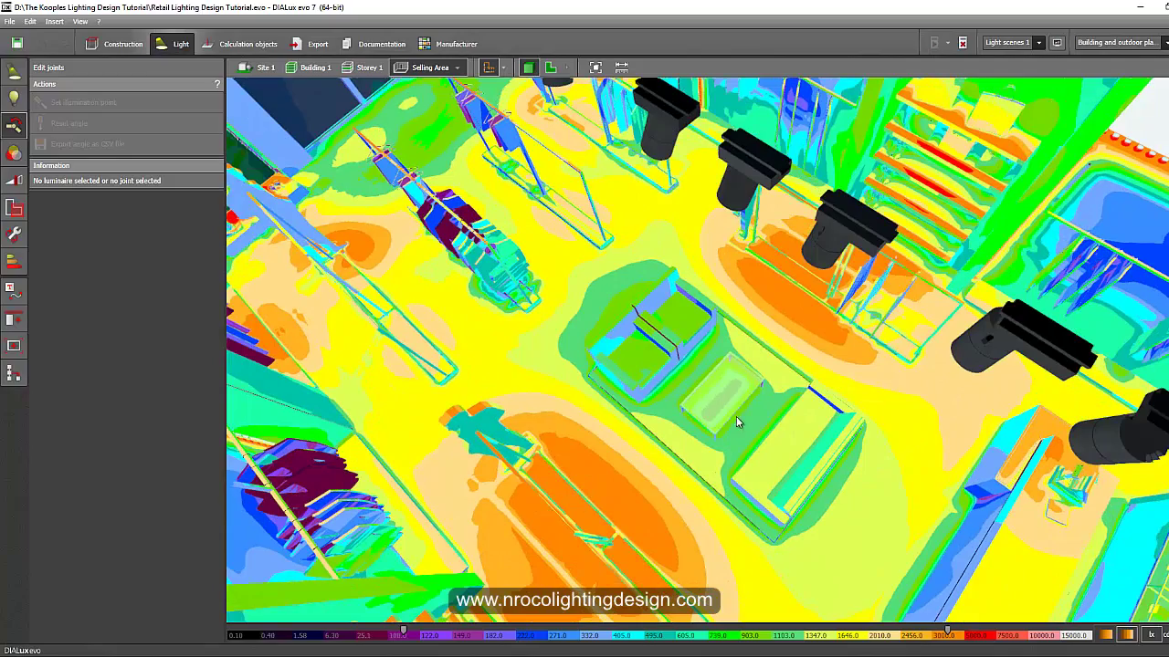
Step: Examine the false-colour light distribution across the selling area's floor, clothing racks, seating group, cash counter and wall displays
middle_click_drag(591, 394, 785, 543)
scroll(553, 386, "down", 2)
right_click_drag(553, 385, 501, 444)
middle_click_drag(589, 258, 618, 359)
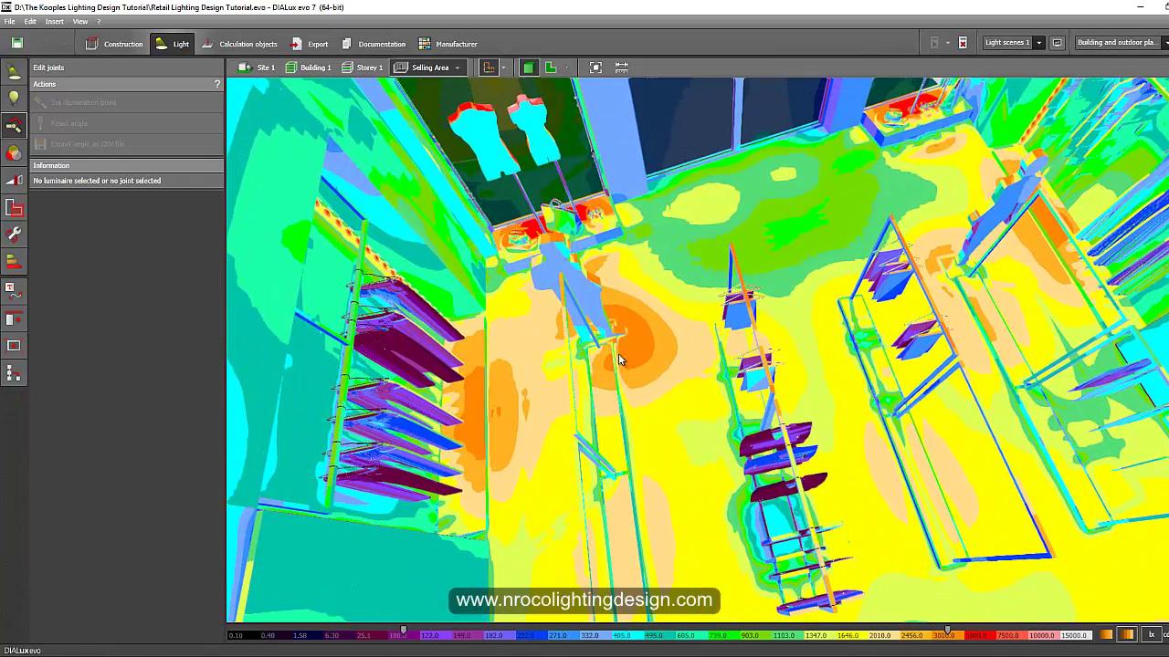
mouse_move(864, 290)
middle_mouse_down()
mouse_move(738, 316)
mouse_move(726, 331)
middle_mouse_up()
middle_click_drag(831, 356, 730, 402)
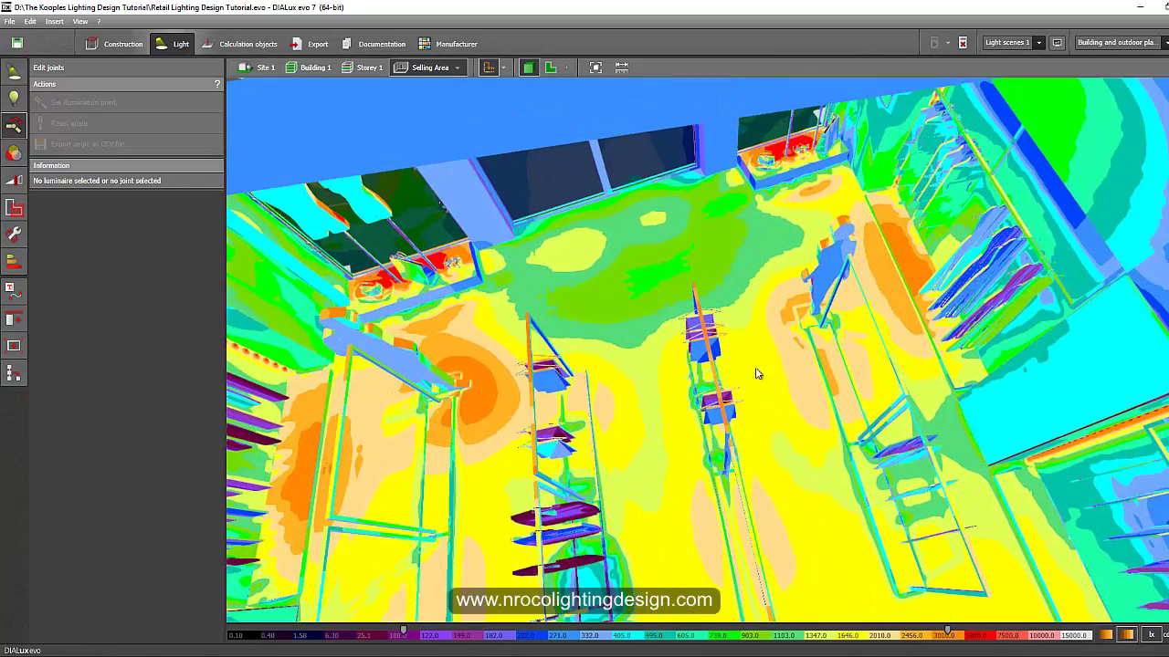
middle_click_drag(803, 263, 849, 237)
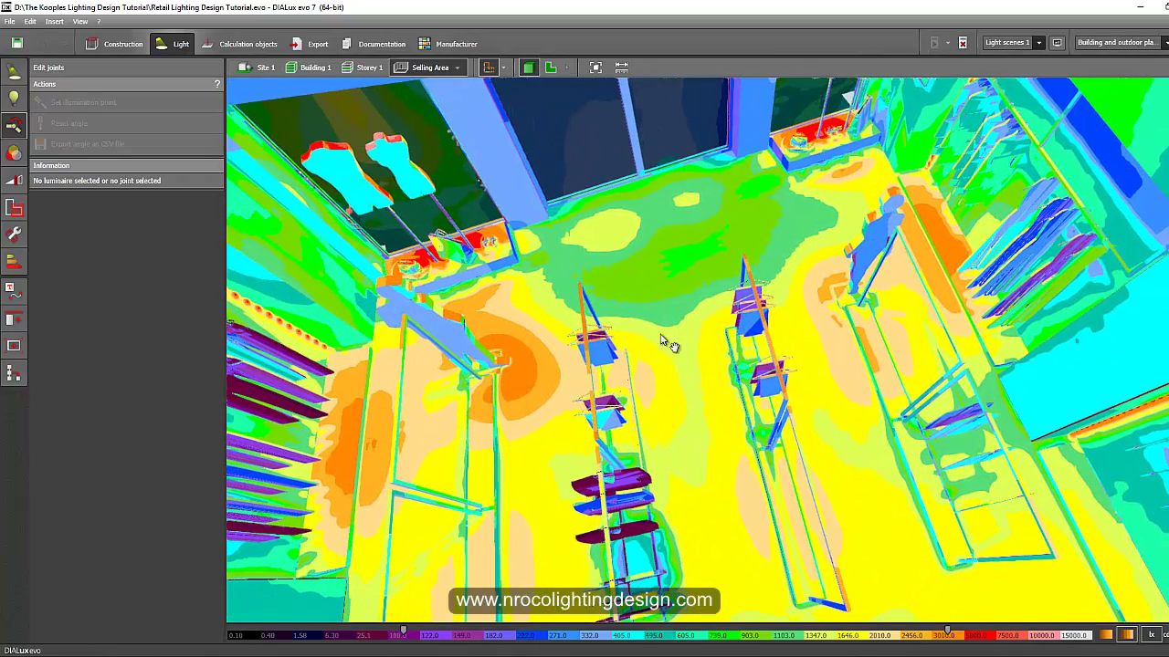
middle_click_drag(662, 340, 773, 274)
right_click_drag(696, 402, 746, 375)
middle_click_drag(657, 219, 538, 167)
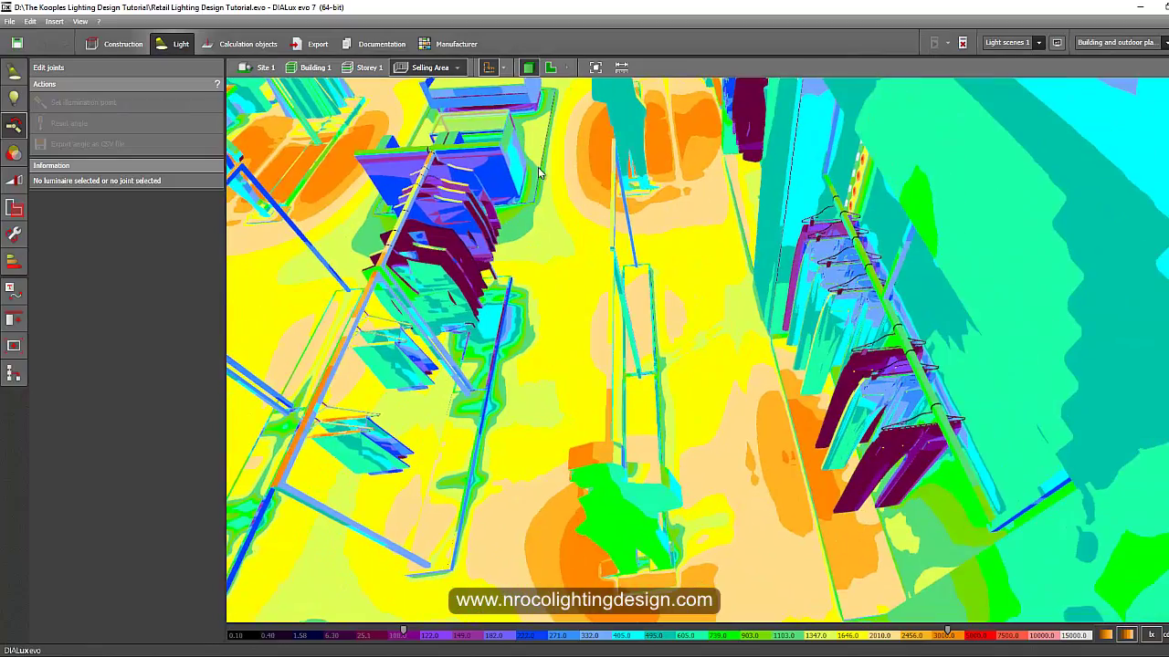
right_click_drag(671, 290, 445, 311)
middle_click_drag(545, 344, 803, 379)
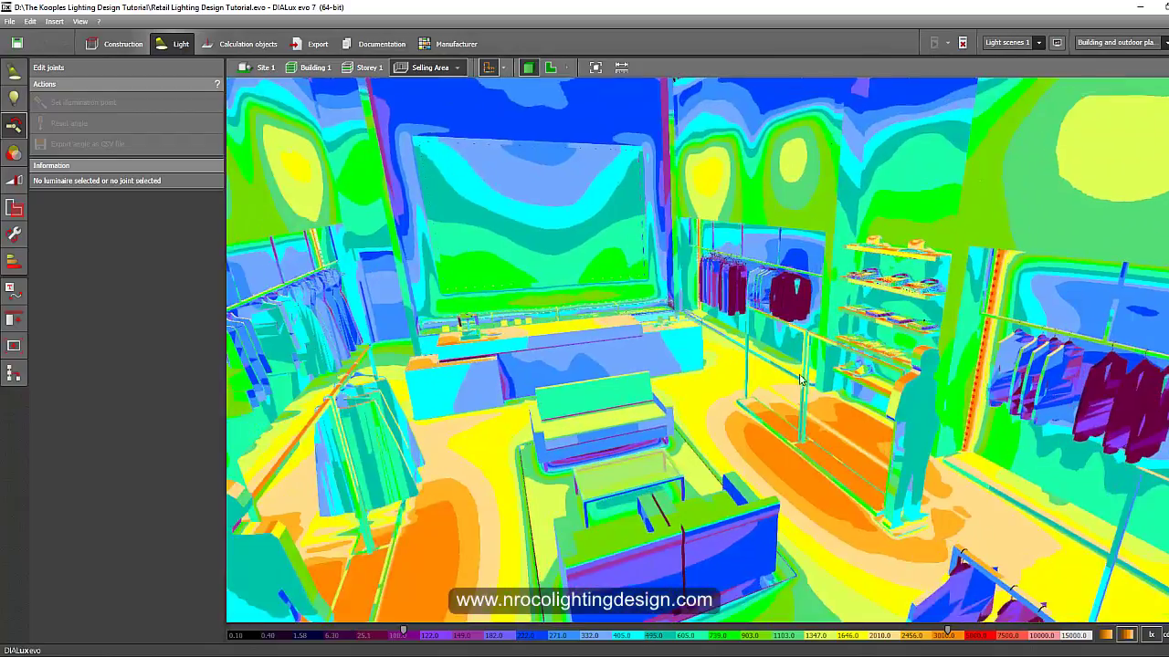
right_click_drag(697, 440, 899, 479)
right_click_drag(822, 450, 876, 475)
right_click_drag(630, 507, 757, 491)
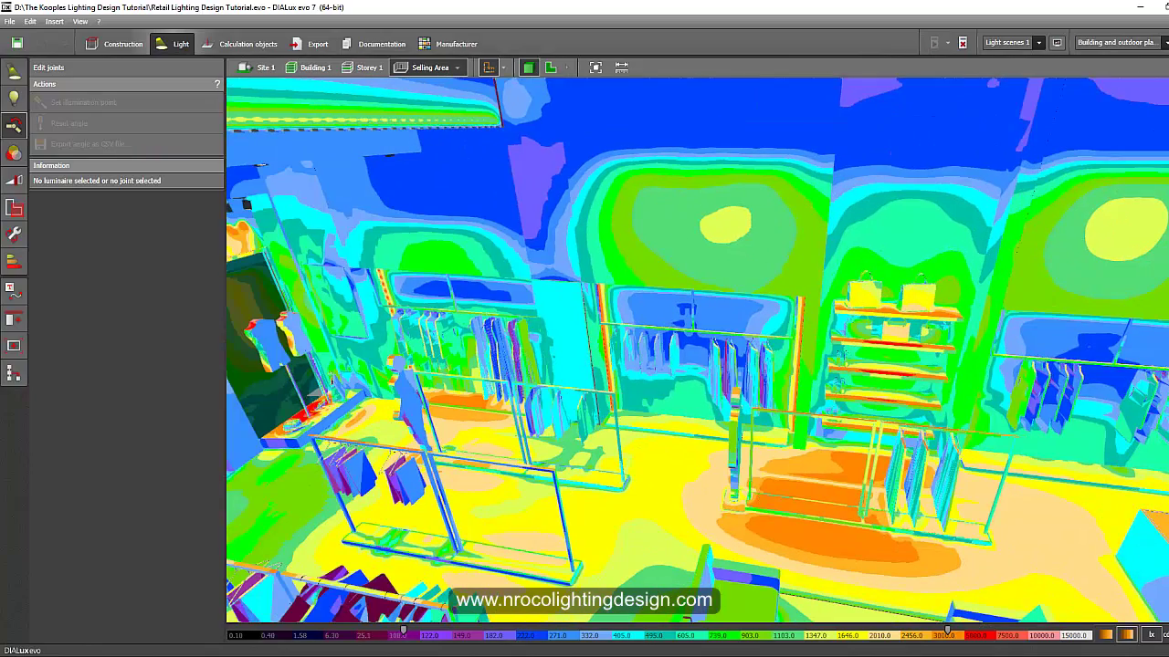
Step: Turn off the false-colour display and check the selling area's luminaire layout in the floor plan
left_click(1132, 90)
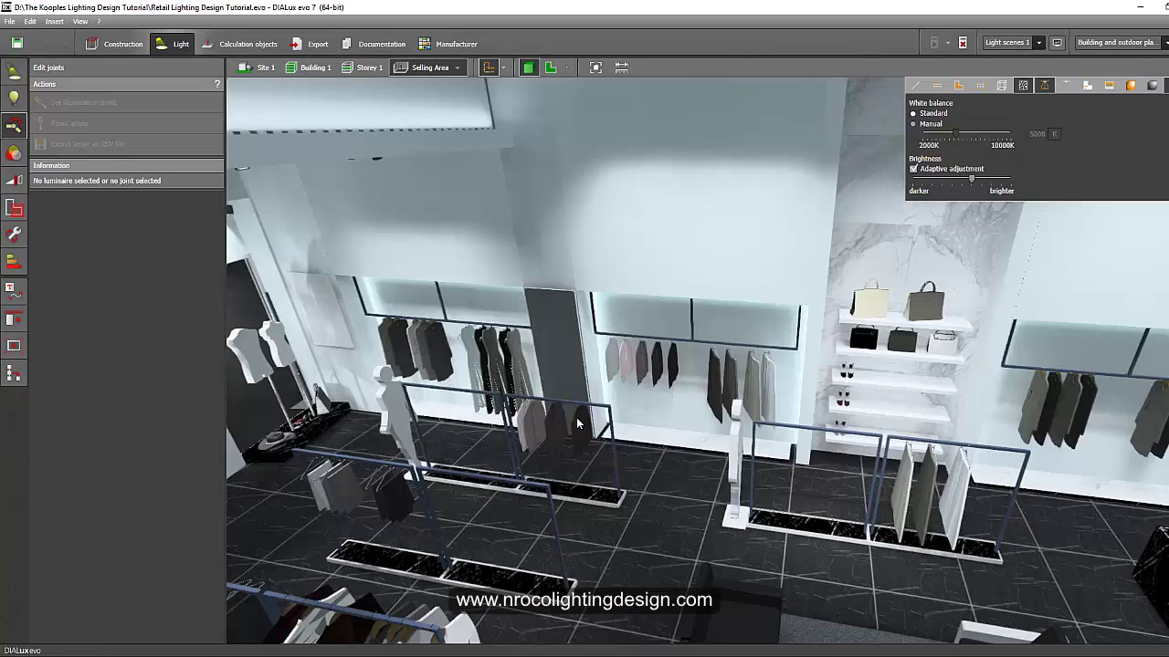
right_click_drag(654, 537, 685, 536)
left_click(551, 68)
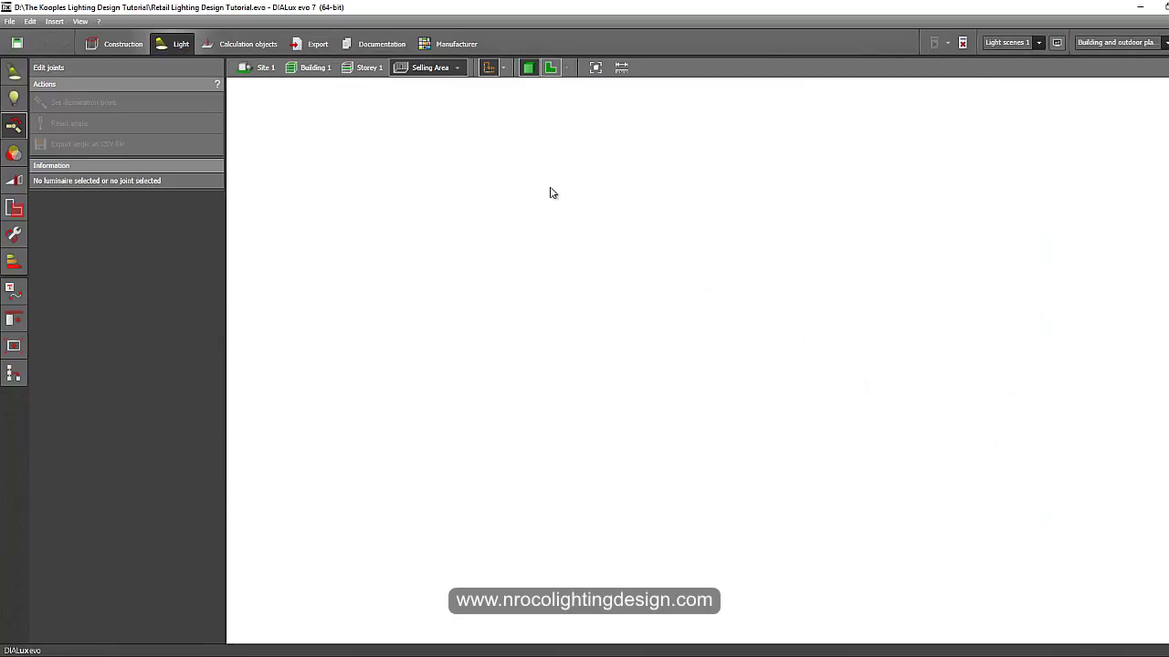
scroll(326, 417, "down", 1)
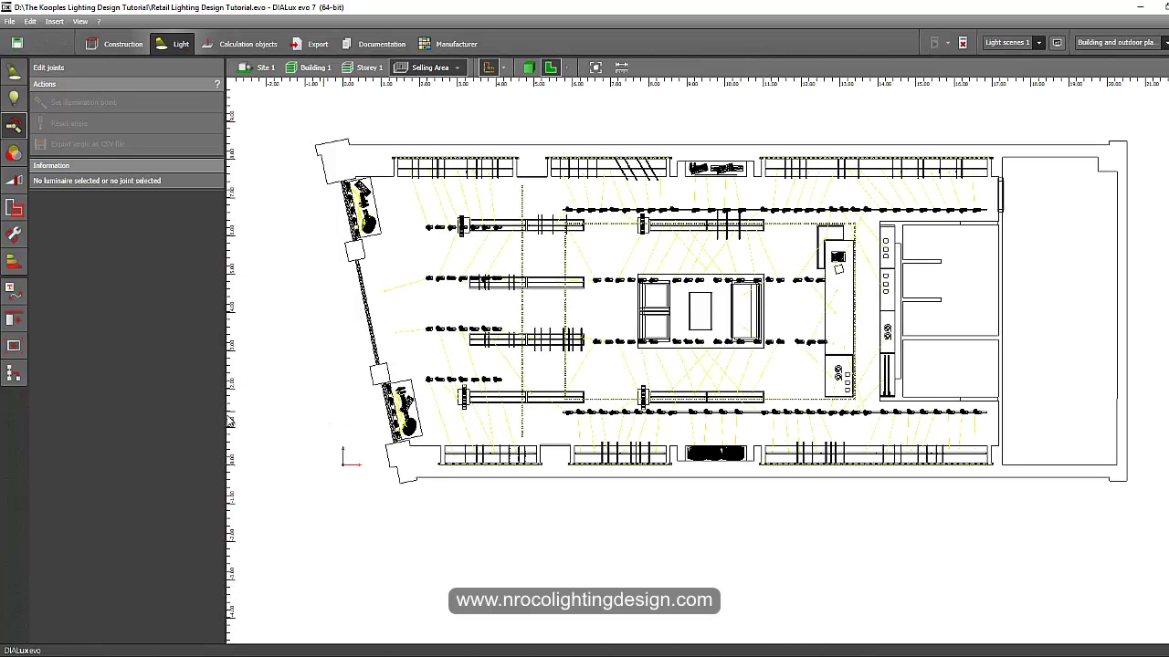
middle_click_drag(406, 323, 413, 358)
Step: Return to the 3D view and examine how the spotlights are aimed at the clothing racks and wall displays
left_click(528, 68)
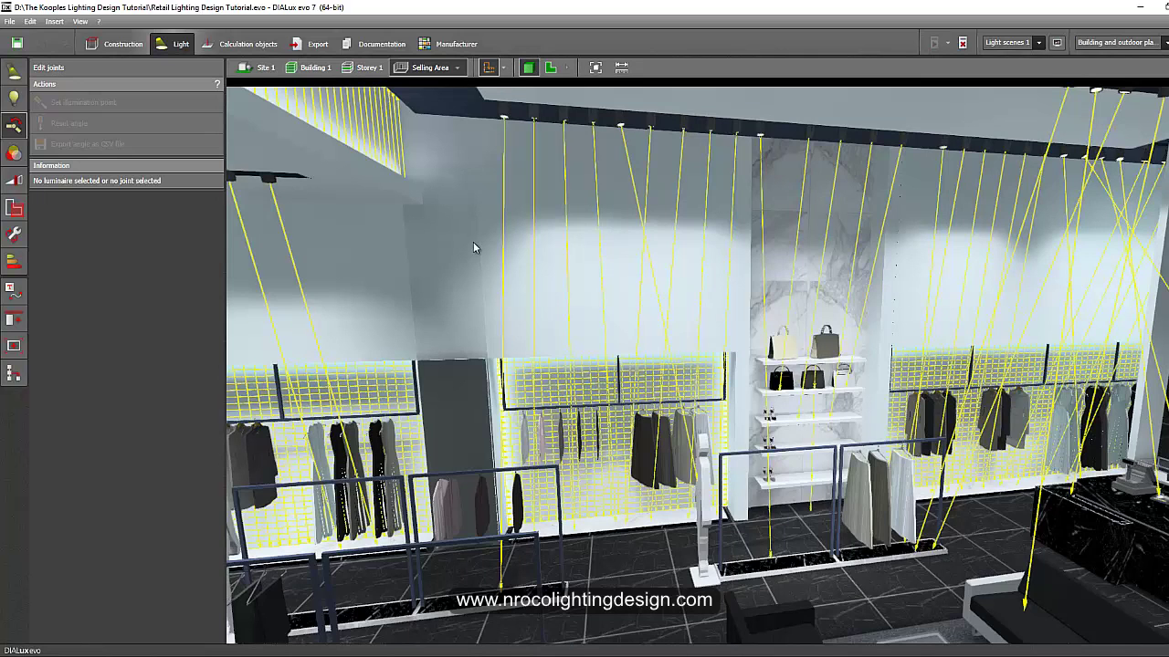
right_click_drag(474, 244, 418, 320)
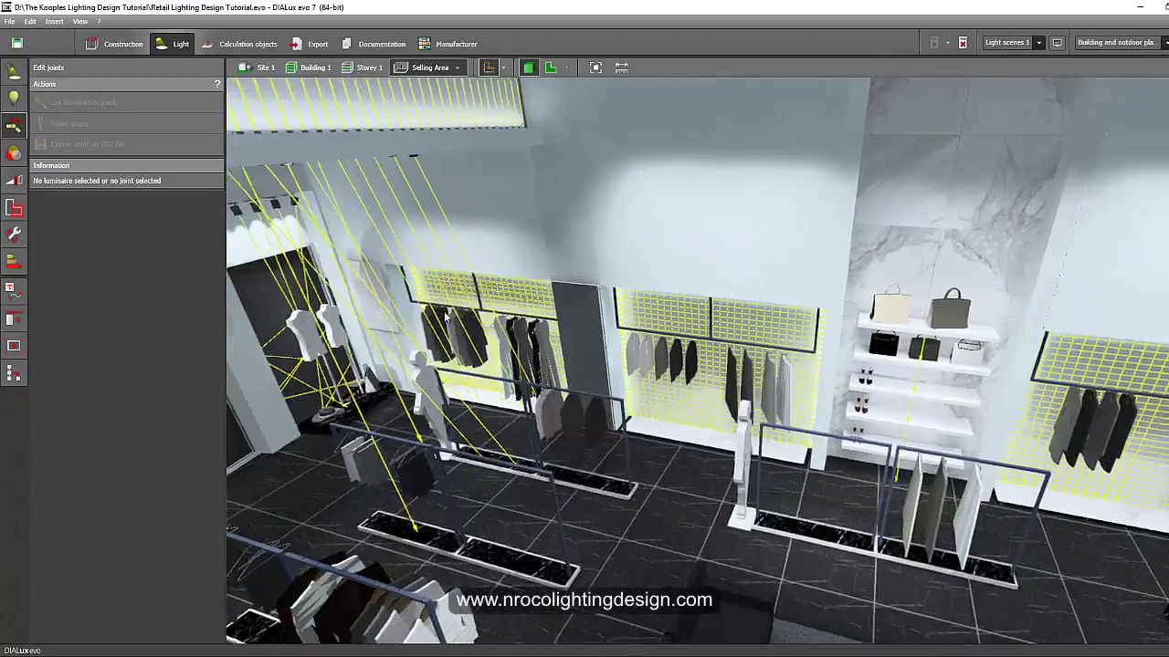
scroll(600, 313, "down", 3)
right_click_drag(585, 345, 574, 440)
middle_click_drag(596, 364, 526, 314)
middle_click_drag(645, 316, 702, 329)
scroll(602, 376, "up", 2)
right_click_drag(647, 384, 782, 313)
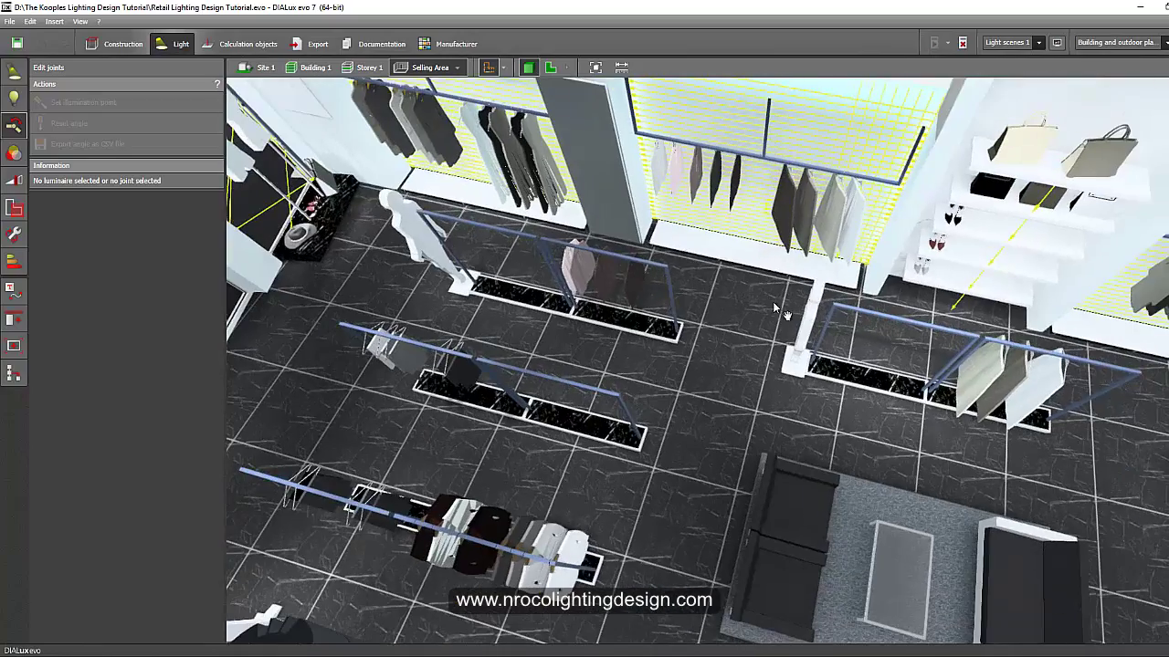
scroll(782, 313, "down", 2)
middle_click_drag(749, 319, 492, 350)
scroll(734, 446, "up", 1)
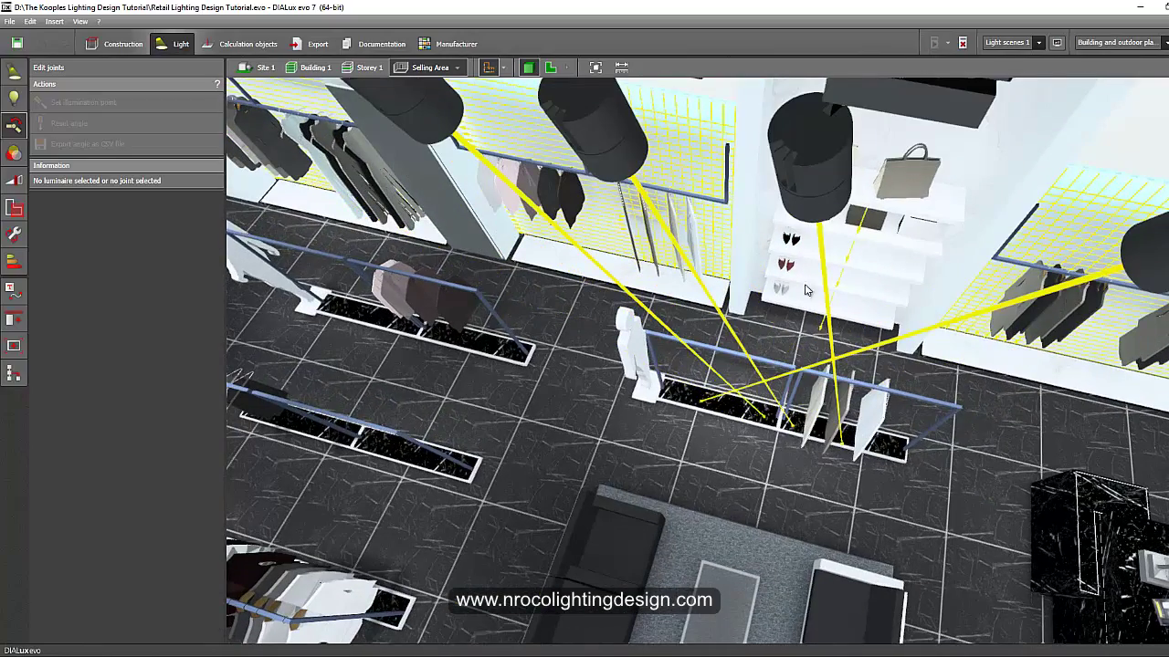
Step: Select the single spotlight aimed at the clothing rack in front of the handbag shelves and inspect its aiming from another angle
left_click(820, 210)
left_click(818, 210)
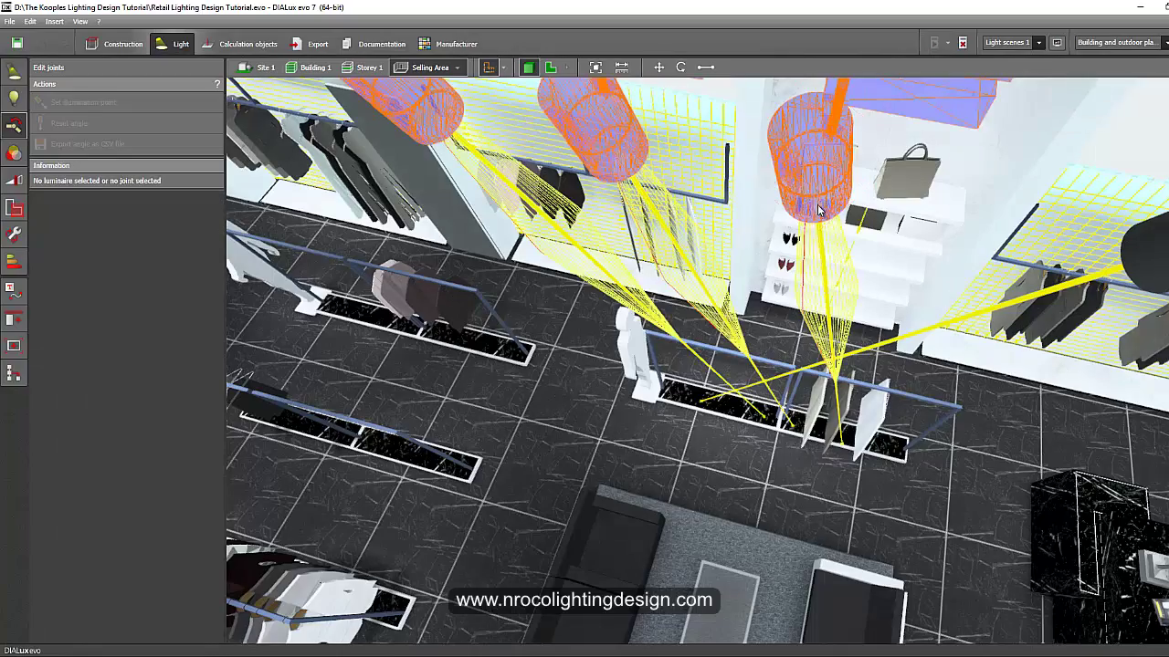
left_click(818, 210)
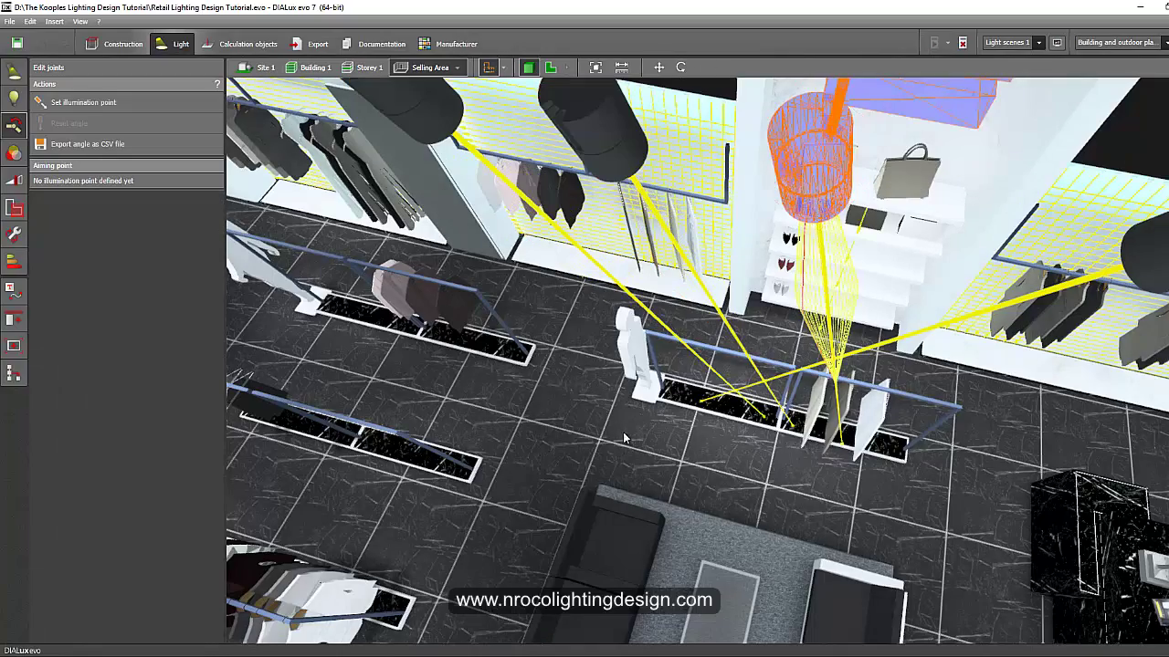
middle_click_drag(623, 432, 444, 429)
right_click_drag(645, 515, 543, 498)
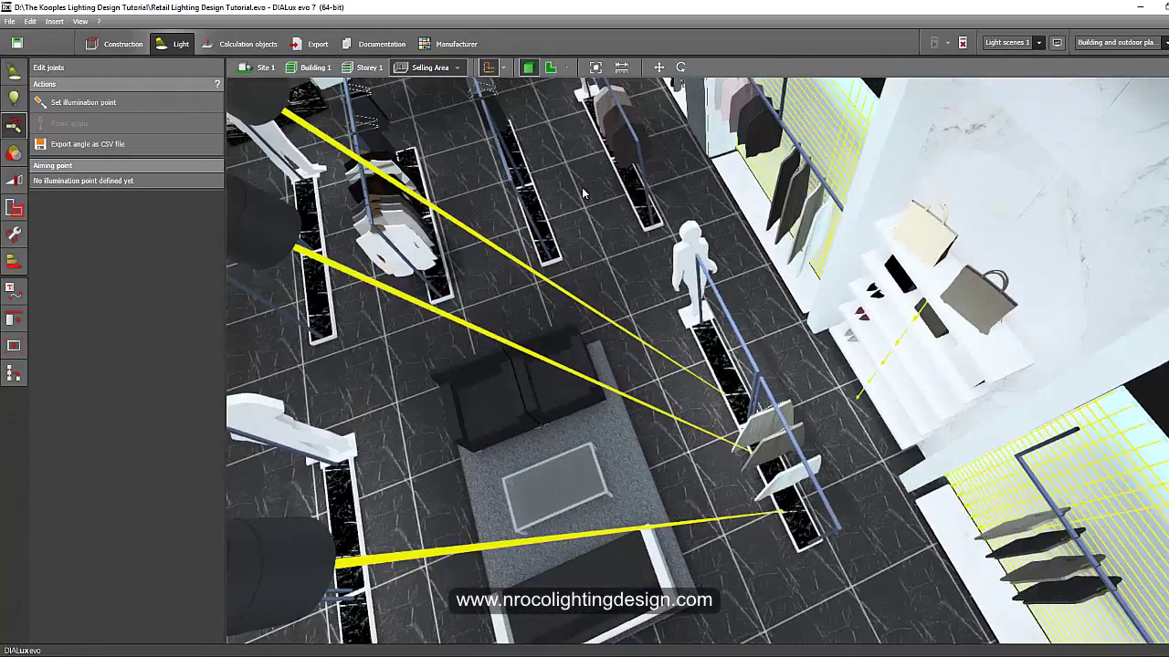
Step: Switch to the floor plan, clear the spotlight selection and examine the aiming lines of the rows above the seating group
scroll(585, 193, "down", 2)
left_click(551, 67)
scroll(546, 265, "down", 2)
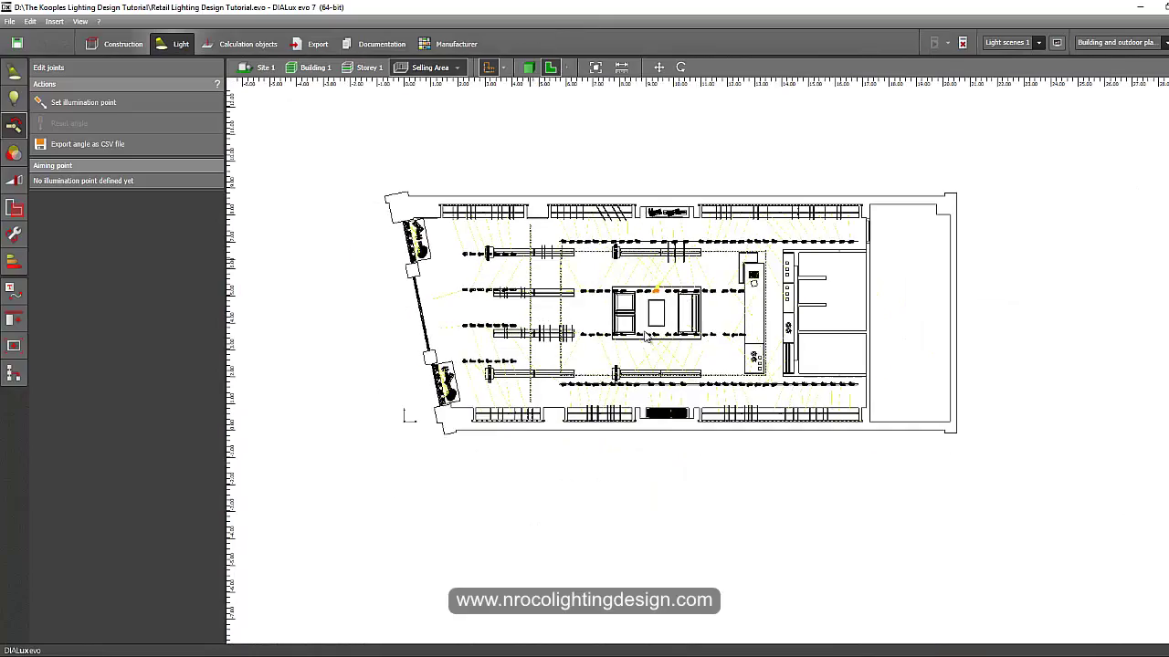
scroll(641, 321, "up", 4)
scroll(559, 239, "up", 2)
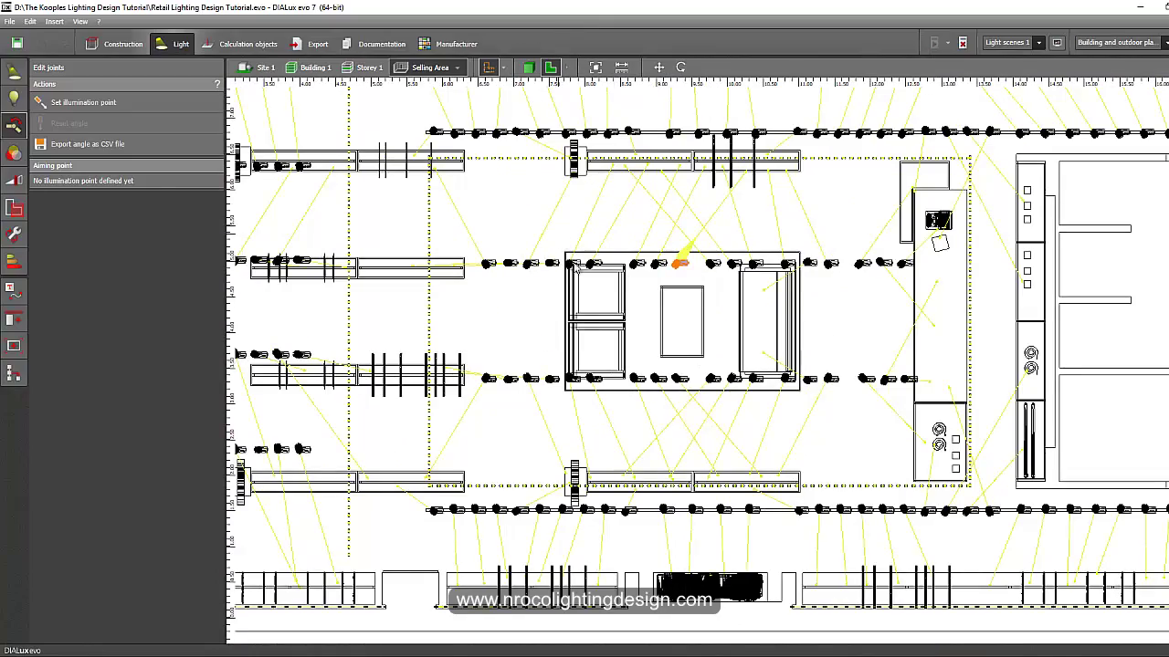
left_click(575, 269)
scroll(577, 267, "up", 3)
scroll(527, 335, "down", 1)
scroll(453, 237, "down", 2)
scroll(749, 414, "up", 2)
scroll(748, 414, "down", 2)
scroll(813, 444, "up", 2)
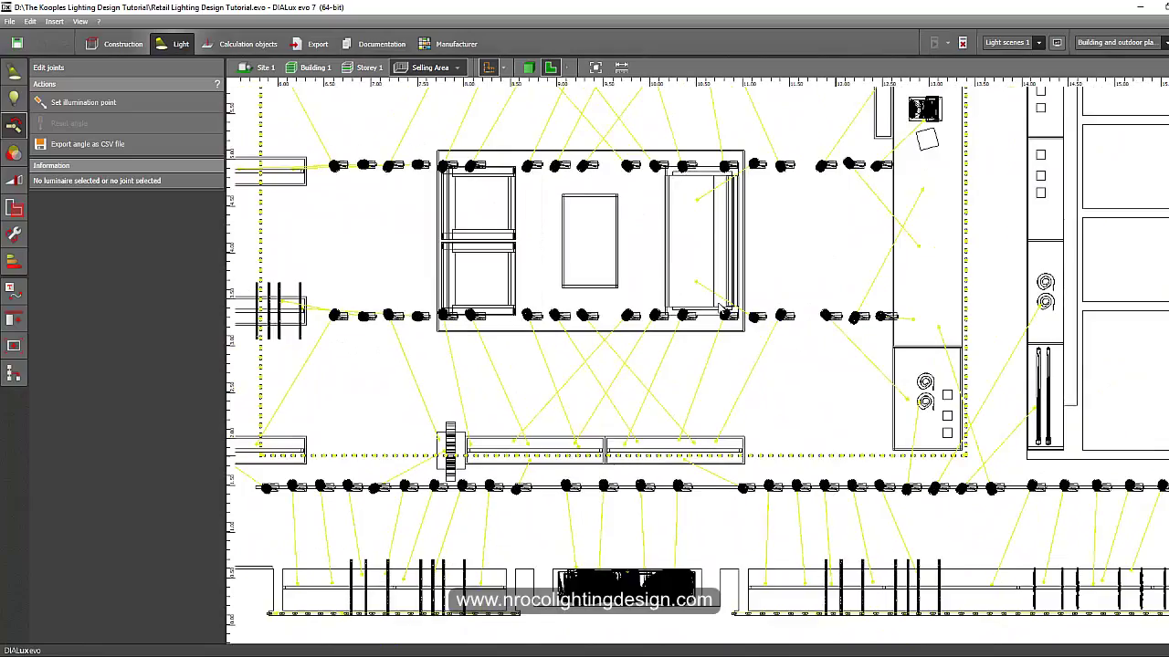
Step: Examine the aiming lines of the track spotlights along both long walls in the floor plan
scroll(836, 405, "down", 1)
middle_click_drag(1110, 631, 960, 444)
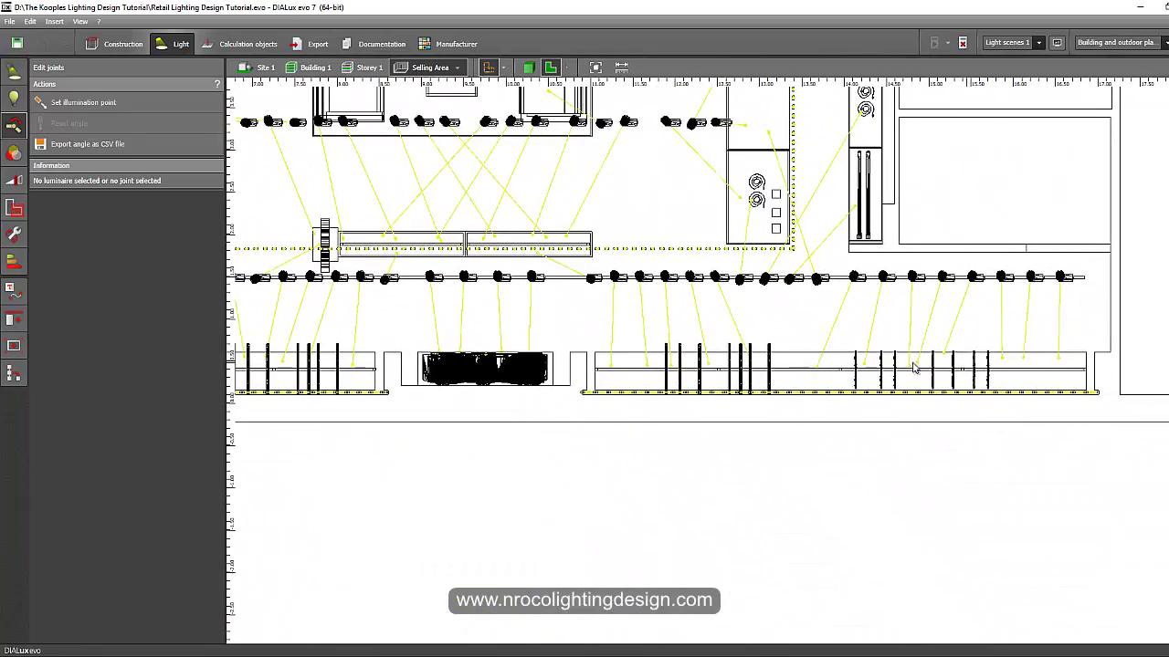
scroll(913, 363, "down", 1)
middle_click_drag(767, 262, 848, 602)
middle_click_drag(838, 296, 819, 329)
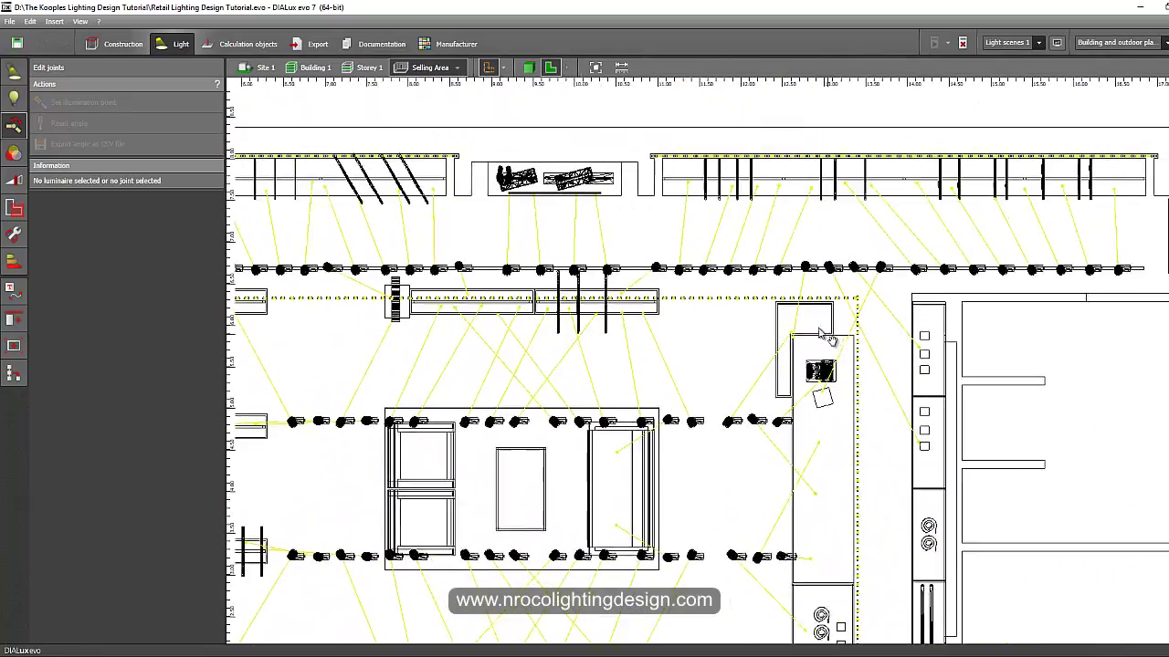
middle_click_drag(886, 561, 838, 183)
scroll(849, 234, "up", 3)
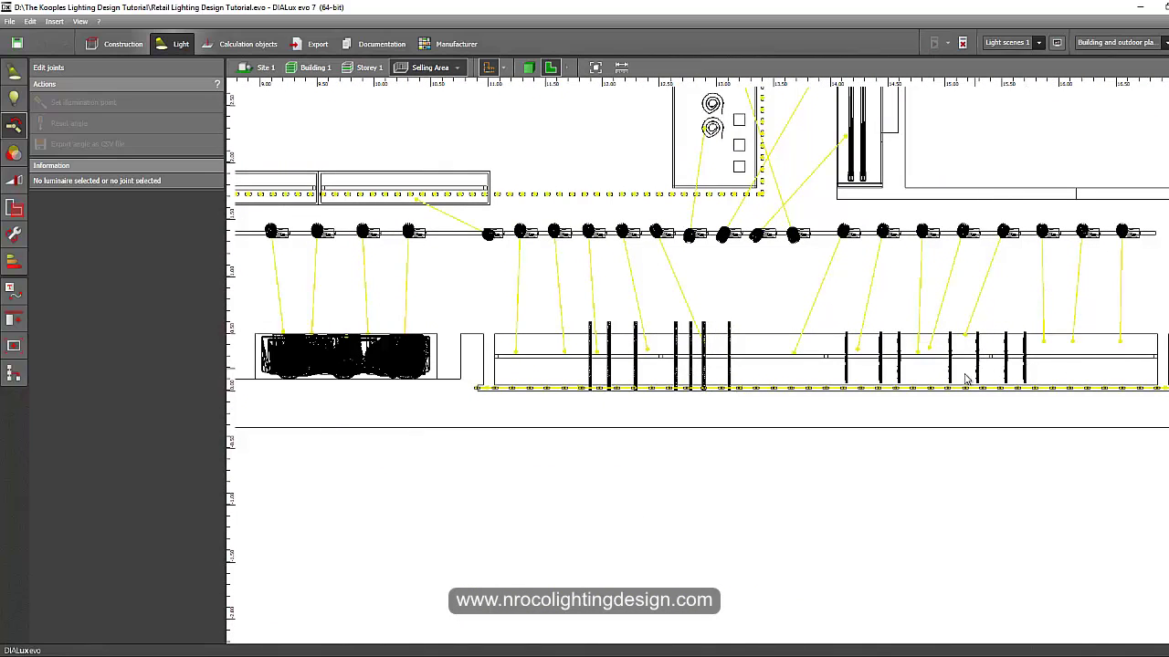
middle_click_drag(764, 277, 870, 276)
scroll(832, 301, "down", 2)
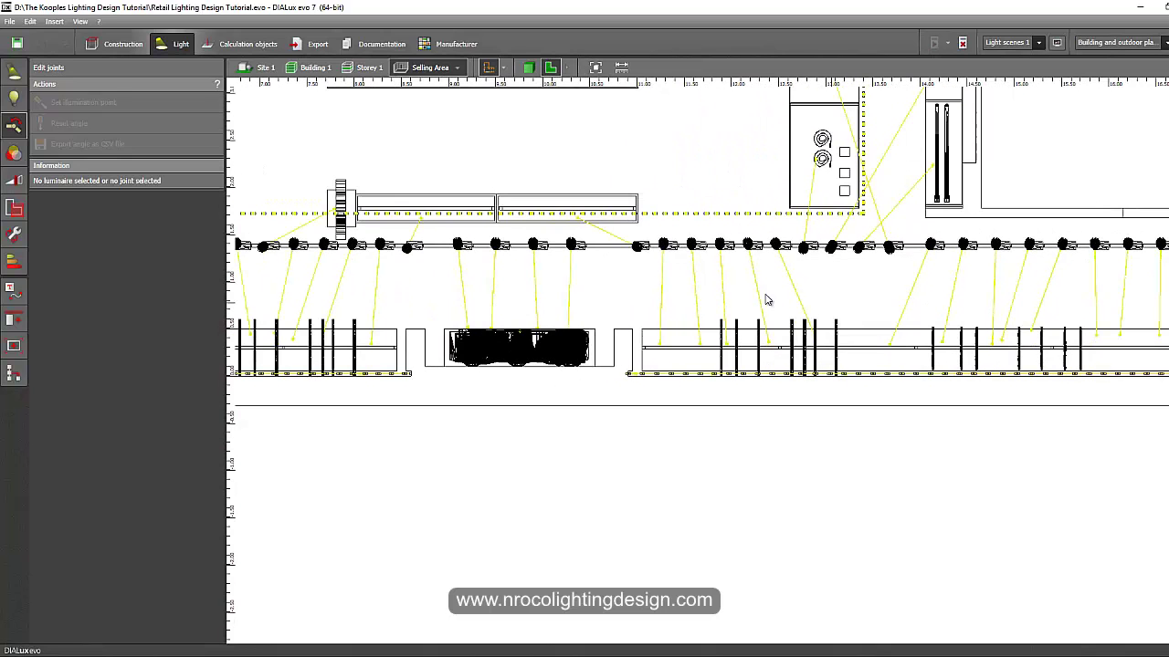
middle_click_drag(557, 262, 733, 277)
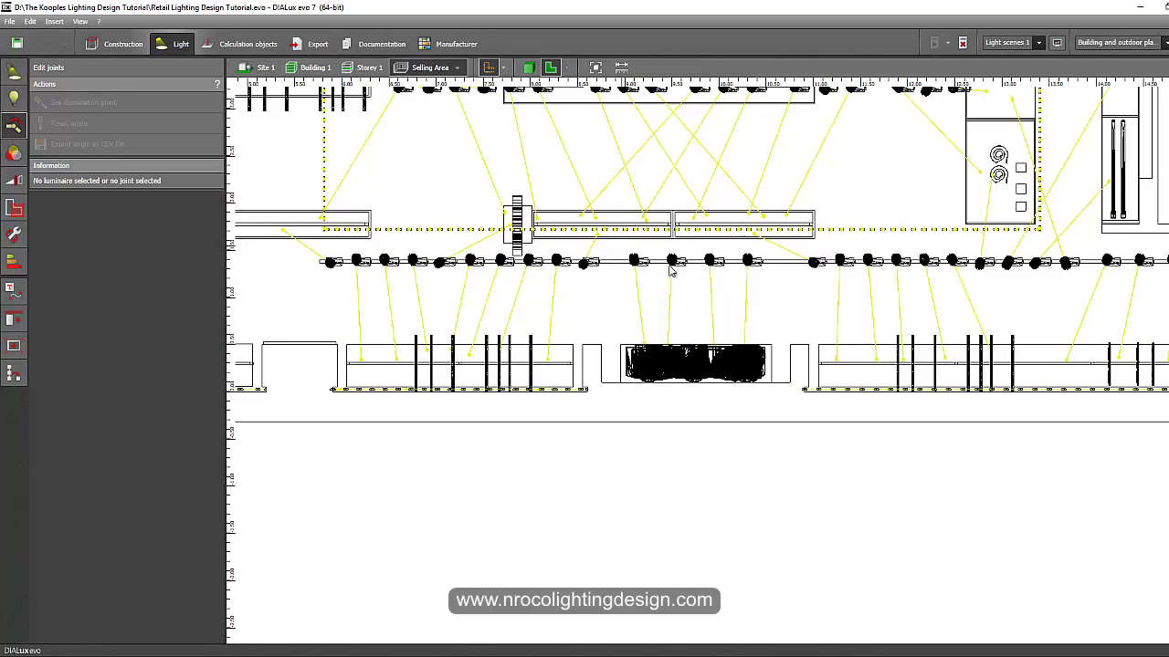
Step: Check the luminaire data of the four spotlights facing the shelf niche and of the neighbouring four-spotlight arrangement
left_click_drag(621, 244, 778, 282)
key("Escape")
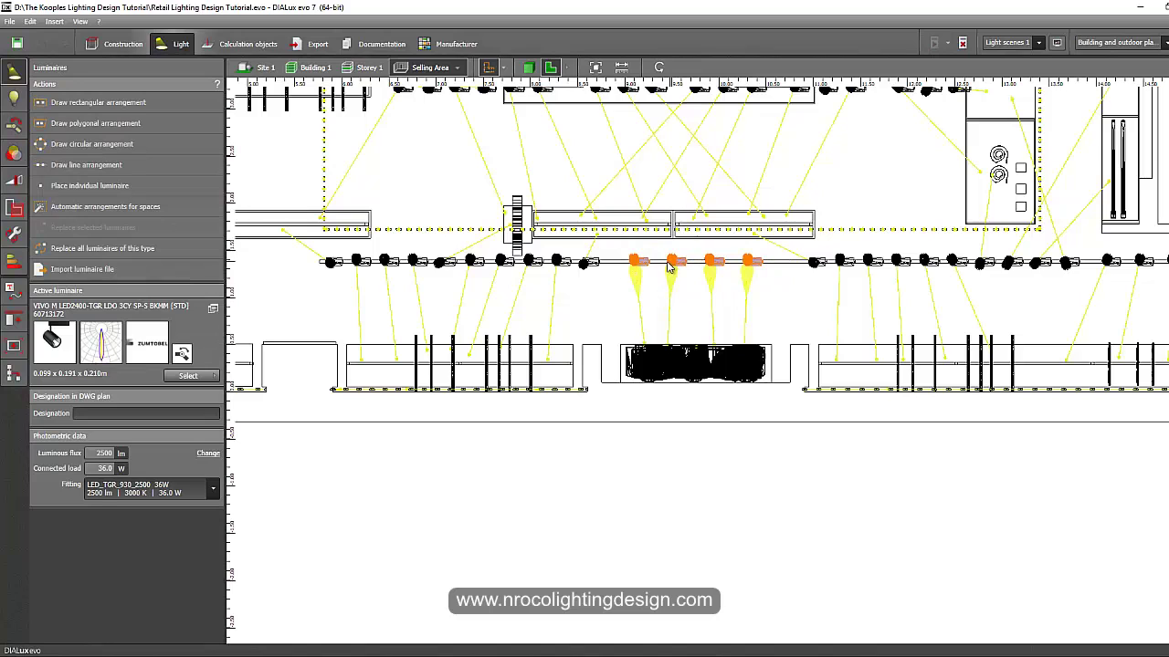
left_click(667, 262)
left_click(527, 263)
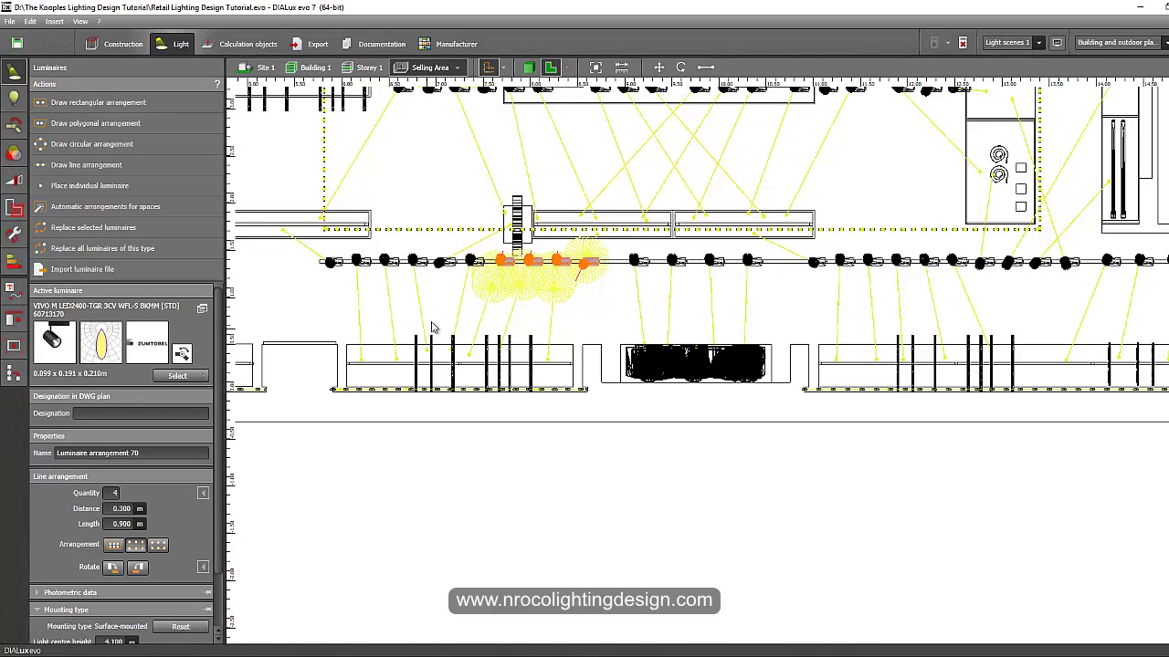
Step: Check the seven-spotlight arrangement near the shop window, and recheck the four spotlights facing the shelf niche
middle_click_drag(555, 308, 753, 347)
middle_click_drag(426, 215, 577, 221)
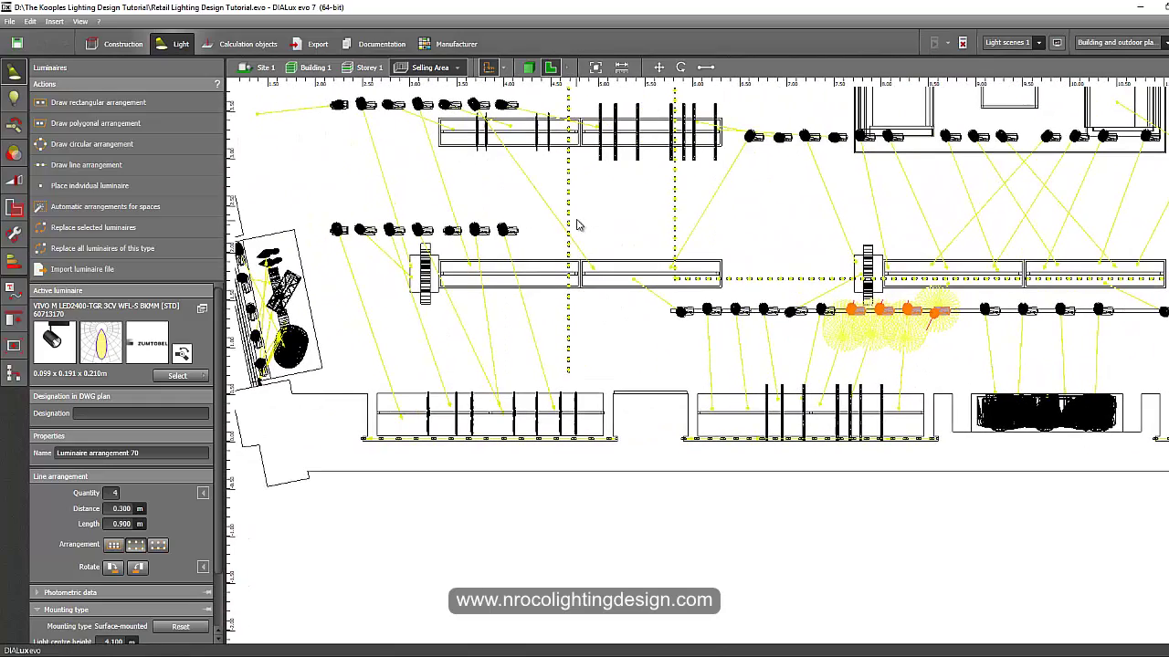
left_click(509, 236)
middle_click_drag(1026, 307, 751, 347)
left_click(709, 354)
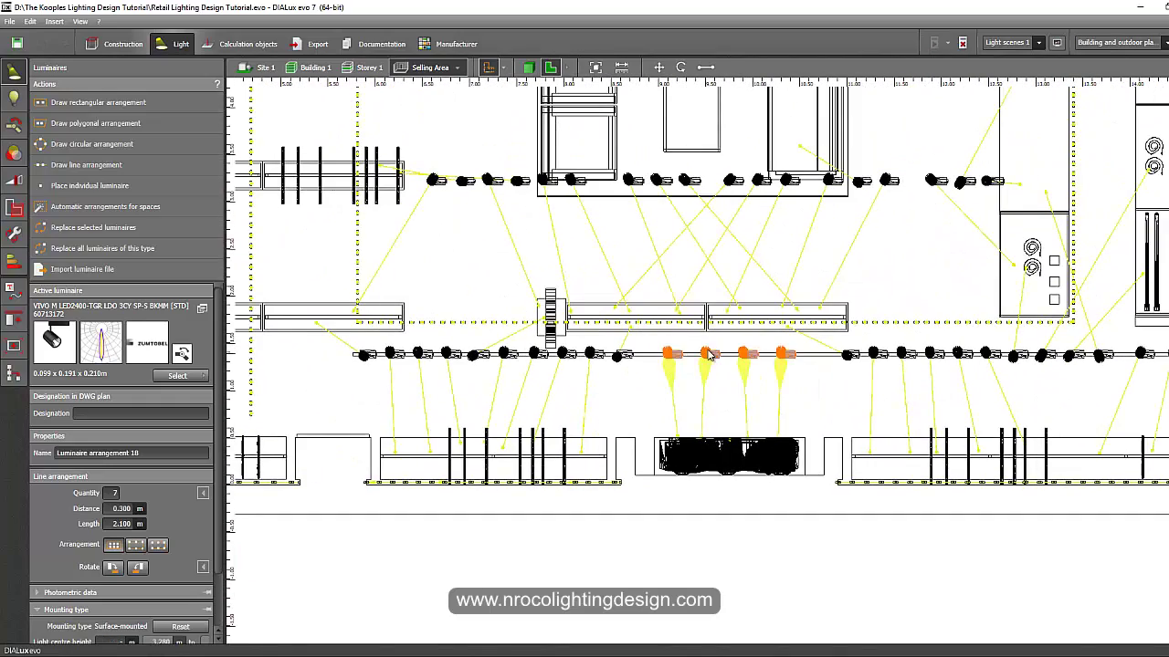
Step: Check the spotlight arrangements in the row above the seating group that are aimed at the clothing rack, one after another
middle_click_drag(813, 312, 741, 519)
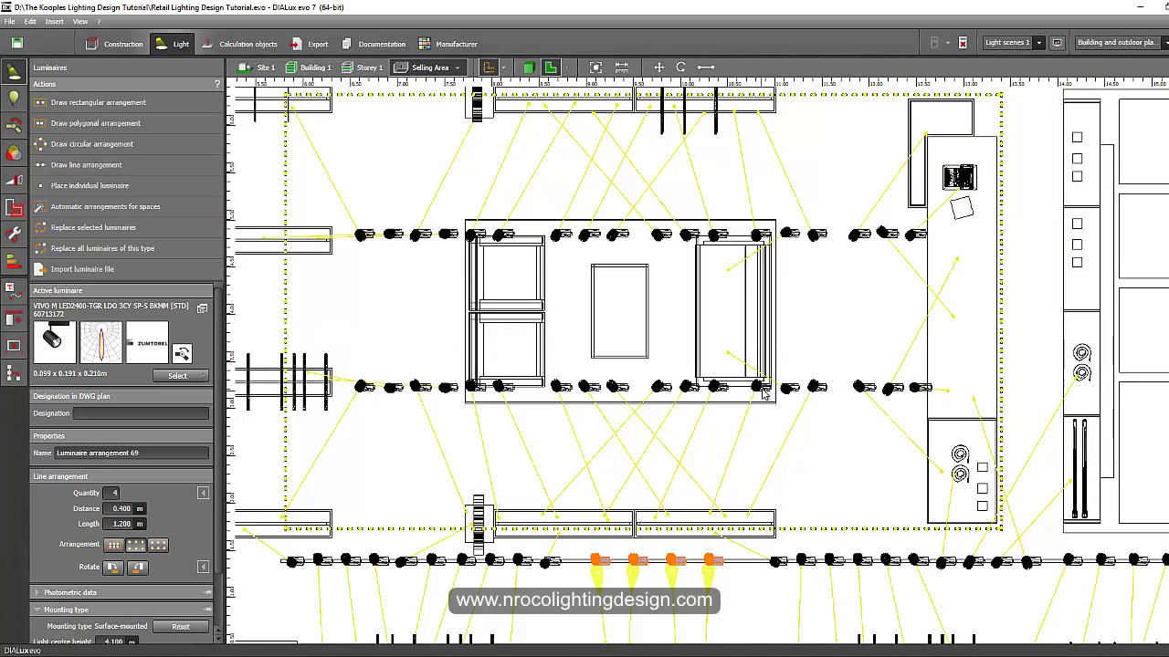
left_click(763, 392)
left_click(666, 388)
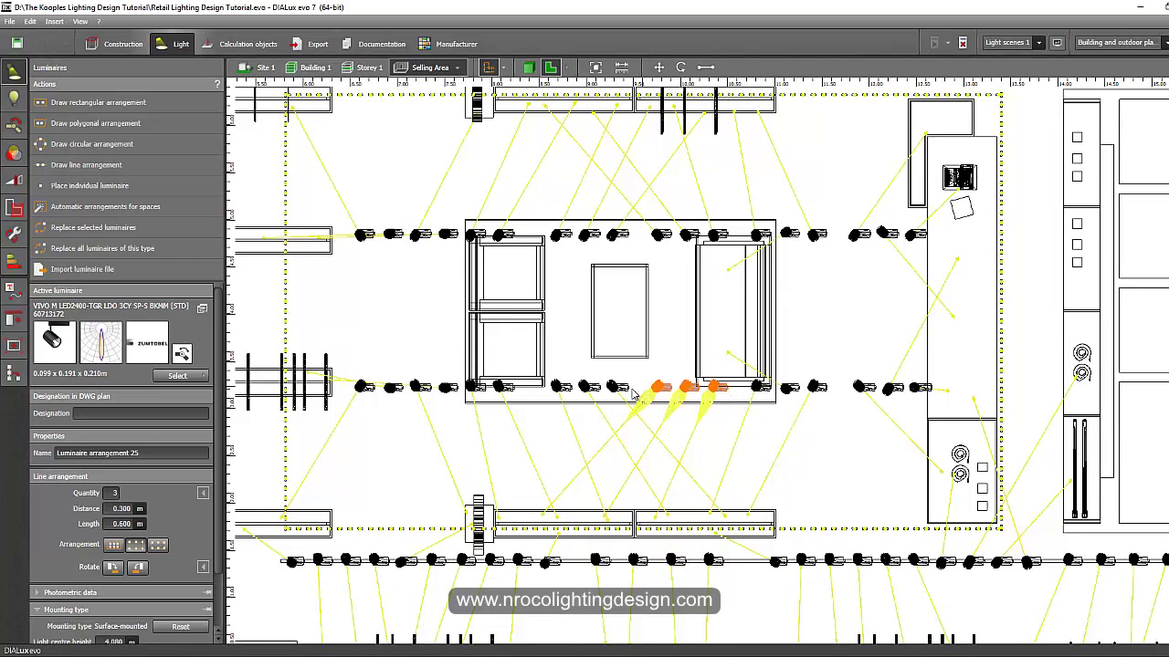
left_click(588, 389)
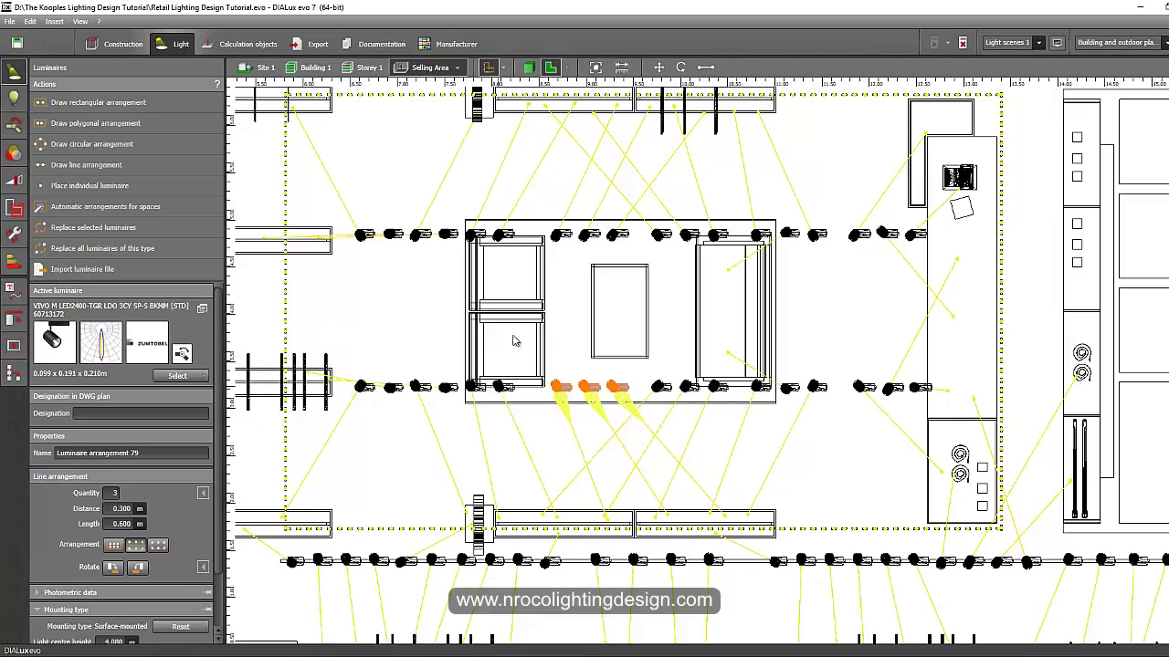
left_click(502, 388)
Step: Check the luminaire data of the four-spotlight arrangement aimed at the cash counter and the back display
middle_click_drag(589, 412, 673, 618)
middle_click_drag(759, 373, 429, 218)
middle_click_drag(731, 307, 701, 188)
left_click(721, 502)
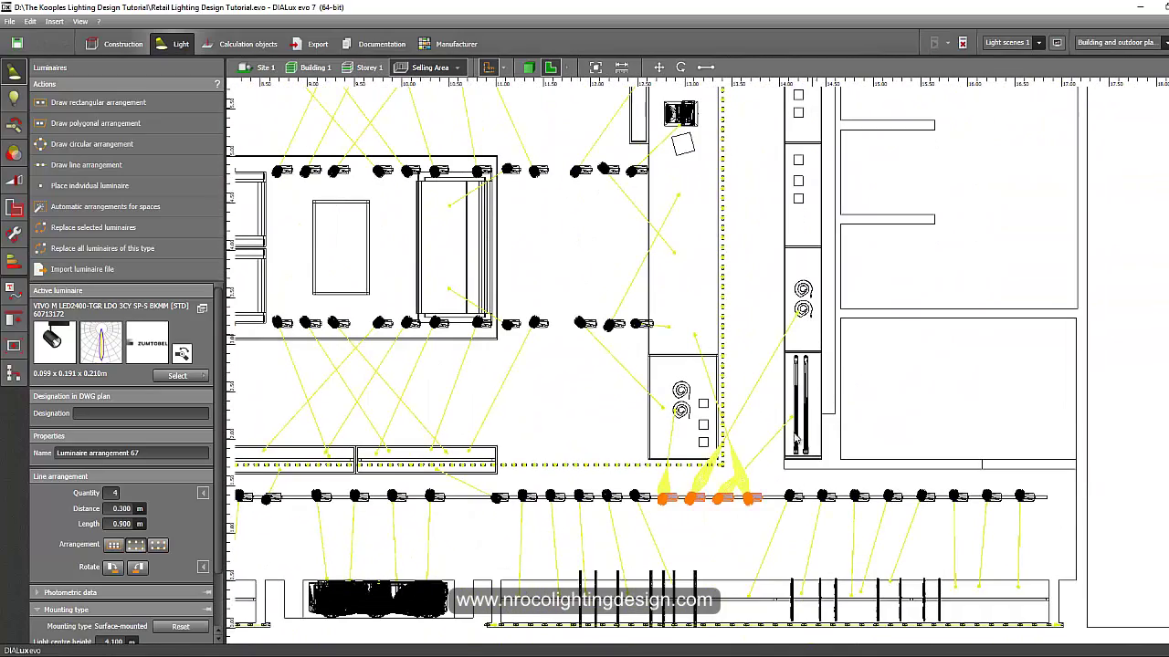
Step: Select the four-spotlight arrangement that lights the handbag shelves on the opposite wall
middle_click_drag(810, 321, 768, 445)
middle_click_drag(756, 292, 726, 340)
middle_click_drag(554, 255, 1068, 277)
middle_click_drag(695, 256, 599, 226)
left_click(776, 281)
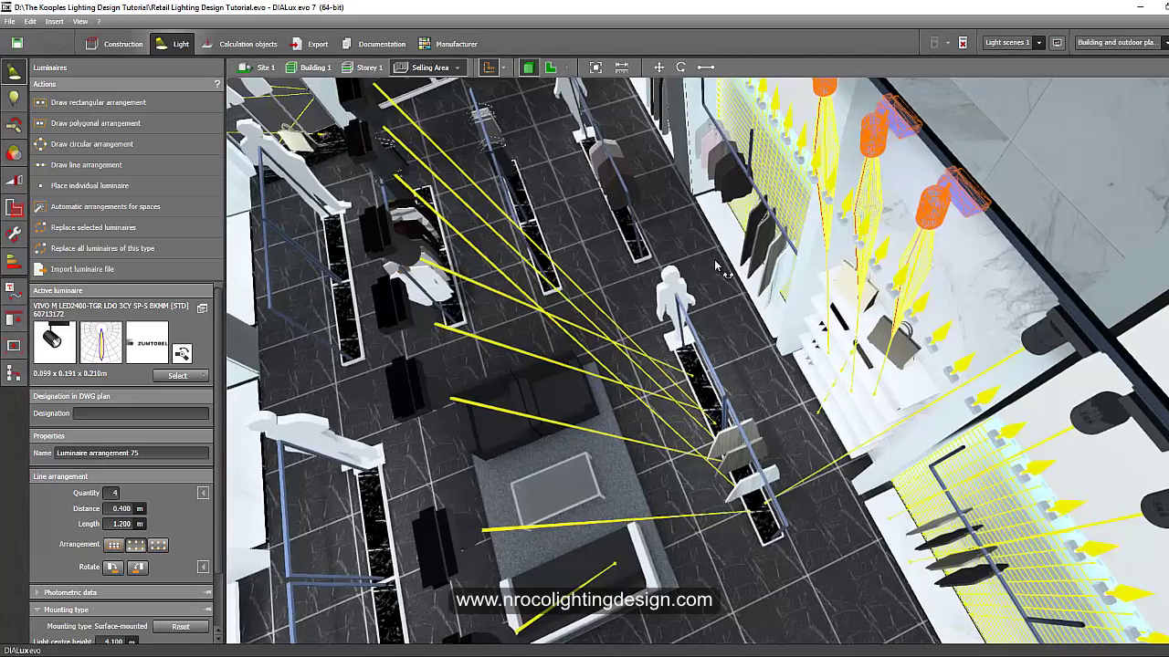
Step: View the selling area in 3D from above to inspect the track spotlights over the wall displays and clothing racks
right_click_drag(717, 267, 741, 256)
middle_click_drag(741, 255, 858, 297)
scroll(790, 293, "down", 3)
right_click_drag(790, 293, 710, 327)
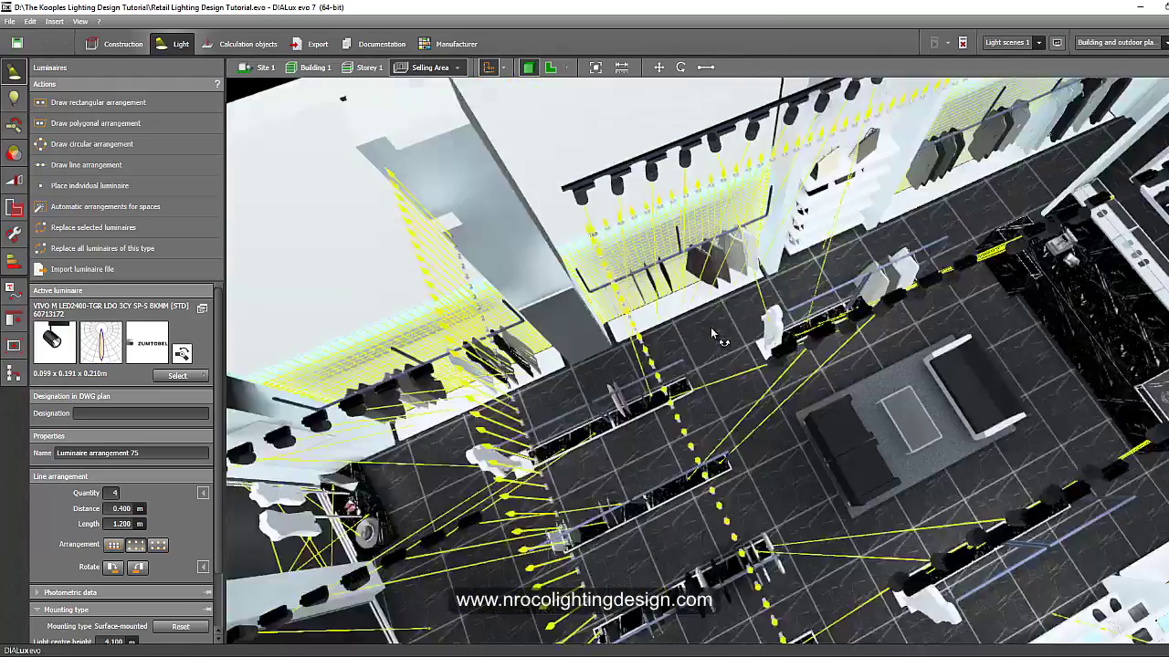
left_click_drag(710, 327, 859, 276)
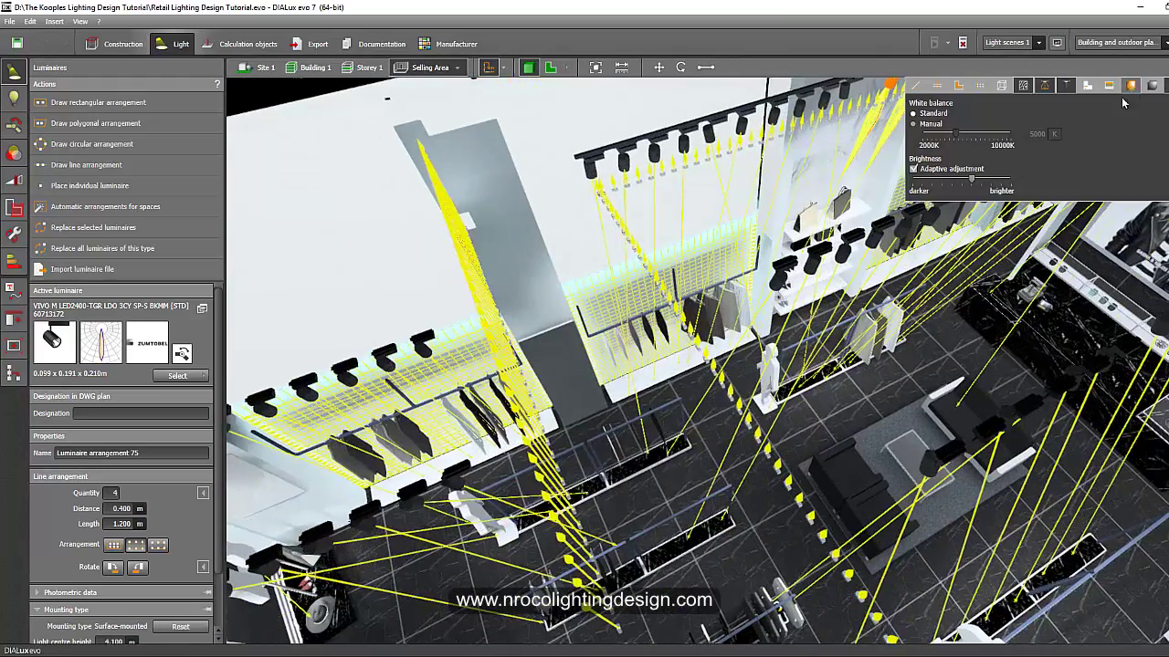
Step: Display the selling area in false colours and examine the illuminance on the floor, racks, seating group and ceiling from several angles
left_click(1131, 86)
right_click_drag(793, 411, 806, 398)
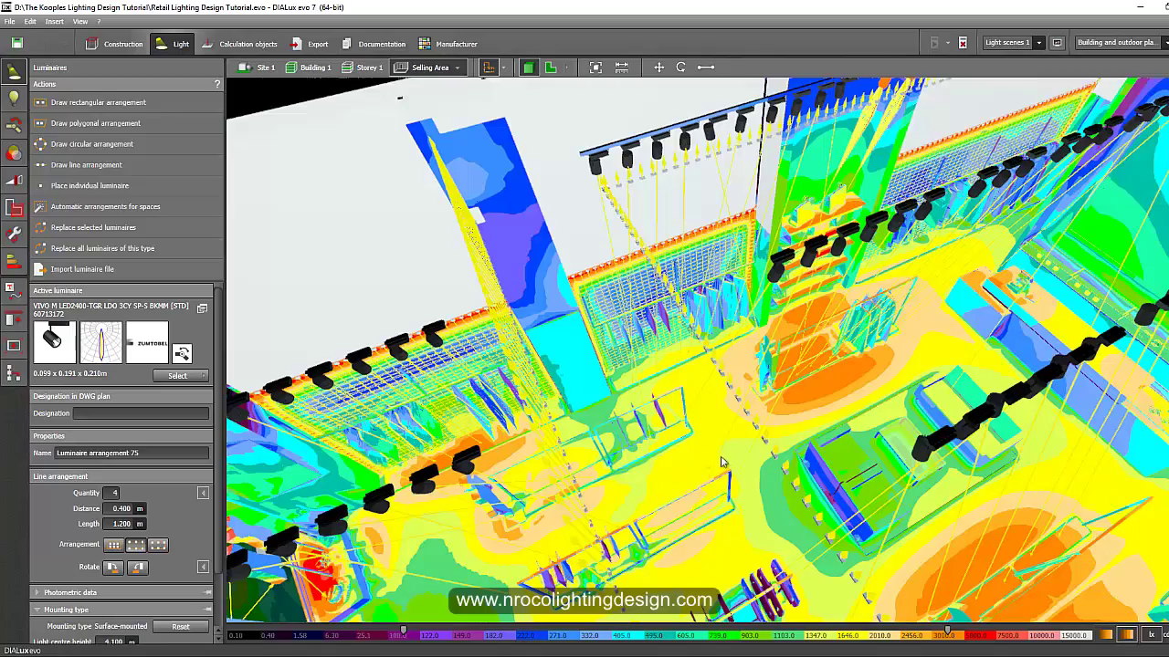
right_click_drag(682, 491, 655, 511)
middle_click_drag(654, 511, 691, 353)
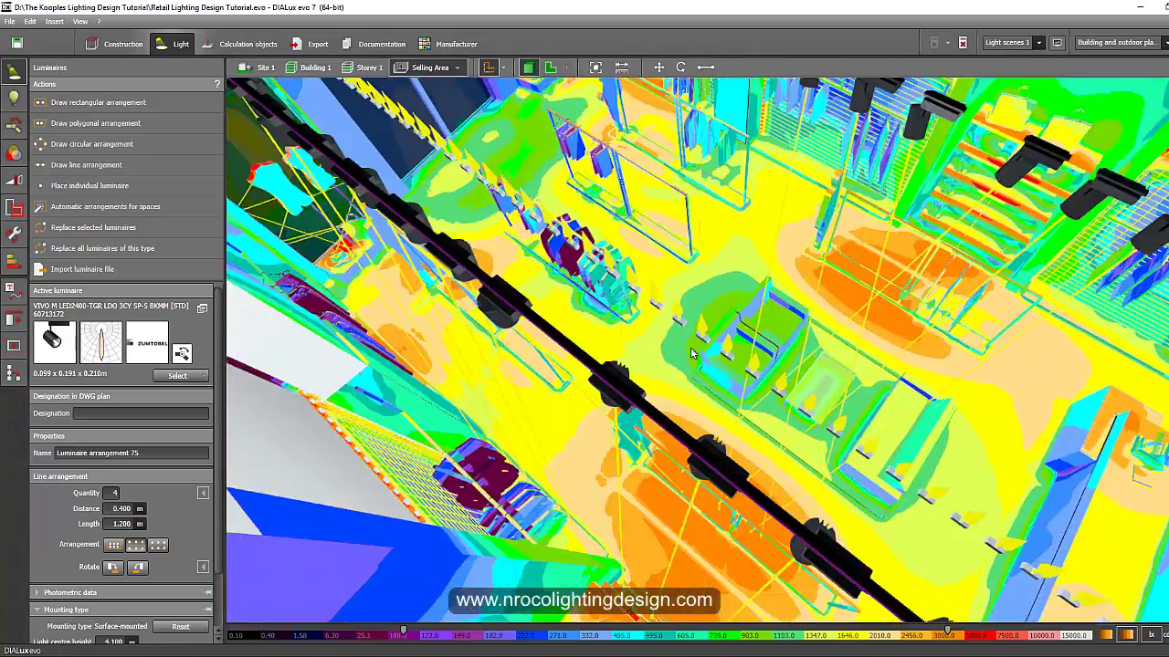
right_click_drag(692, 354, 644, 332)
middle_click_drag(645, 332, 689, 442)
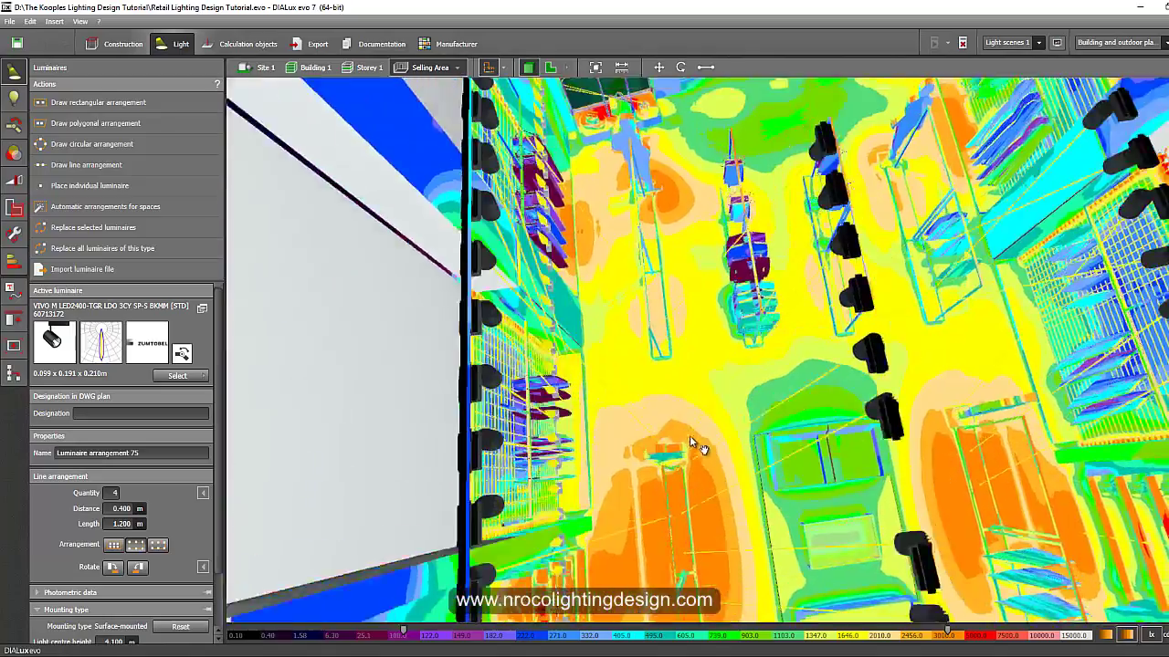
left_click_drag(694, 445, 733, 452)
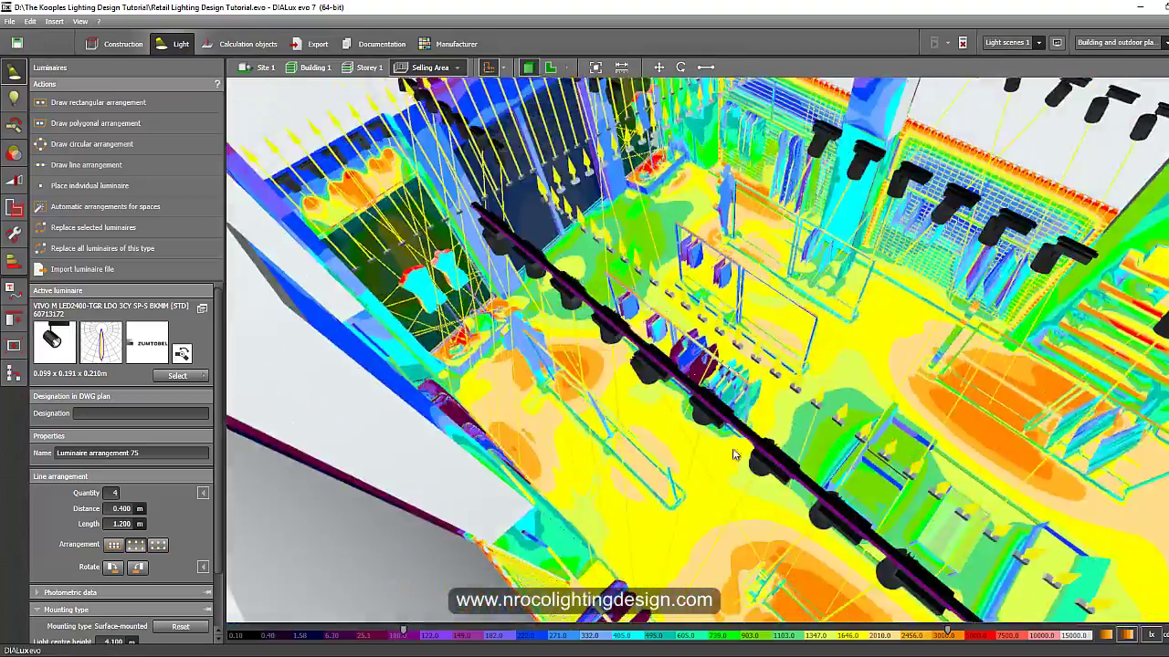
scroll(734, 454, "down", 5)
right_click_drag(733, 453, 736, 347)
scroll(726, 464, "up", 3)
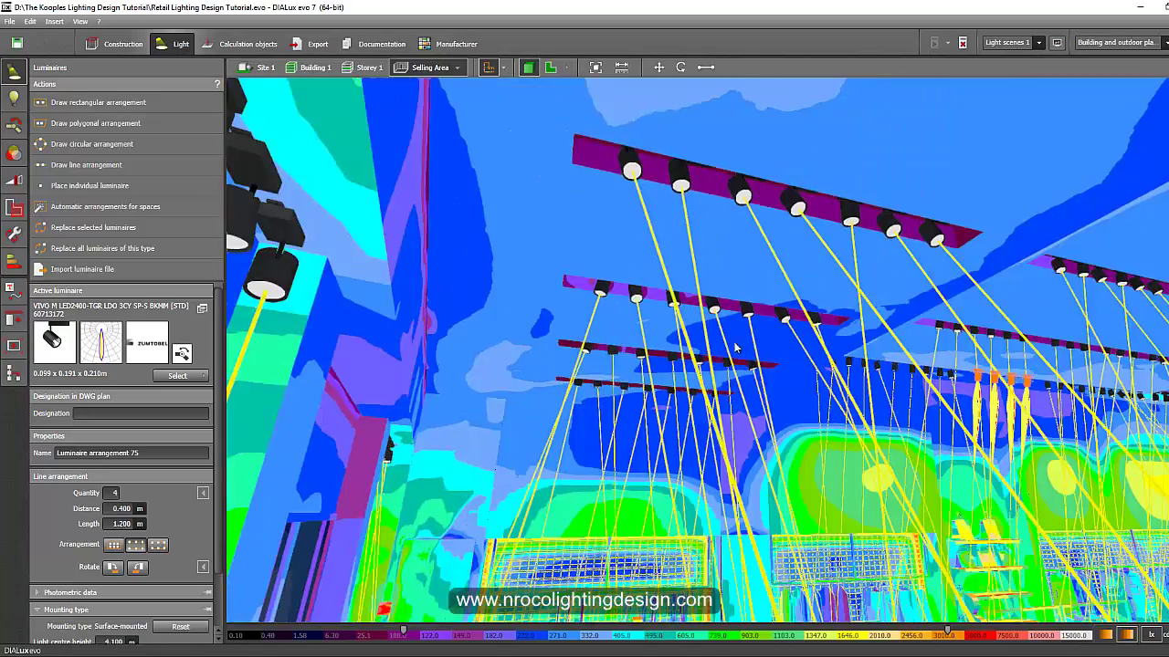
Step: View the store from the entrance front to examine the false-colour light distribution in the show windows and selling area
left_click_drag(736, 347, 447, 192)
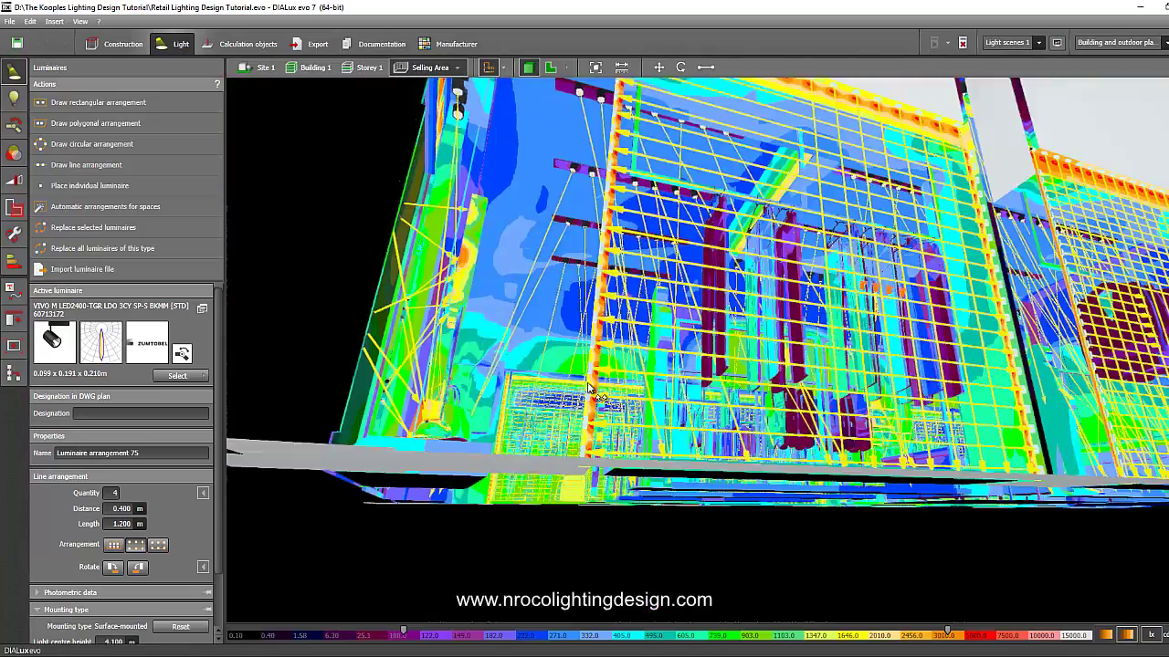
right_click_drag(588, 389, 720, 340)
scroll(719, 363, "up", 2)
scroll(719, 364, "down", 4)
scroll(719, 341, "up", 1)
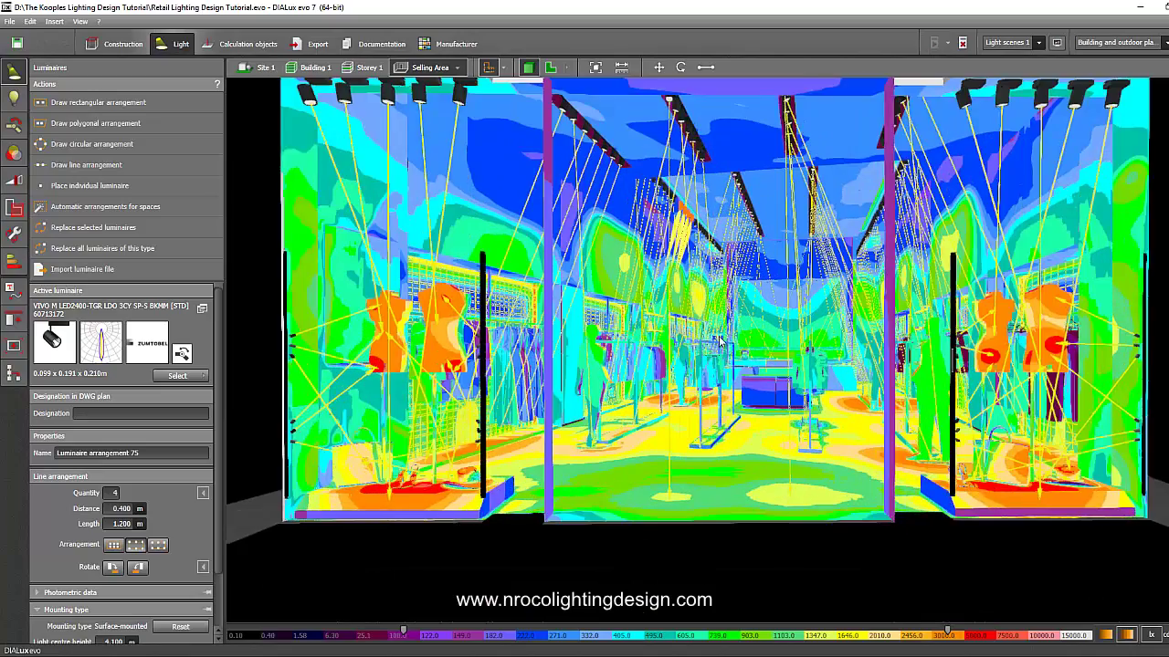
scroll(752, 388, "up", 4)
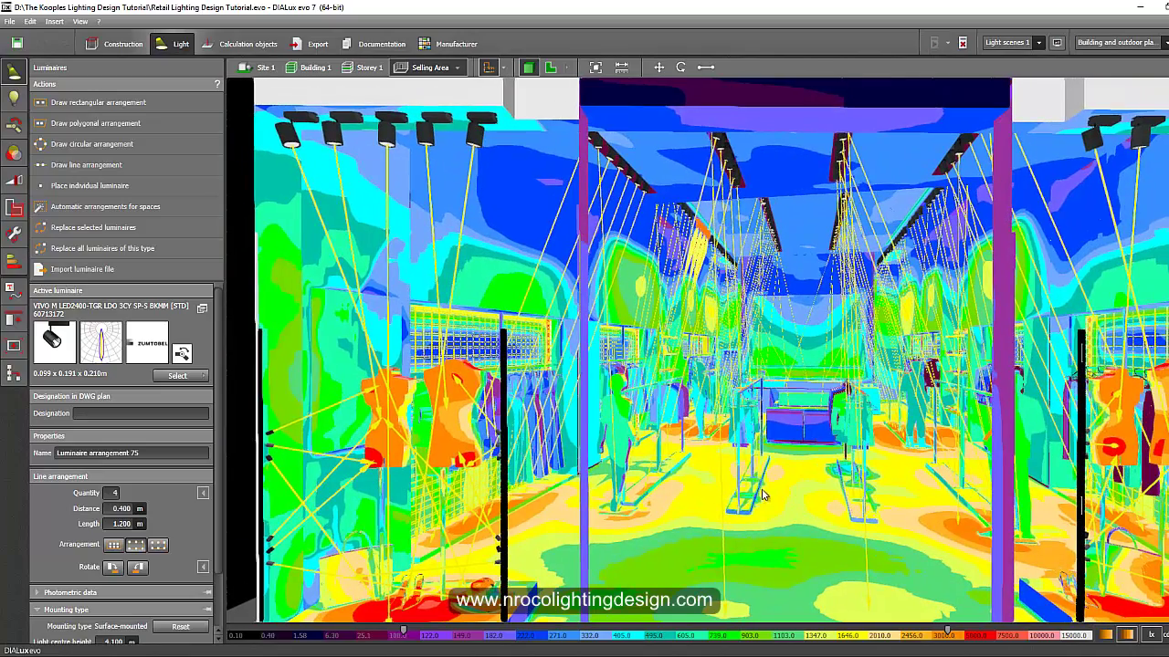
scroll(762, 507, "up", 3)
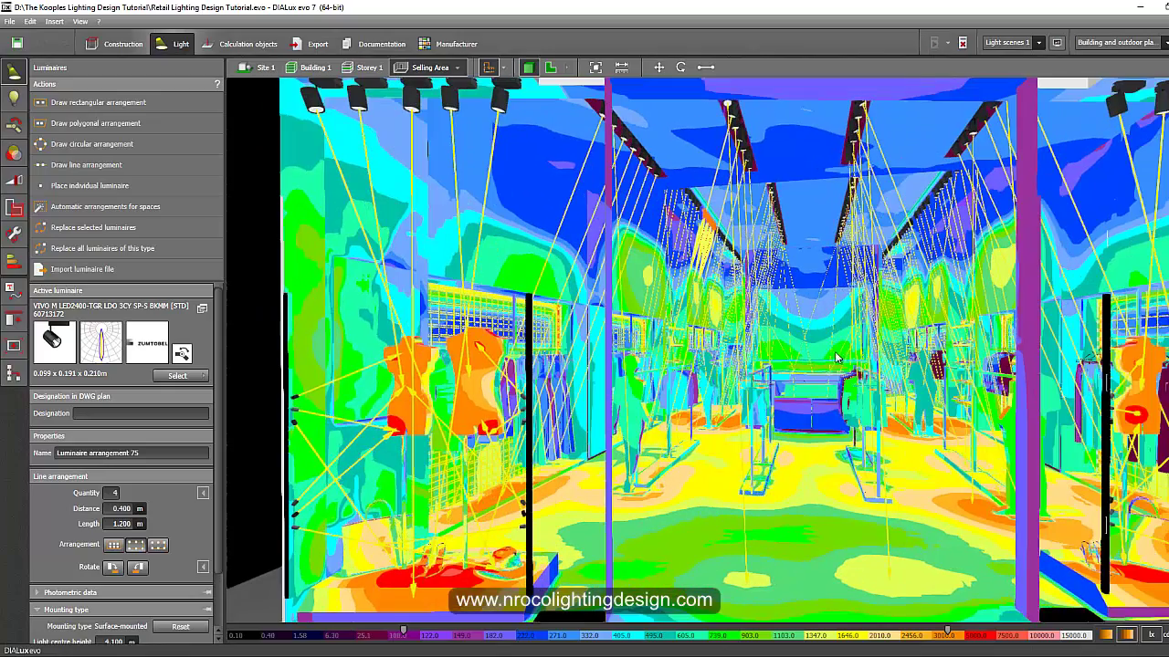
scroll(803, 376, "down", 2)
Step: Check in the floor plan the entrance-side spotlights of the two middle rows, clear the selection and return to the 3D view
left_click(529, 67)
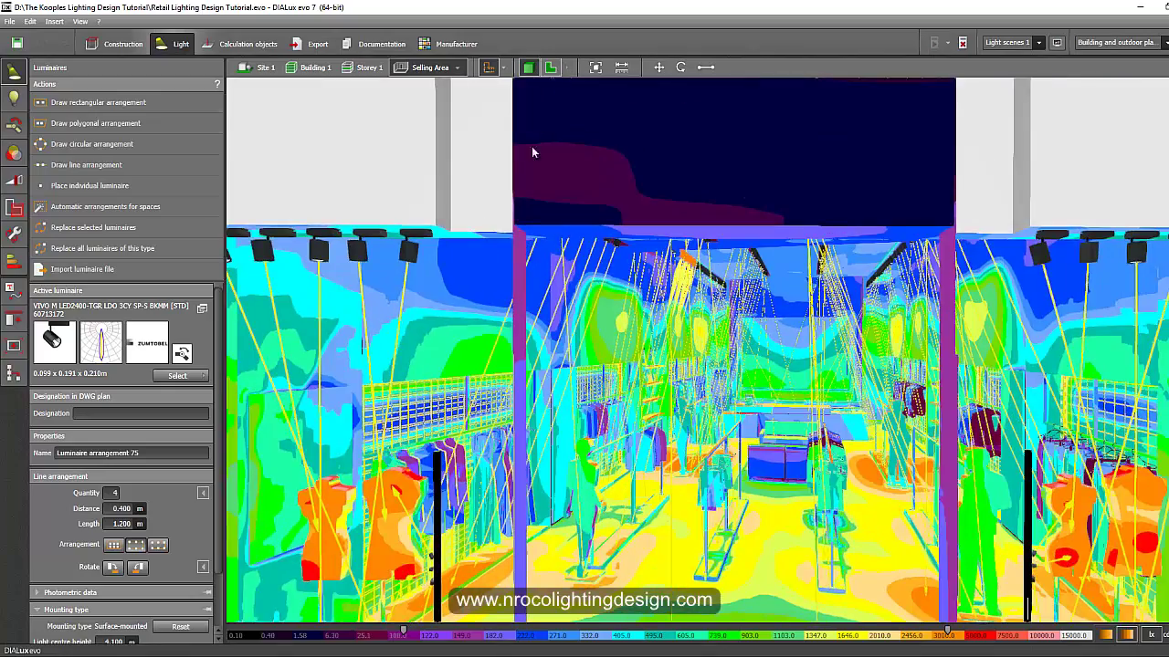
left_click(551, 67)
middle_click_drag(485, 295, 807, 257)
middle_click_drag(455, 376, 627, 220)
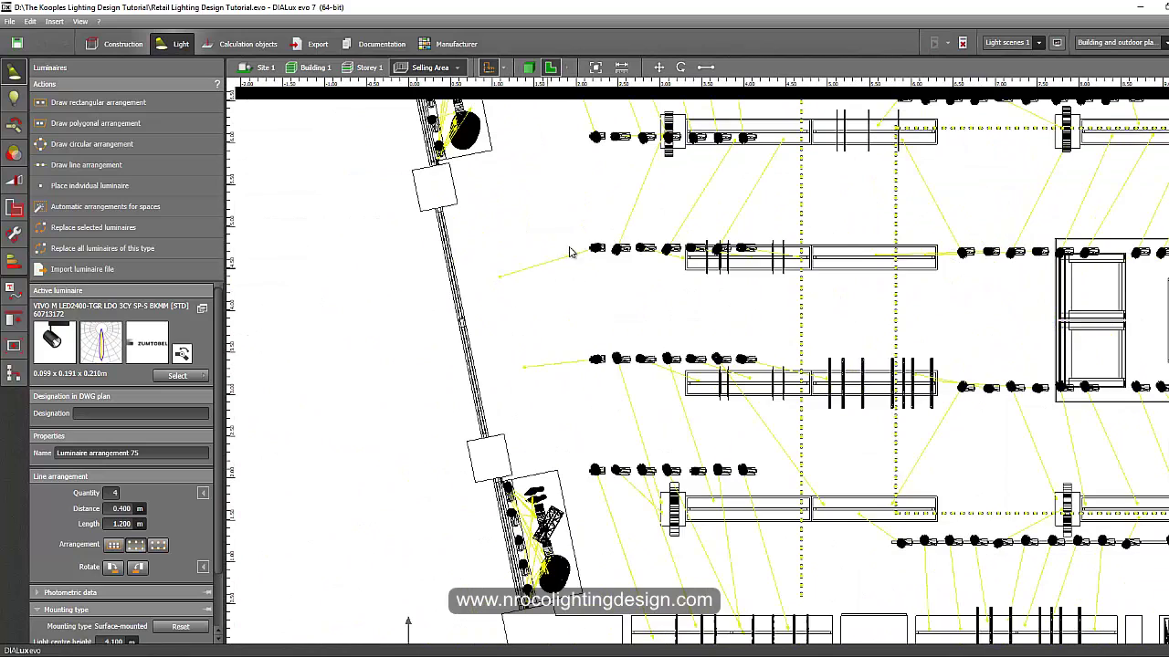
left_click_drag(578, 228, 594, 386)
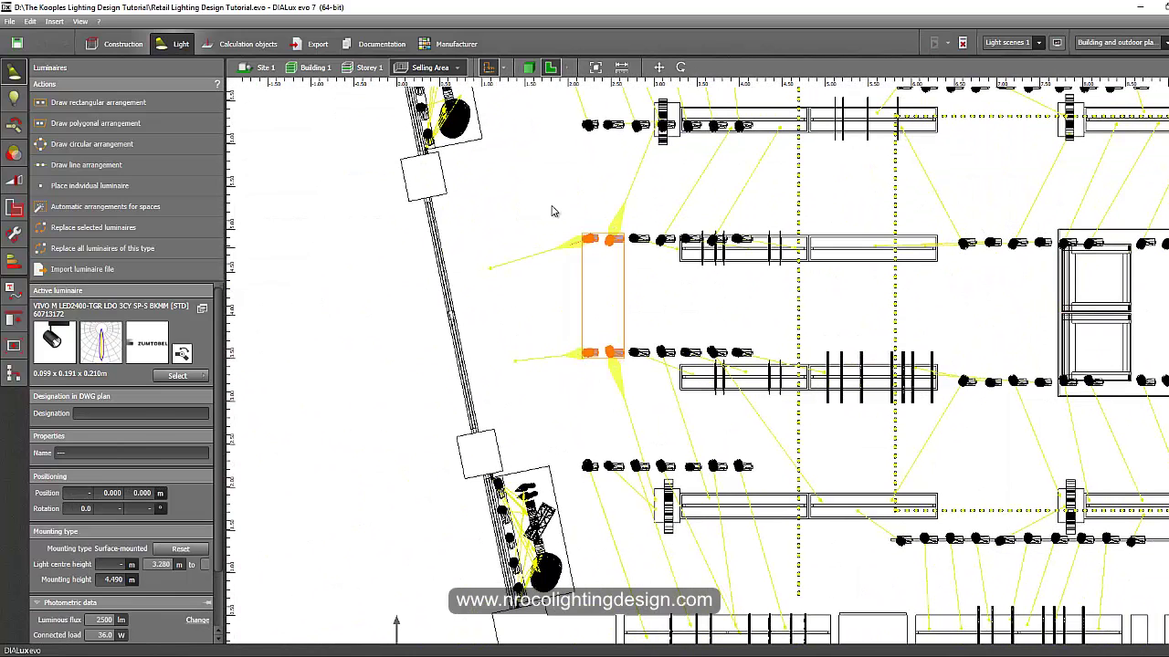
left_click_drag(549, 207, 608, 385)
left_click(527, 196)
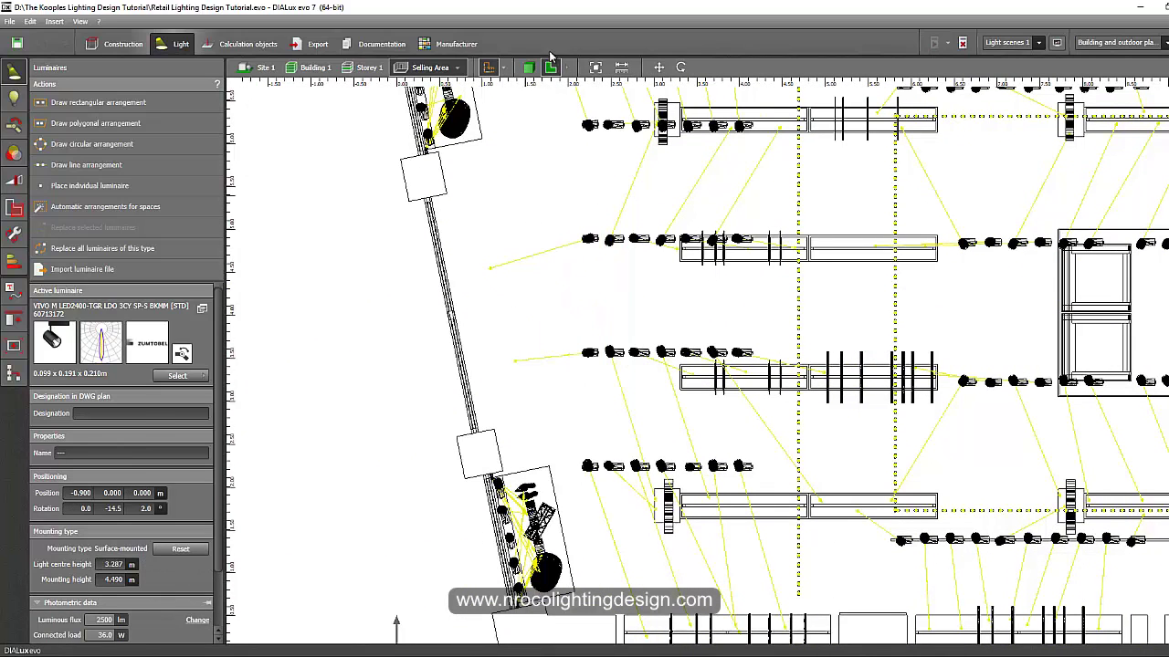
left_click(529, 68)
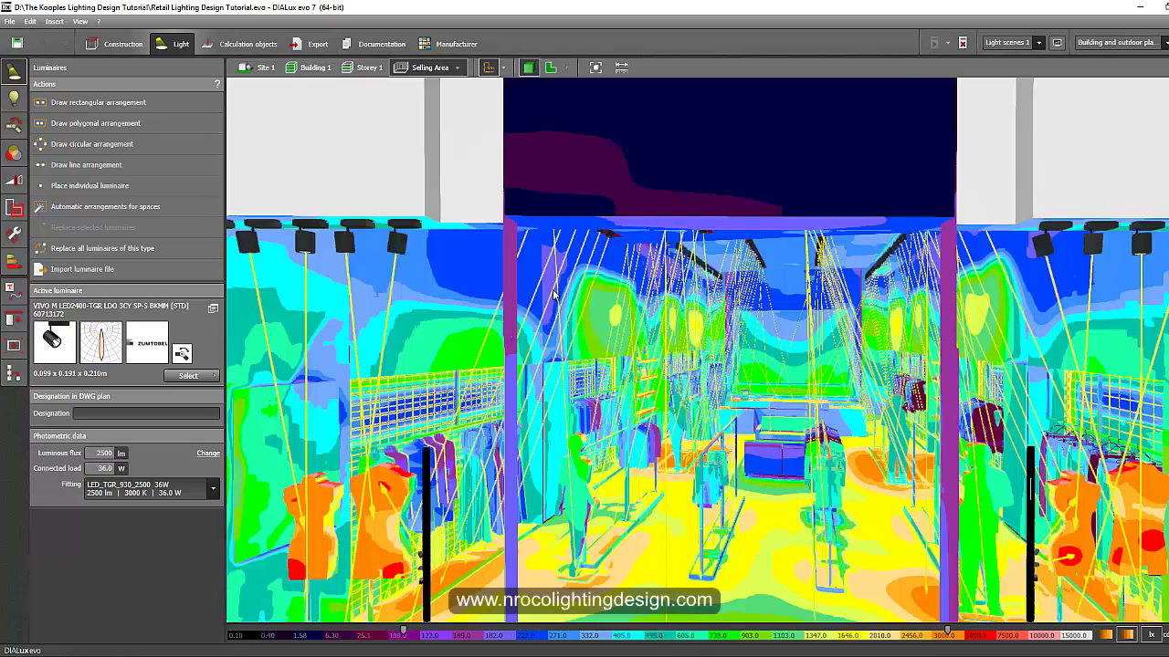
Step: Examine the false-colour illuminance on the show-window mannequins and the entrance floor from outside the store
middle_click_drag(553, 294, 674, 207)
scroll(664, 503, "down", 2)
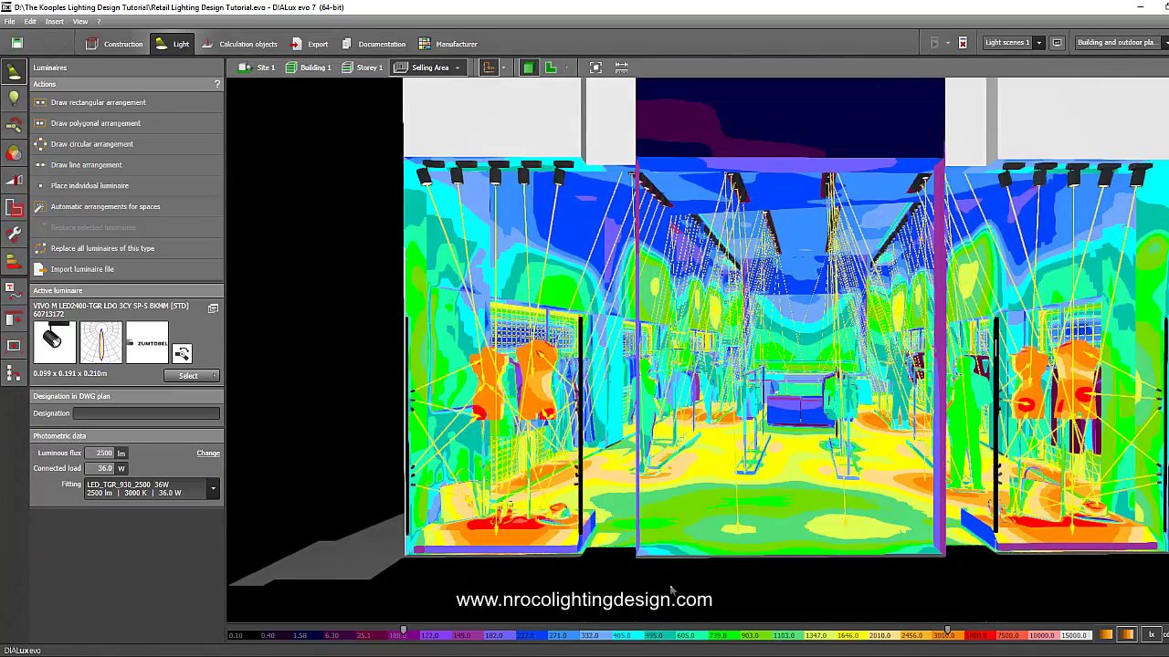
scroll(478, 433, "up", 2)
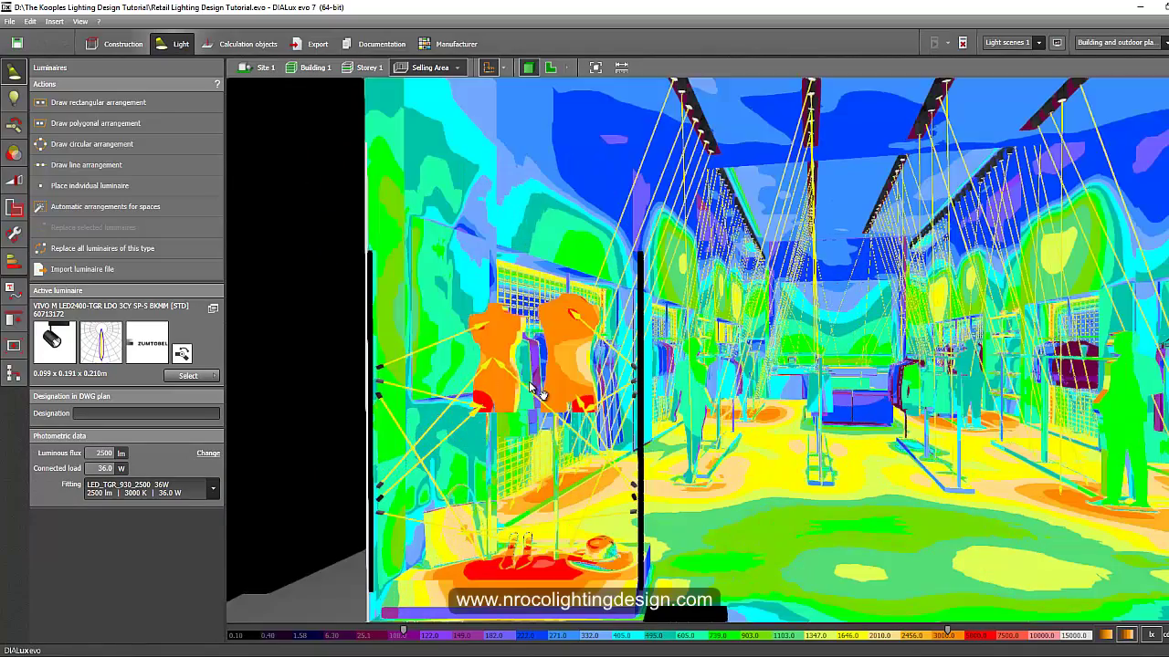
scroll(438, 429, "down", 1)
middle_click_drag(437, 429, 487, 450)
middle_click_drag(693, 466, 609, 446)
Step: Examine the false-colour illuminance inside the store on the wall displays, clothing racks, mannequins and seating group
right_click_drag(580, 446, 434, 484)
scroll(487, 357, "up", 4)
scroll(614, 345, "up", 3)
middle_click_drag(614, 346, 684, 477)
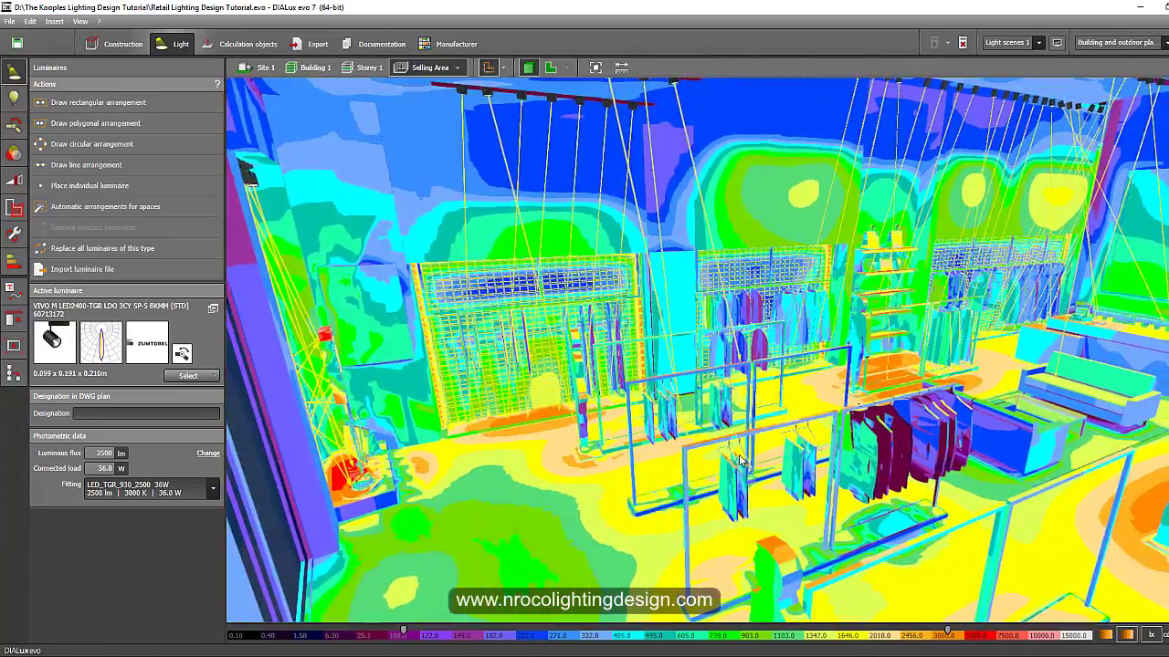
right_click_drag(684, 429, 762, 498)
middle_click_drag(970, 375, 734, 343)
right_click_drag(733, 343, 664, 394)
middle_click_drag(950, 345, 942, 348)
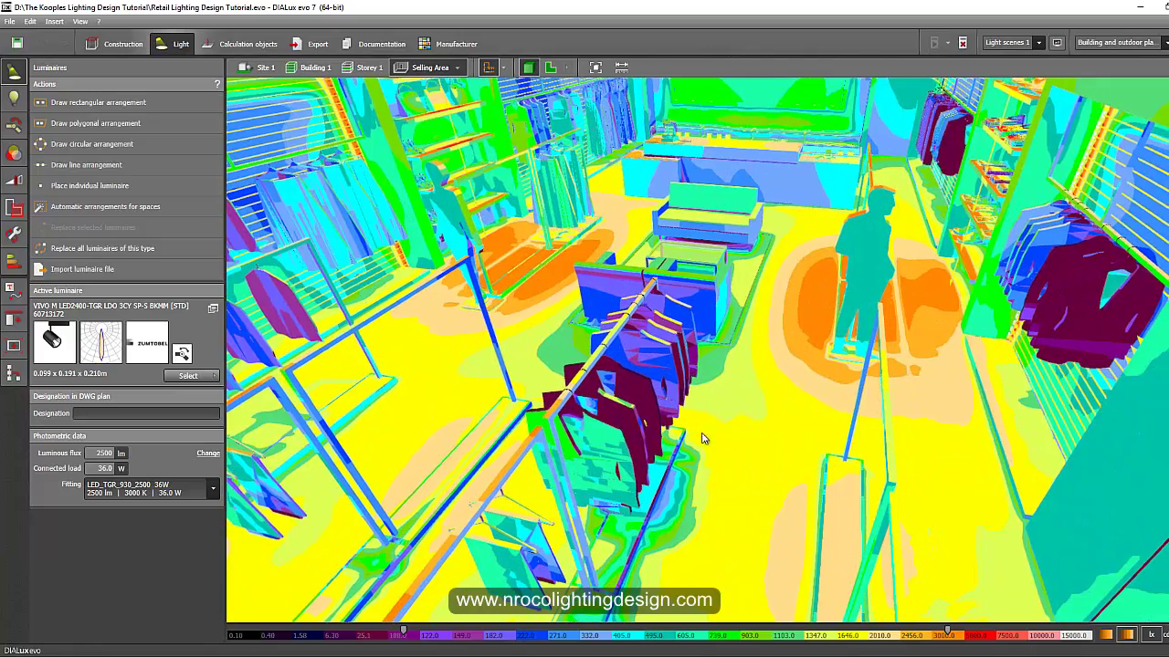
scroll(791, 404, "down", 2)
middle_click_drag(792, 404, 819, 475)
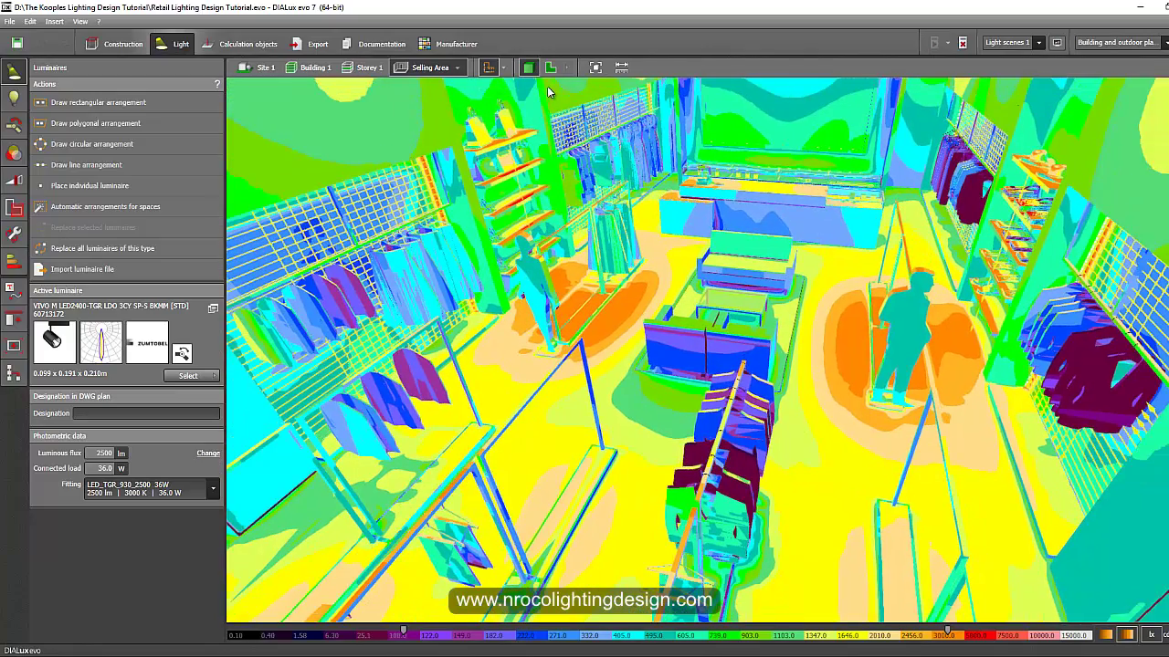
Step: Inspect in the floor plan how the spotlights on both sides of the two middle clothing racks are aimed
left_click(551, 68)
middle_click_drag(755, 329, 596, 271)
scroll(595, 271, "up", 2)
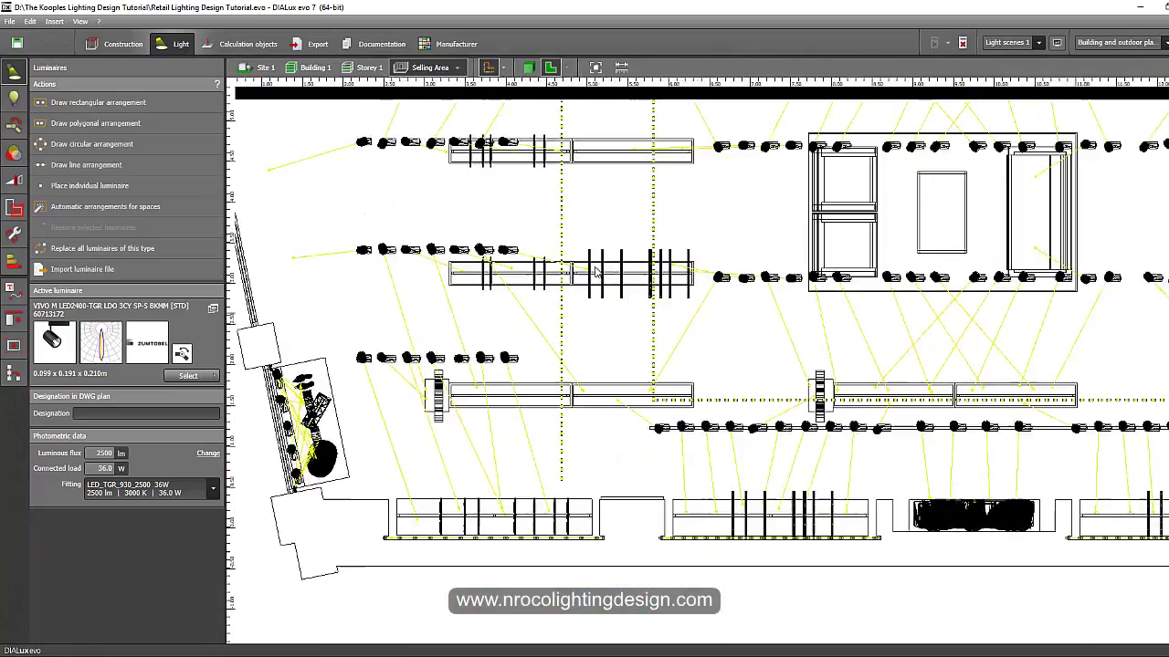
scroll(518, 267, "up", 2)
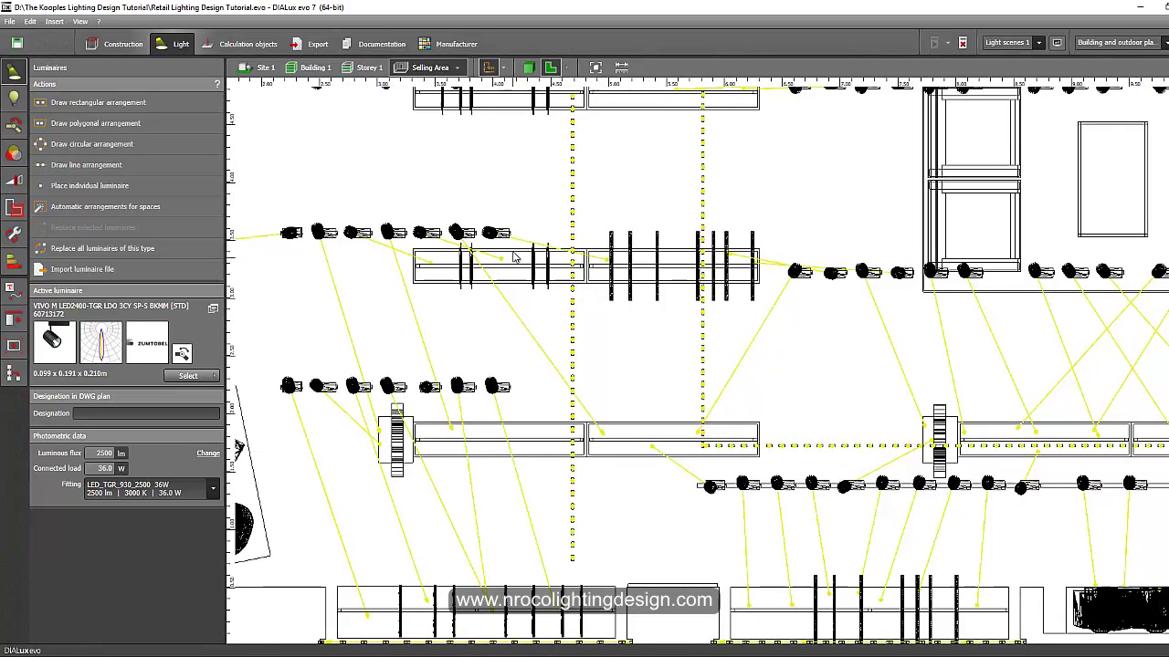
middle_click_drag(677, 285, 674, 290)
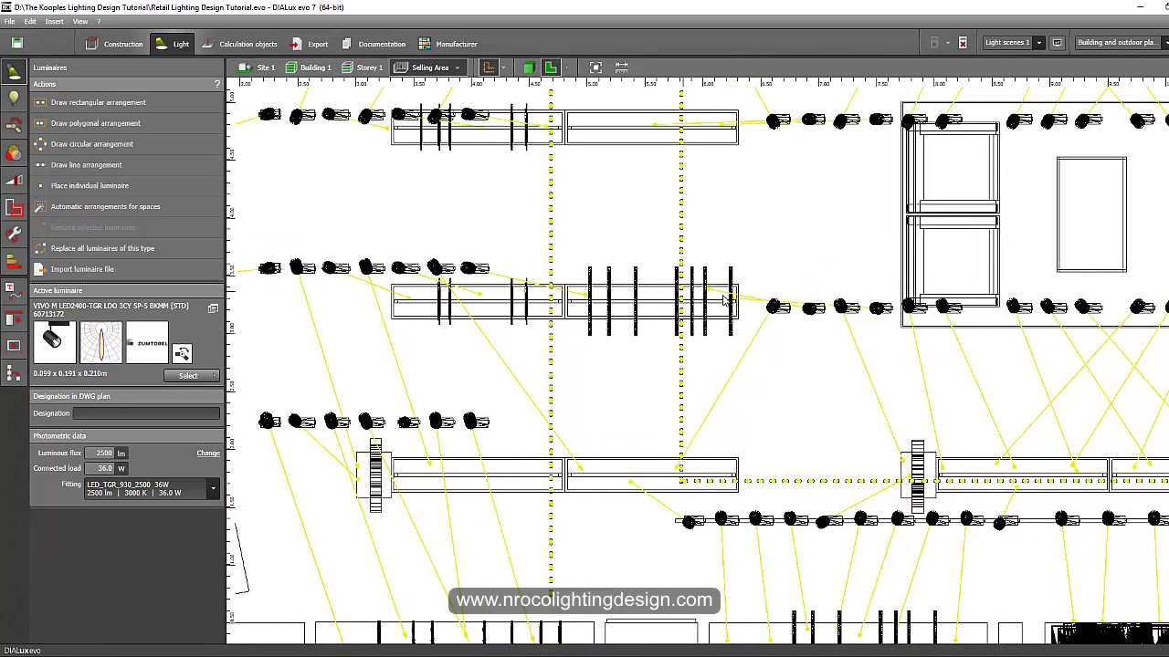
scroll(735, 309, "down", 1)
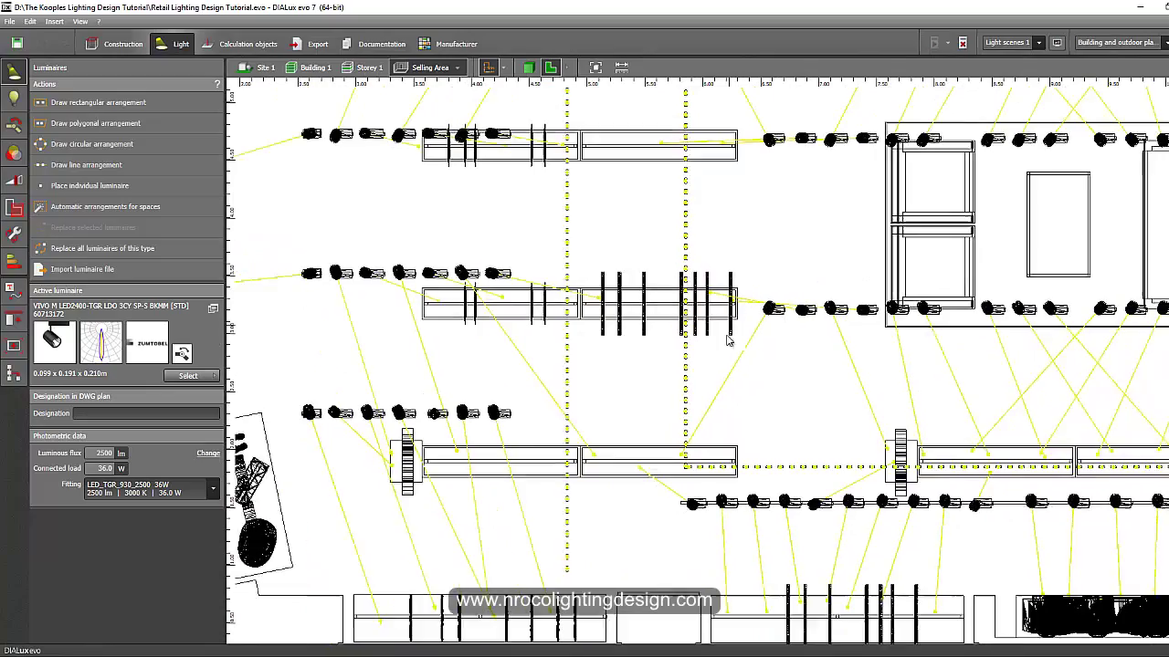
middle_click_drag(795, 220, 743, 240)
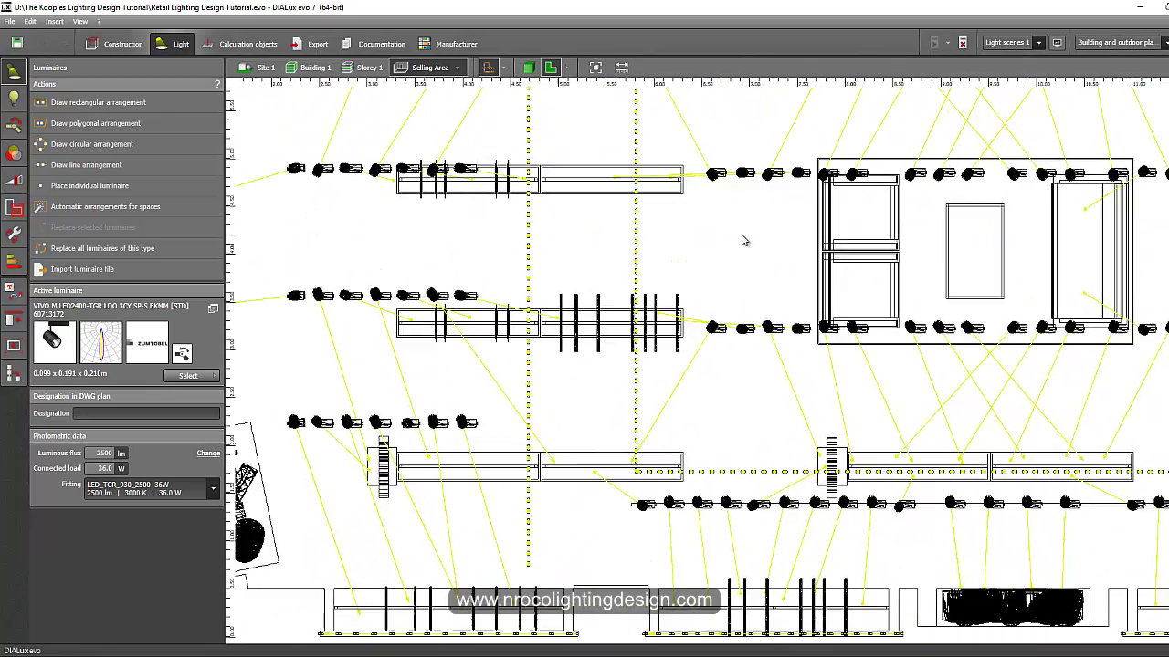
scroll(745, 242, "down", 1)
middle_click_drag(632, 256, 718, 276)
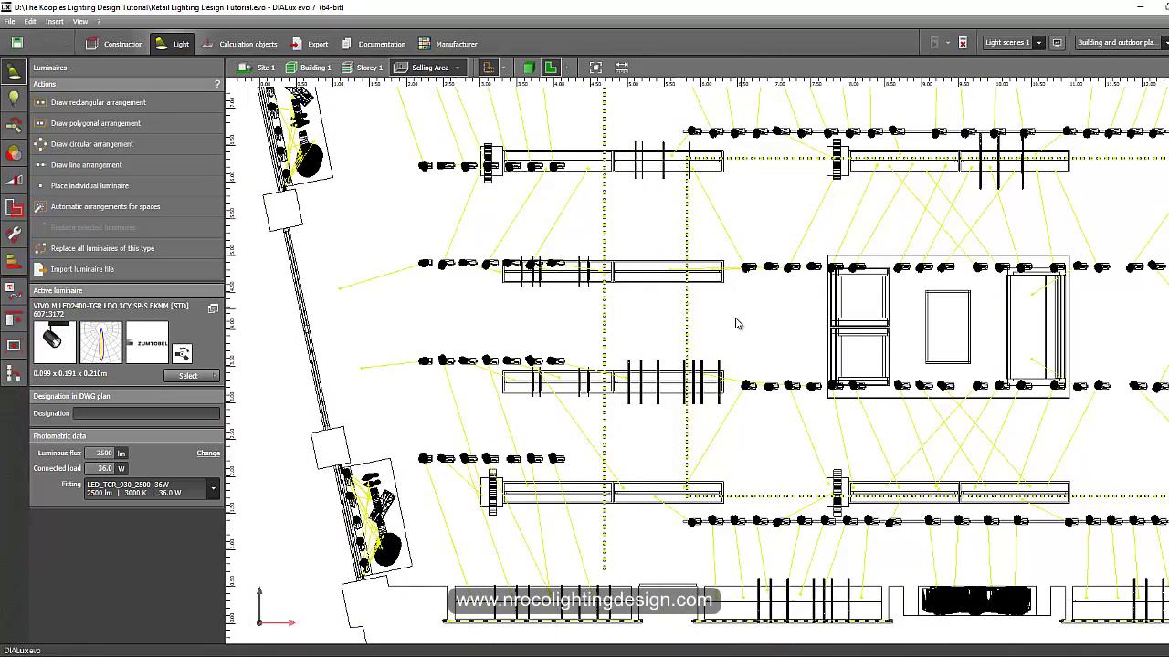
Step: Examine the floor plan from the cash counter back to the entrance for spotlight aiming at the wall displays and racks
right_click_drag(752, 341, 679, 329)
middle_click_drag(687, 327, 553, 368)
middle_click_drag(875, 367, 801, 416)
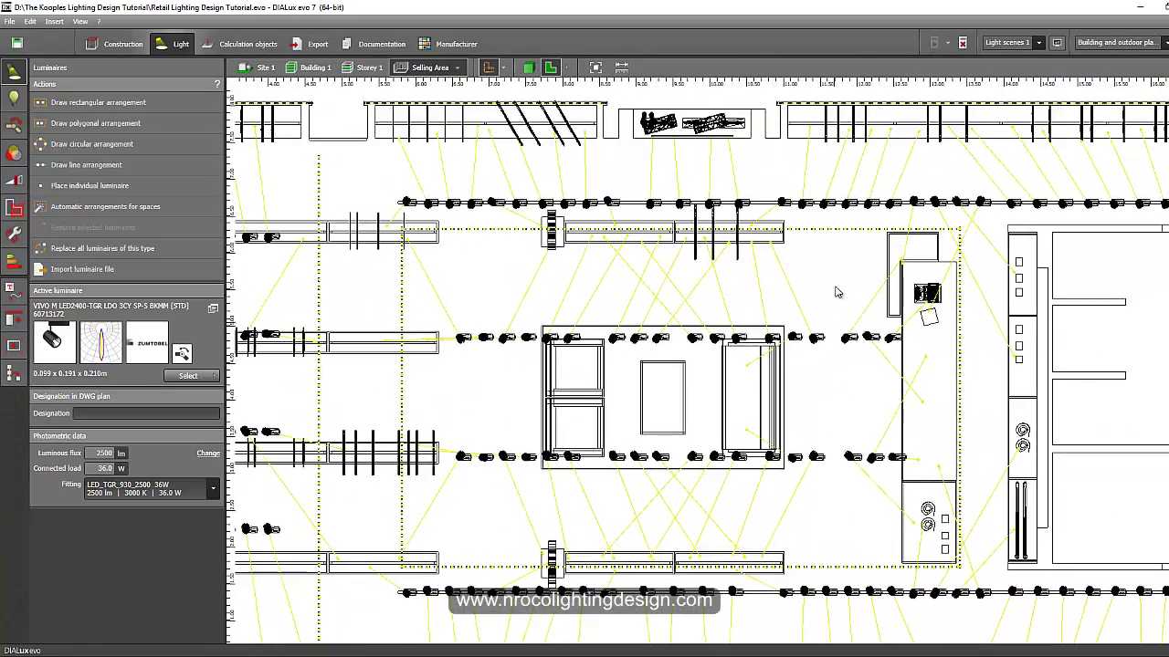
middle_click_drag(824, 305, 783, 393)
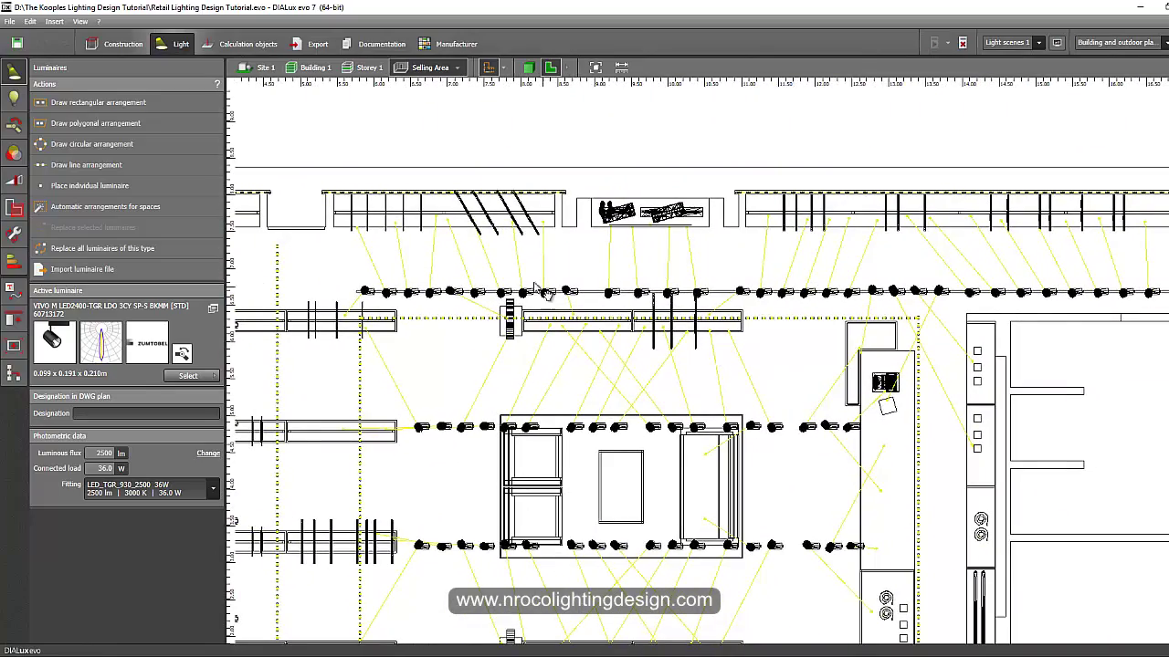
middle_click_drag(537, 289, 639, 290)
middle_click_drag(596, 344, 649, 270)
middle_click_drag(637, 325, 661, 245)
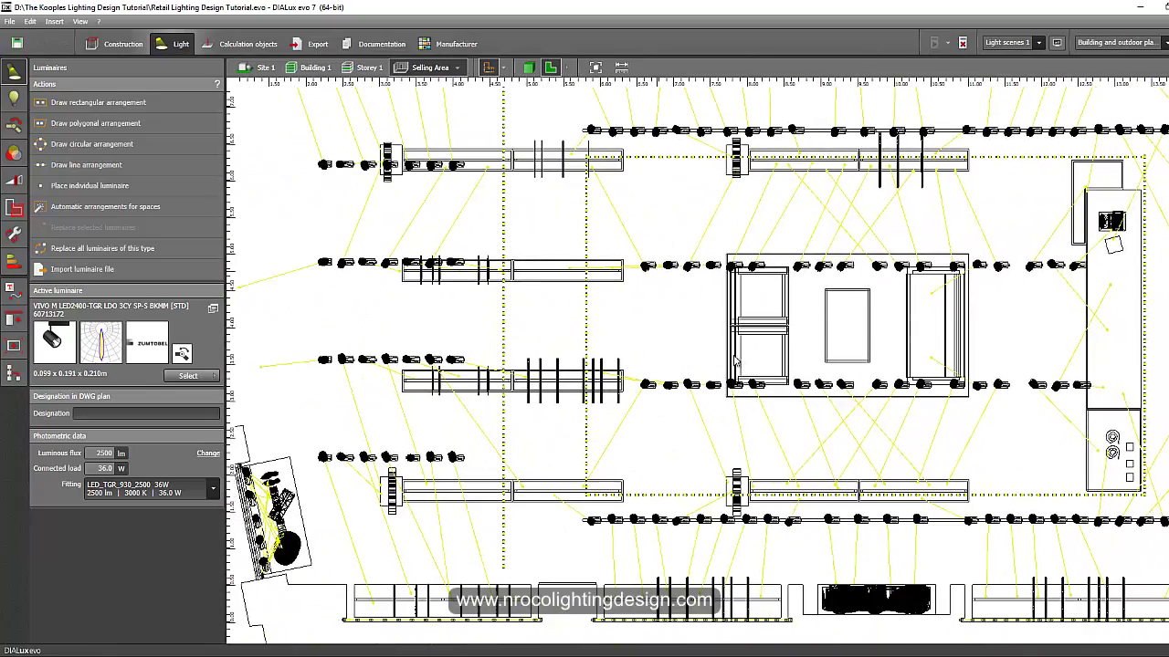
middle_click_drag(736, 361, 720, 247)
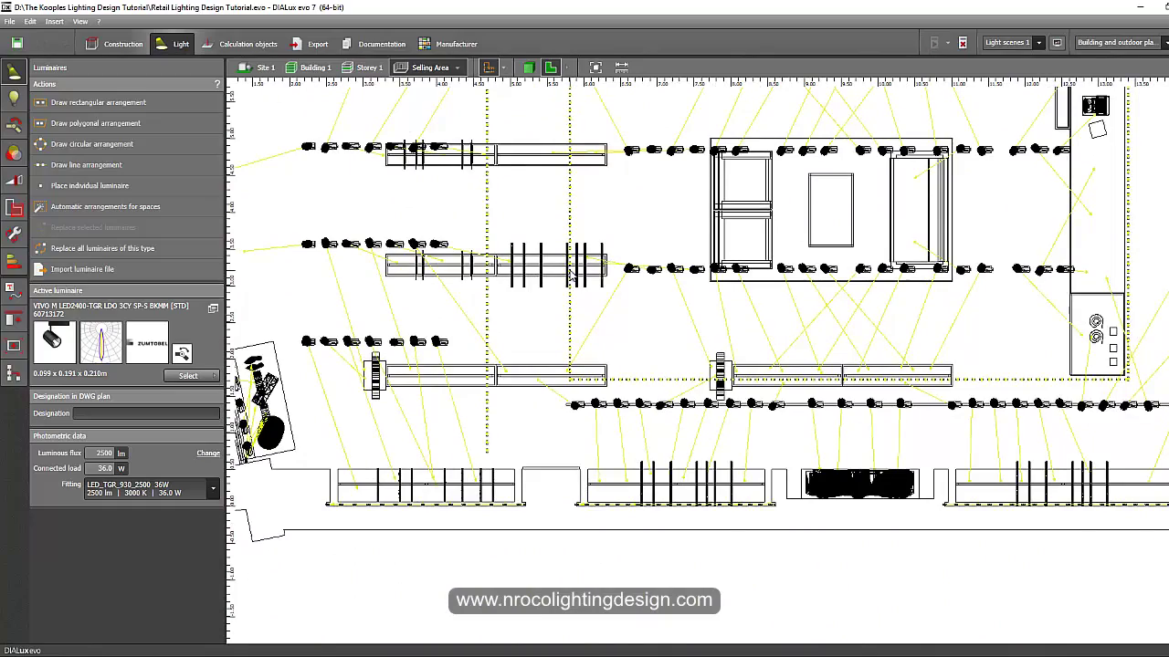
scroll(570, 276, "up", 3)
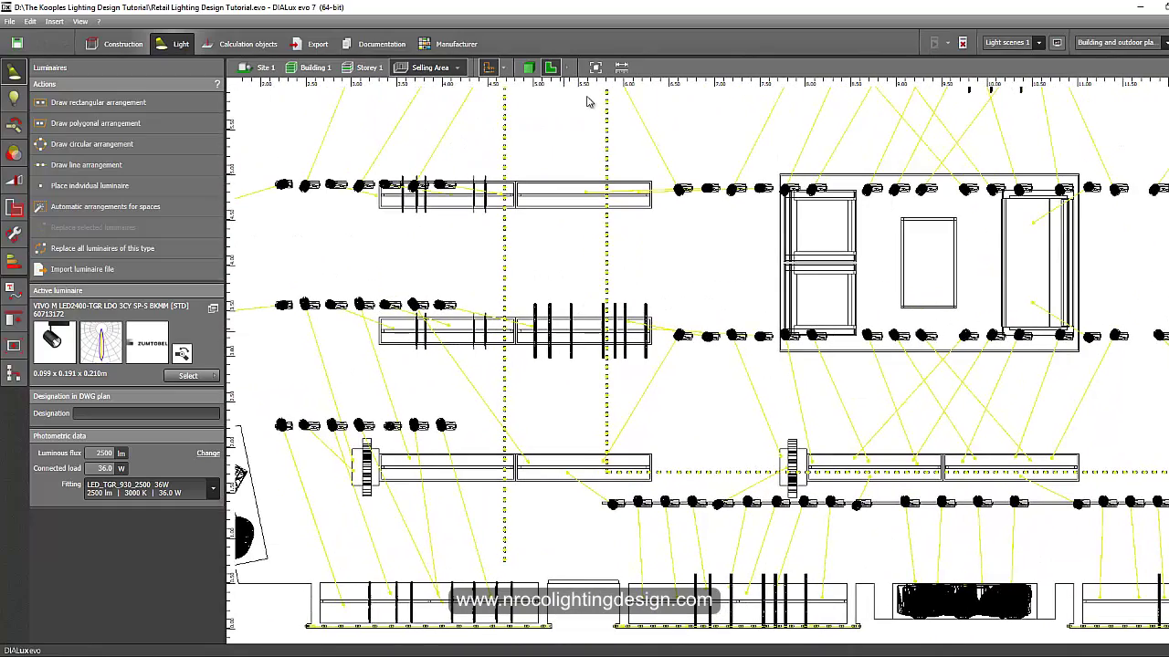
middle_click_drag(603, 266, 616, 379)
scroll(584, 367, "up", 1)
scroll(579, 369, "down", 3)
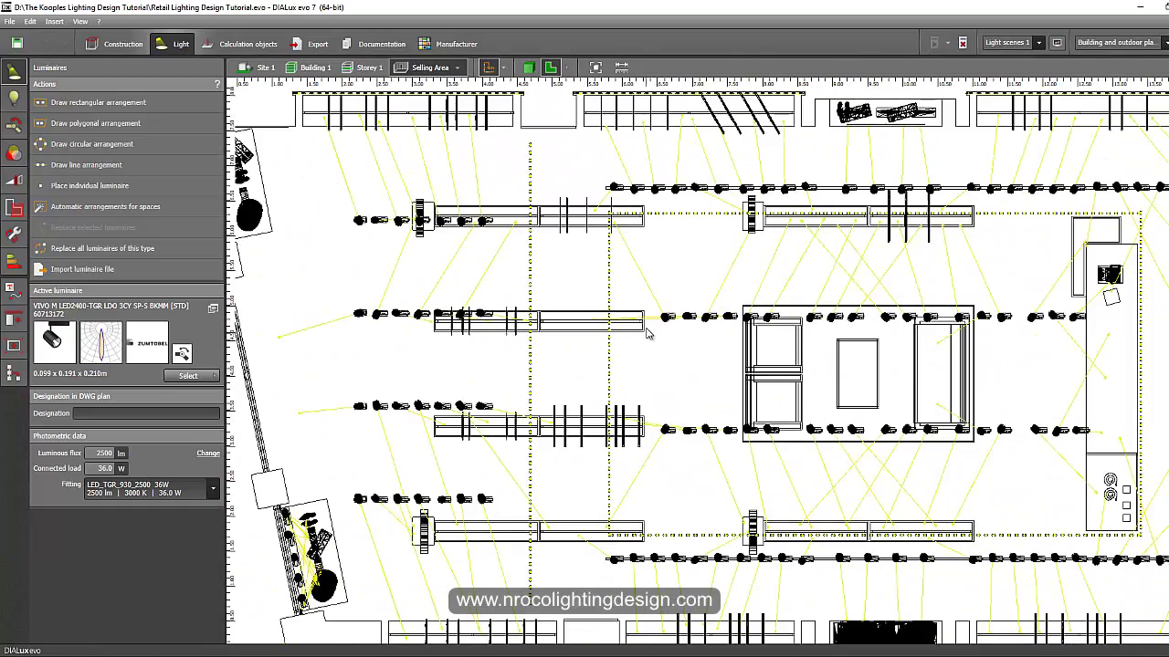
Step: Select the three-spotlight arrangement between the upper middle clothing rack and the seating group in the floor plan
scroll(656, 325, "up", 2)
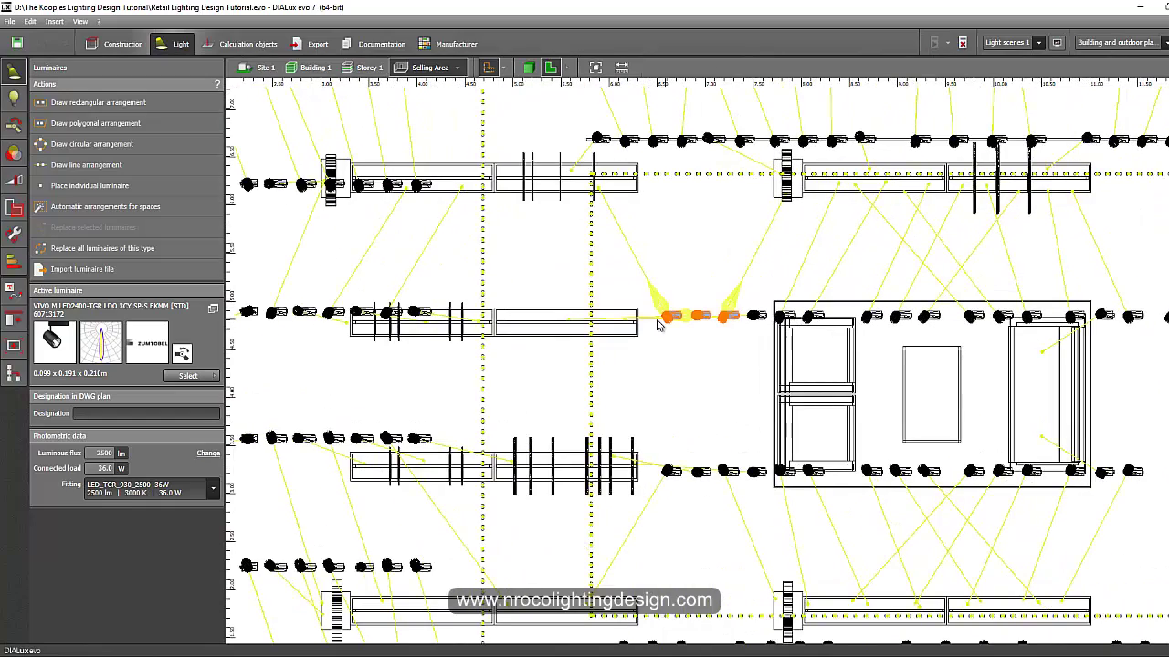
left_click(658, 323)
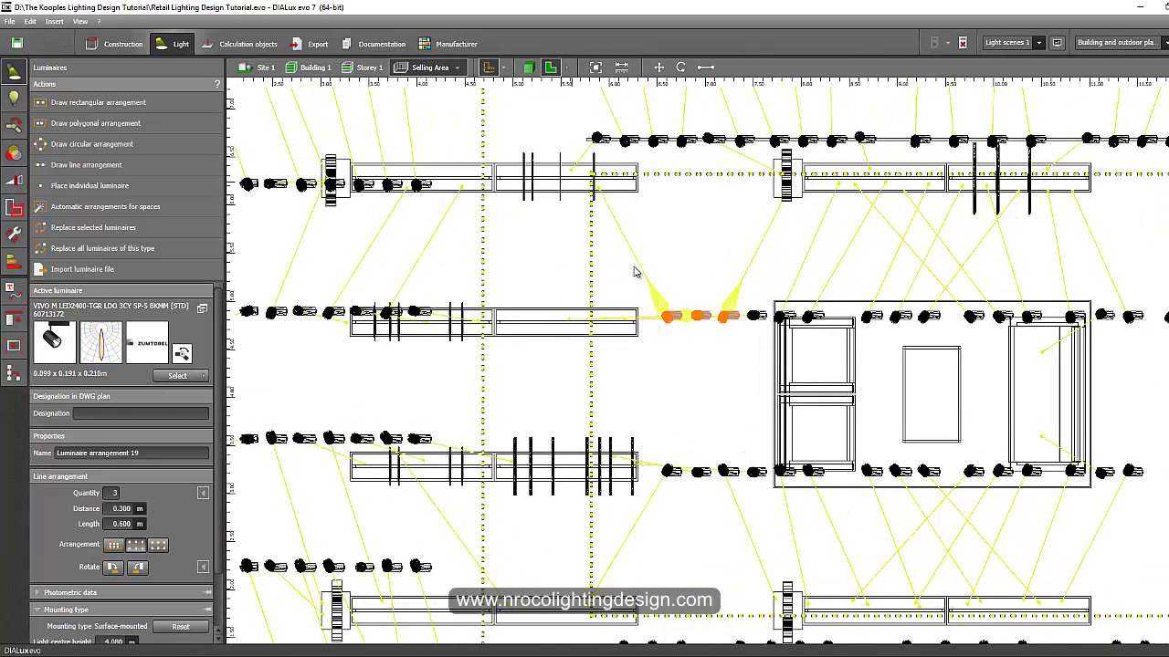
scroll(665, 329, "down", 4)
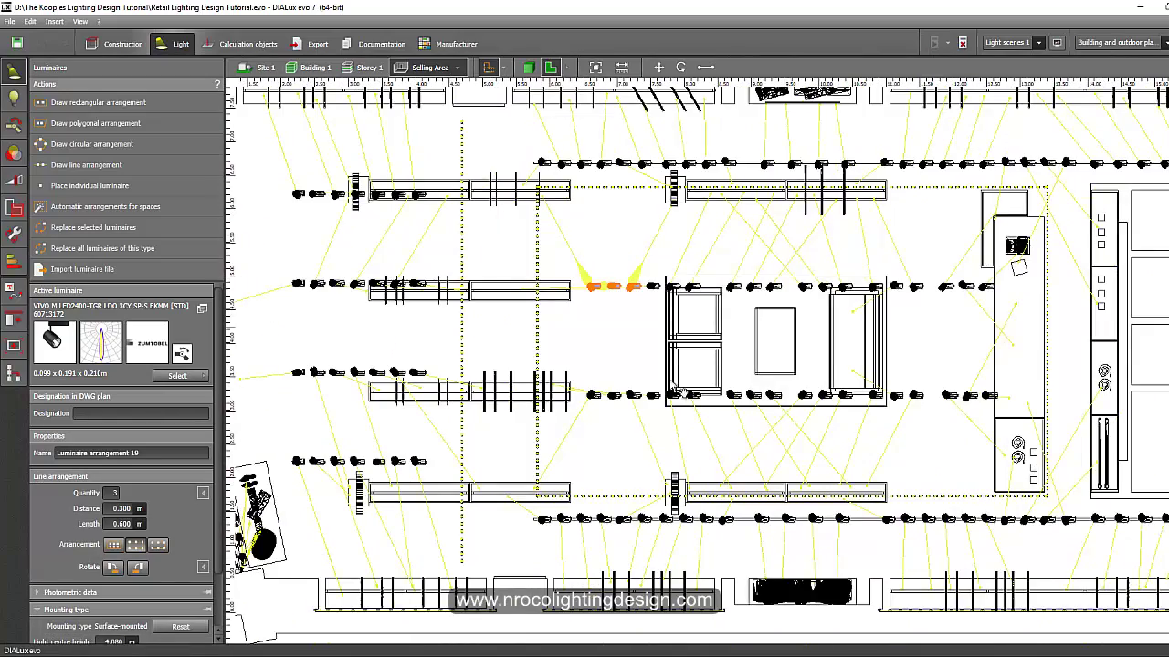
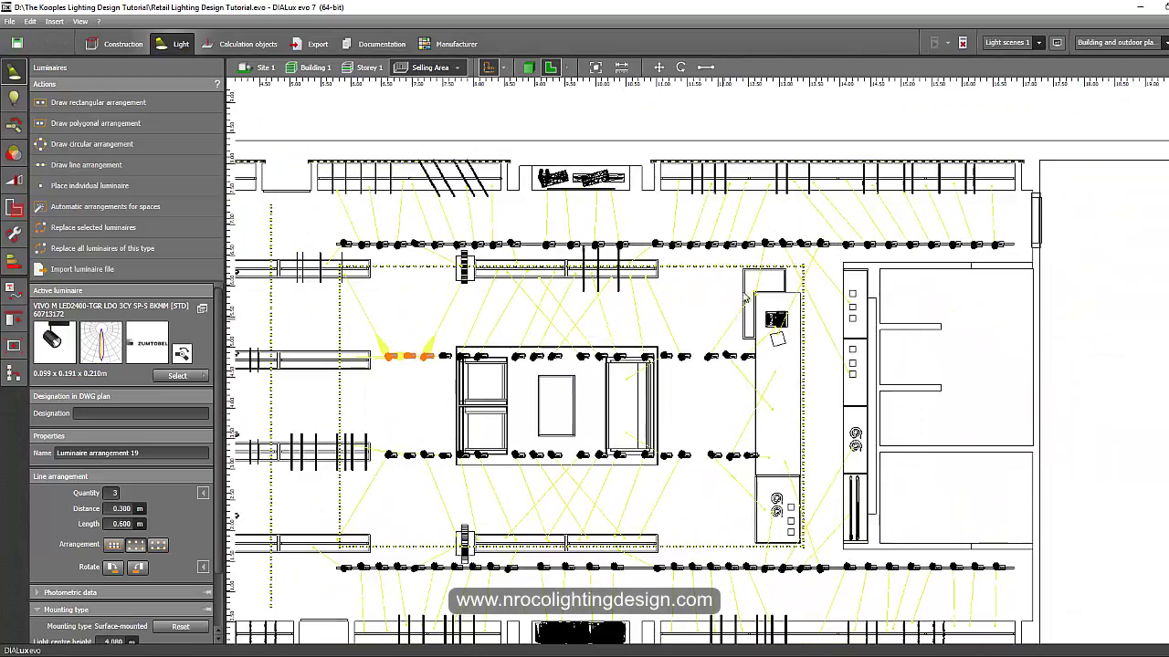
Step: Show the selling area in 3D and examine the false-colour illuminance on the clothing racks and wall displays
left_click(529, 69)
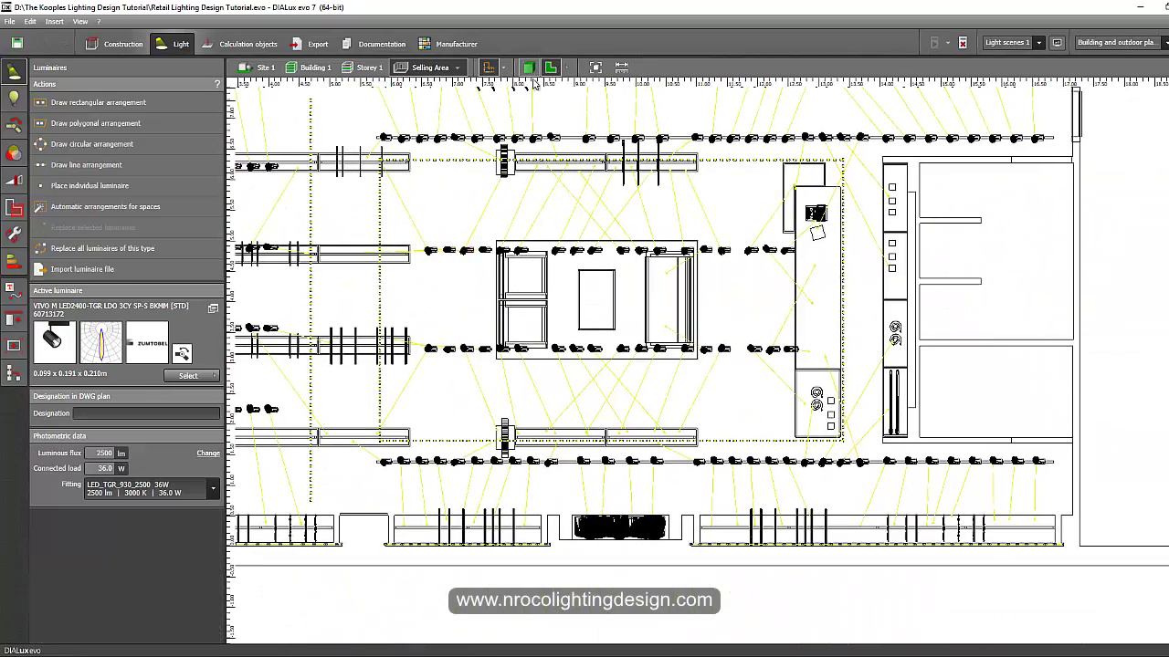
middle_click_drag(596, 244, 630, 279)
scroll(646, 309, "down", 1)
right_click_drag(634, 357, 675, 416)
left_click_drag(676, 420, 652, 420)
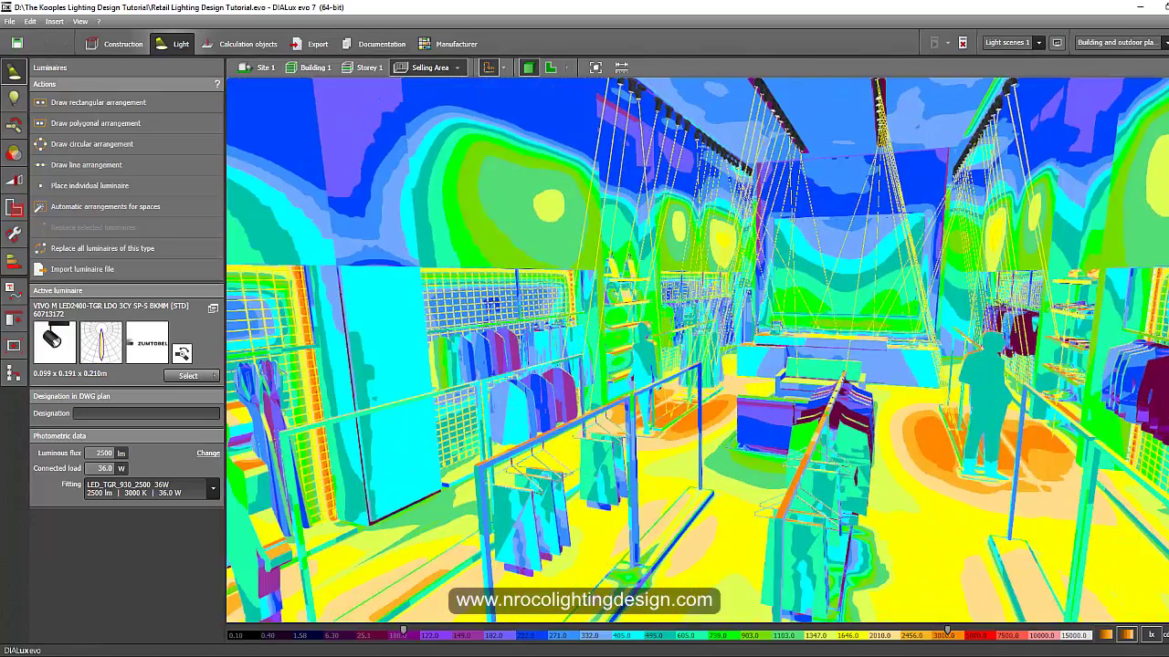
middle_click_drag(708, 508, 688, 477)
right_click_drag(617, 496, 568, 523)
middle_click_drag(698, 497, 680, 471)
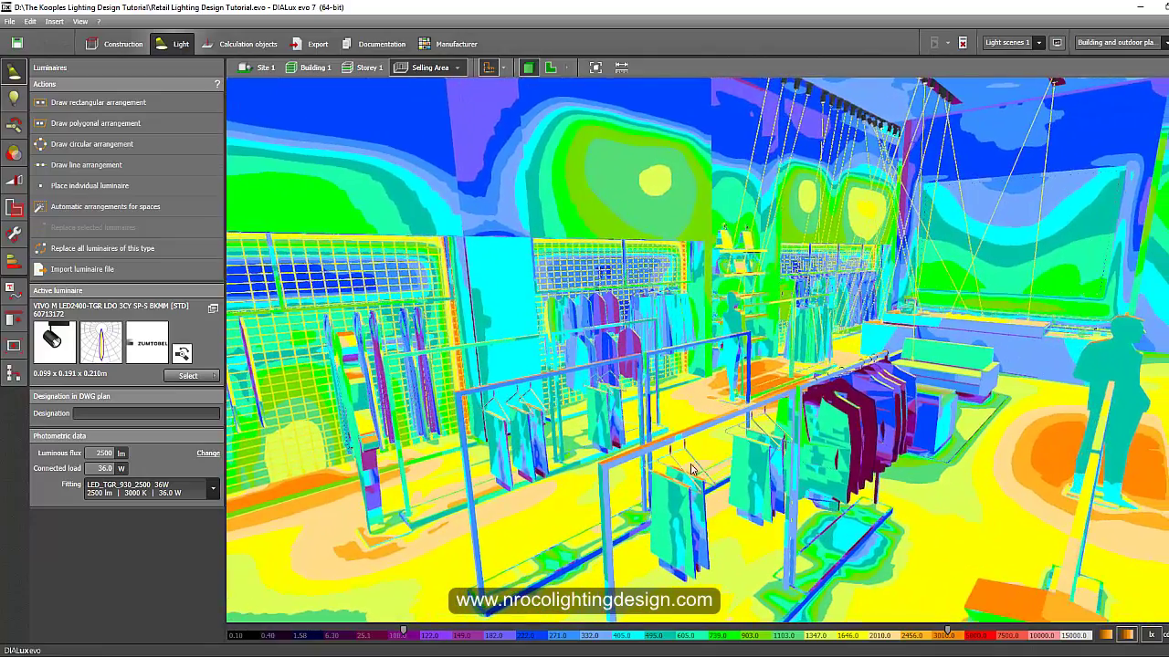
Step: Switch to the Documents copy of the project and examine the spotlight rows in its floor plan
left_click(266, 656)
left_click(203, 613)
middle_click_drag(489, 412, 568, 312)
scroll(568, 311, "down", 2)
right_click_drag(641, 299, 201, 97)
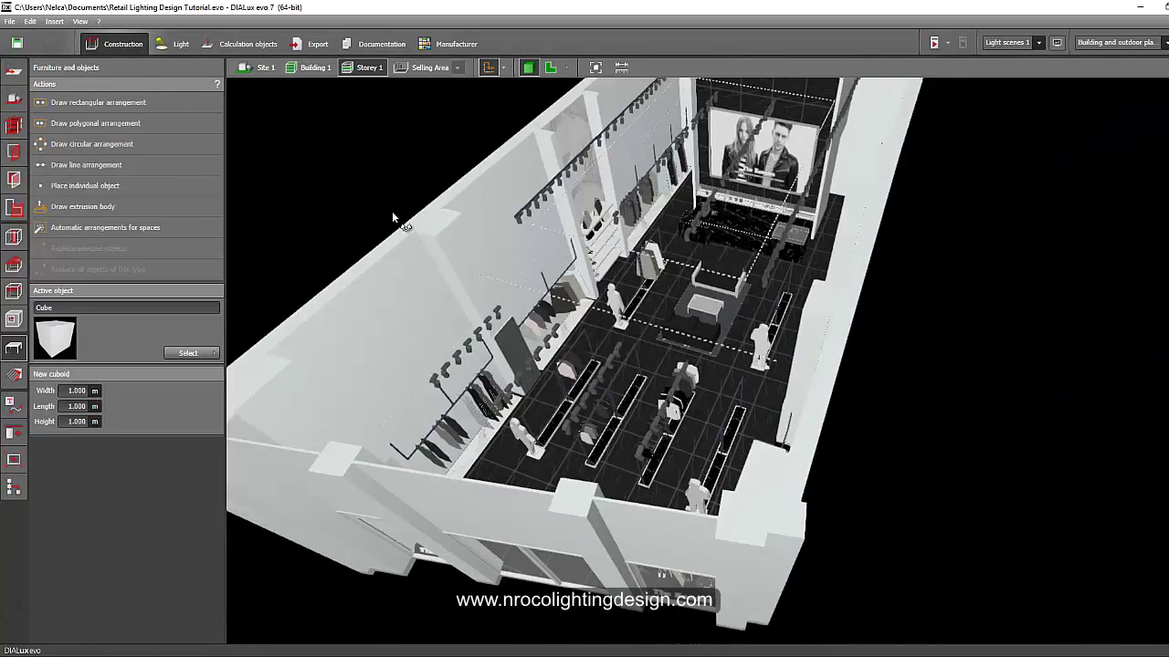
left_click_drag(391, 211, 593, 73)
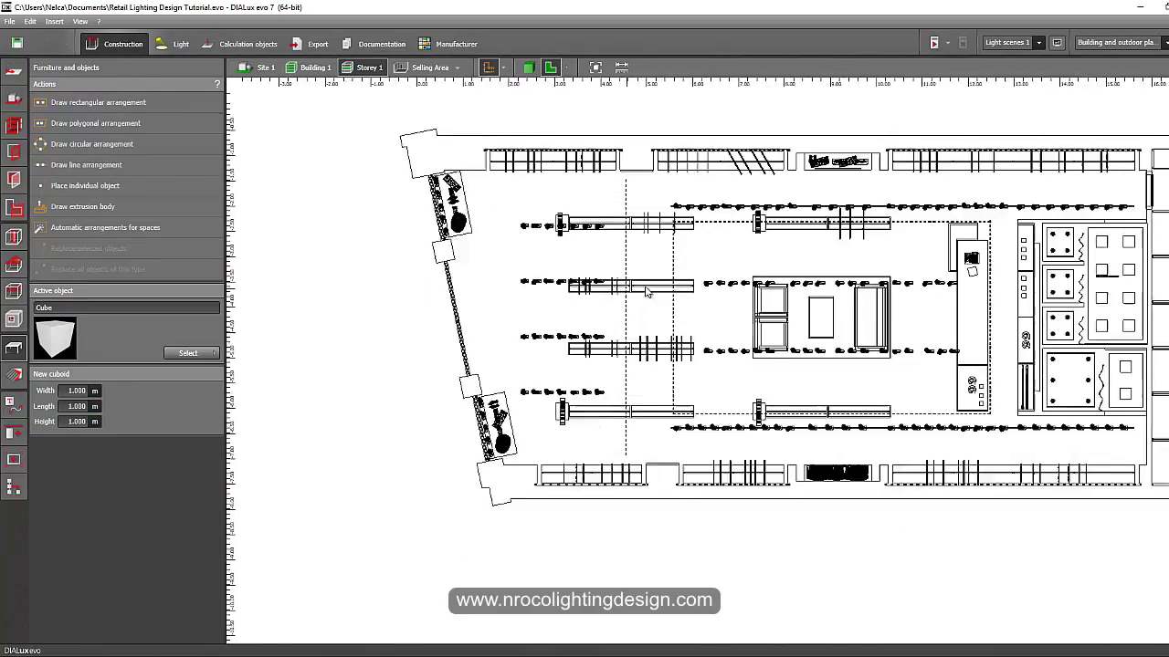
scroll(552, 389, "up", 5)
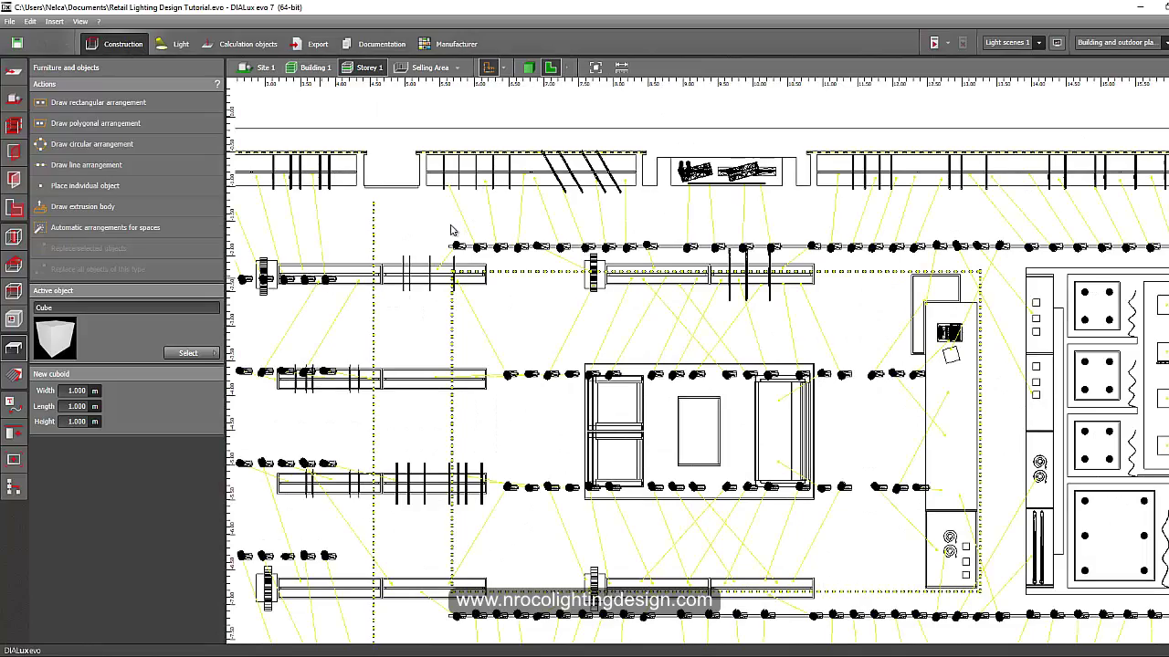
left_click(268, 655)
left_click(219, 630)
Step: Return to the false-colour project and examine the illuminance on the wall shelves, mannequins, seating group and counter
left_click(268, 656)
left_click(336, 614)
right_click_drag(449, 445, 325, 438)
middle_click_drag(785, 465, 678, 418)
right_click_drag(717, 452, 598, 467)
middle_click_drag(795, 401, 689, 487)
right_click_drag(688, 484, 937, 407)
middle_click_drag(936, 404, 775, 564)
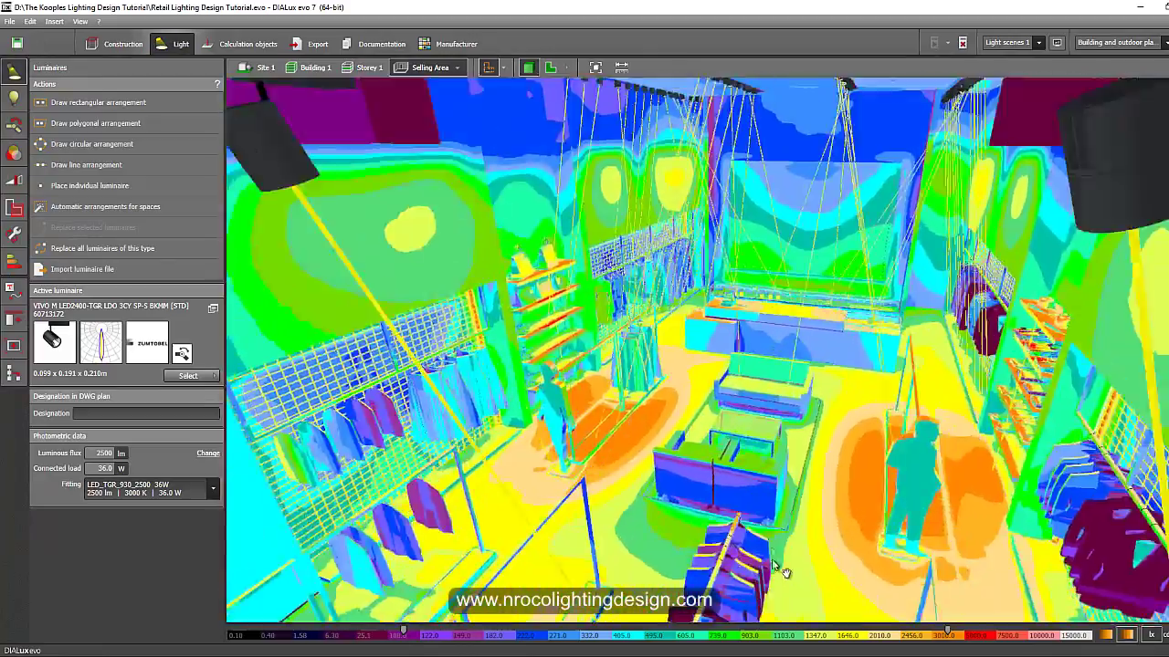
scroll(809, 454, "up", 4)
right_click_drag(721, 484, 632, 486)
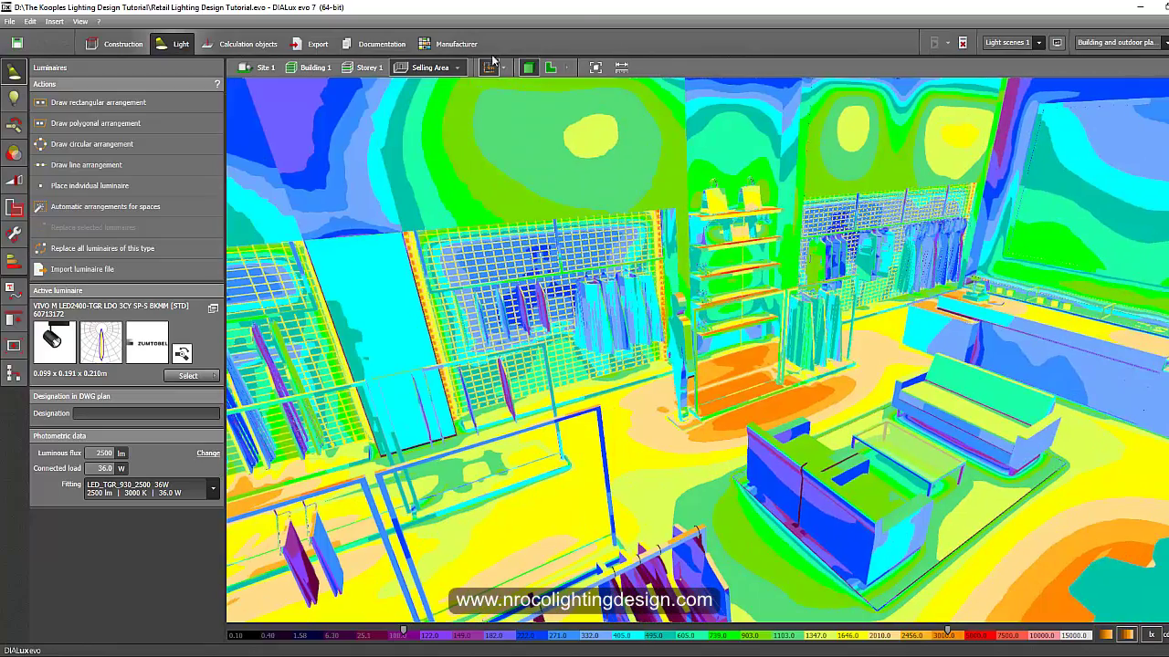
Step: Display the stock room and examine the false-colour illuminance on its shelves, aisles and walls
left_click(484, 125)
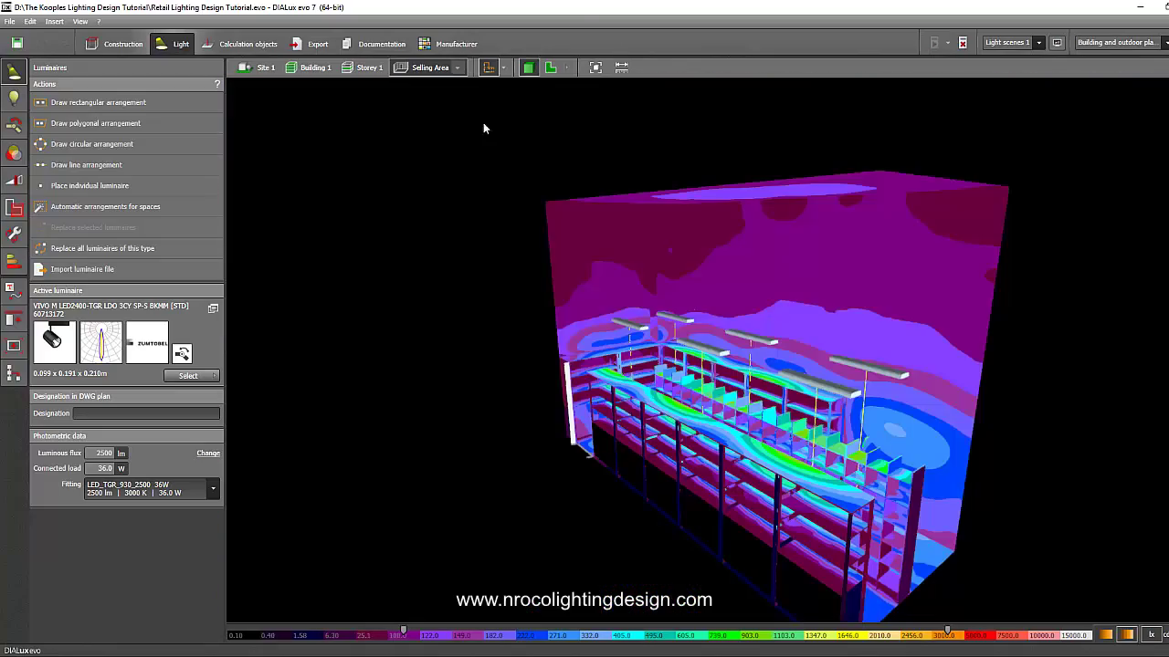
right_click_drag(459, 275, 367, 290)
middle_click_drag(589, 365, 501, 256)
scroll(650, 253, "up", 5)
right_click_drag(652, 253, 595, 265)
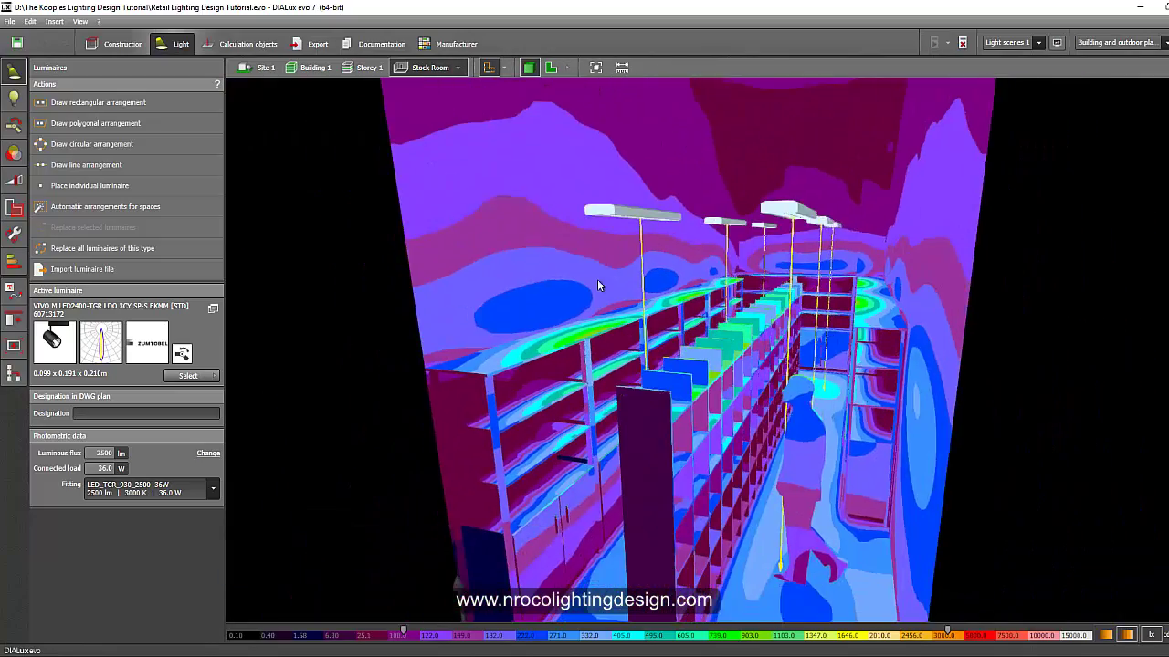
scroll(616, 326, "up", 3)
right_click_drag(616, 328, 658, 226)
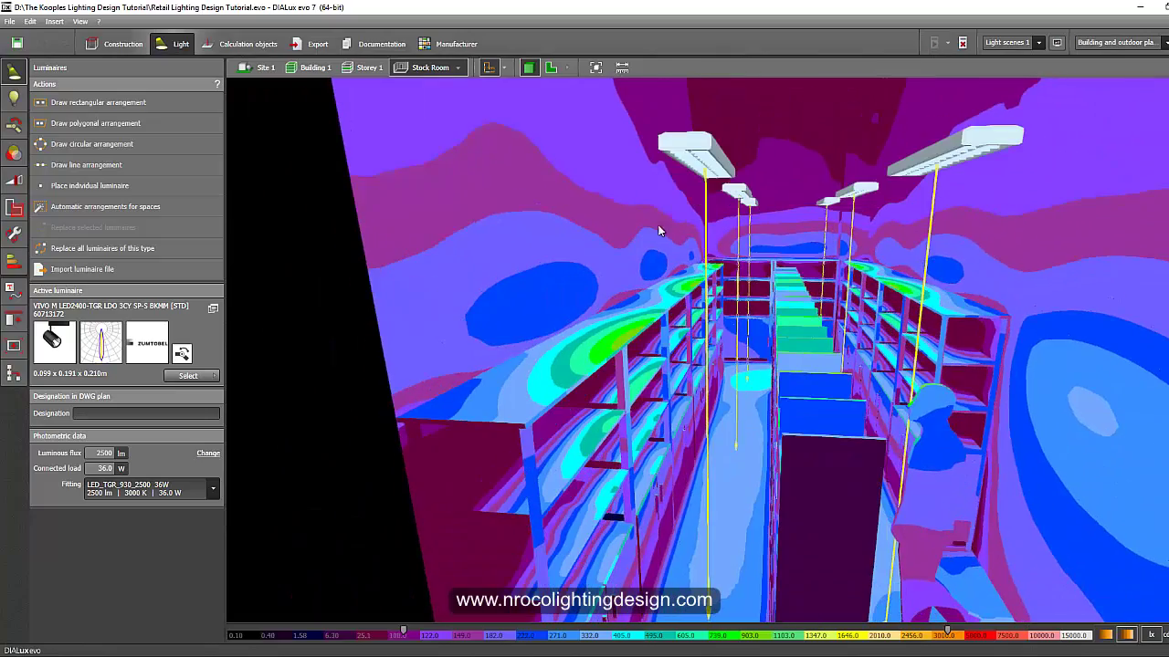
Step: Select one of the stock room's lines of three pendant luminaires and view it along the central shelving
left_click(689, 161)
right_click_drag(325, 303, 638, 438)
left_click_drag(638, 444, 598, 405)
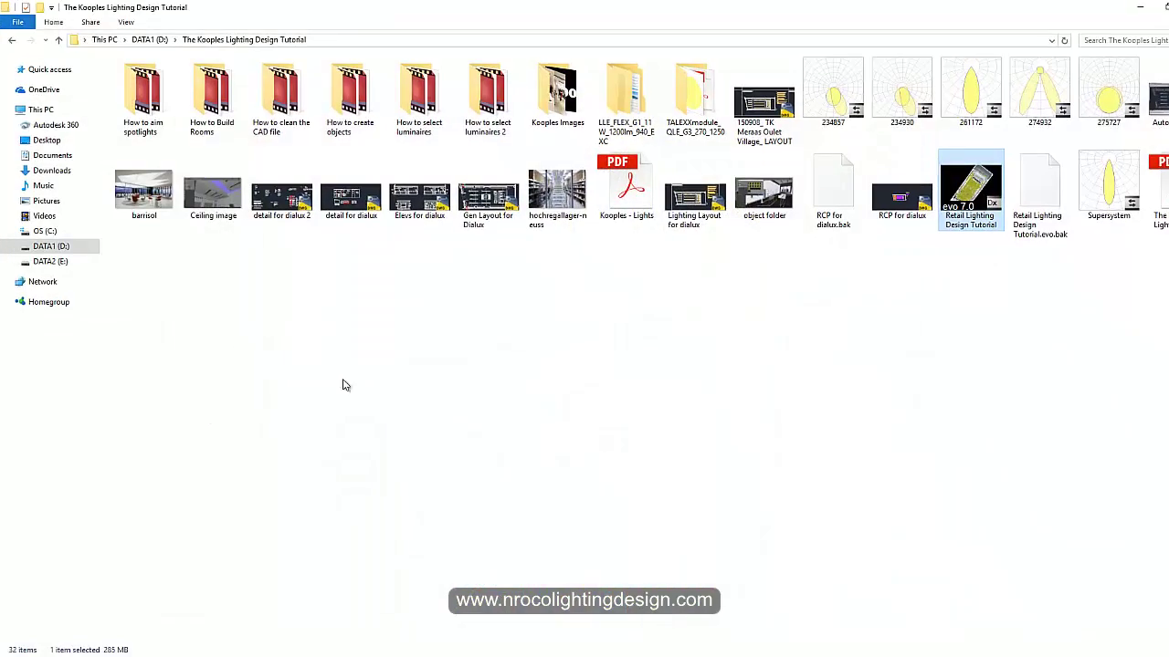
Step: Open the image pseudo colour 4 from the Downloads folder in the Microsoft Office picture viewer
left_click(91, 172)
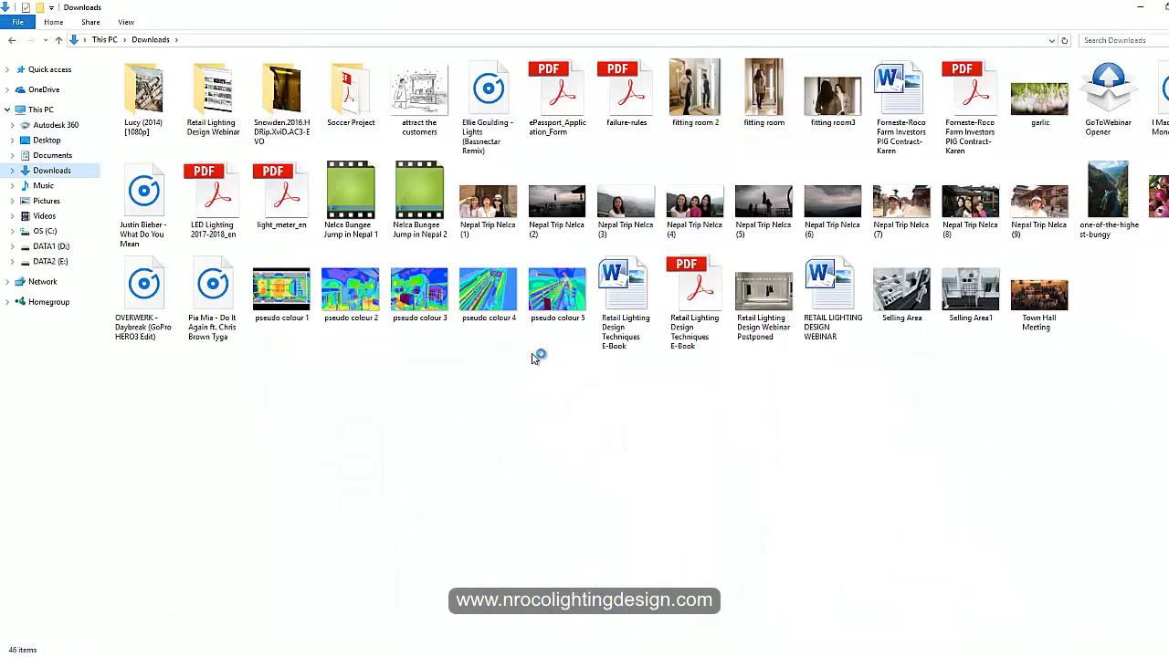
right_click(477, 299)
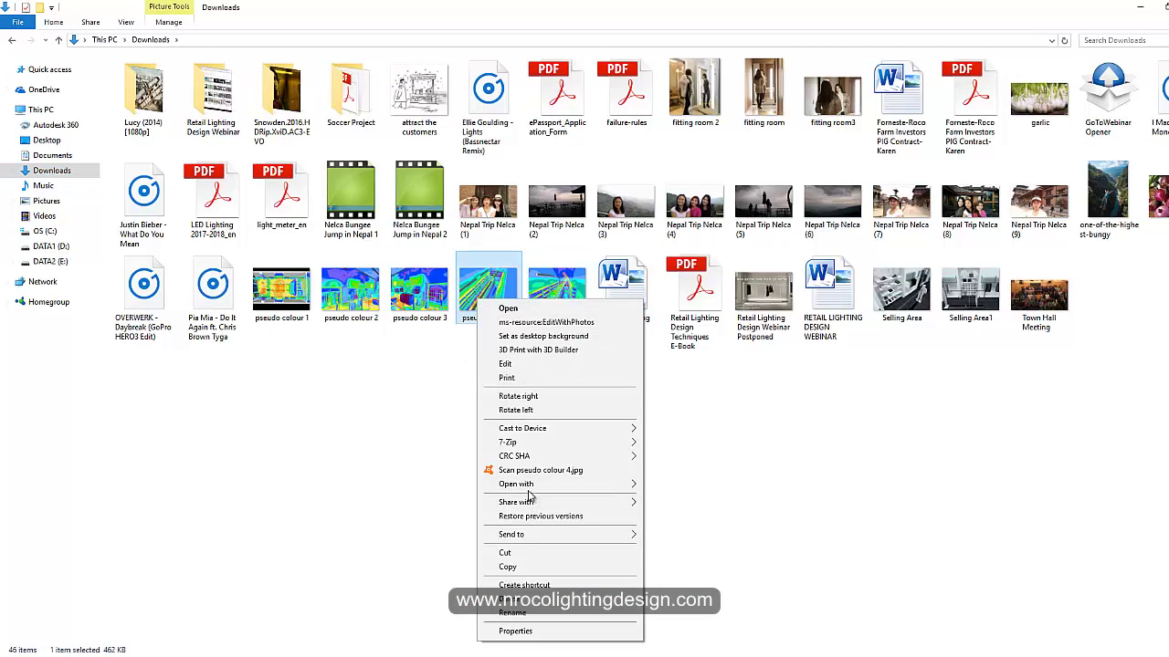
mouse_move(611, 485)
left_click(676, 499)
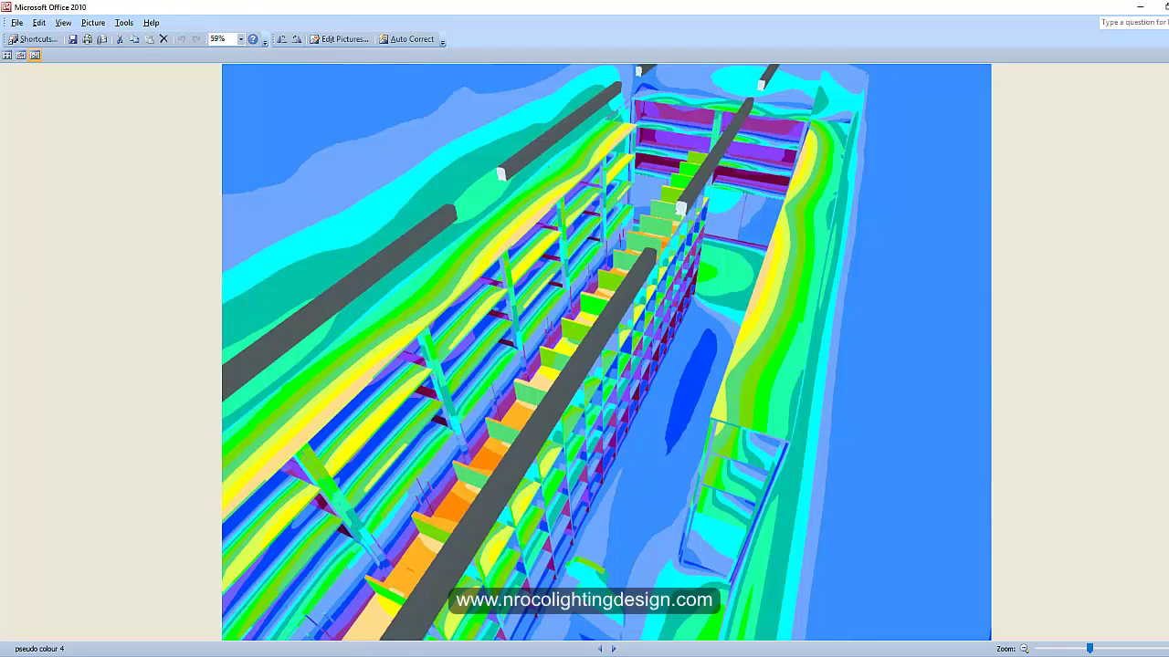
Step: Return to the stock room model in DIALux and clear the luminaire selection
left_click(348, 571)
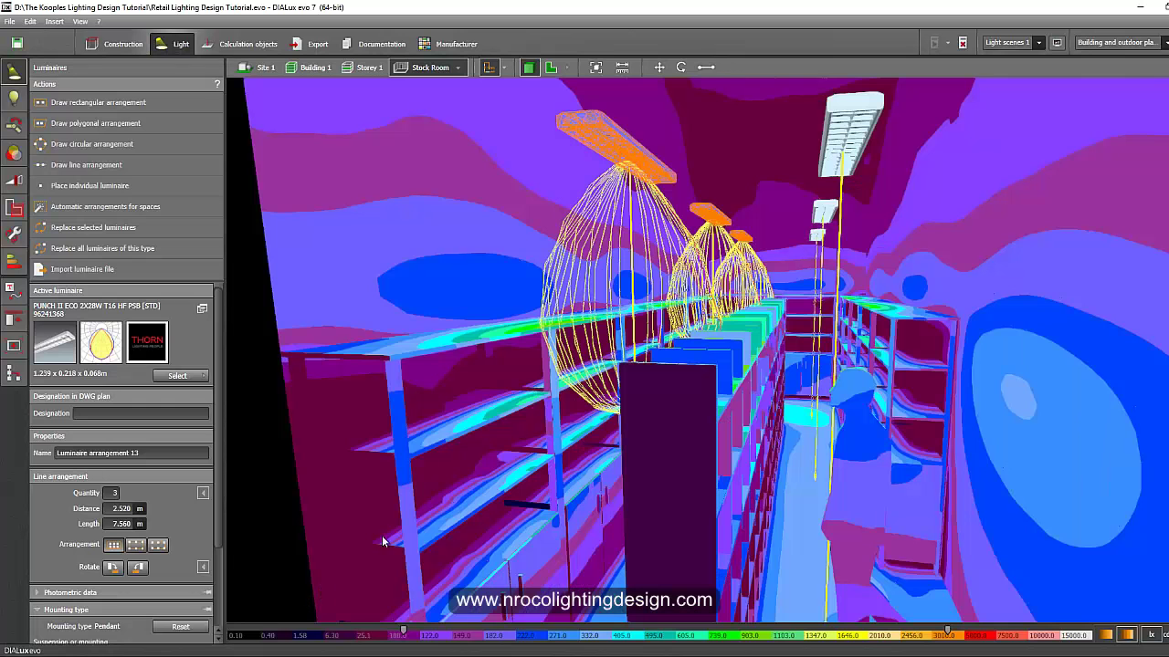
left_click(668, 286)
mouse_move(669, 286)
right_mouse_down()
mouse_move(731, 290)
mouse_move(673, 272)
right_mouse_up()
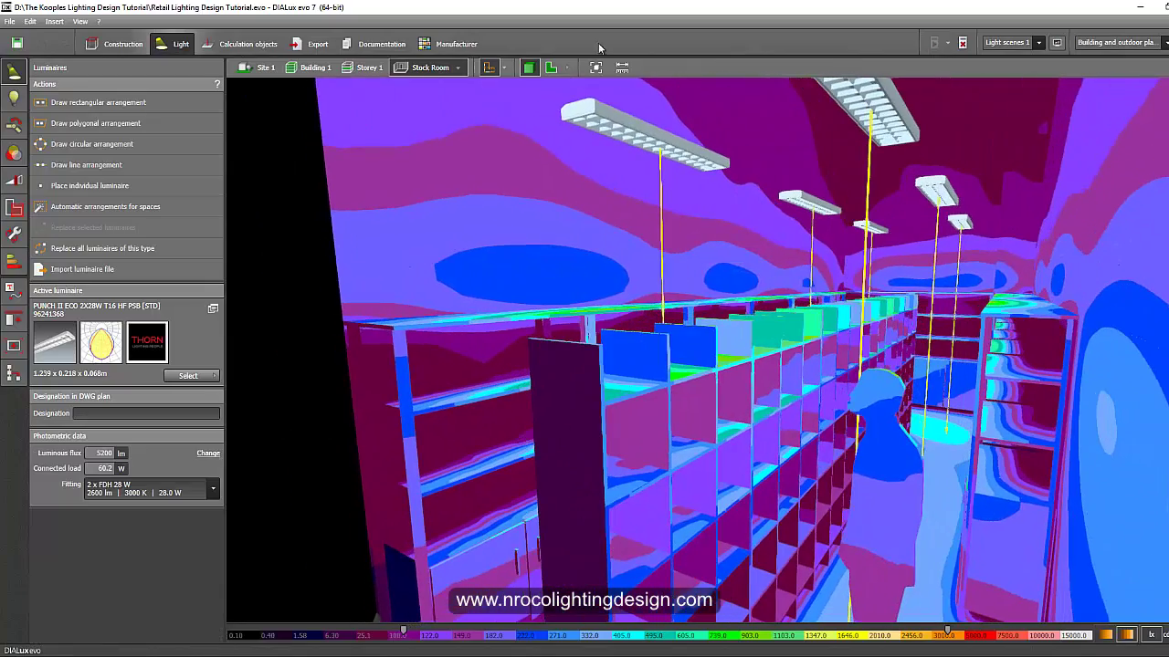
Step: View another room of the storey, and return to the stock room
left_click(458, 67)
left_click(469, 97)
right_click_drag(402, 260, 260, 264)
left_click(466, 70)
left_click(502, 125)
Step: Turn off the false-colour display and view the stock room shelving in the normal rendering
right_click_drag(759, 271, 1167, 272)
mouse_move(1149, 103)
left_click(1167, 86)
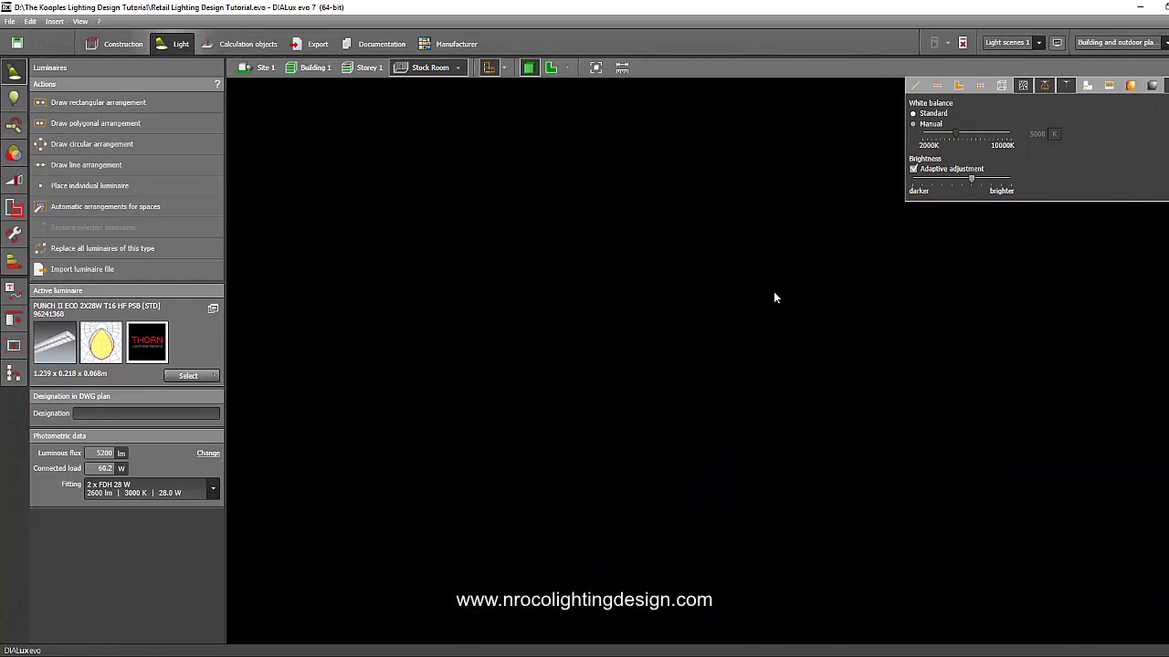
right_click_drag(756, 343, 564, 369)
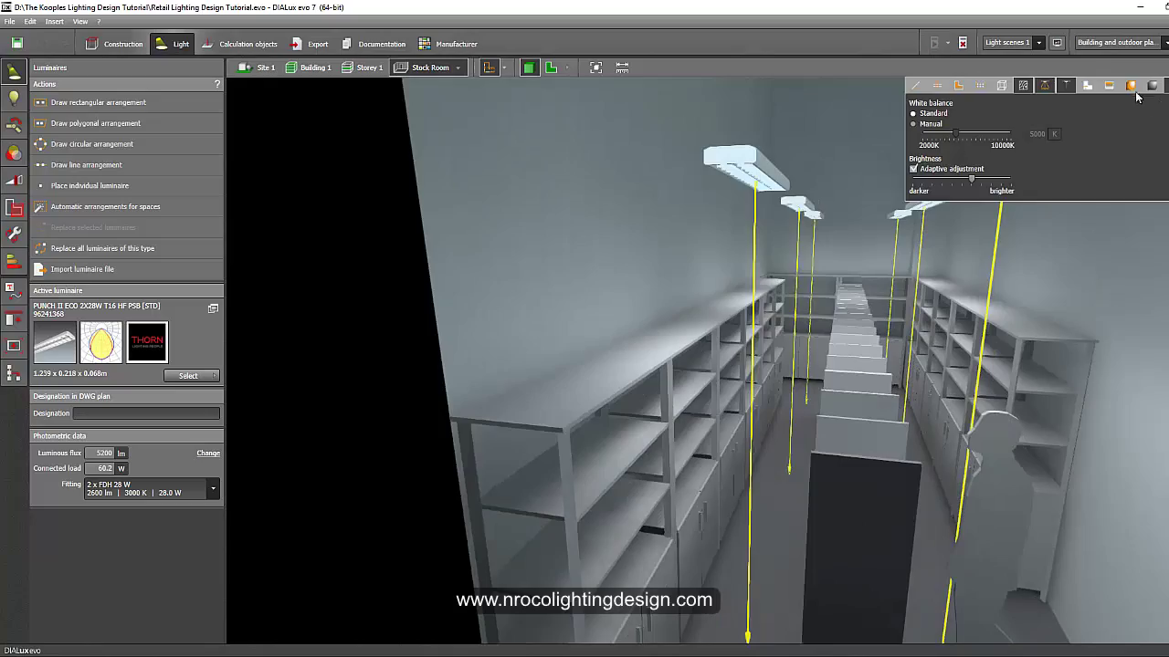
Step: Turn the false-colour display back on and examine the illuminance on the stock room's side and central shelving
left_click(1135, 91)
left_click_drag(719, 399, 546, 434)
right_click_drag(546, 433, 537, 475)
right_click_drag(592, 348, 661, 540)
left_click_drag(661, 545, 587, 654)
left_click_drag(611, 478, 493, 515)
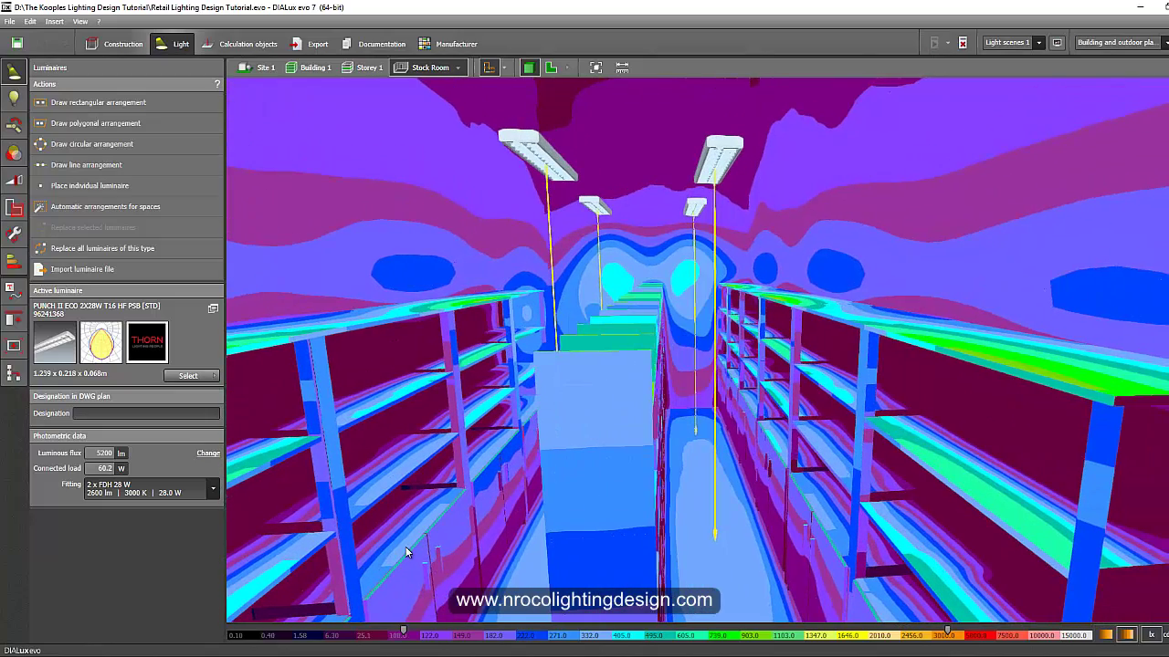
right_click_drag(480, 484, 482, 497)
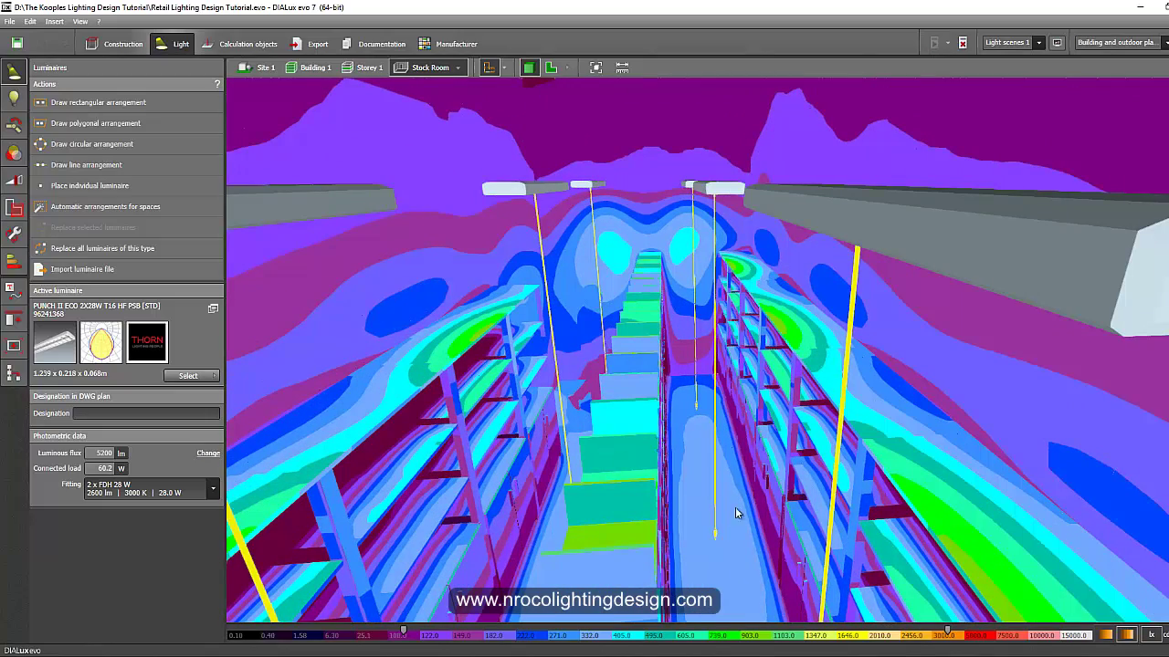
Step: Examine the false-colour illuminance along the stock room aisle and beneath the pendant luminaires
scroll(798, 445, "up", 2)
left_click_drag(716, 494, 767, 471)
left_click_drag(627, 518, 740, 399)
mouse_move(733, 509)
left_mouse_down()
mouse_move(719, 522)
mouse_move(738, 523)
left_mouse_up()
left_click_drag(758, 481, 701, 247)
scroll(621, 451, "down", 3)
left_click(685, 203)
left_click(694, 531)
left_click_drag(694, 532, 791, 485)
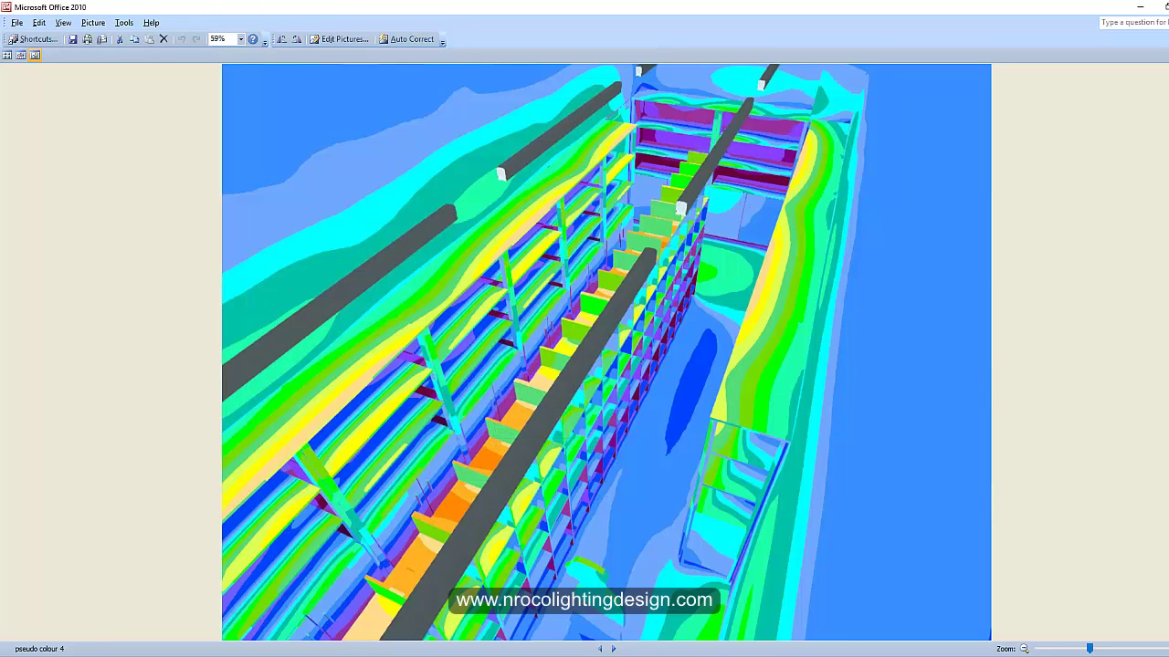
Step: Switch from the reference image to the stock room model and examine the false colours down the narrow aisle
mouse_move(265, 654)
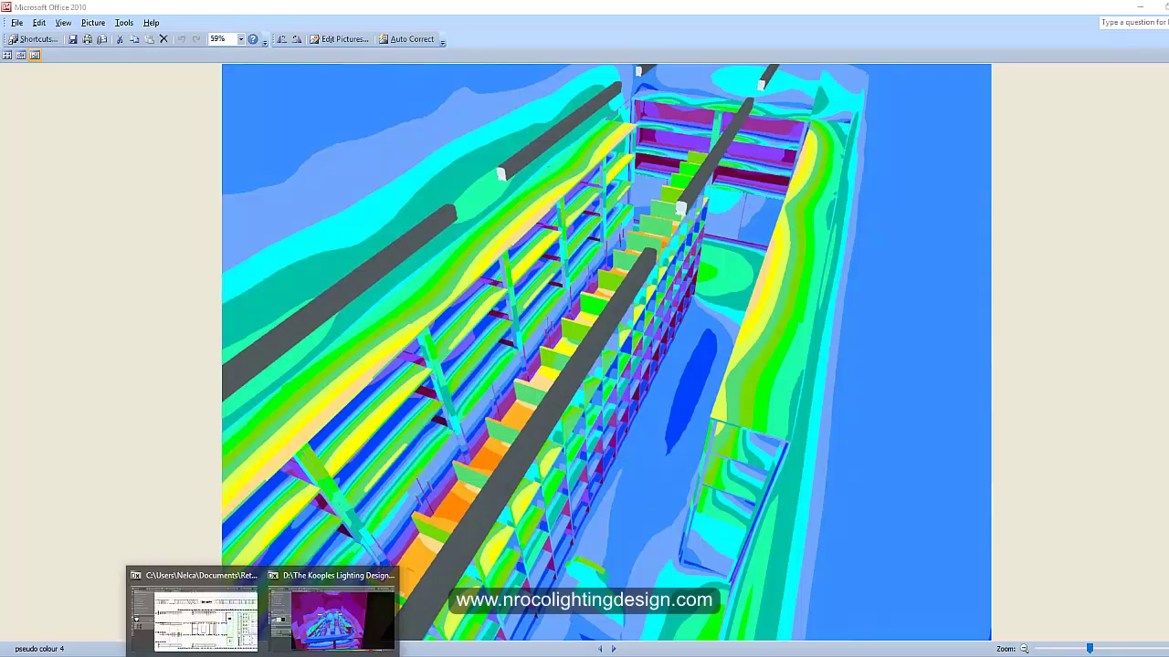
left_click(300, 643)
mouse_move(506, 445)
right_mouse_down()
mouse_move(471, 420)
mouse_move(392, 421)
right_mouse_up()
mouse_move(904, 429)
right_mouse_down()
mouse_move(647, 490)
mouse_move(589, 484)
right_mouse_up()
mouse_move(793, 434)
right_mouse_down()
mouse_move(737, 460)
mouse_move(777, 420)
right_mouse_up()
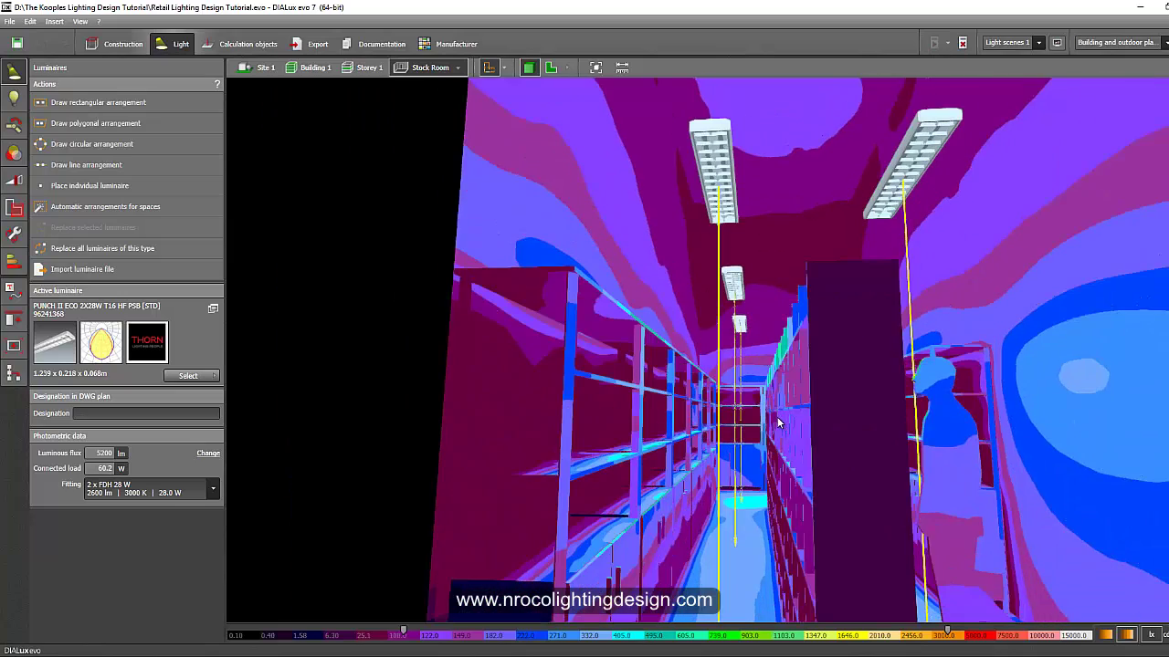
right_click_drag(789, 308, 771, 299)
Step: Inspect the light distribution of a pendant luminaire row in the stock room with the false-colour display turned off
scroll(829, 236, "up", 2)
left_click(831, 236)
left_click(1164, 67)
left_click(1150, 87)
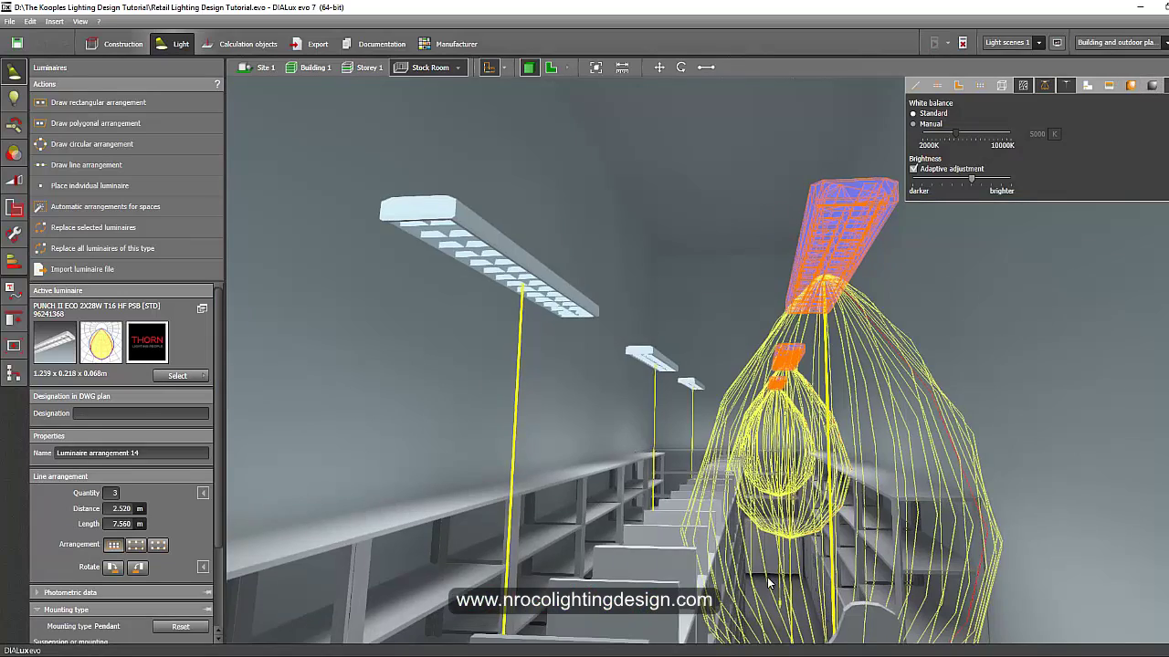
left_click(769, 579)
Step: Examine the two pendant luminaire rows above the stock room shelves in the normal rendering
right_click_drag(836, 456, 813, 462)
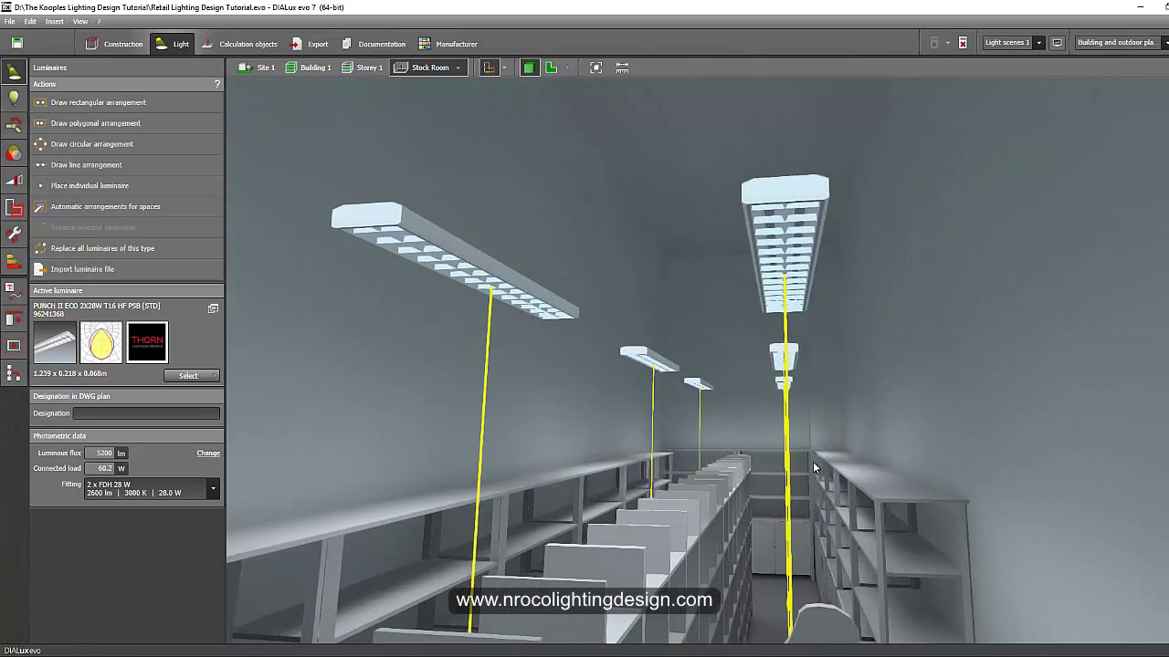
left_click(798, 283)
left_click(772, 587)
right_click_drag(604, 460, 678, 355)
middle_click_drag(678, 354, 589, 269)
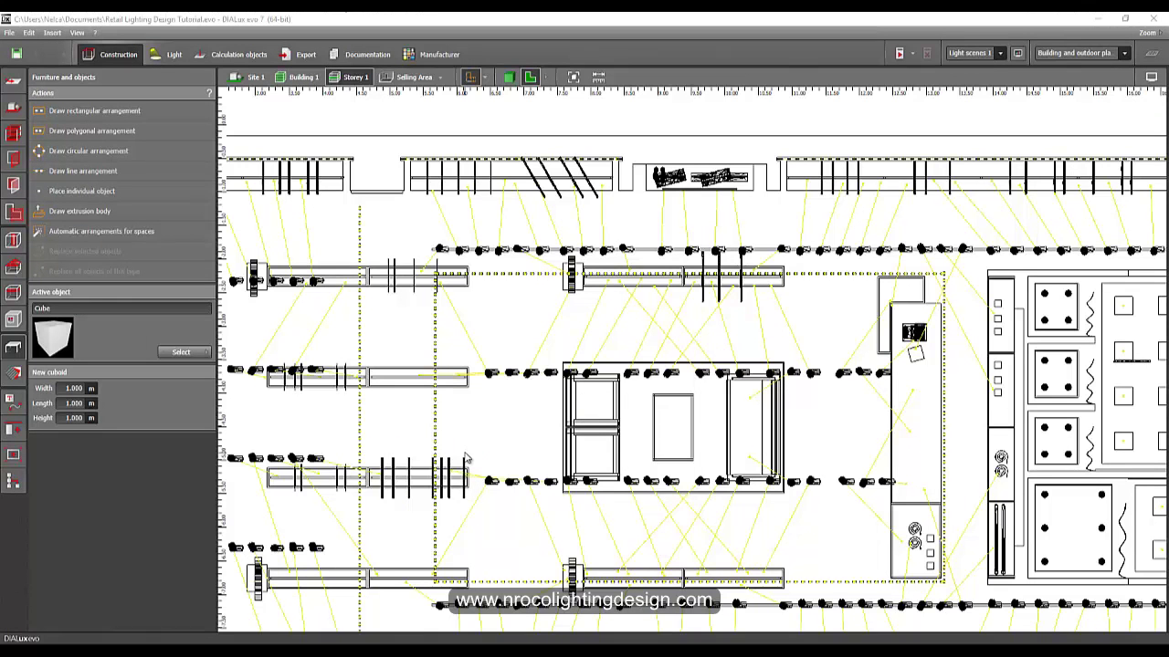
Step: Switch to the Documents copy of the project and activate luminaire editing at the entrance-side spotlight rows
middle_click_drag(470, 438, 667, 375)
scroll(386, 333, "up", 2)
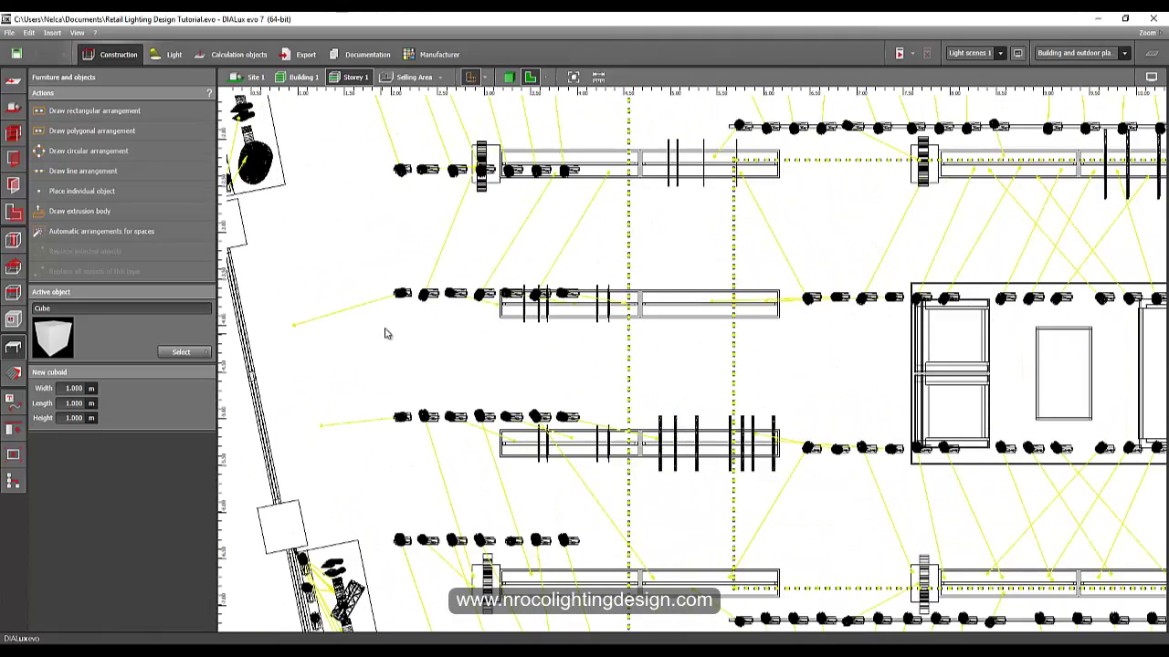
scroll(359, 324, "up", 1)
left_click_drag(422, 409, 425, 478)
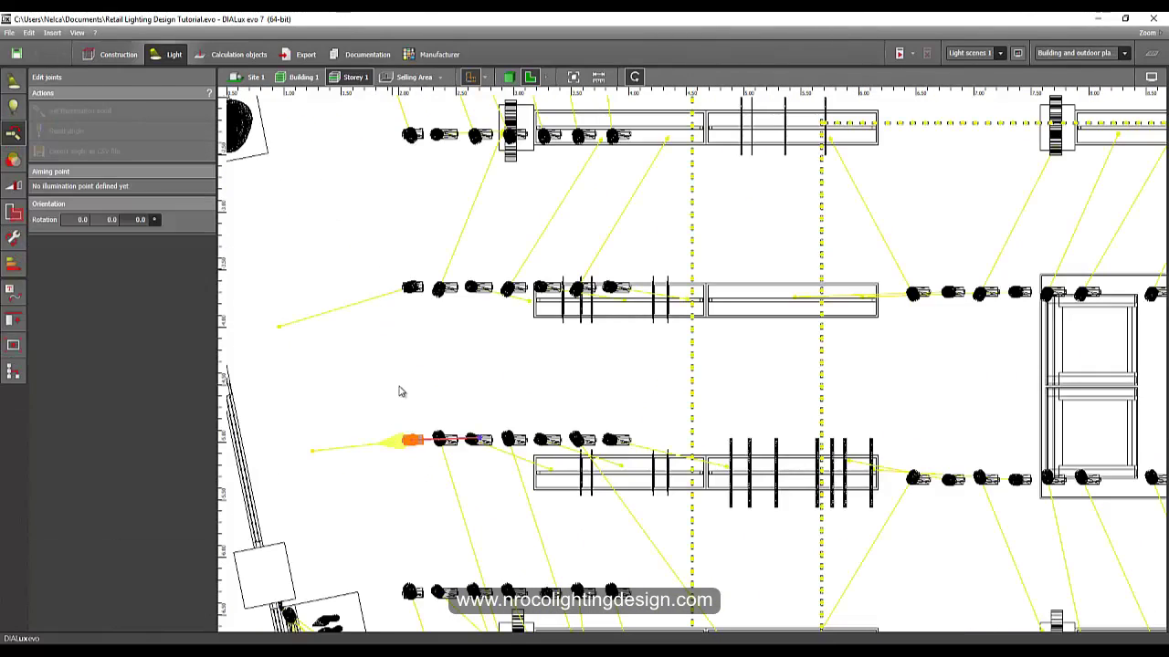
left_click(14, 81)
left_click_drag(395, 401, 425, 485)
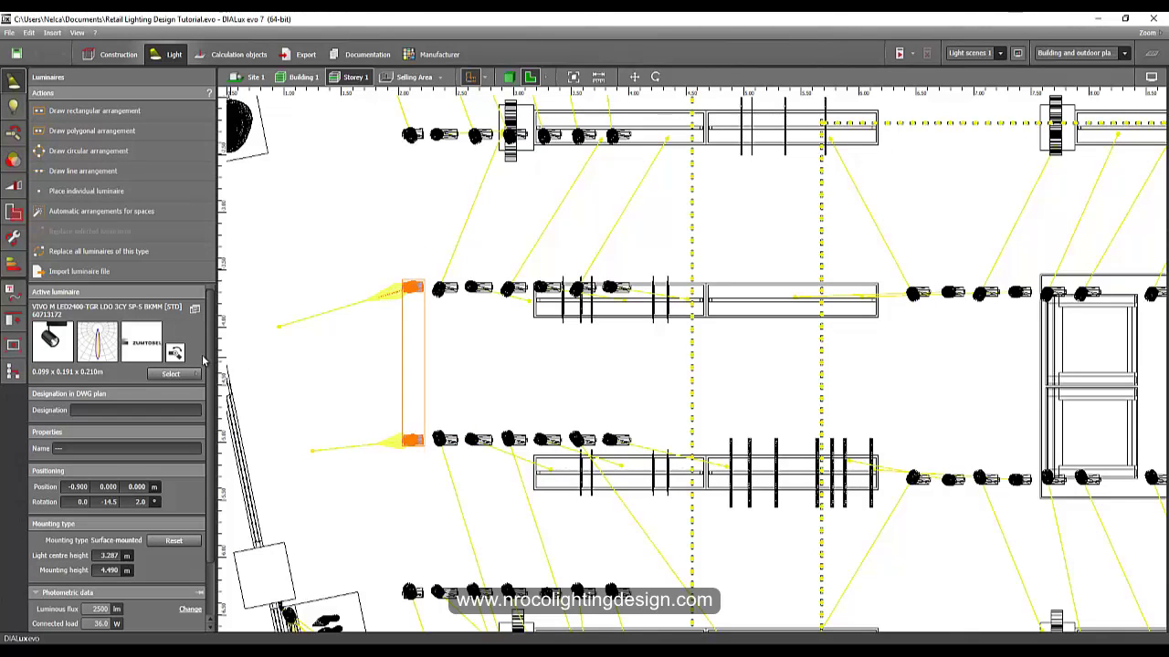
left_click(341, 370)
left_click_drag(425, 333, 424, 334)
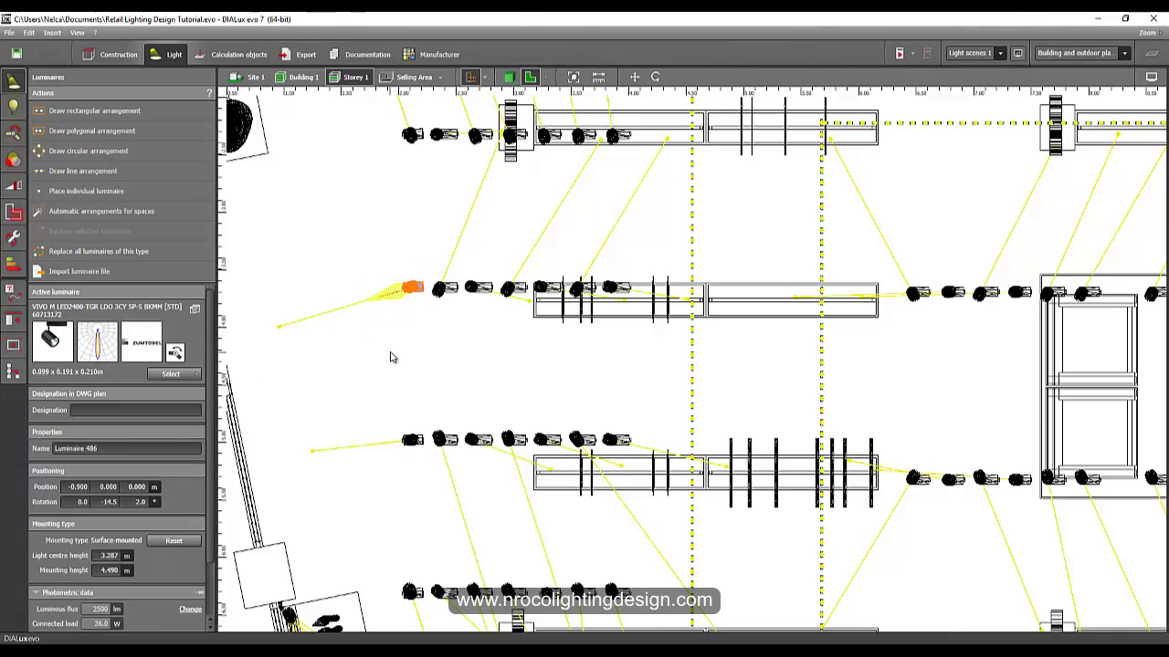
left_click(271, 238)
left_click_drag(395, 383, 423, 464)
left_click(447, 339)
Step: Delete the two spotlights nearest the entrance in the two middle spotlight rows
left_click_drag(341, 219, 436, 498)
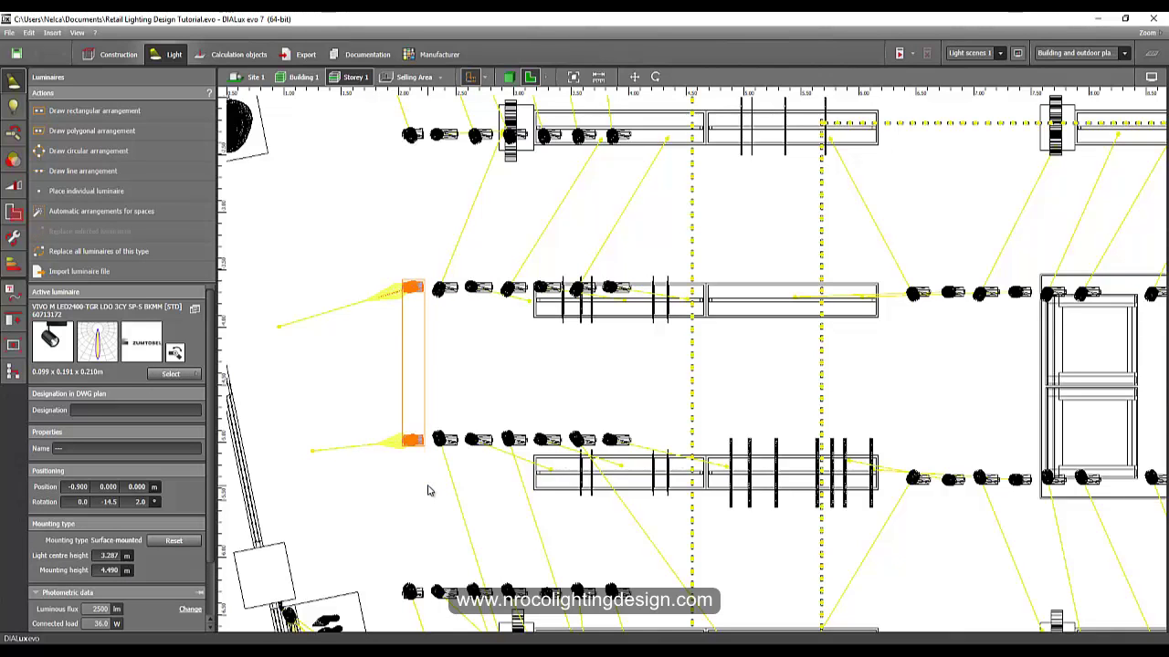
key("Delete")
middle_click_drag(546, 406, 357, 421)
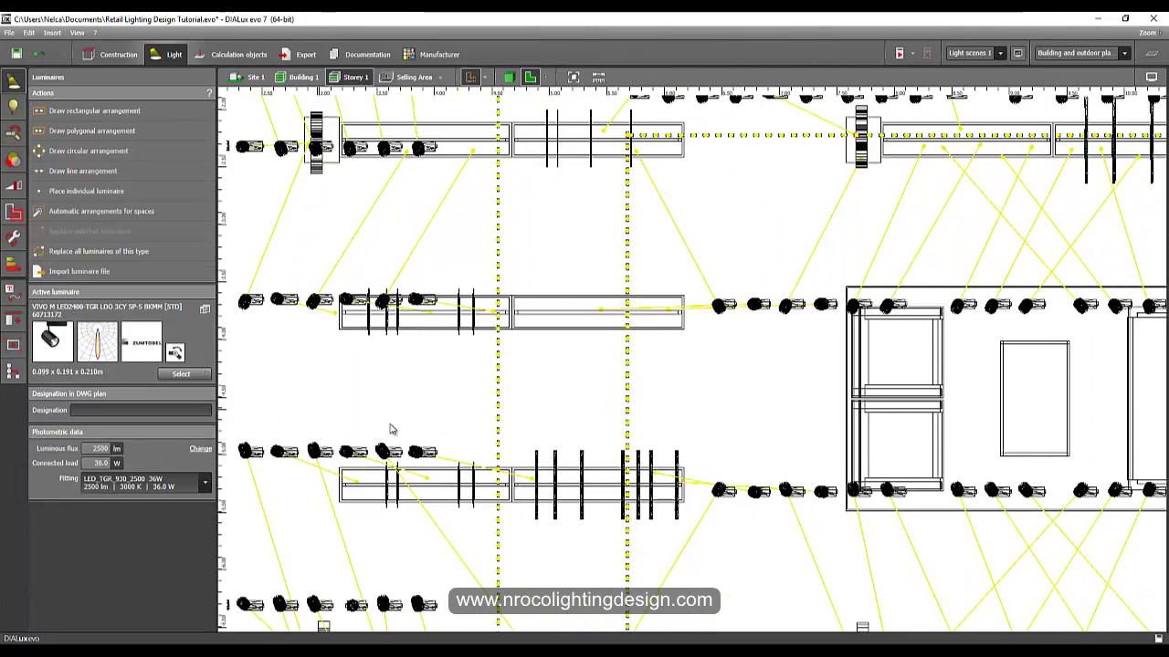
Step: Make the VIVO M LED2400-TGR 3CV WFL-S active by selecting the two row spotlights closest to the cash desk's customer side
scroll(419, 428, "down", 2)
left_click(825, 342)
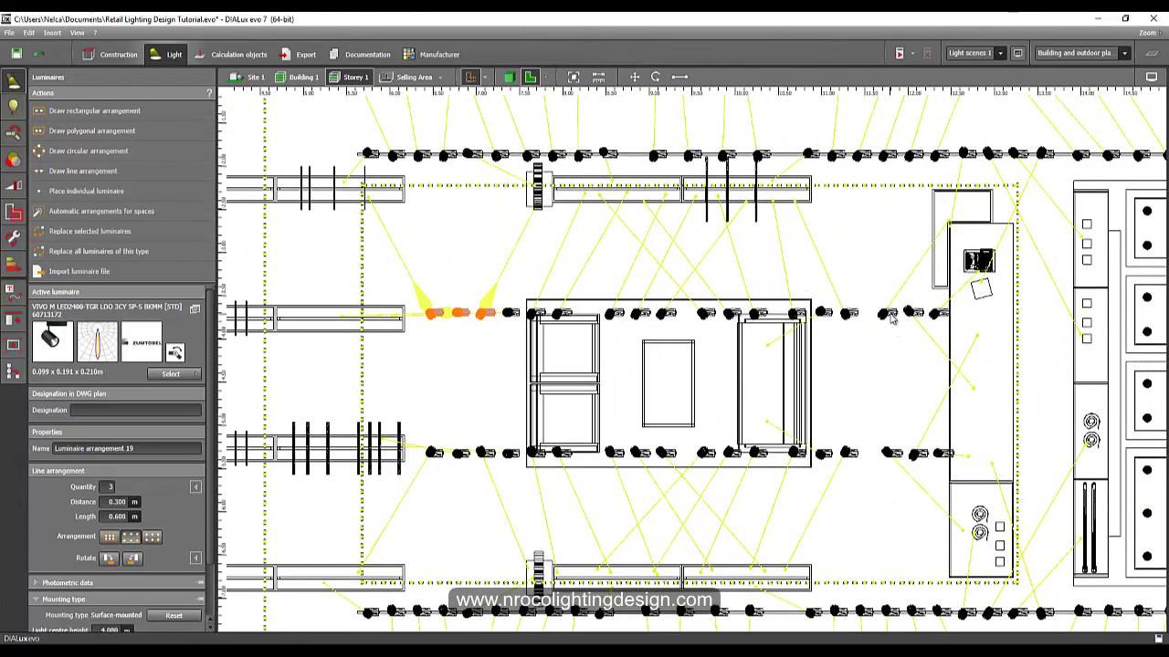
left_click(890, 317)
left_click_drag(870, 295, 904, 495)
middle_click_drag(806, 422, 881, 430)
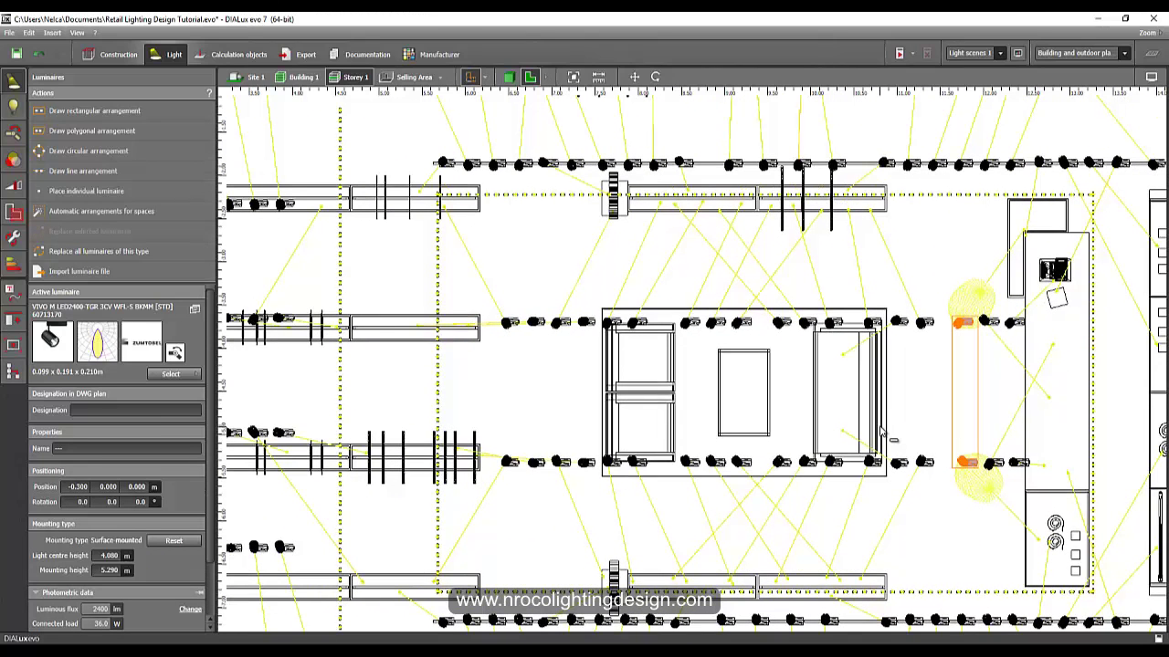
left_click_drag(981, 266, 1017, 464)
left_click_drag(1017, 464, 1019, 467)
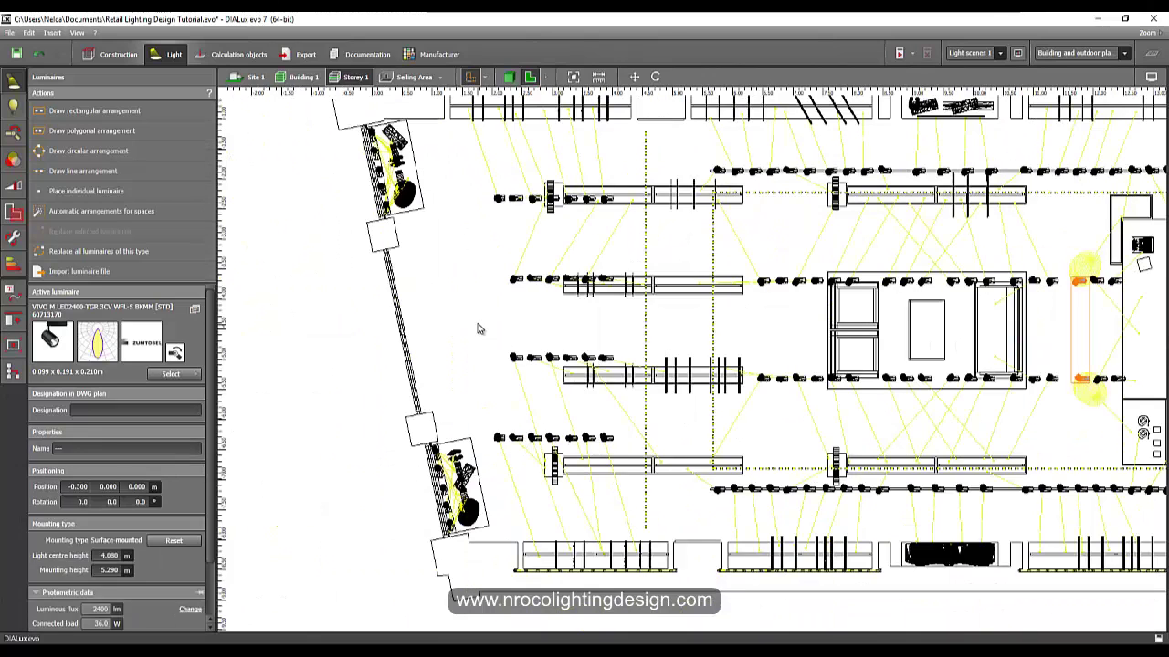
Step: Draw a luminaire line arrangement about 1.342 m long between the entrance-side ends of the two middle spotlight rows
left_click(484, 327)
scroll(457, 302, "up", 2)
left_click(92, 171)
left_click(502, 270)
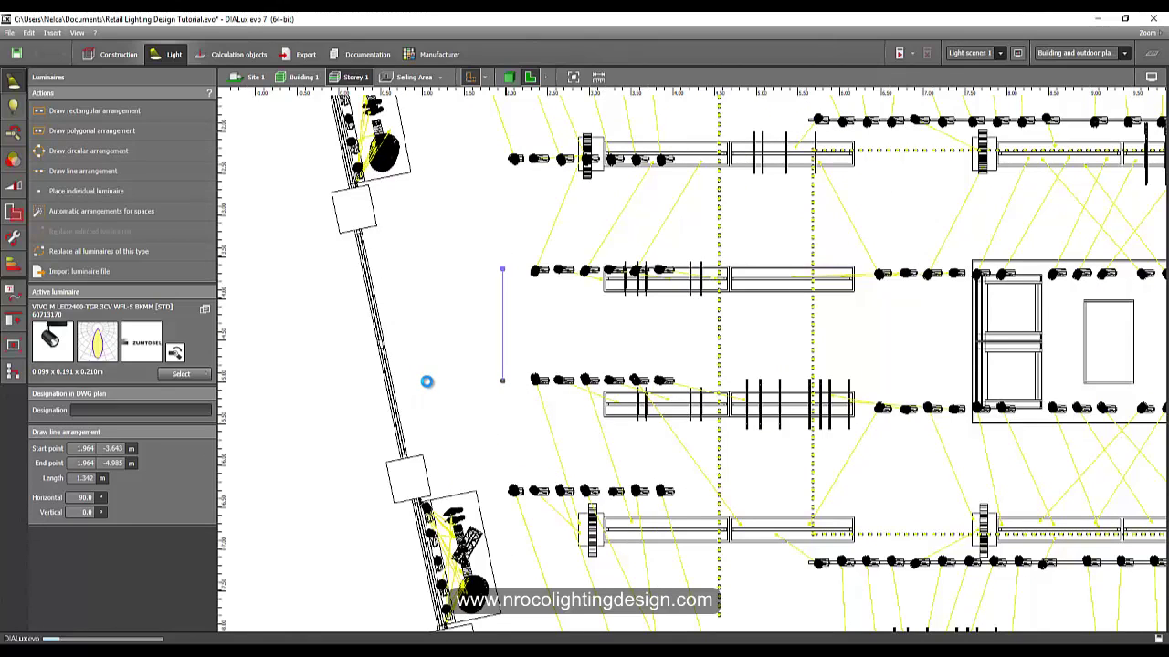
Step: Set the new arrangement's quantity to 2, rotate its spotlights parallel to the rows, and place them at the line's ends
type("2")
key("Return")
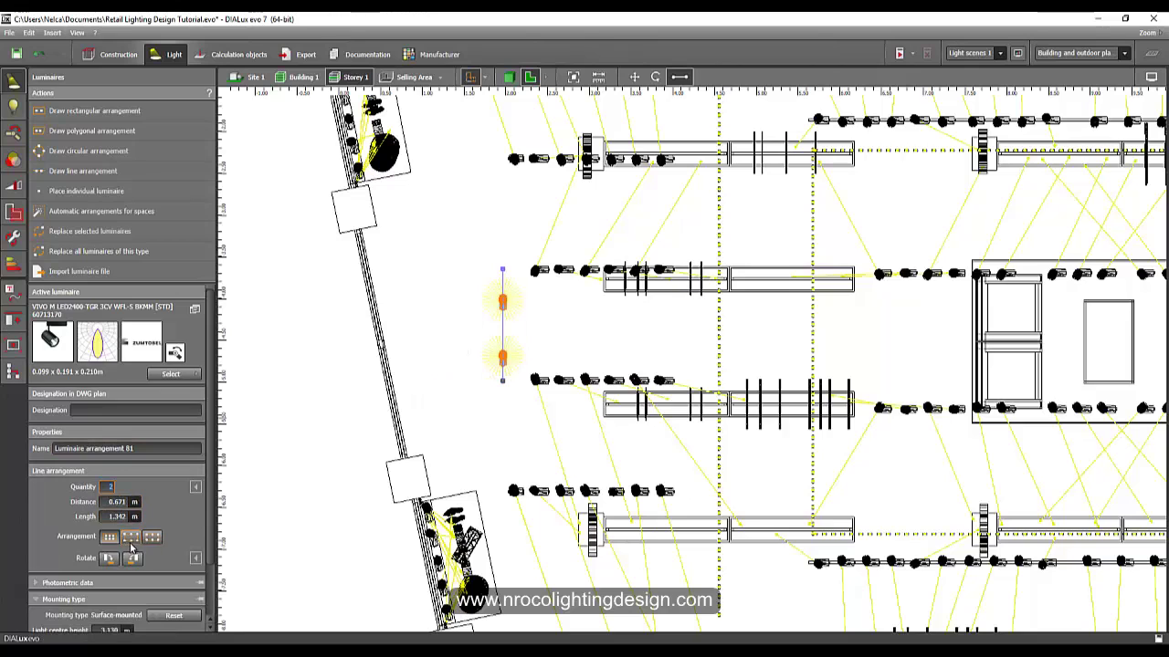
left_click(132, 558)
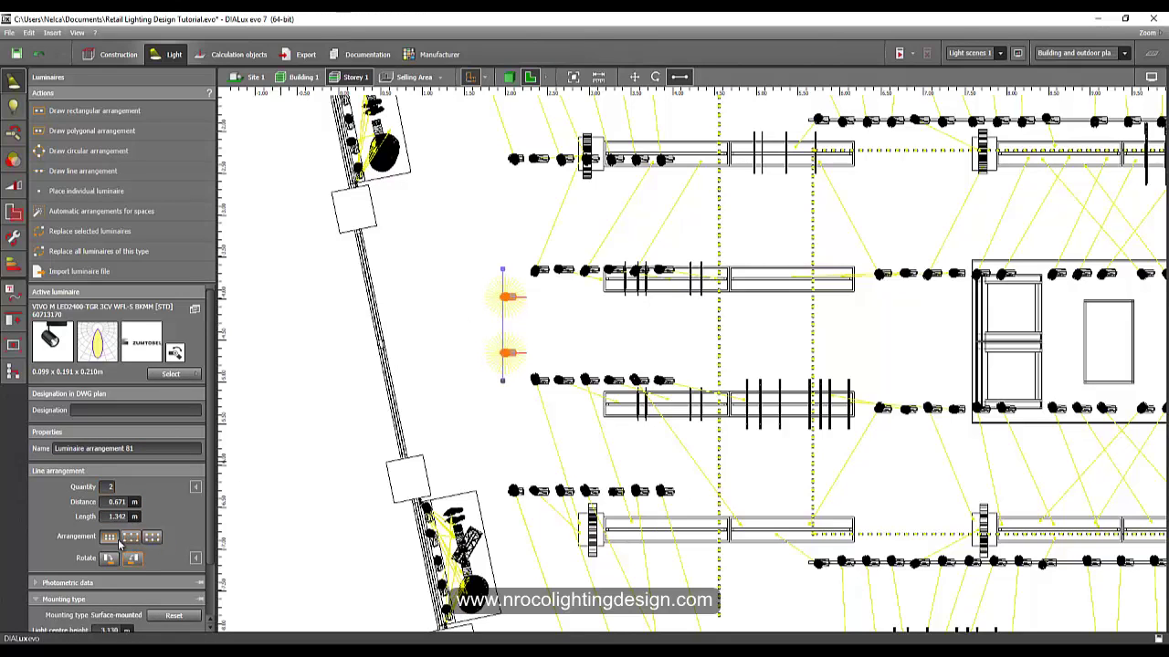
left_click(130, 539)
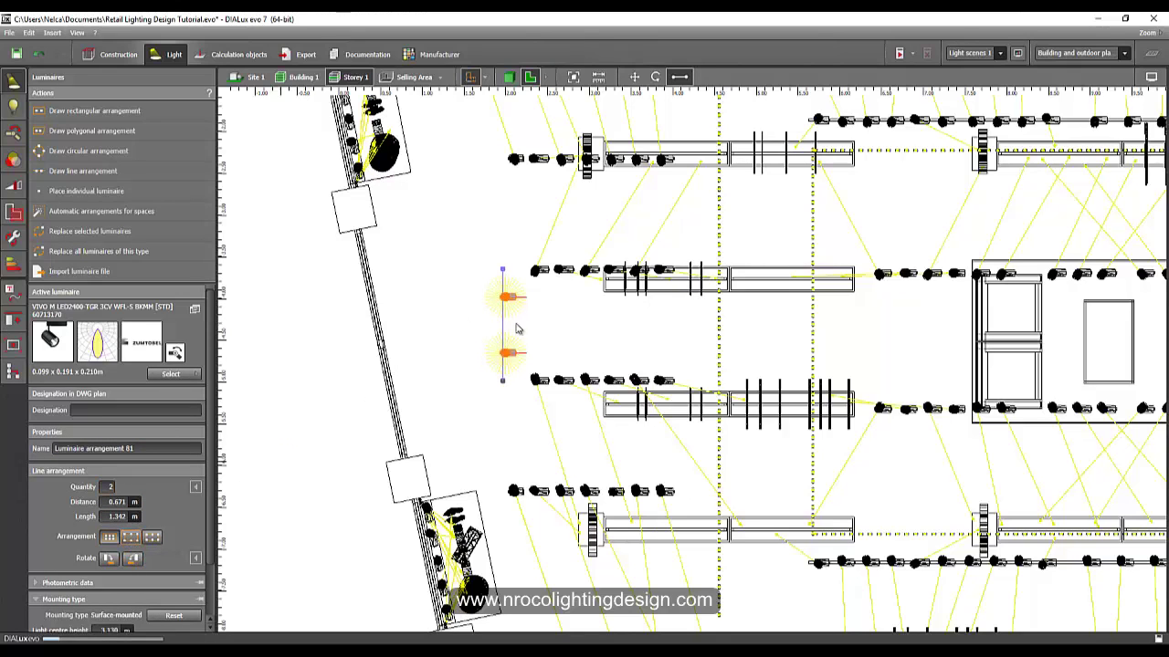
Step: Raise the new spotlight pair to the height of the neighbouring row spotlights in the front elevation
scroll(514, 287, "up", 2)
scroll(515, 285, "up", 3)
left_click(546, 77)
left_click(572, 78)
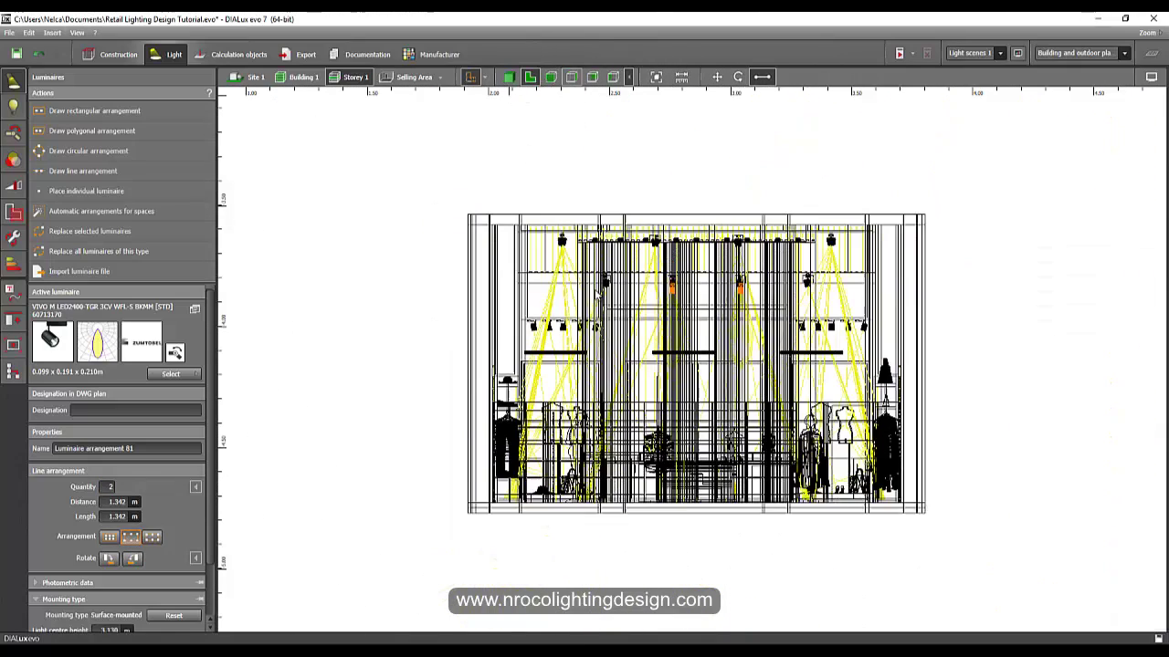
scroll(723, 296, "up", 3)
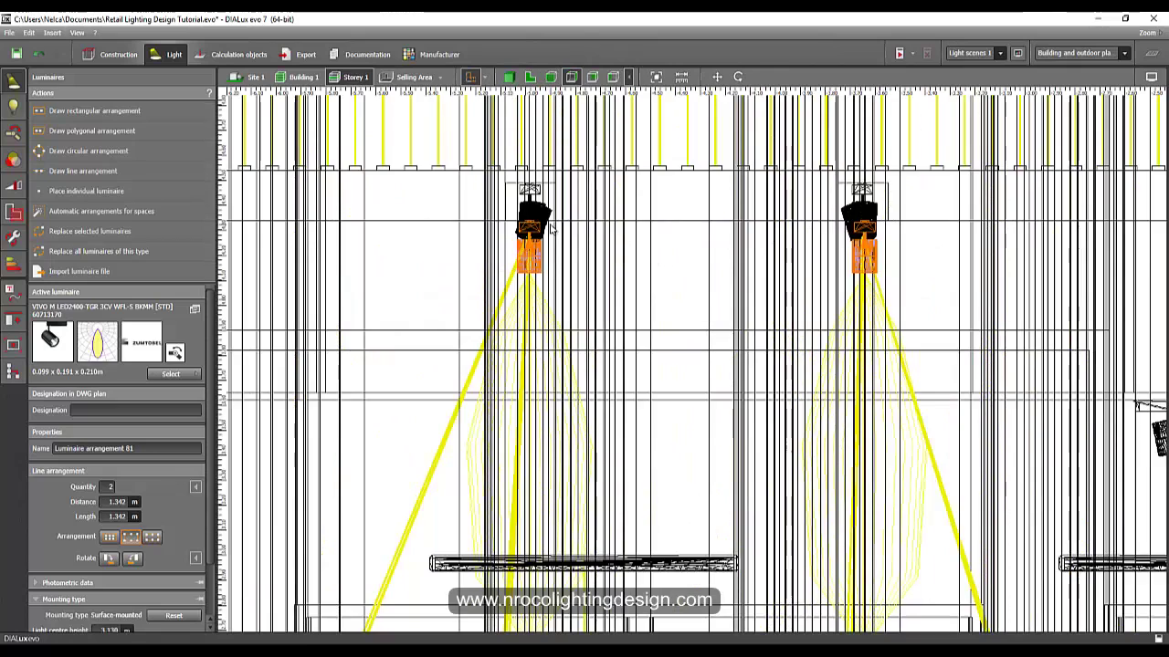
scroll(521, 229, "up", 1)
right_click(522, 225)
left_click(533, 232)
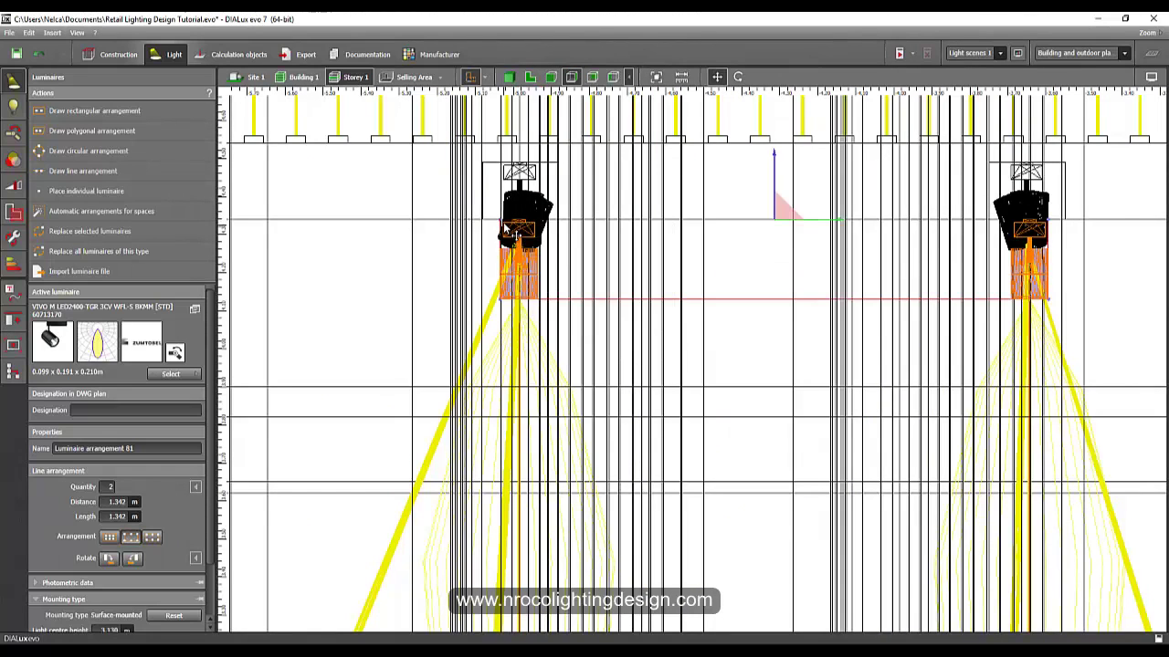
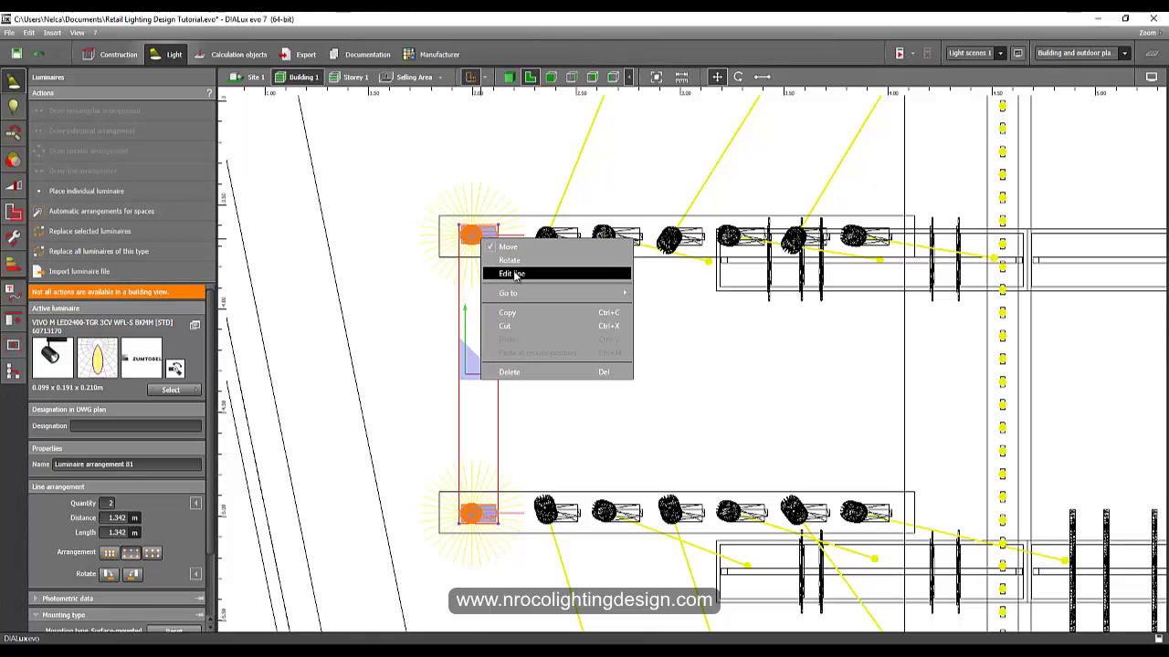
Step: Edit the new arrangement's line in plan, shortening it to 1.317 m so its spotlights align with the middle rows
left_click(511, 274)
scroll(484, 264, "up", 2)
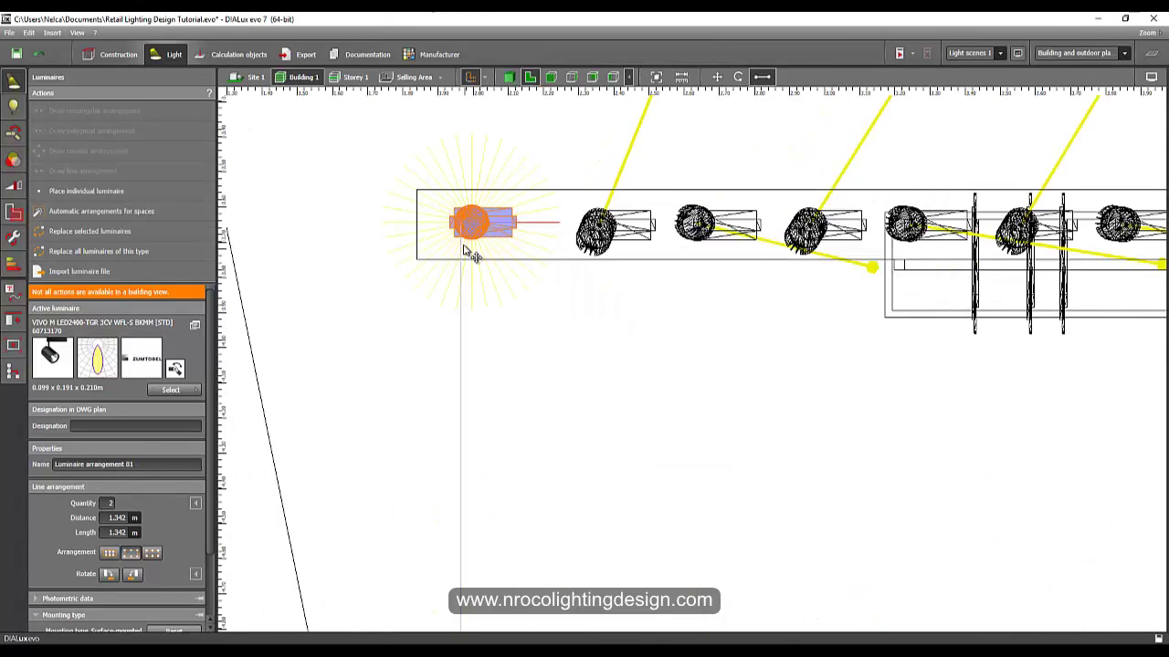
left_click_drag(463, 230, 463, 240)
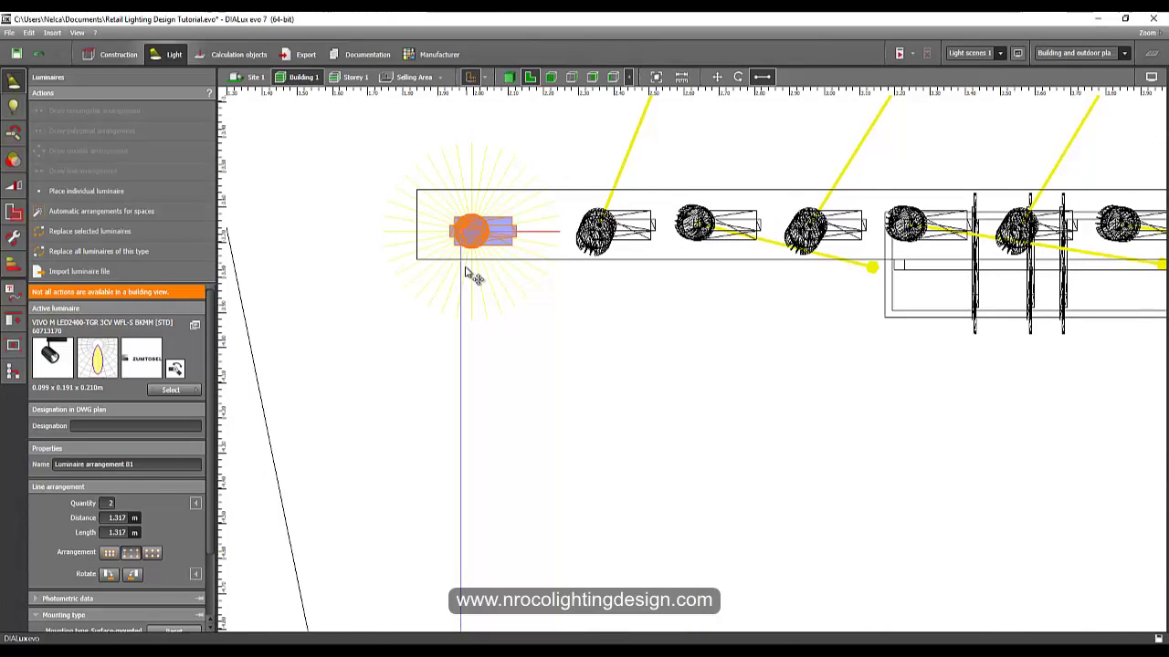
middle_click_drag(493, 456, 480, 143)
Step: Examine in the front elevation how both new spotlights line up with the spotlights and ceiling slots behind them
left_click(550, 77)
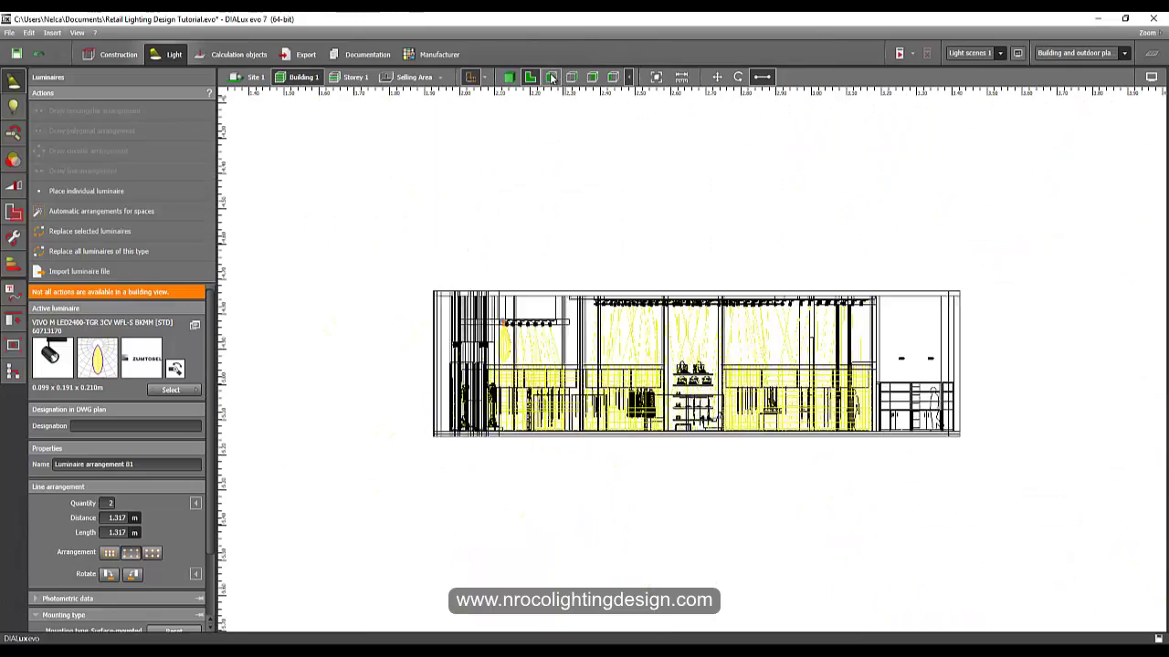
left_click(534, 81)
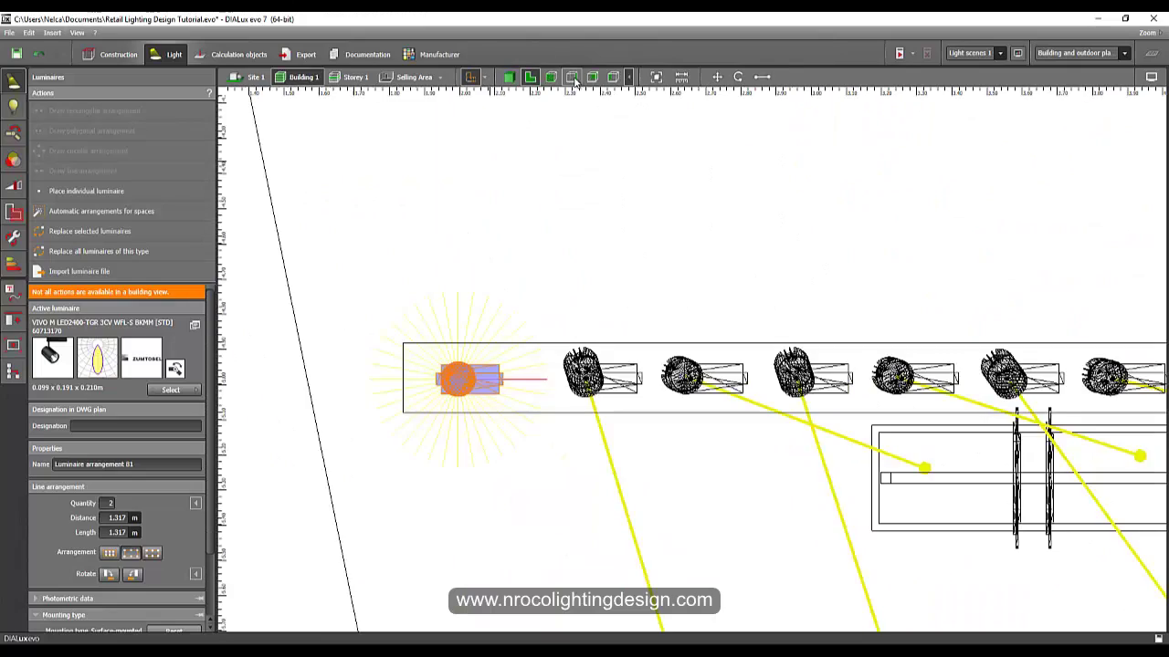
left_click(572, 78)
scroll(706, 244, "up", 5)
scroll(677, 306, "up", 3)
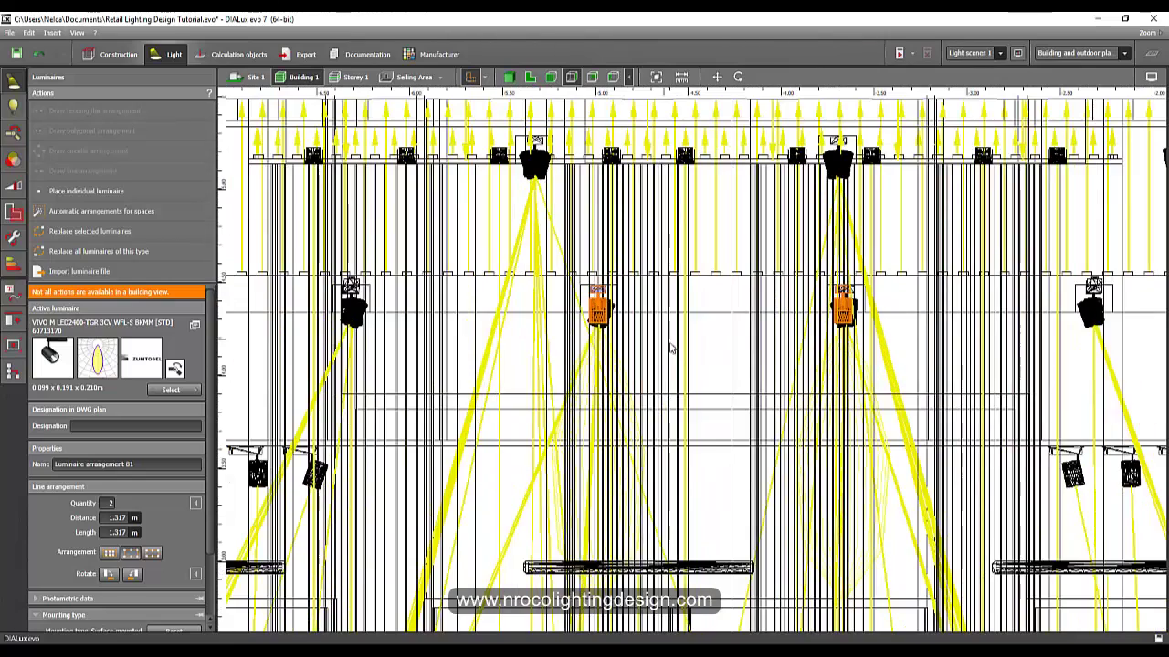
right_click(566, 295)
left_click(581, 300)
scroll(560, 268, "up", 3)
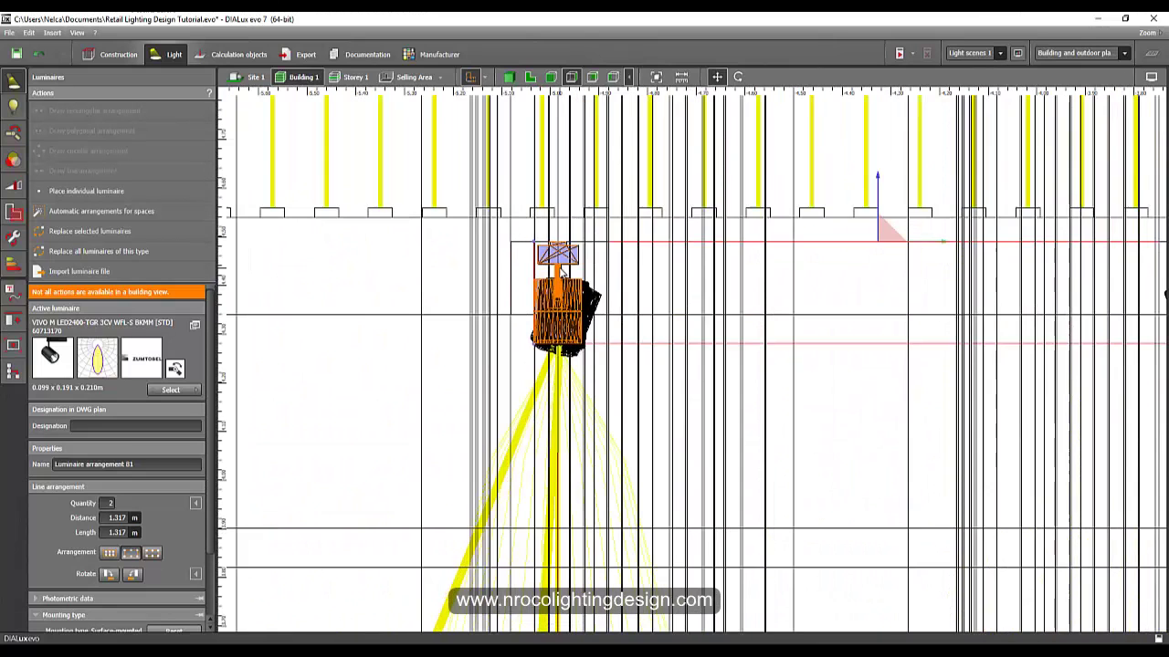
middle_click_drag(755, 286, 372, 280)
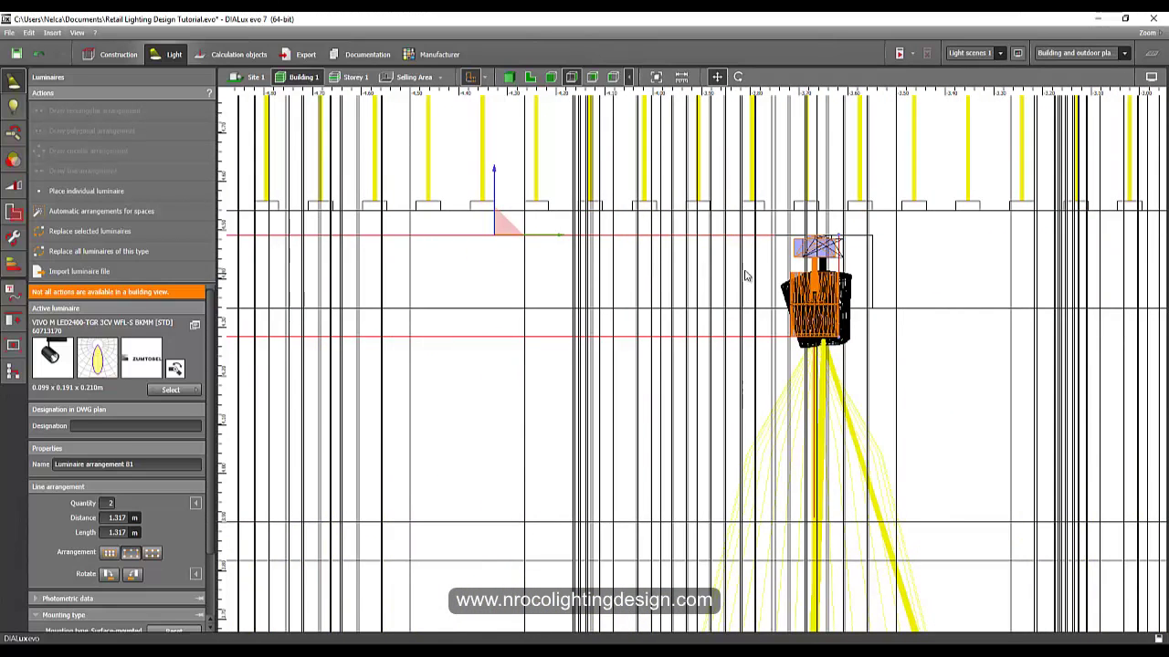
middle_click_drag(810, 266, 681, 264)
Step: Shift the single misaligned new spotlight sideways in the front elevation to line up with the row behind it
scroll(681, 264, "up", 3)
left_click(655, 246)
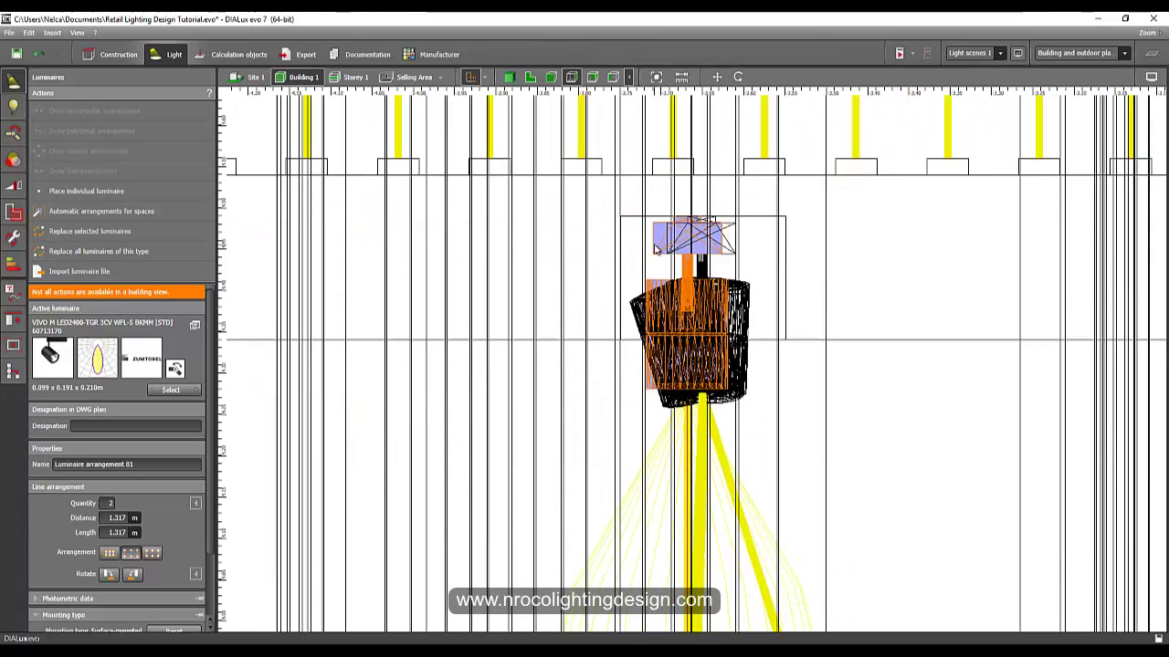
right_click(654, 246)
left_click(674, 253)
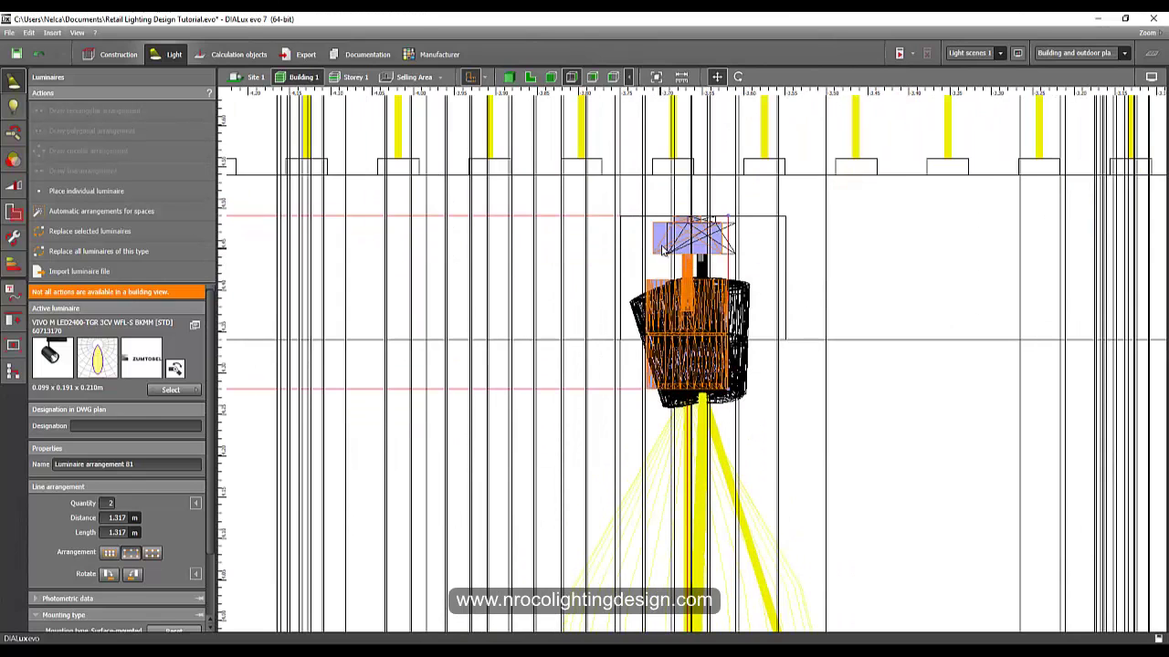
left_click(662, 247)
right_click(662, 247)
left_click(672, 255)
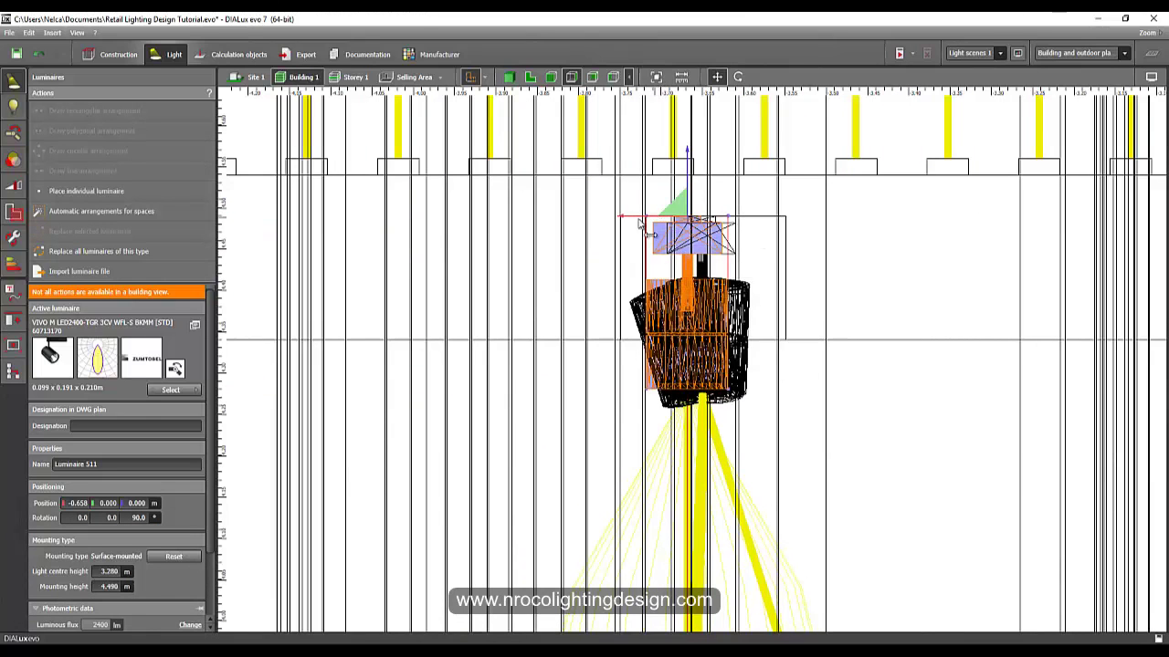
left_click_drag(621, 219, 635, 220)
scroll(593, 252, "down", 2)
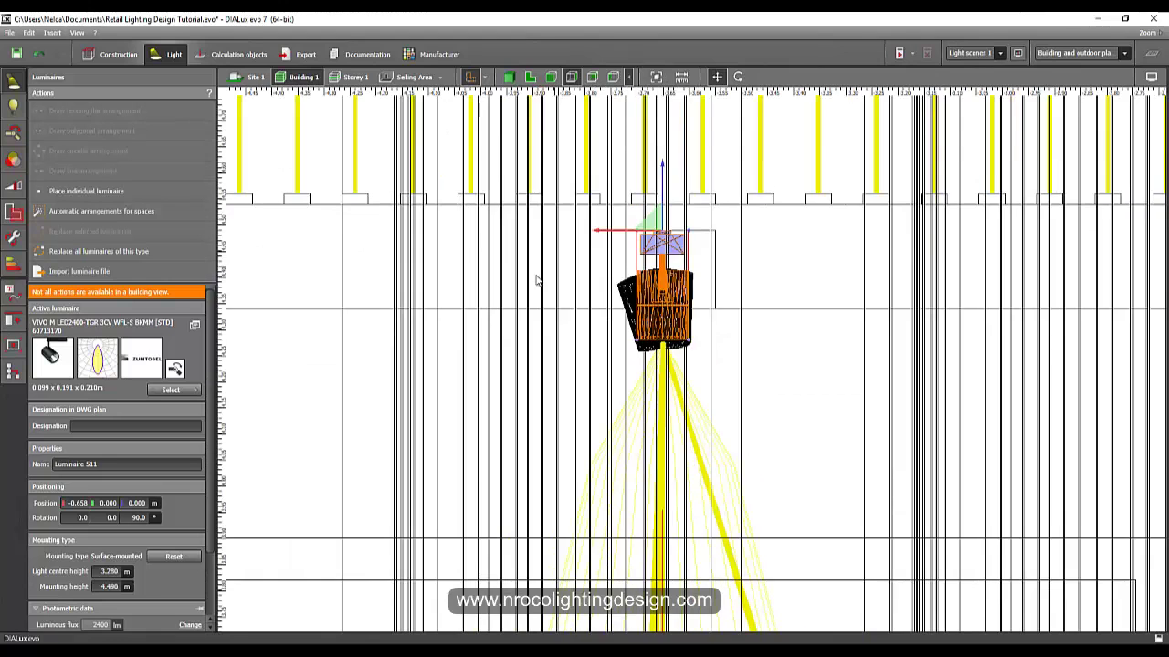
middle_click_drag(230, 327, 636, 292)
scroll(404, 230, "up", 2)
Step: Check the new spotlights against the cut-outs of the entrance-area ceiling in the building and Storey 1 plans
left_click(389, 200)
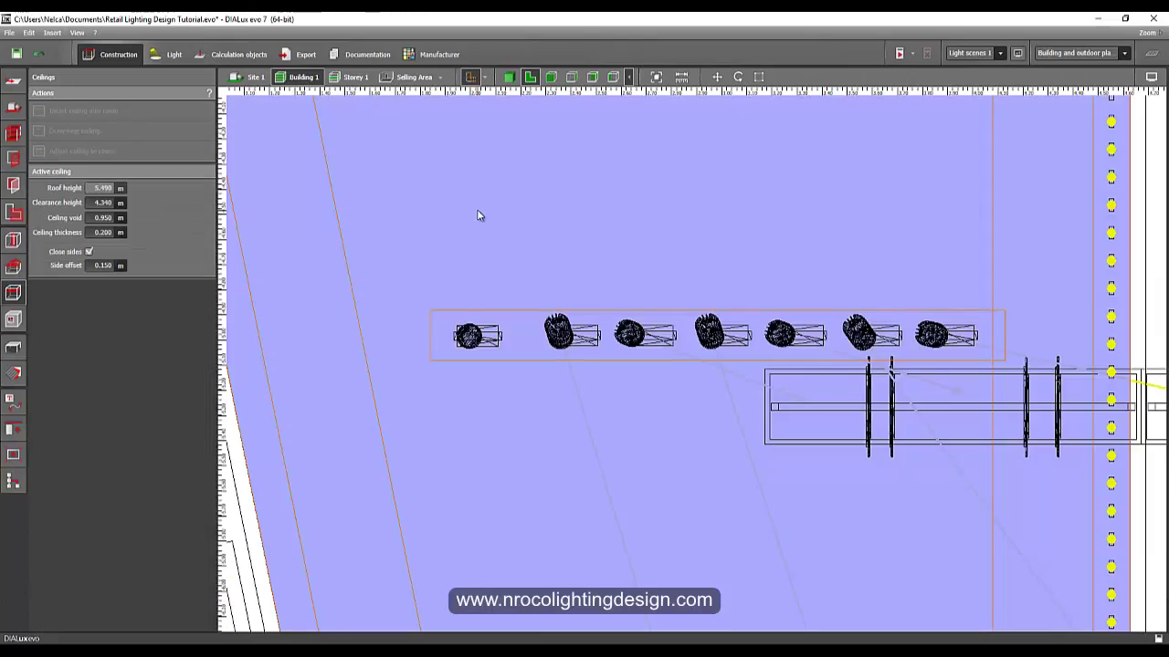
scroll(470, 217, "down", 2)
scroll(467, 217, "down", 1)
left_click(355, 78)
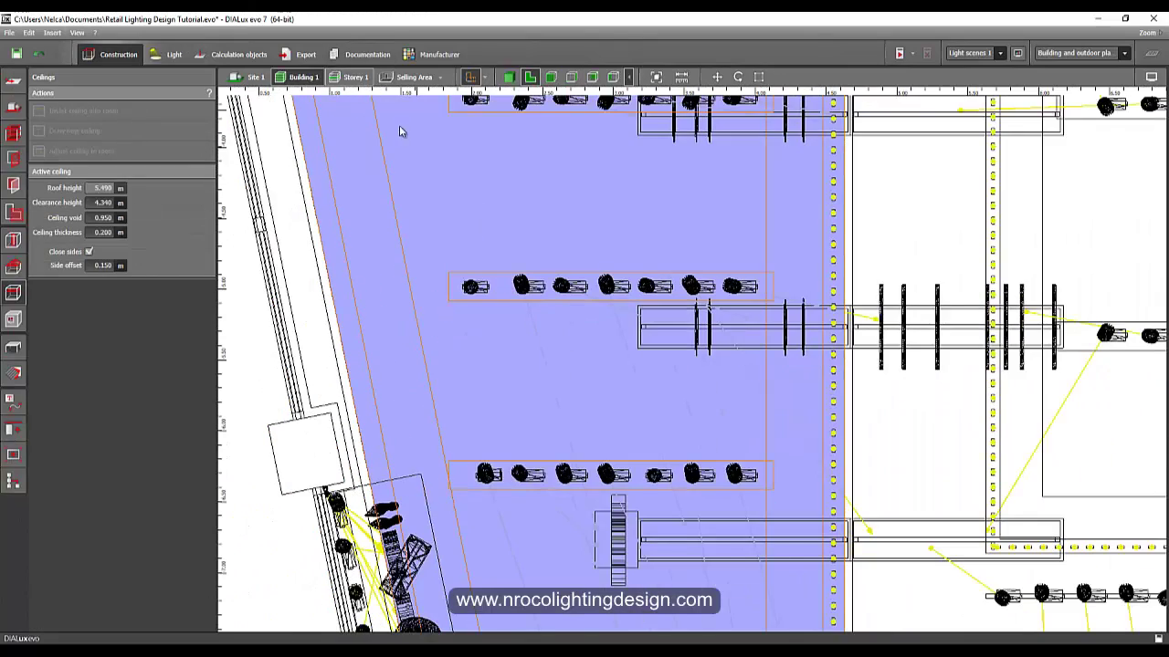
scroll(438, 308, "down", 7)
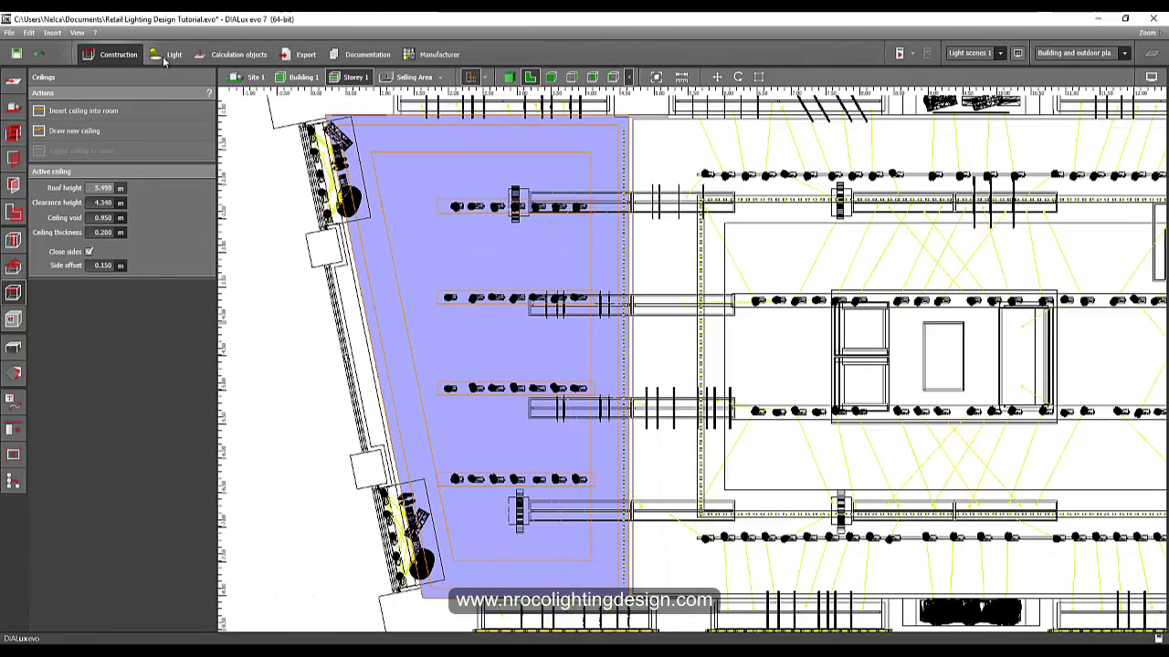
Step: Activate joint editing for the new spotlight at the upper middle row and show the storey in 3D
left_click(169, 55)
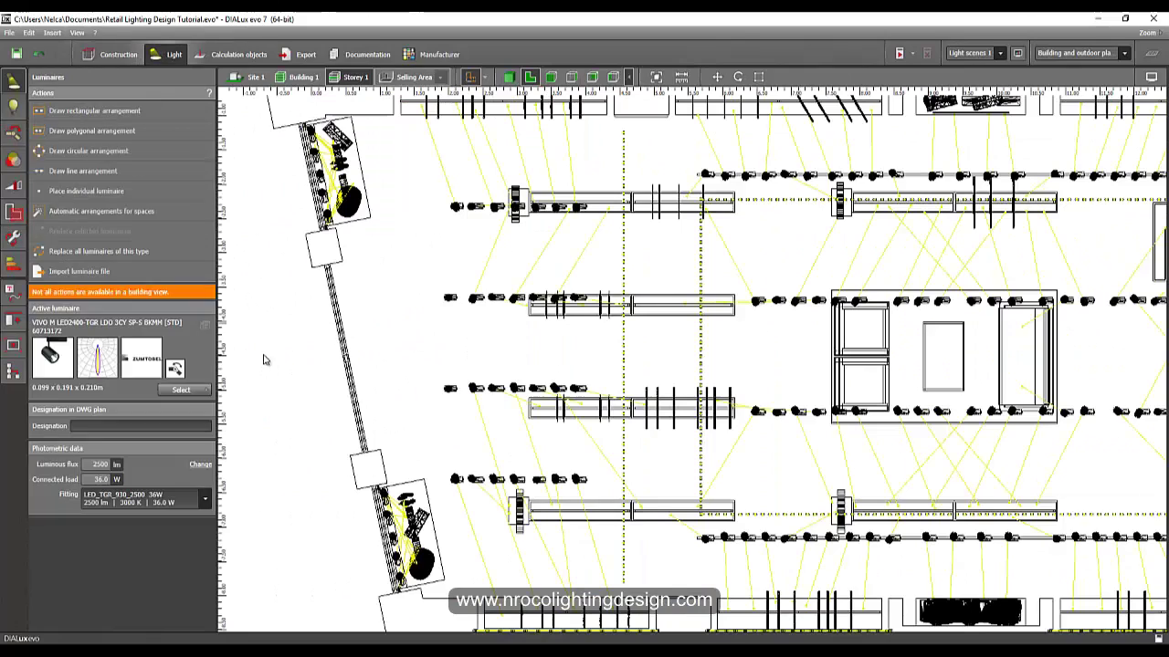
left_click(450, 299)
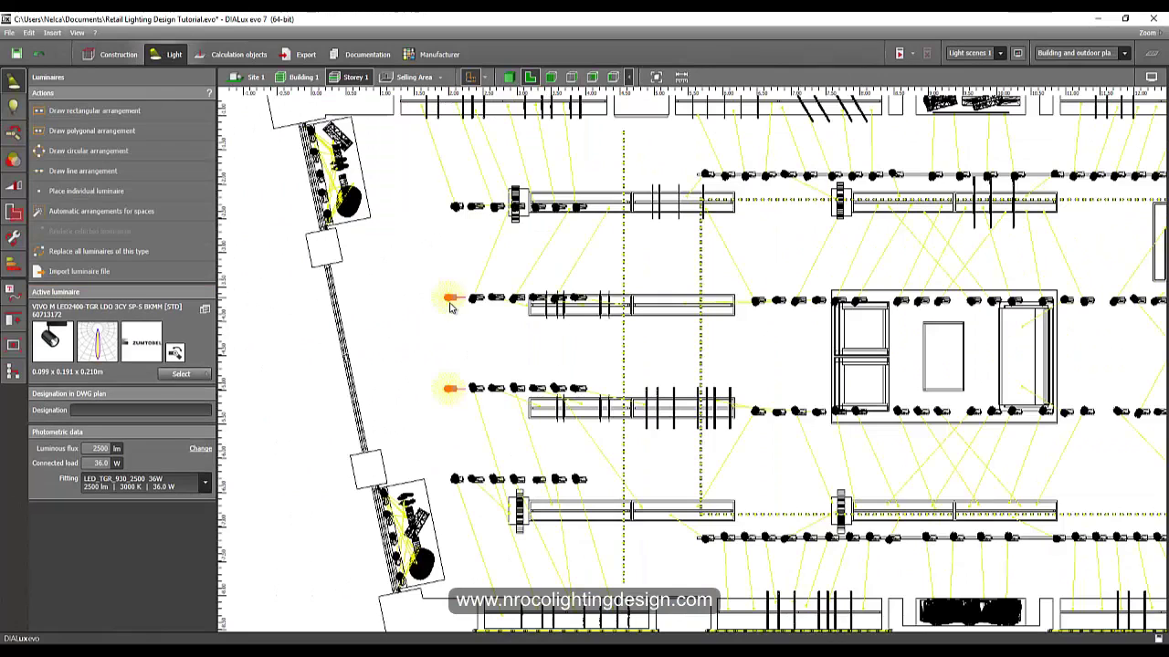
left_click(22, 135)
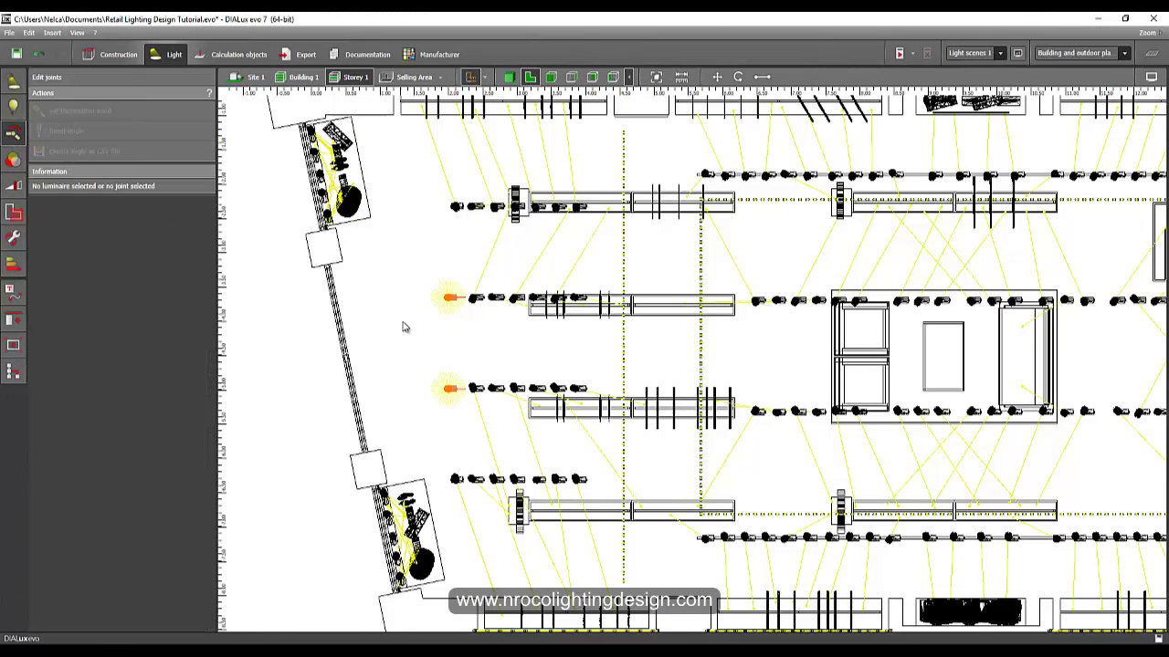
left_click(449, 299)
left_click(508, 78)
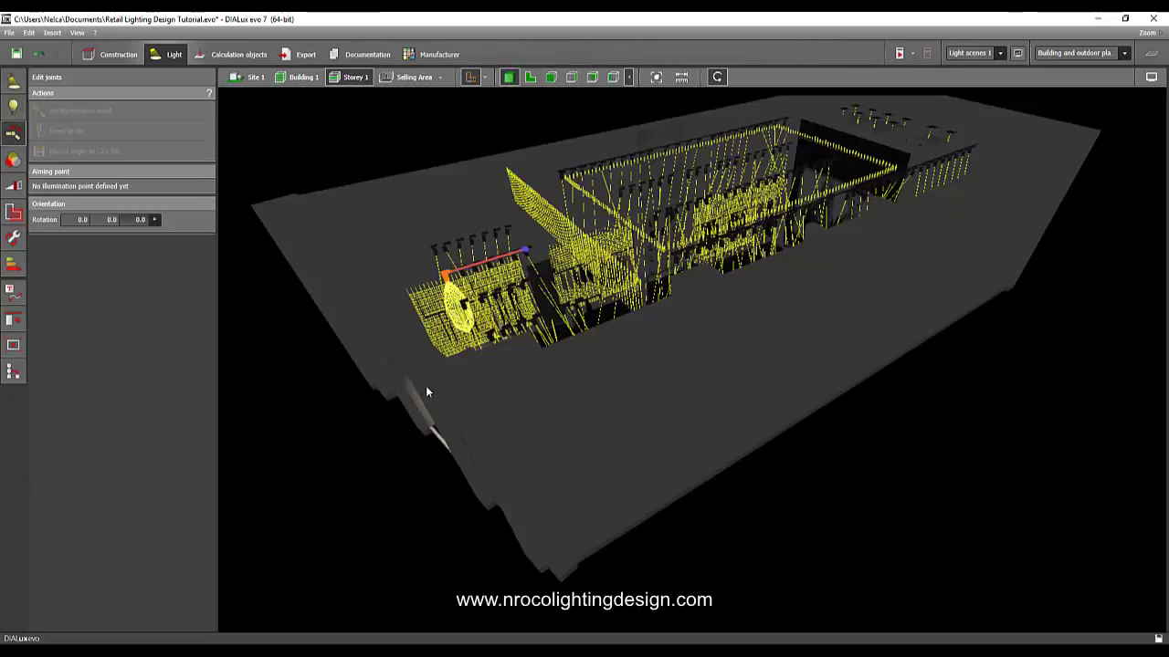
Step: Select the new spotlight's joint and set its illumination point on the entrance floor at about 2.000, 5.357, 0.000 m
right_click_drag(339, 377, 244, 519)
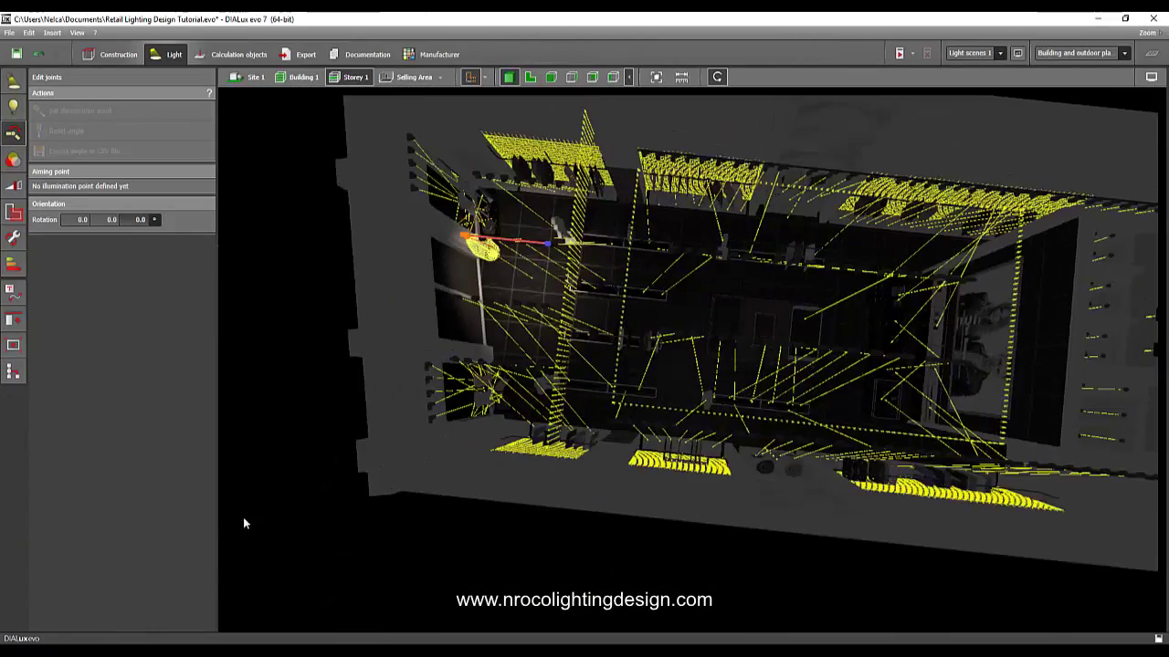
scroll(321, 372, "up", 3)
right_click_drag(321, 372, 252, 376)
middle_click_drag(505, 236, 473, 307)
scroll(473, 312, "up", 2)
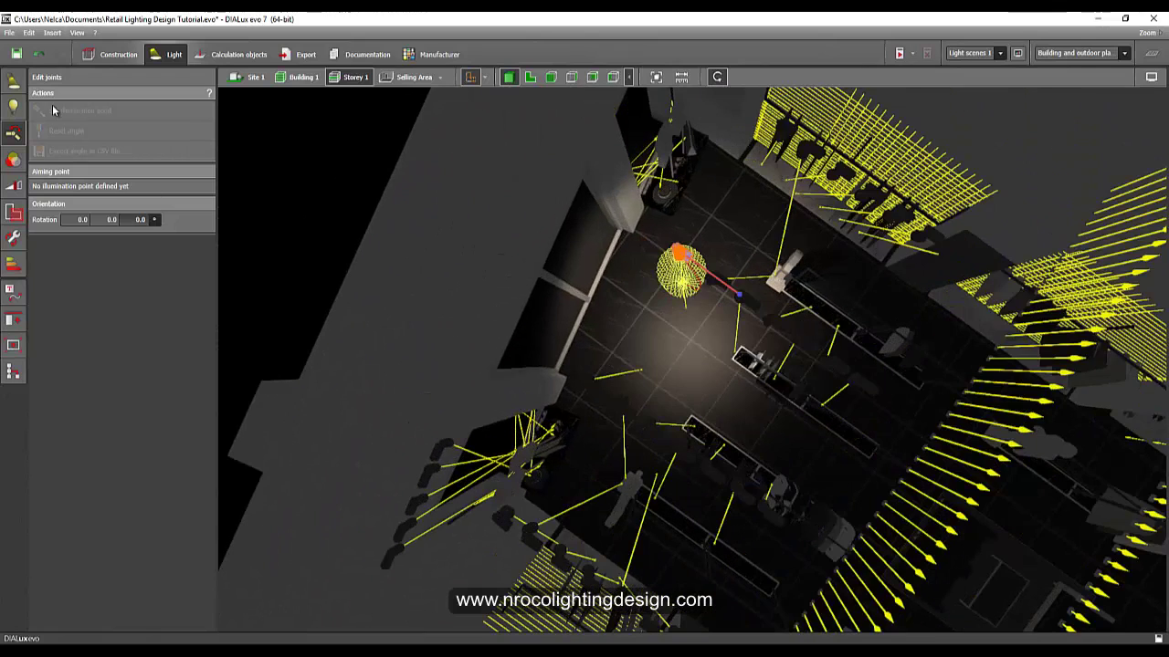
left_click(676, 267)
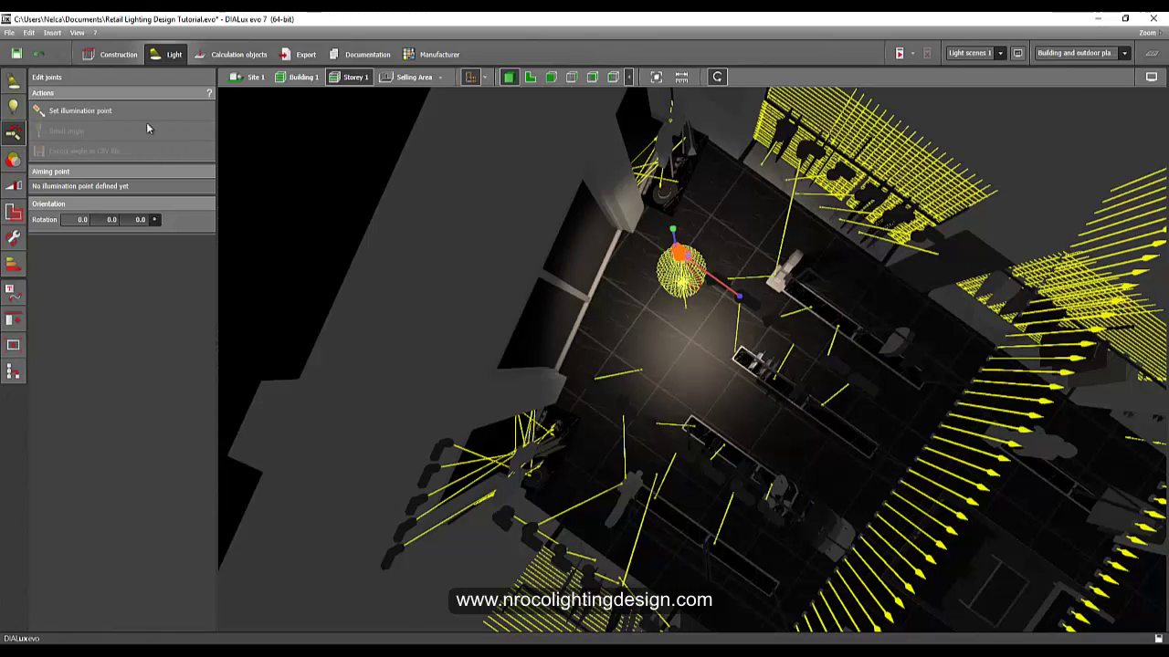
right_click_drag(637, 337, 657, 313)
scroll(634, 272, "up", 3)
middle_click_drag(651, 247, 646, 278)
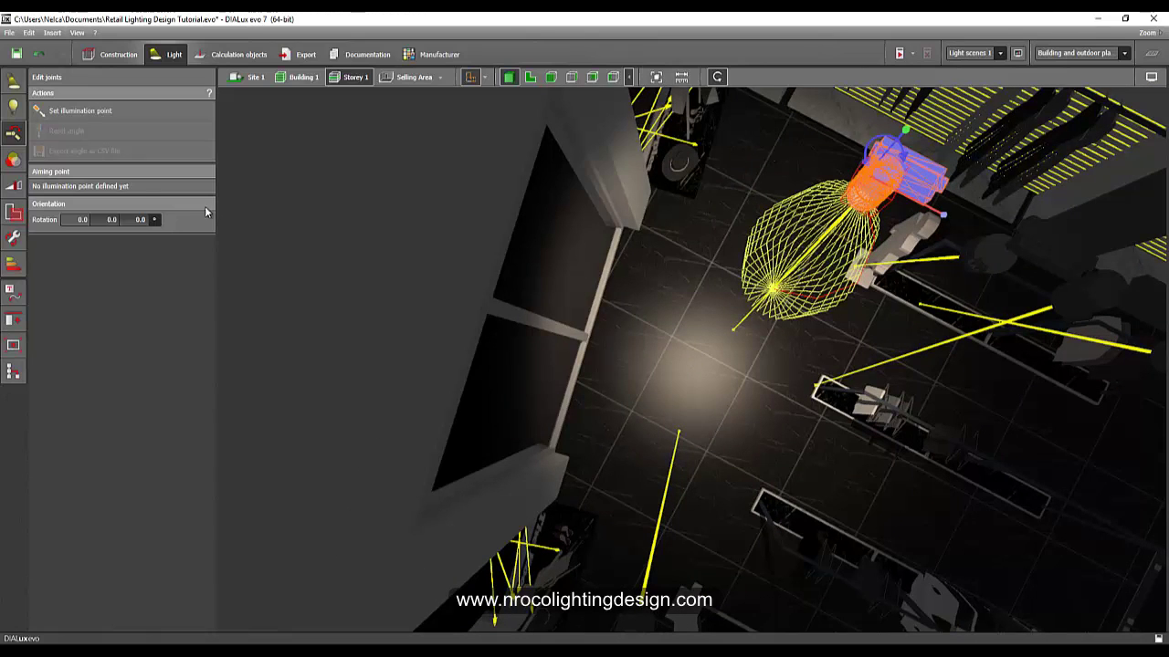
left_click(87, 114)
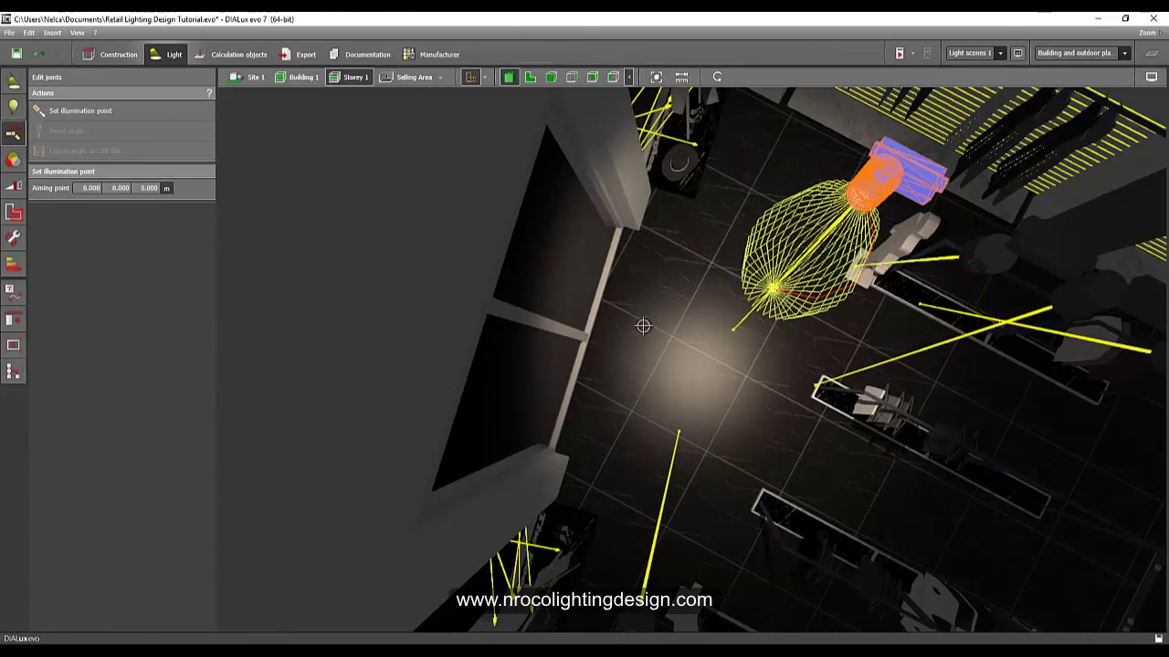
left_click(645, 326)
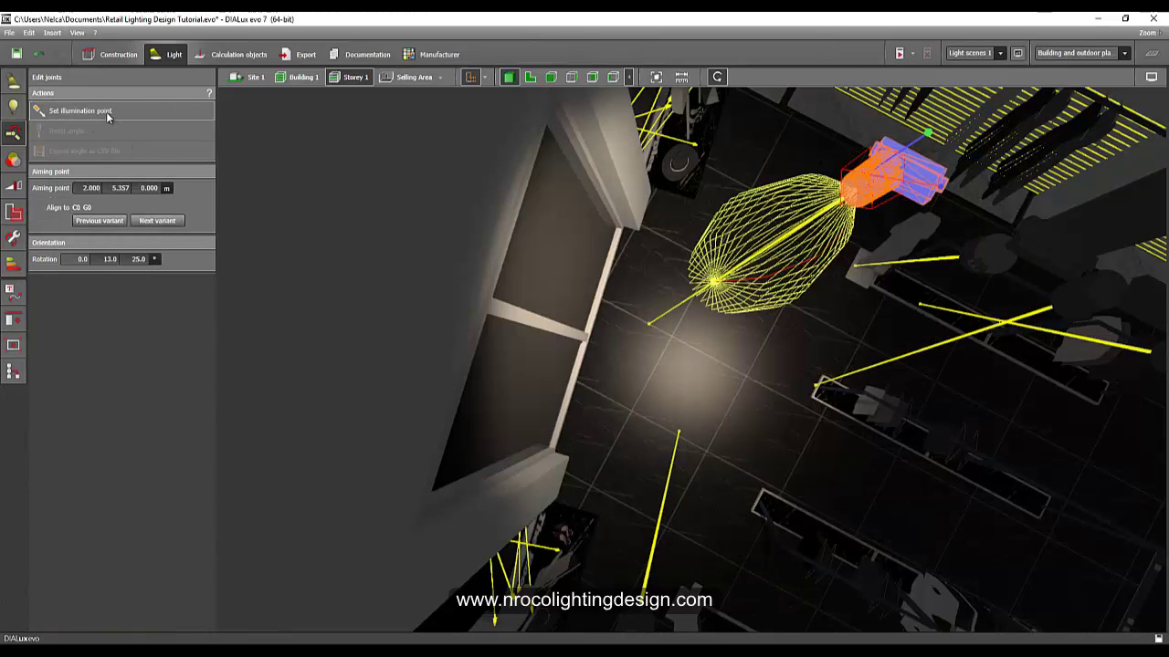
Step: Move the illumination point of the selected new spotlight's joint to about 2.228, 5.496, 0.000 m on the entrance floor
left_click(107, 114)
left_click(667, 326)
middle_click_drag(678, 432, 667, 403)
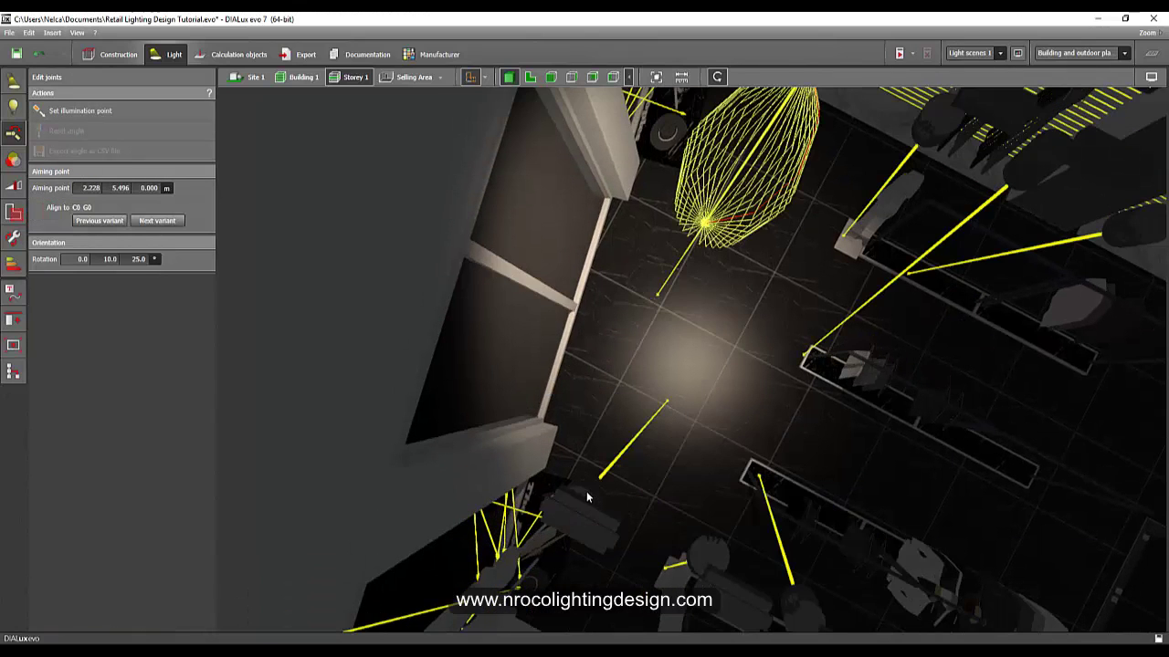
Step: Select the joint of the other new entrance spotlight, aim it at about 2.433, 4.414, 0.000 m and check its direction in plan
left_click(586, 491)
left_click(96, 113)
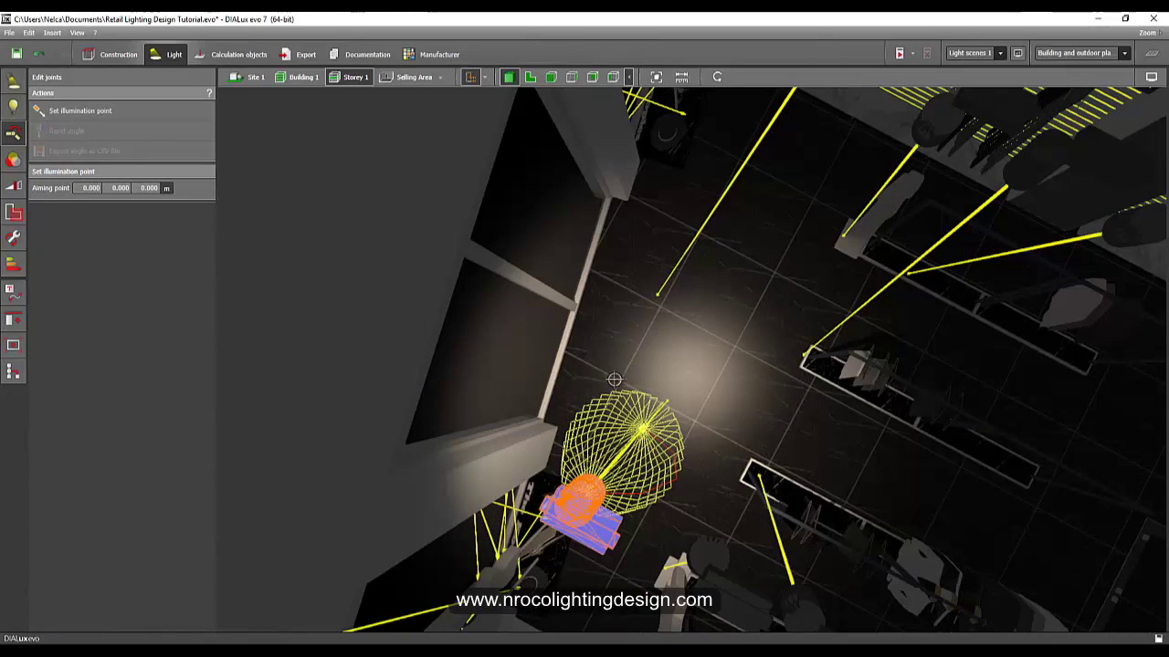
left_click(642, 395)
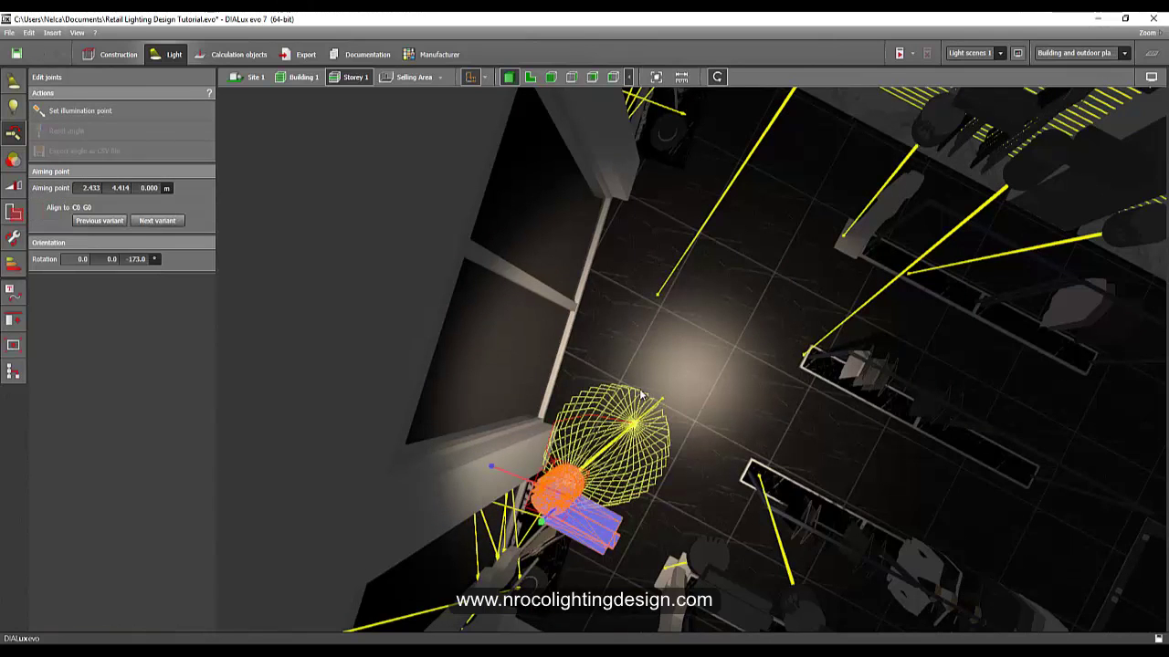
left_click(530, 77)
scroll(509, 219, "down", 2)
scroll(418, 341, "up", 3)
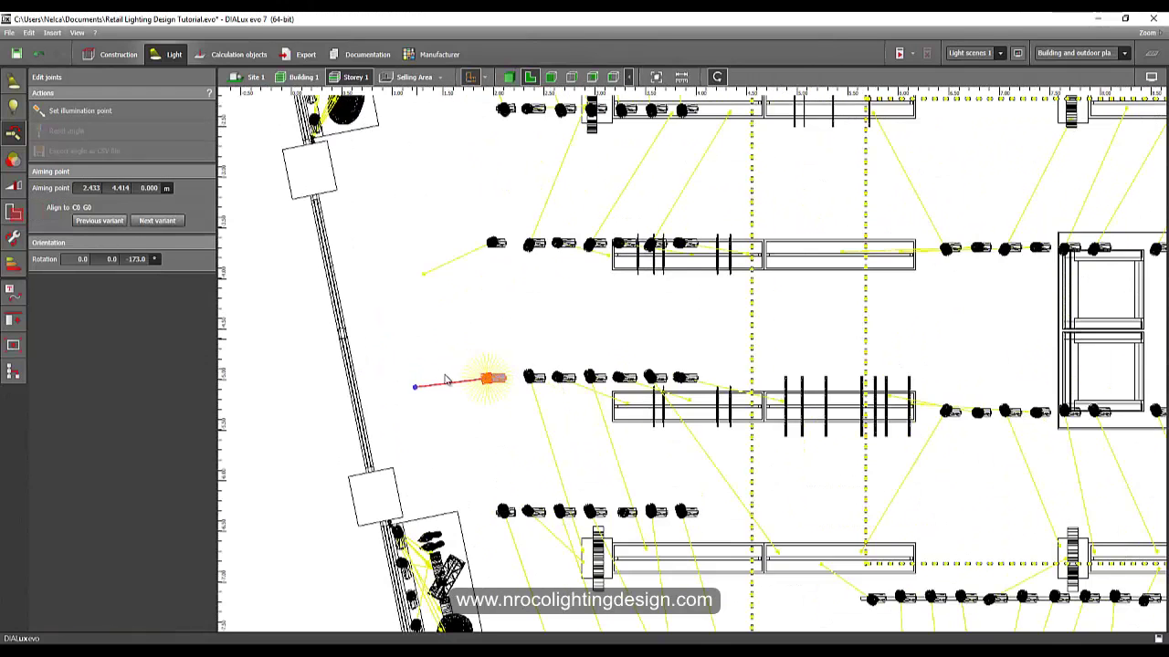
scroll(450, 389, "up", 2)
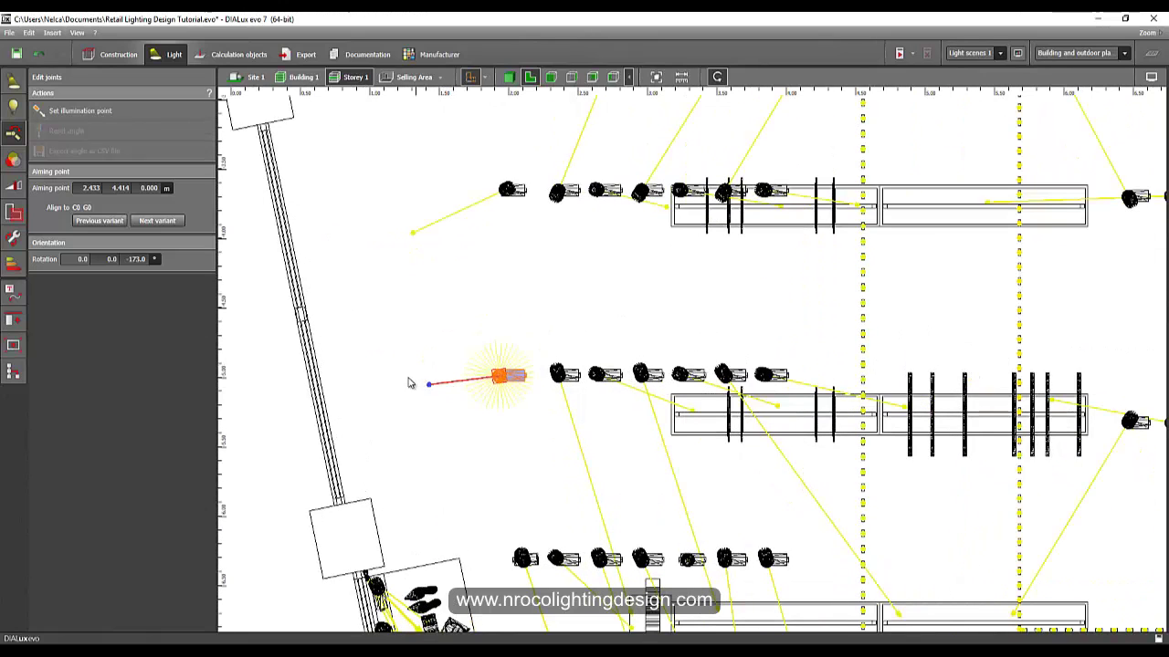
Step: Try re-aiming the second new spotlight in 3D at about 2.357, 4.537, 0.000 m on the entrance floor
left_click(509, 77)
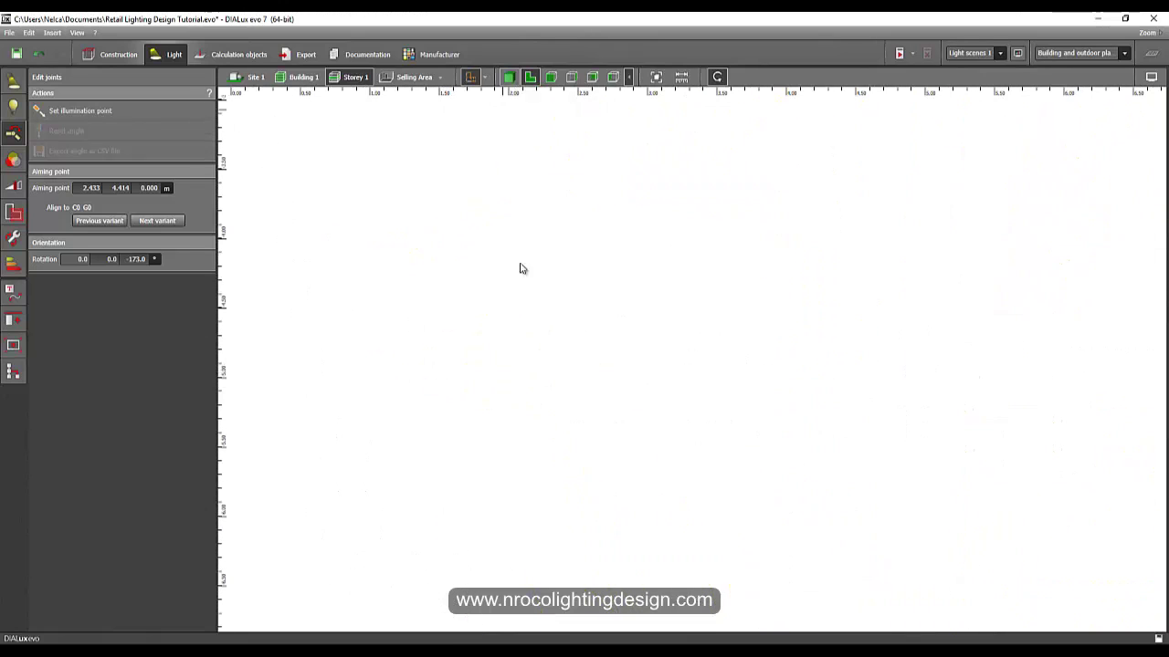
left_click(91, 112)
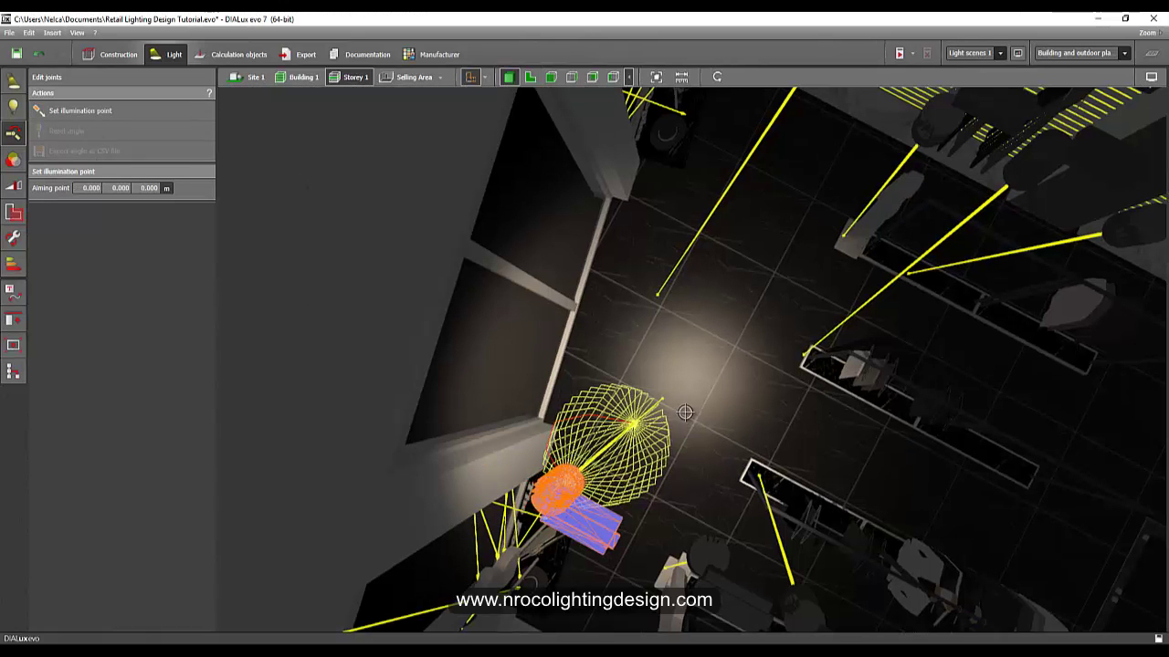
left_click(636, 372)
right_click_drag(459, 386, 369, 340)
left_click(84, 111)
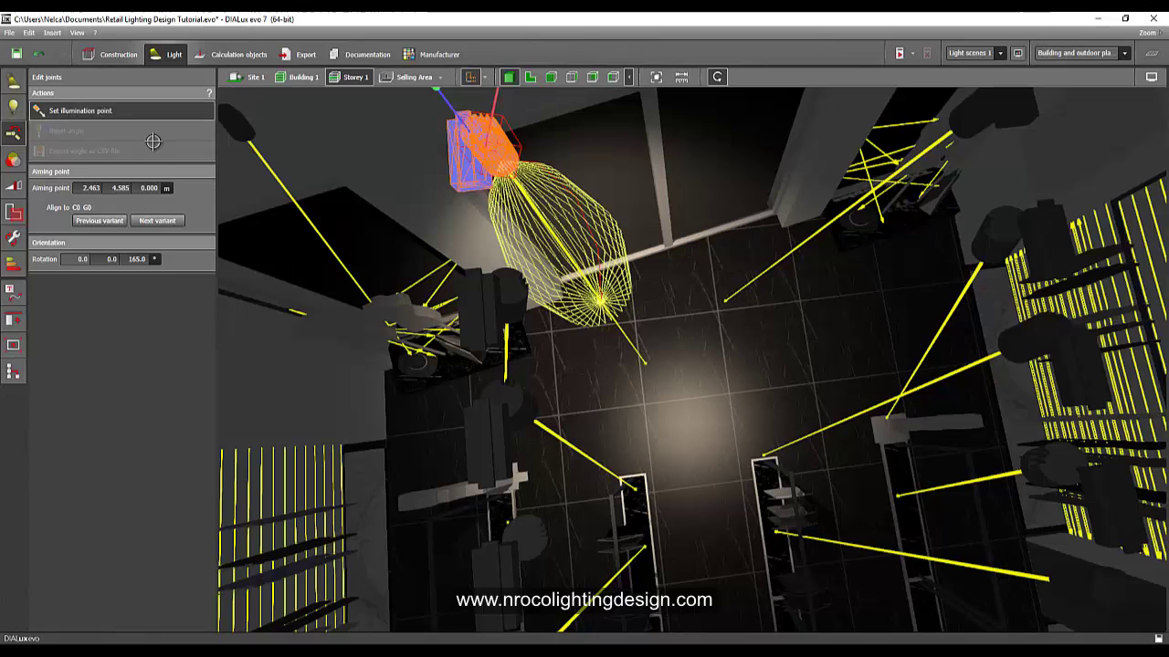
left_click(640, 334)
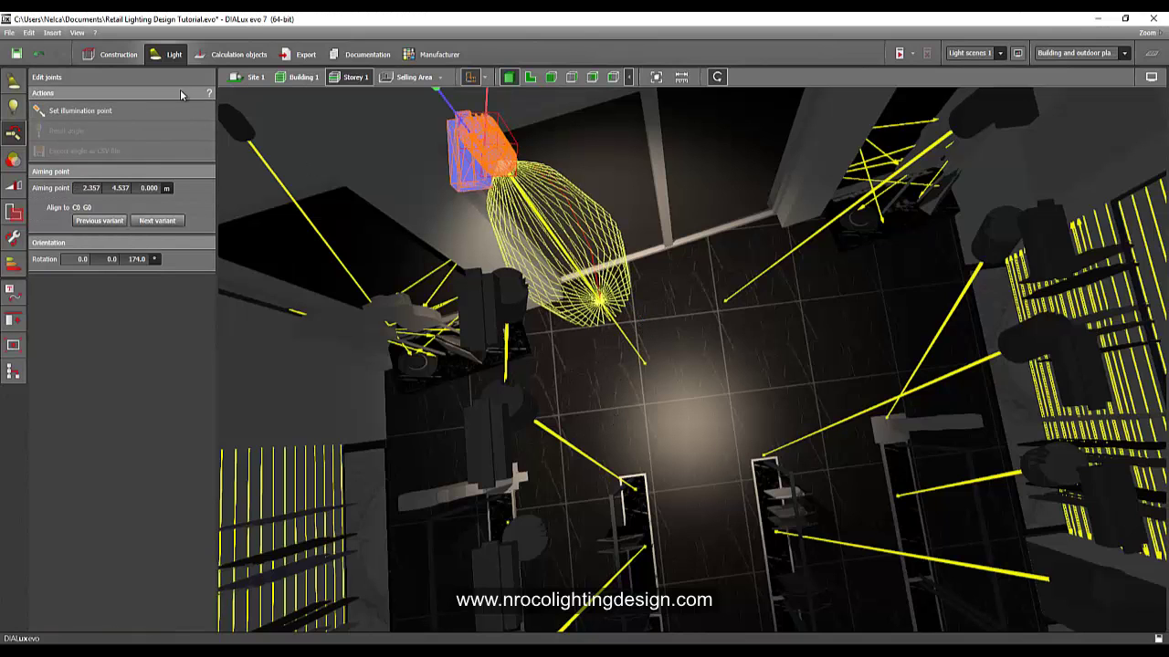
Step: Try further illumination points for the second new spotlight at about 3.136, 5.443 m and 2.476, 4.057 m on the floor
left_click(144, 117)
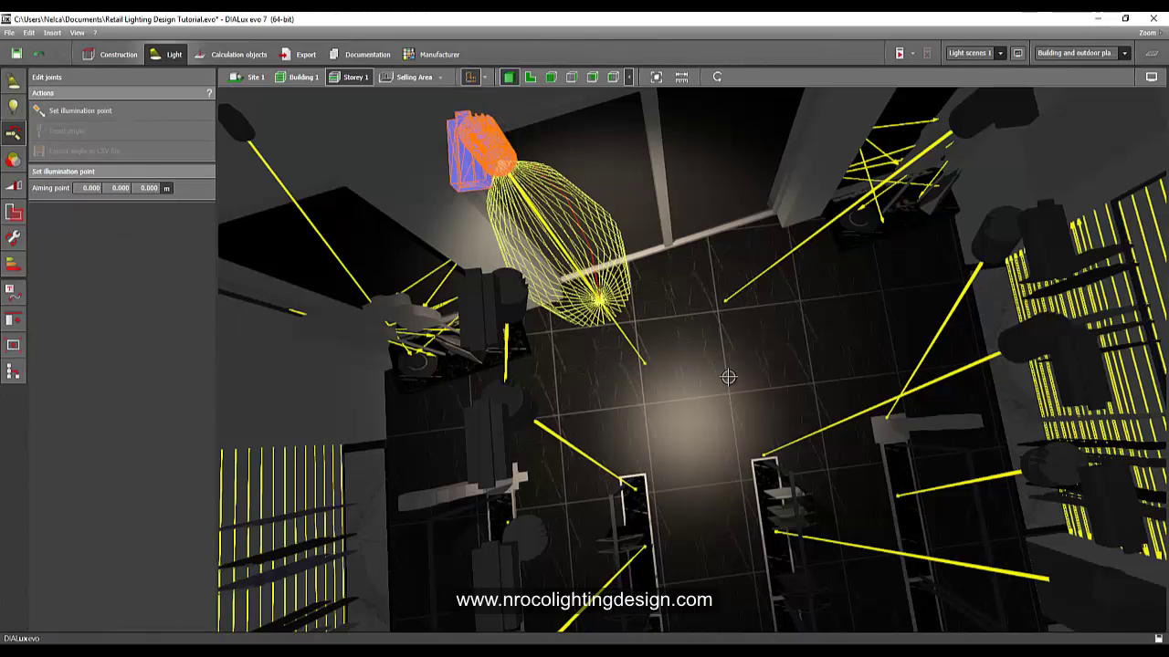
left_click(729, 380)
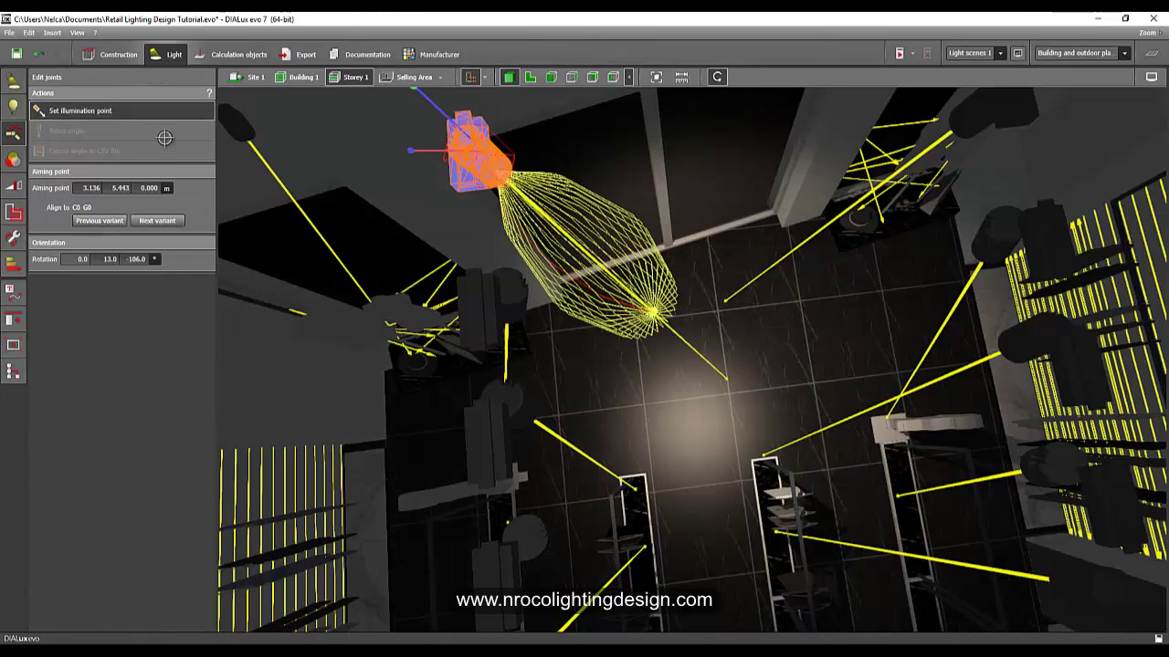
left_click(91, 110)
left_click(609, 341)
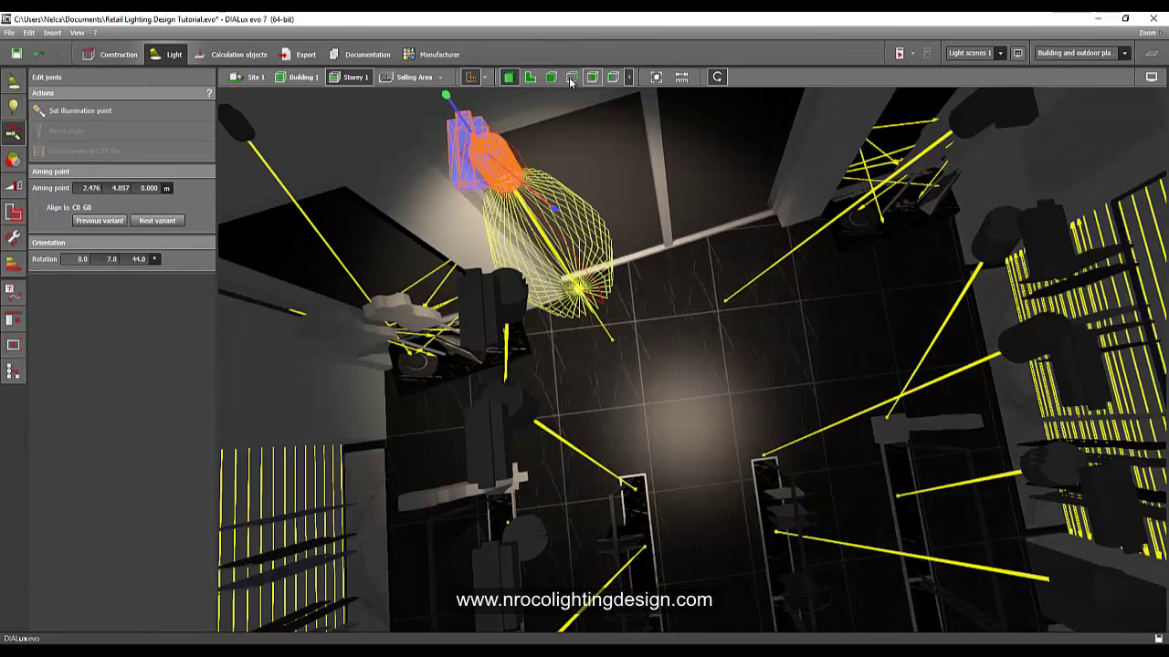
Step: Set the second new spotlight's illumination point in the floor plan at about 2.328, 4.579, 0.000 m, facing the entrance
left_click(529, 78)
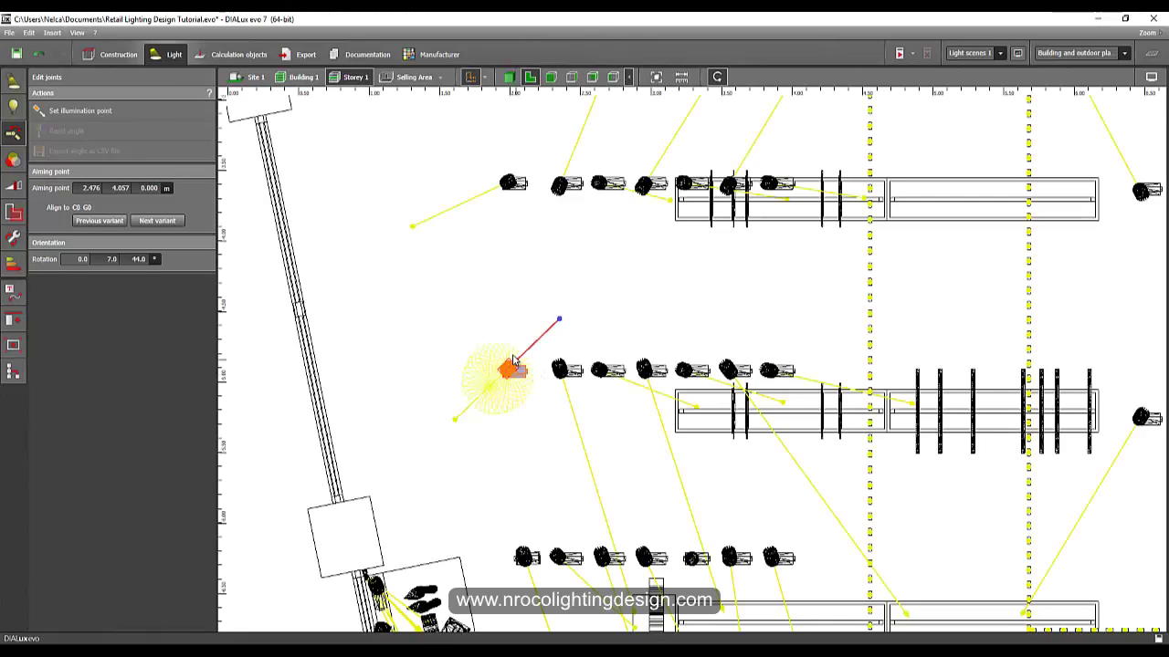
scroll(456, 341, "down", 1)
middle_click_drag(444, 337, 501, 323)
scroll(540, 401, "down", 3)
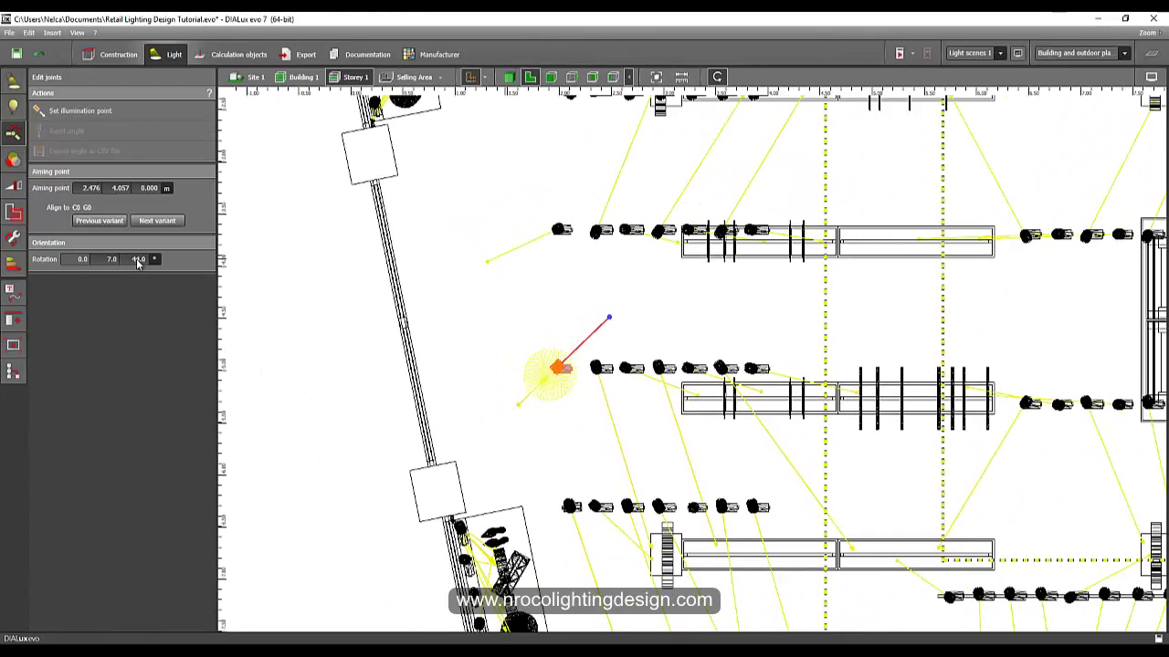
left_click(81, 111)
left_click(498, 366)
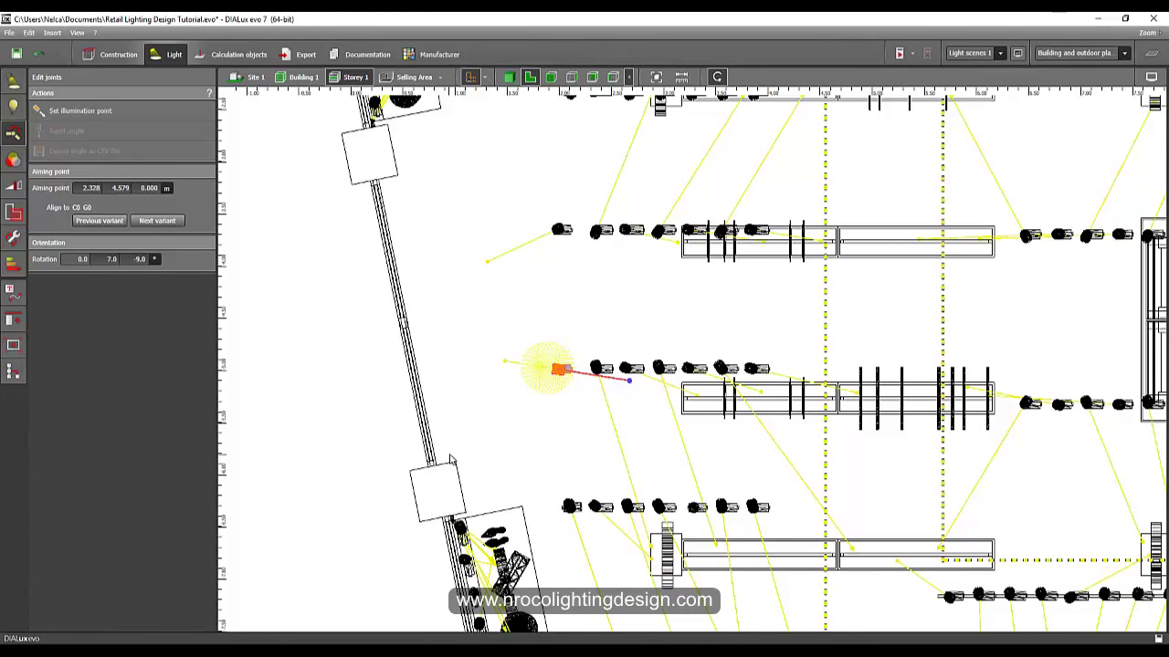
scroll(394, 355, "down", 3)
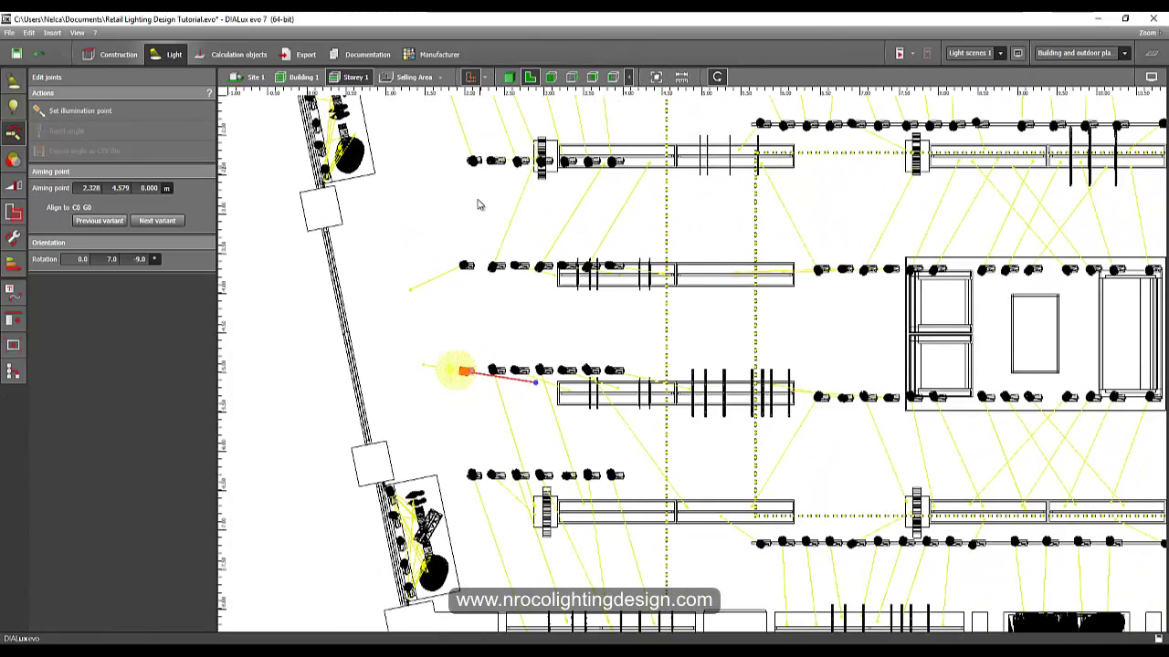
Step: Select the new entrance spotlights in the front elevation and shift them sideways to line up with the first spotlight behind them
left_click(551, 76)
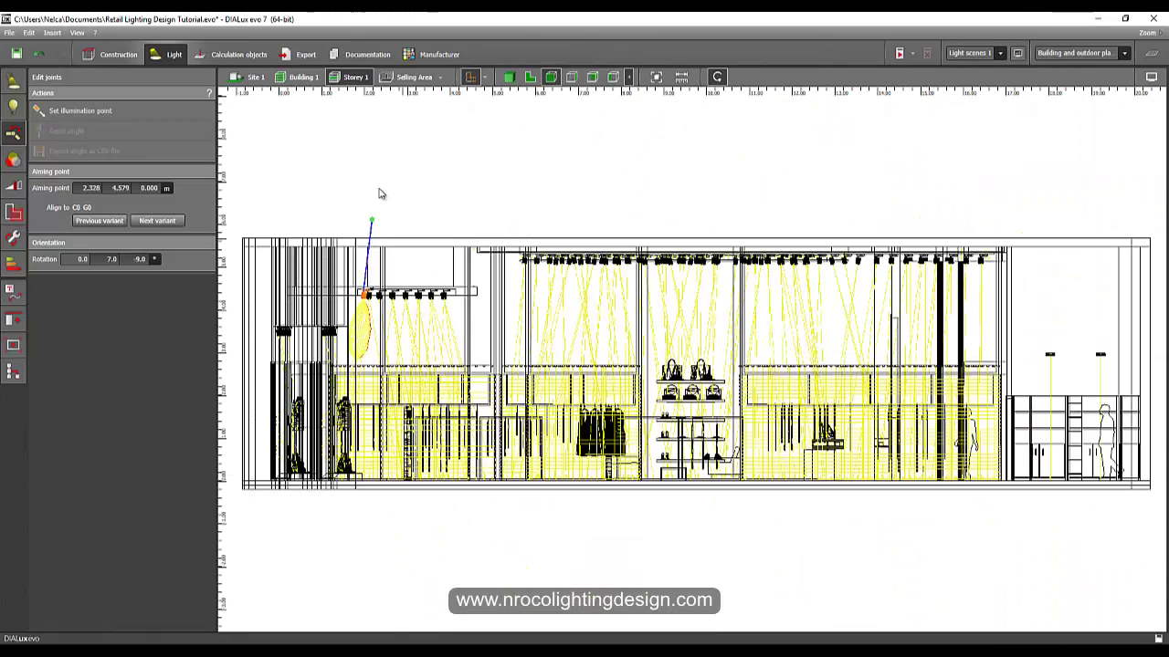
scroll(367, 292, "up", 5)
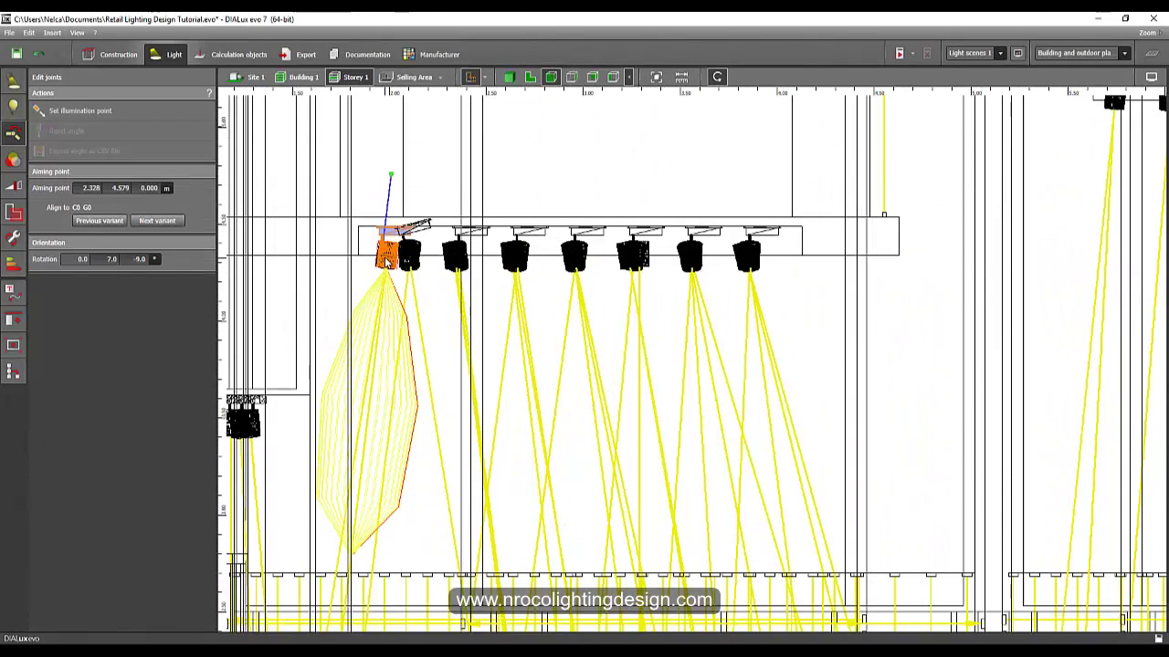
right_click(384, 258)
left_click(420, 266)
scroll(440, 256, "up", 3)
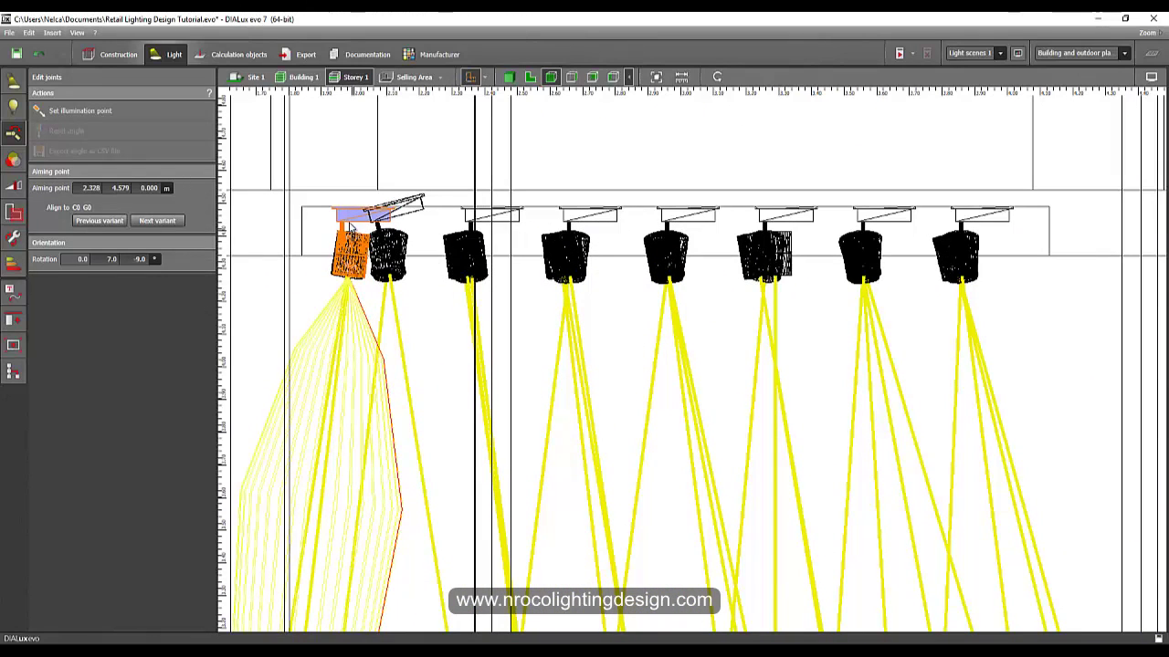
right_click(349, 227)
left_click(401, 234)
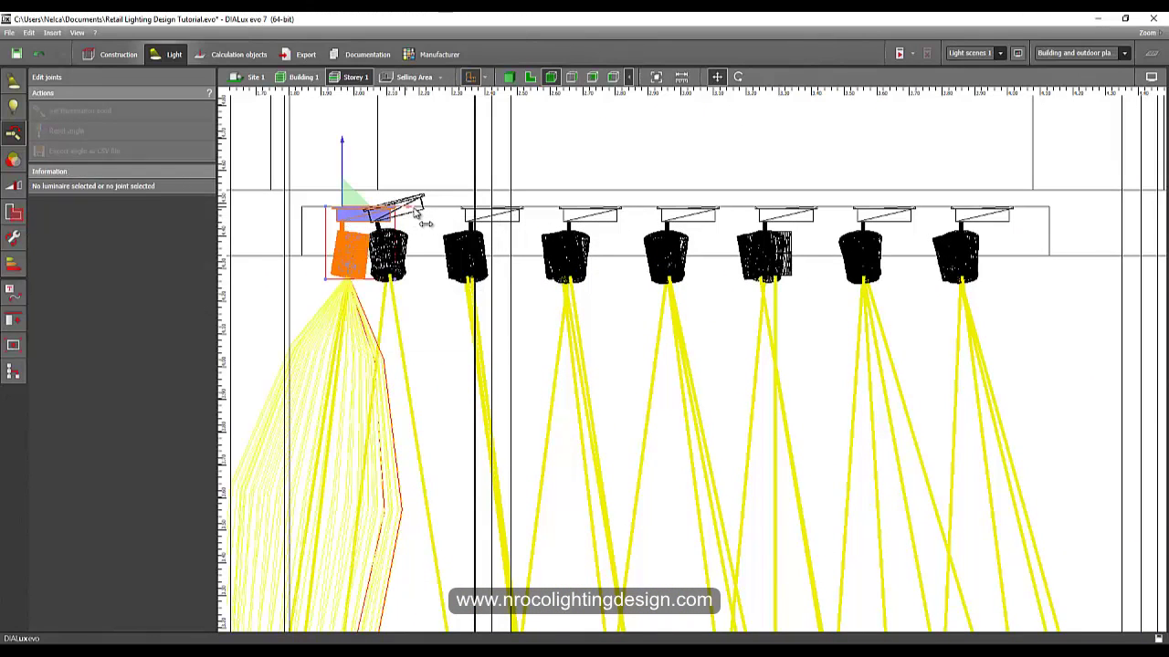
left_click_drag(422, 217, 436, 219)
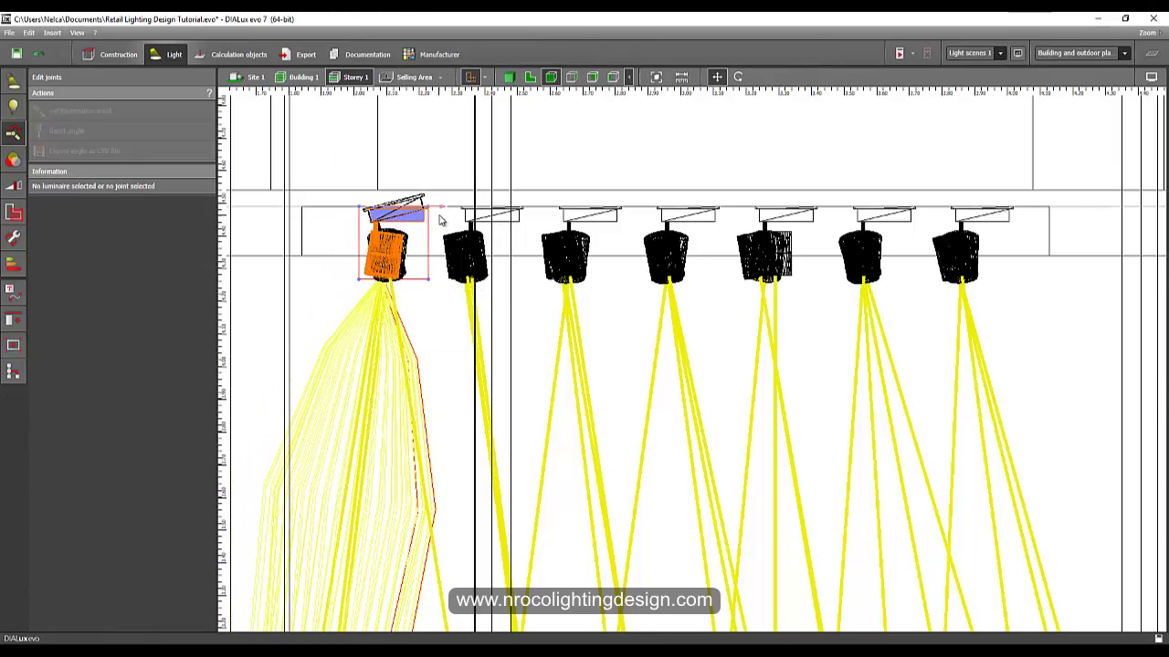
scroll(436, 214, "up", 2)
Step: Select the spotlight row containing the tilted first fixture in the front elevation and locate it in the floor plan
left_click(423, 209)
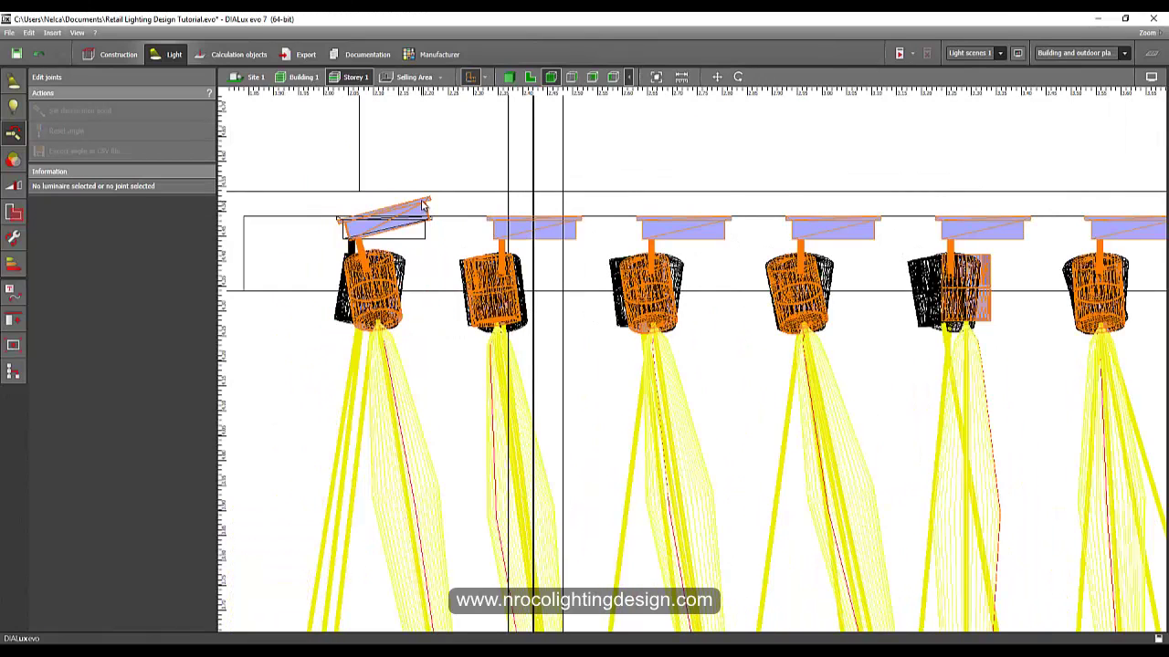
left_click(423, 206)
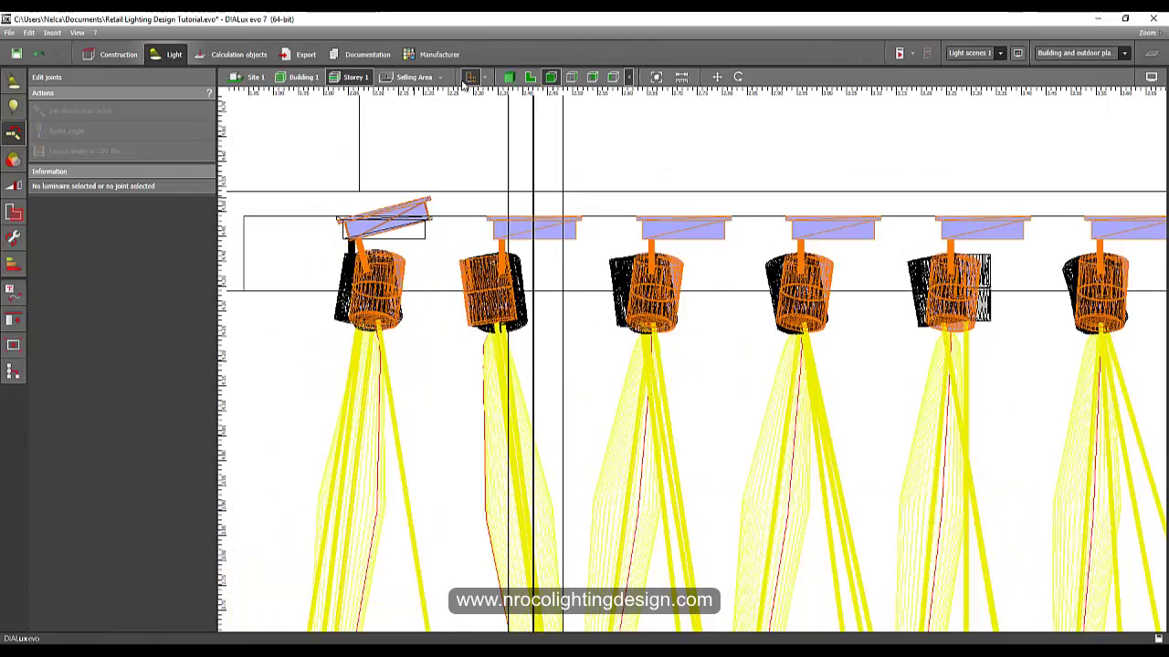
left_click(528, 79)
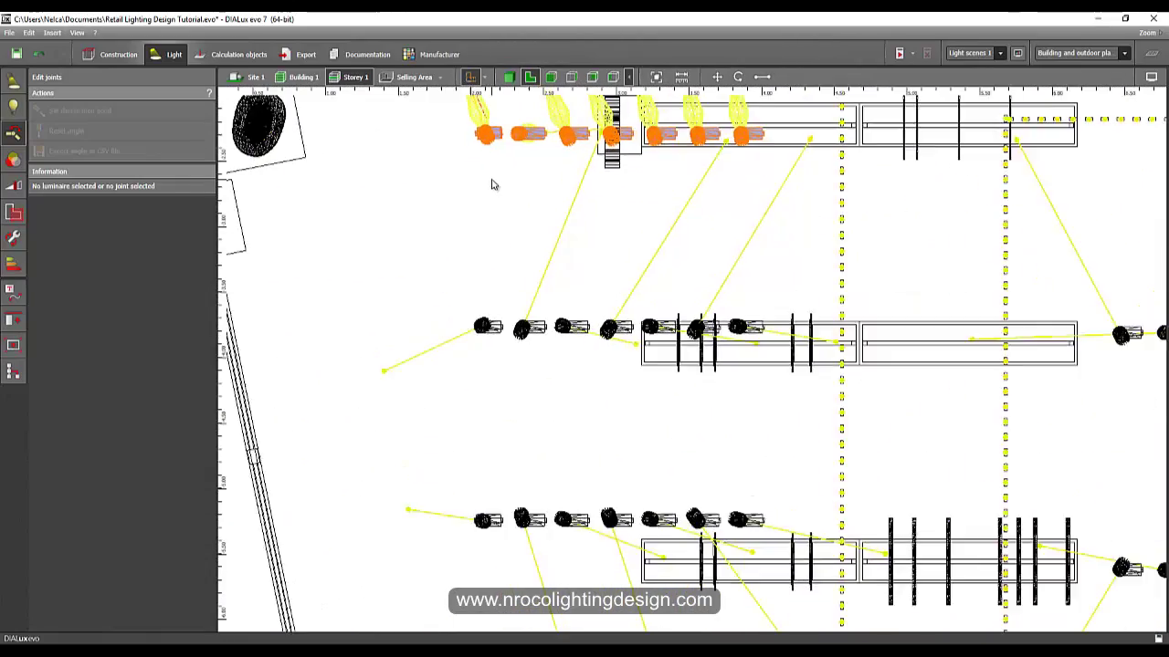
scroll(495, 246, "down", 3)
mouse_move(499, 251)
middle_mouse_down()
mouse_move(497, 188)
mouse_move(497, 274)
middle_mouse_up()
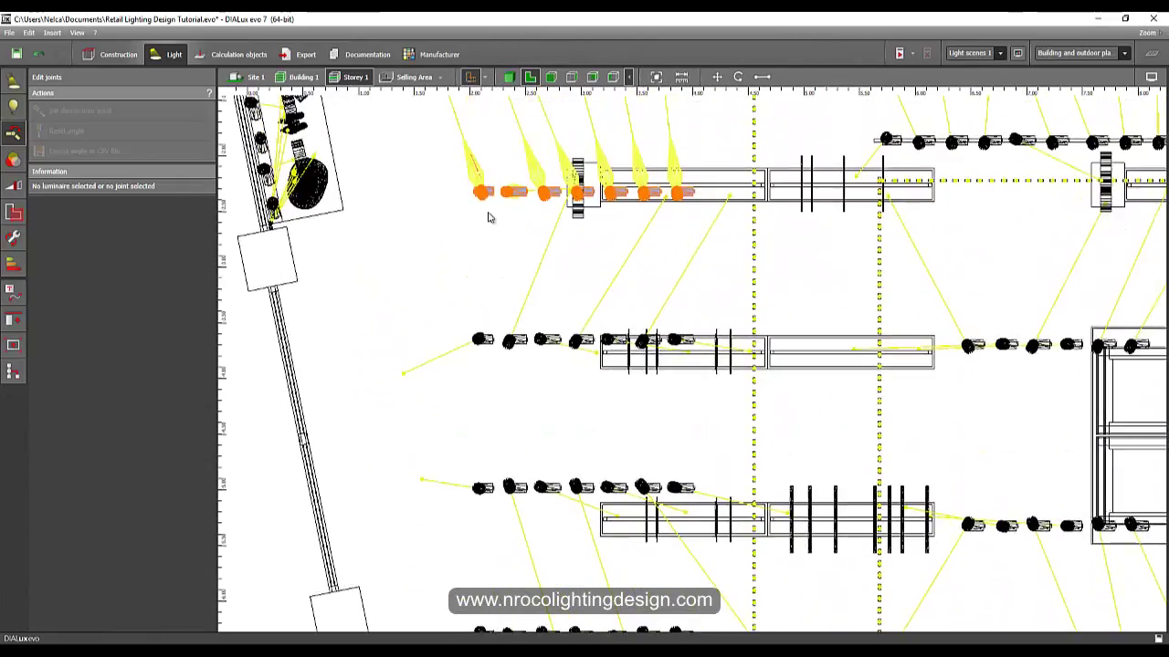
scroll(487, 209, "up", 3)
Step: Select only the entrance-end spotlight of the plan's upper row and set its rotation to 0.0, 0.0, 0.0°
left_click(468, 227)
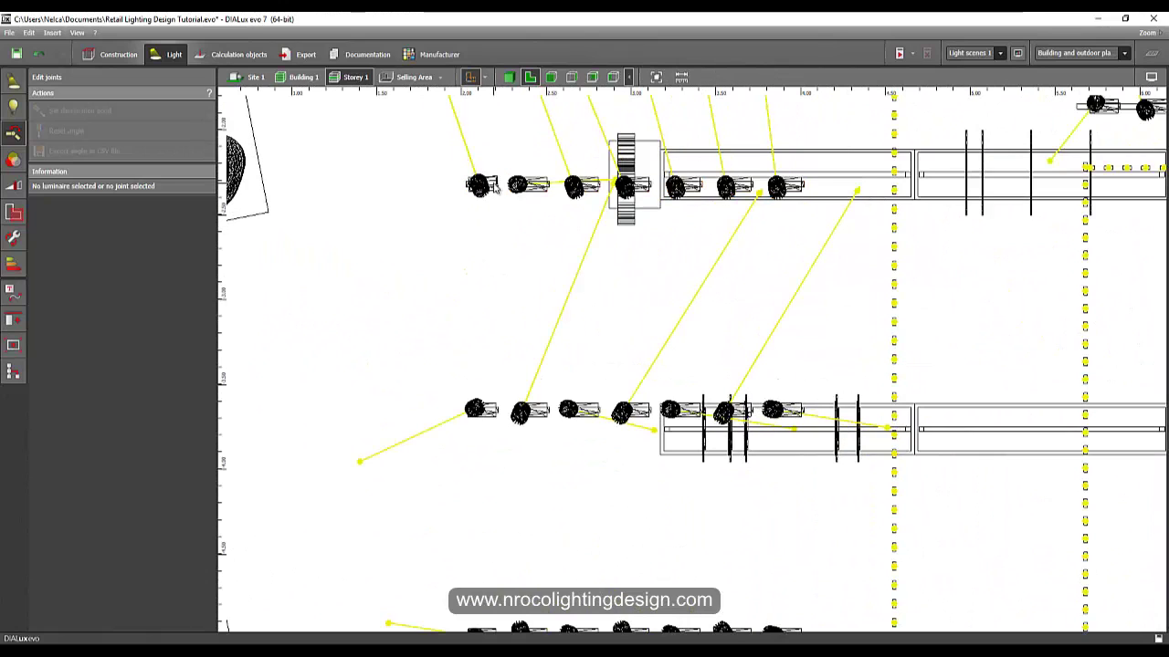
double_click(494, 185)
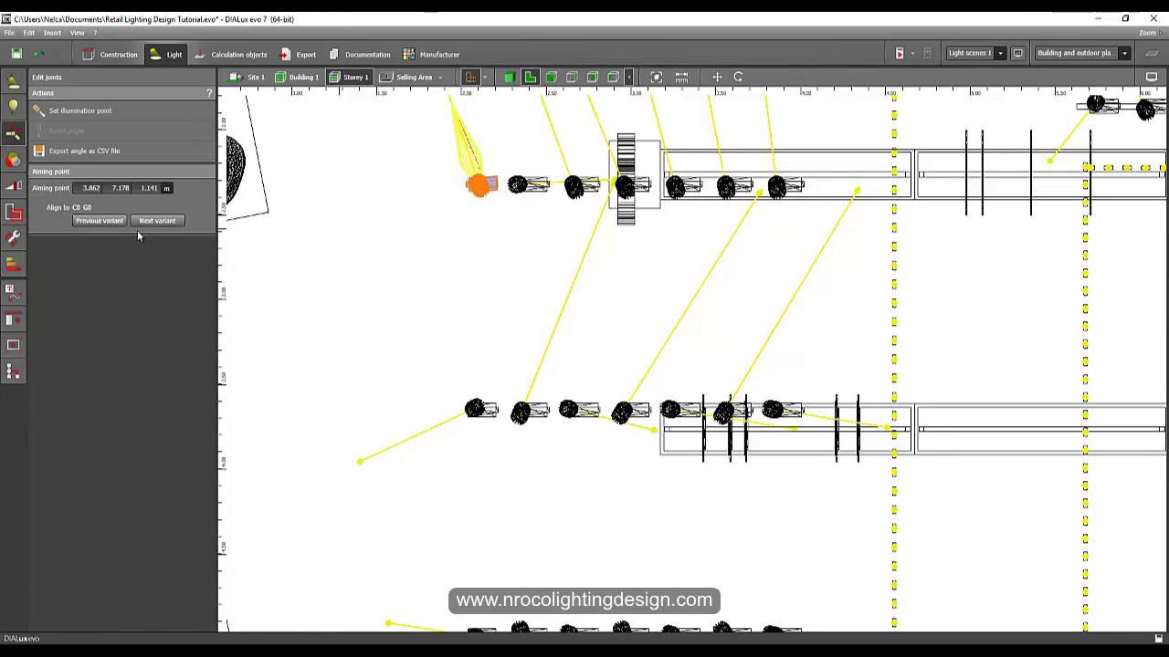
left_click(13, 82)
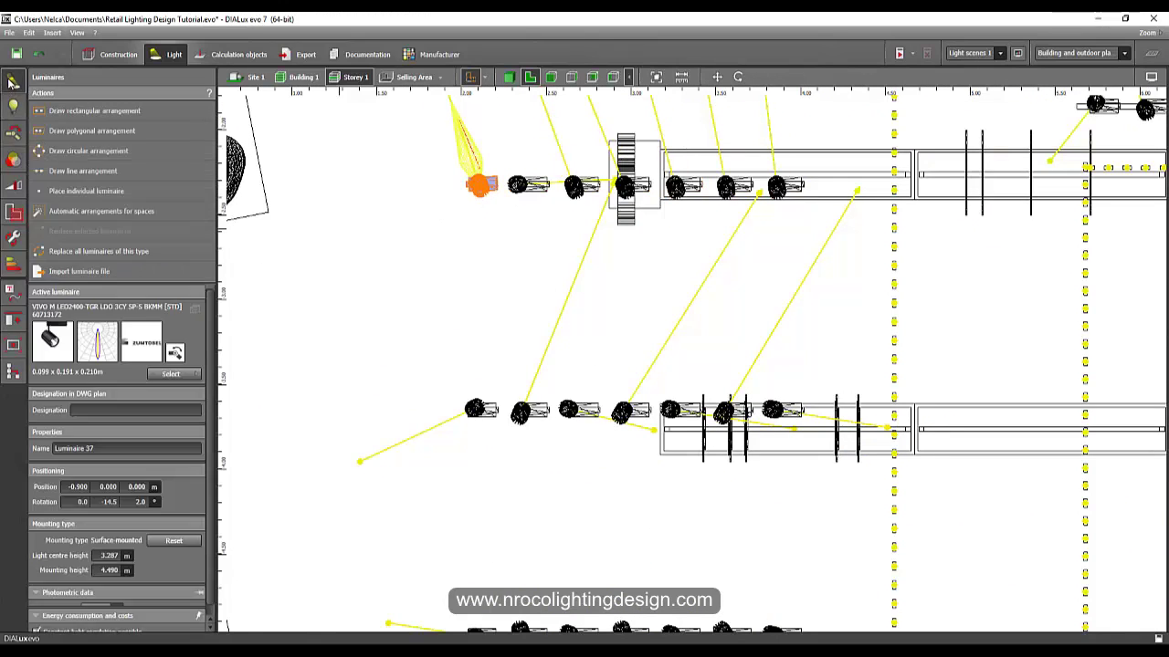
type("0")
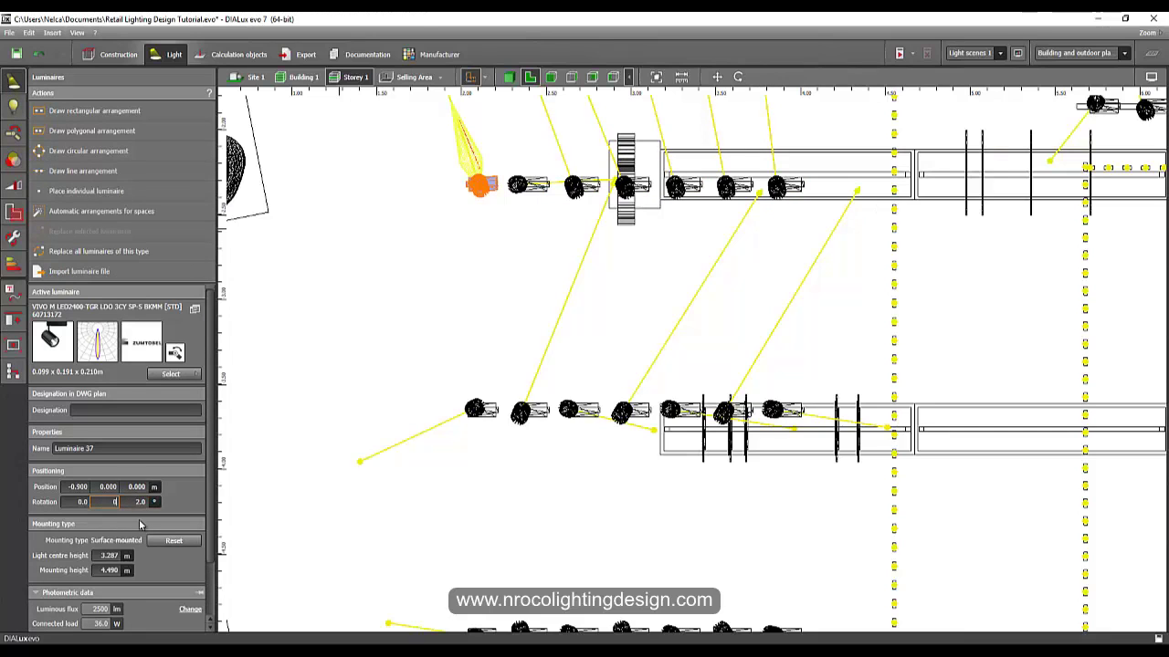
key("Return")
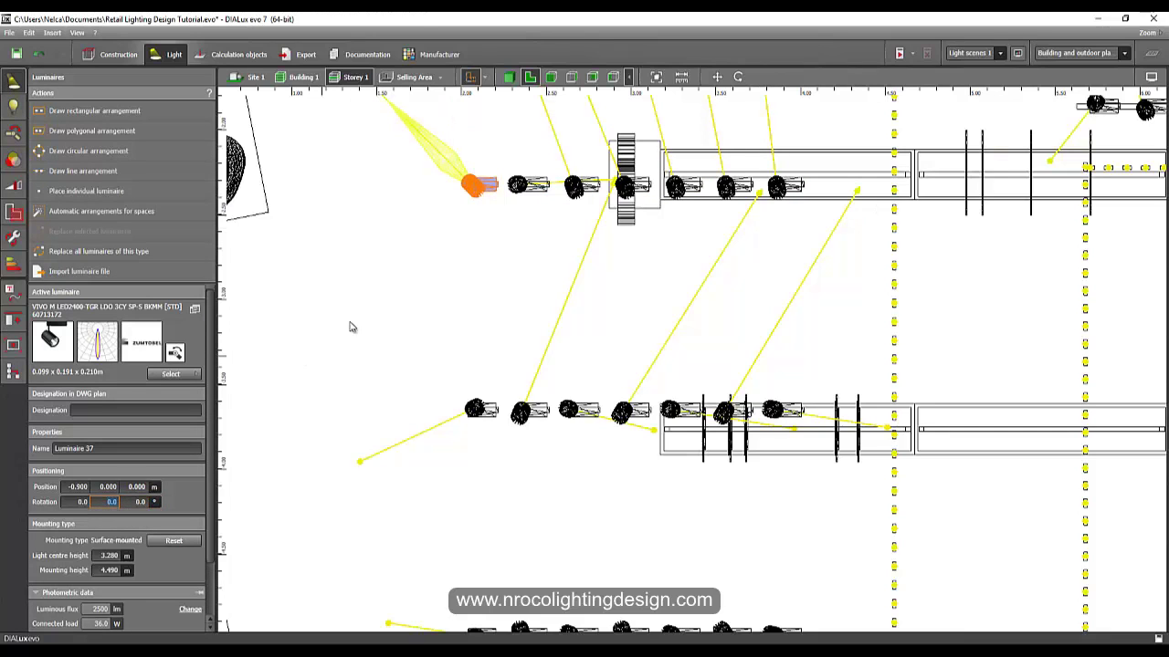
Step: Select the remaining tilted spotlight at the entrance end in the front elevation and set its rotation to 0.0, 0.0, 0.0°
left_click(570, 79)
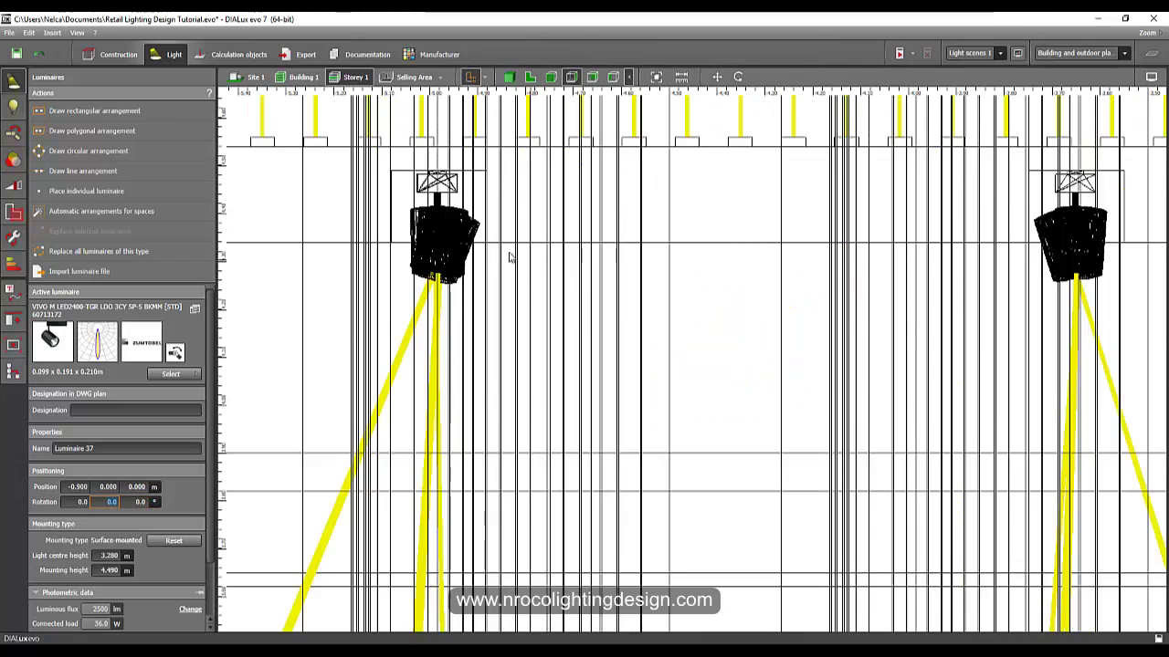
scroll(505, 262, "down", 2)
middle_click_drag(507, 264, 521, 336)
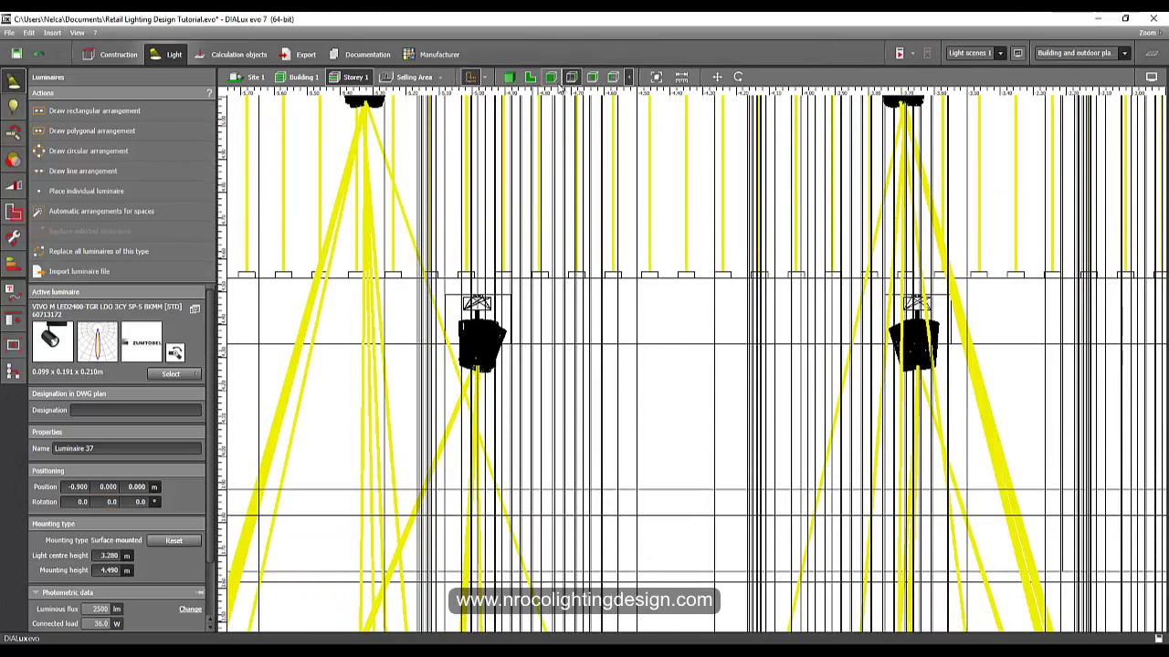
left_click(551, 77)
double_click(422, 208)
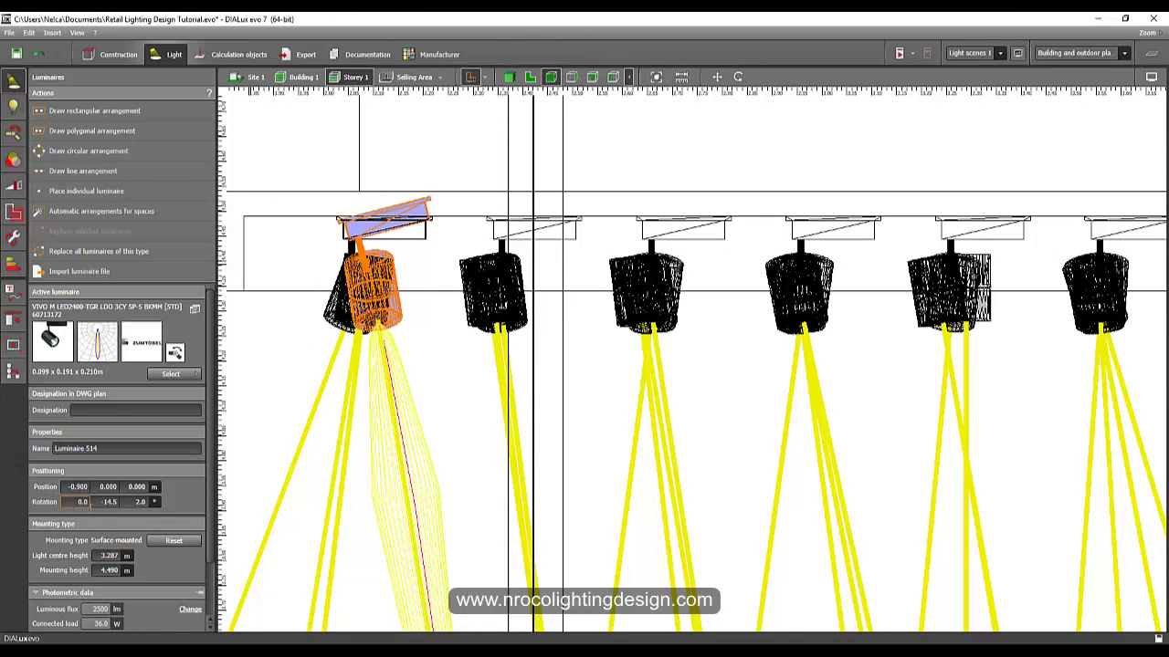
left_click(135, 504)
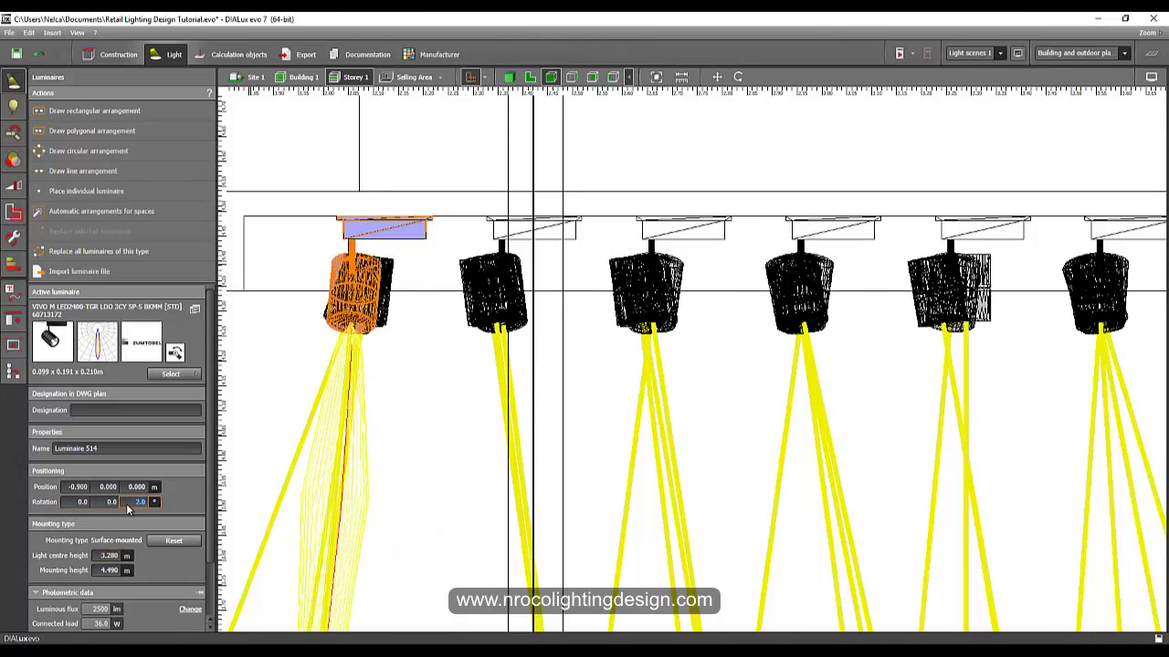
key("Return")
middle_click_drag(462, 310, 423, 307)
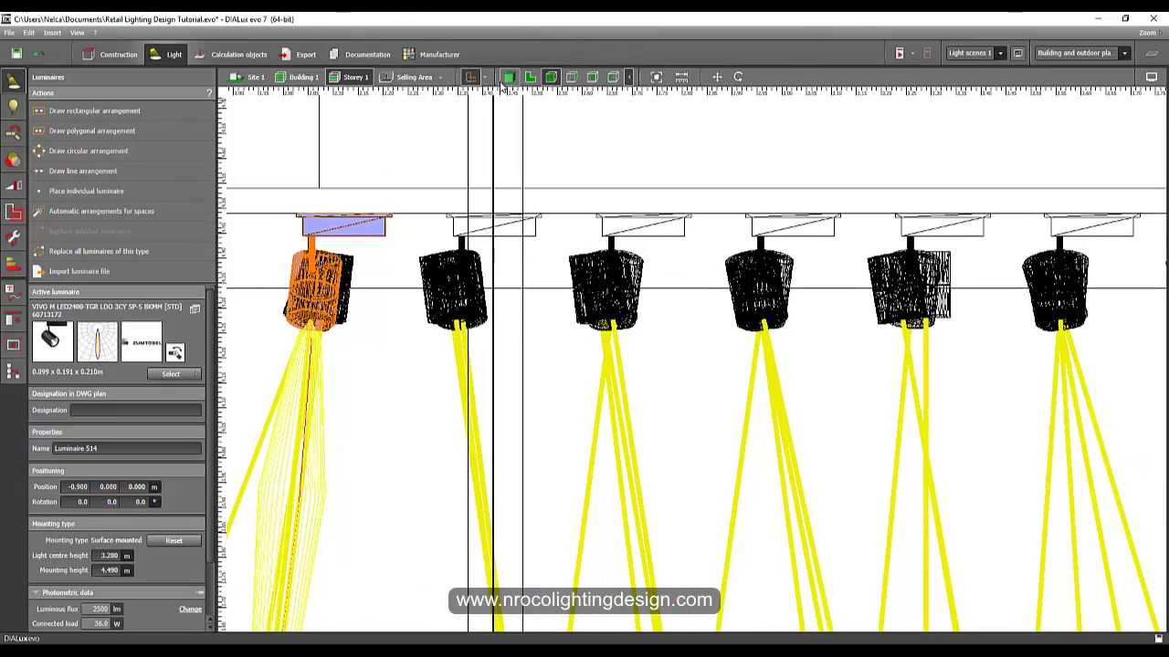
Step: Clear the selection and examine the aiming of the entrance spotlights in the 3D view and the floor plan
left_click(508, 79)
right_click_drag(533, 352, 614, 366)
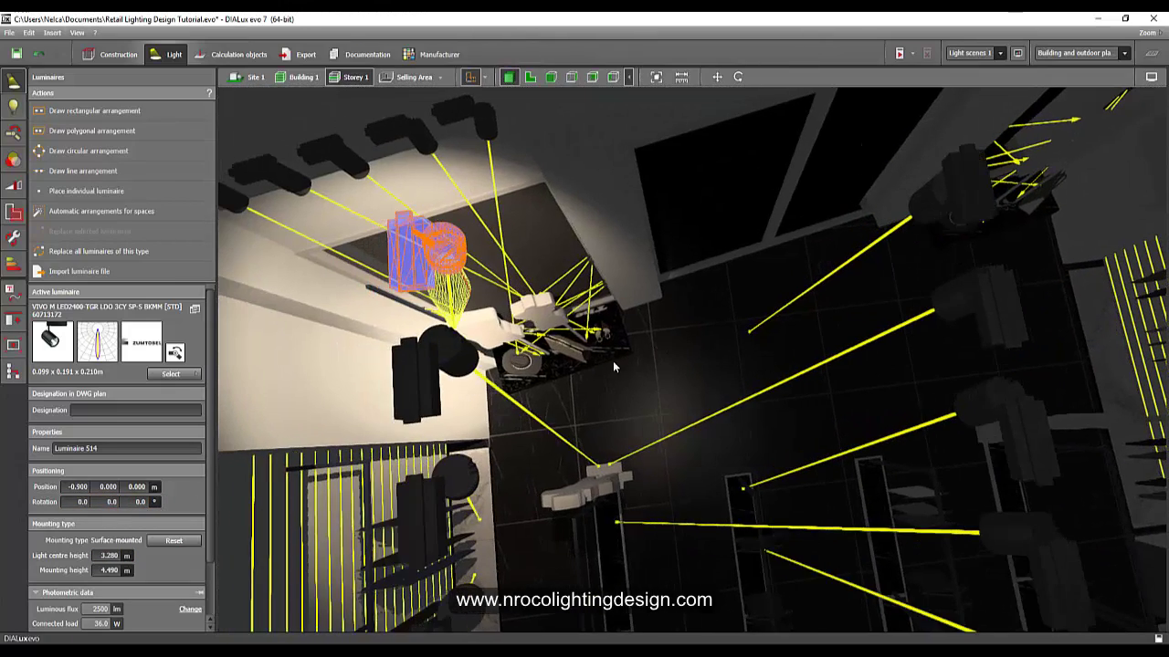
middle_click_drag(613, 362, 755, 381)
left_click(753, 390)
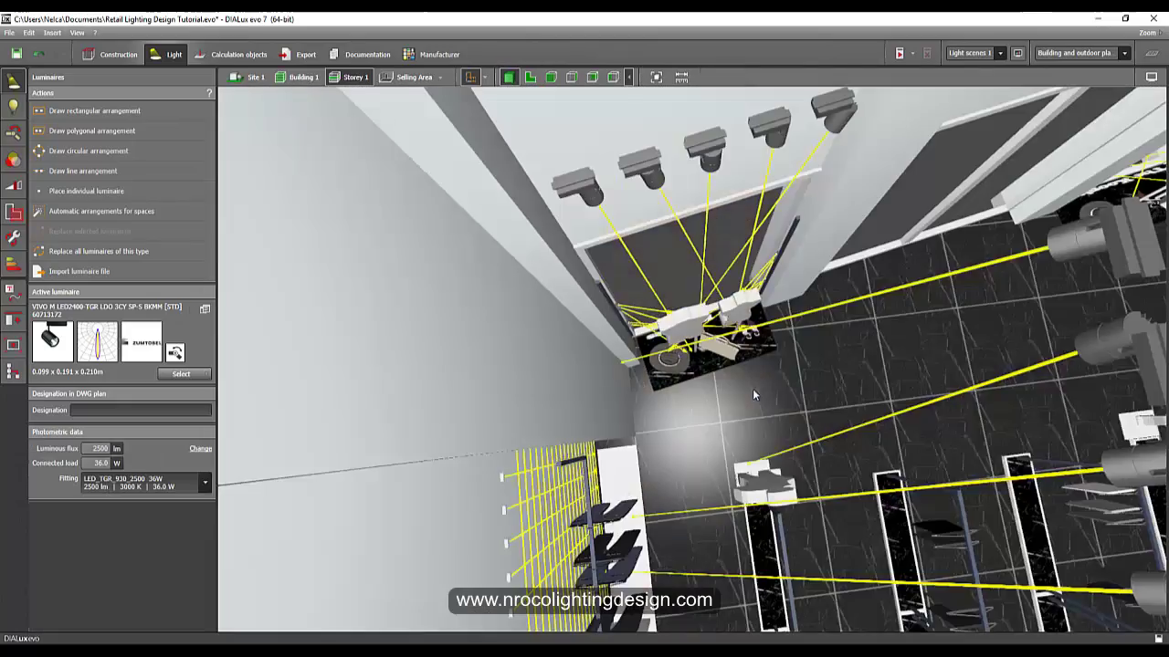
scroll(753, 393, "down", 5)
left_click(530, 77)
scroll(573, 252, "down", 5)
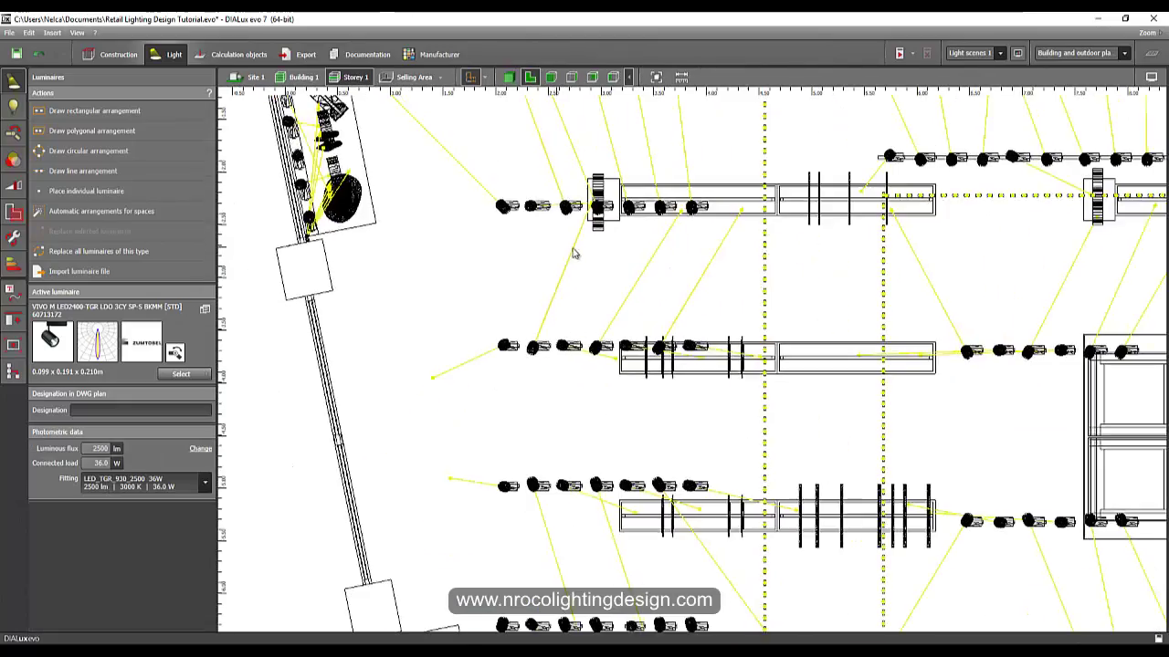
middle_click_drag(574, 250, 469, 283)
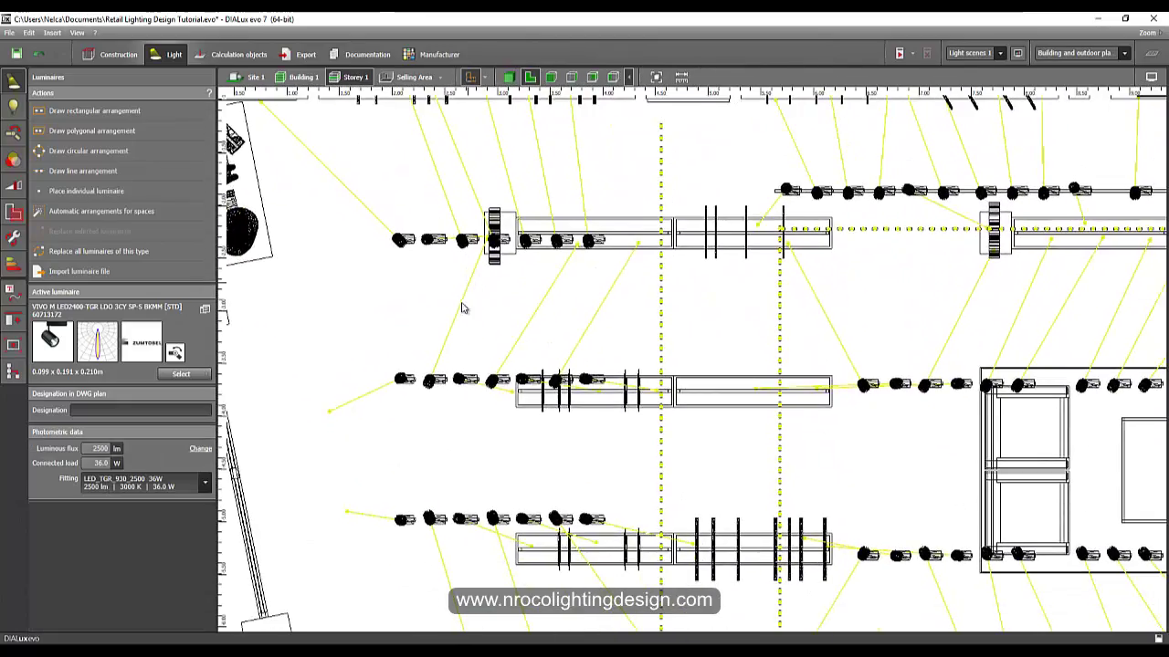
scroll(463, 307, "down", 2)
middle_click_drag(491, 368, 501, 381)
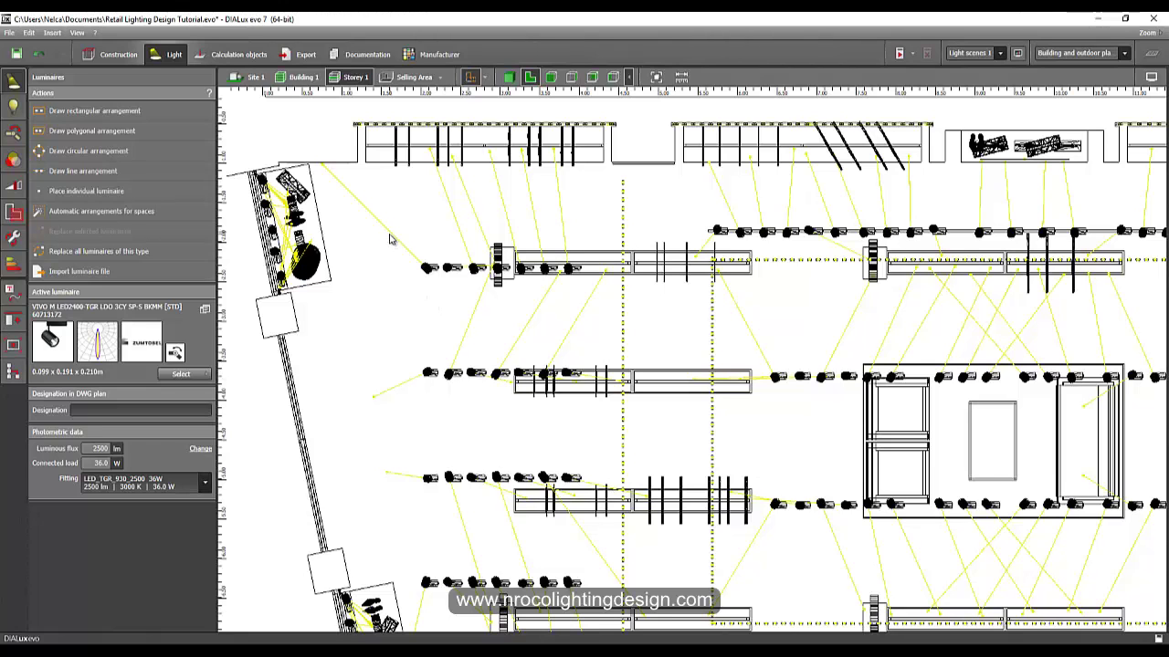
Step: Select the entrance-end spotlight of the plan's upper spotlight row and locate where its beam lands in the 3D view
double_click(427, 268)
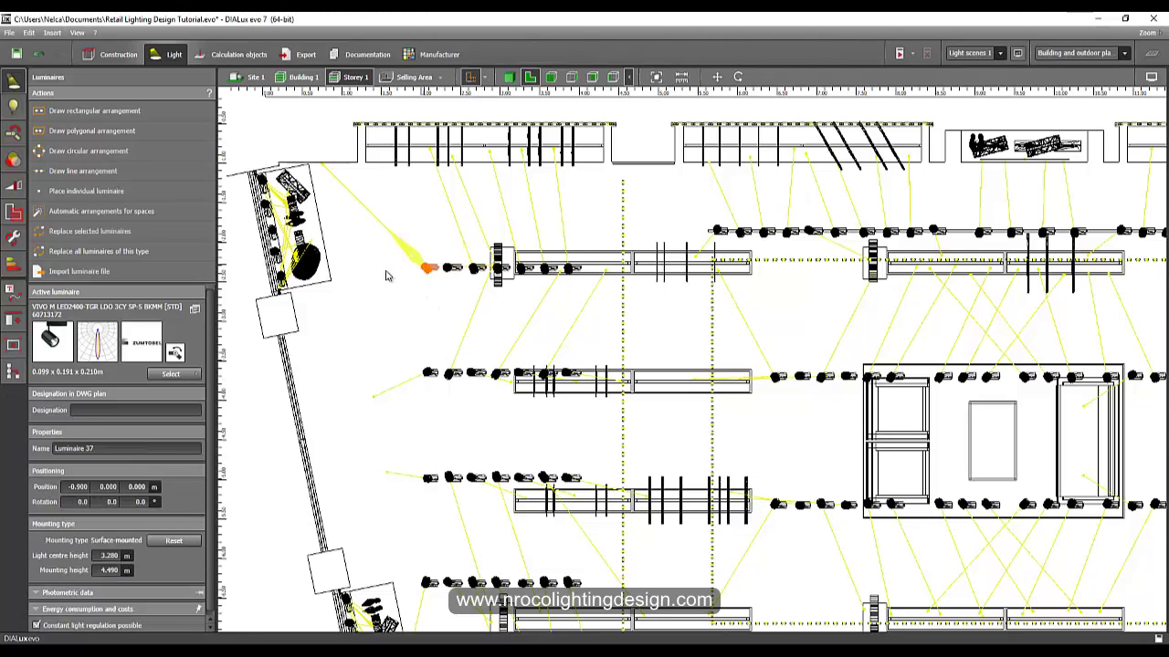
scroll(393, 113, "up", 1)
left_click(510, 78)
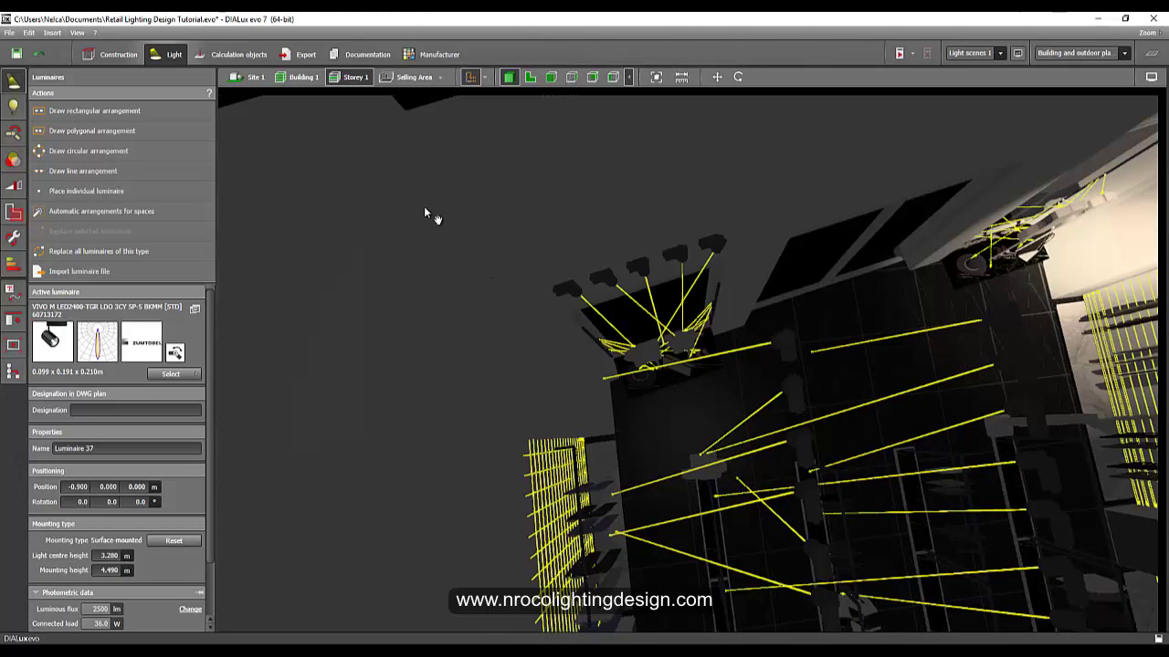
right_click_drag(423, 209, 714, 132)
scroll(713, 132, "up", 3)
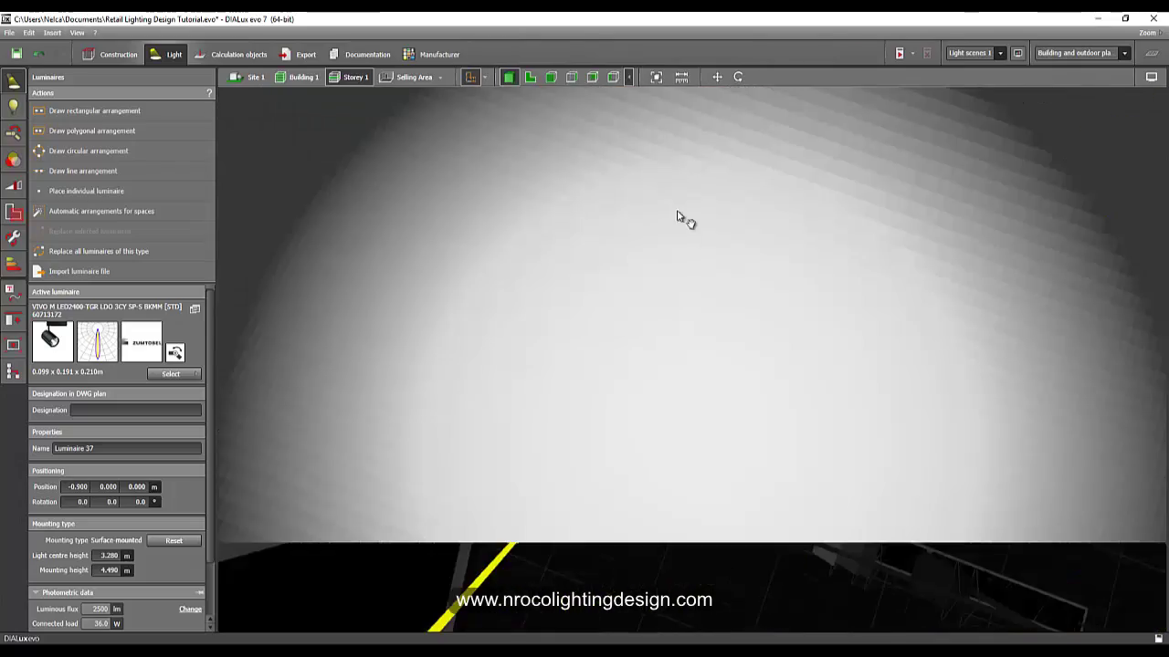
middle_click_drag(677, 212, 683, 155)
scroll(625, 235, "up", 4)
middle_click_drag(637, 220, 599, 363)
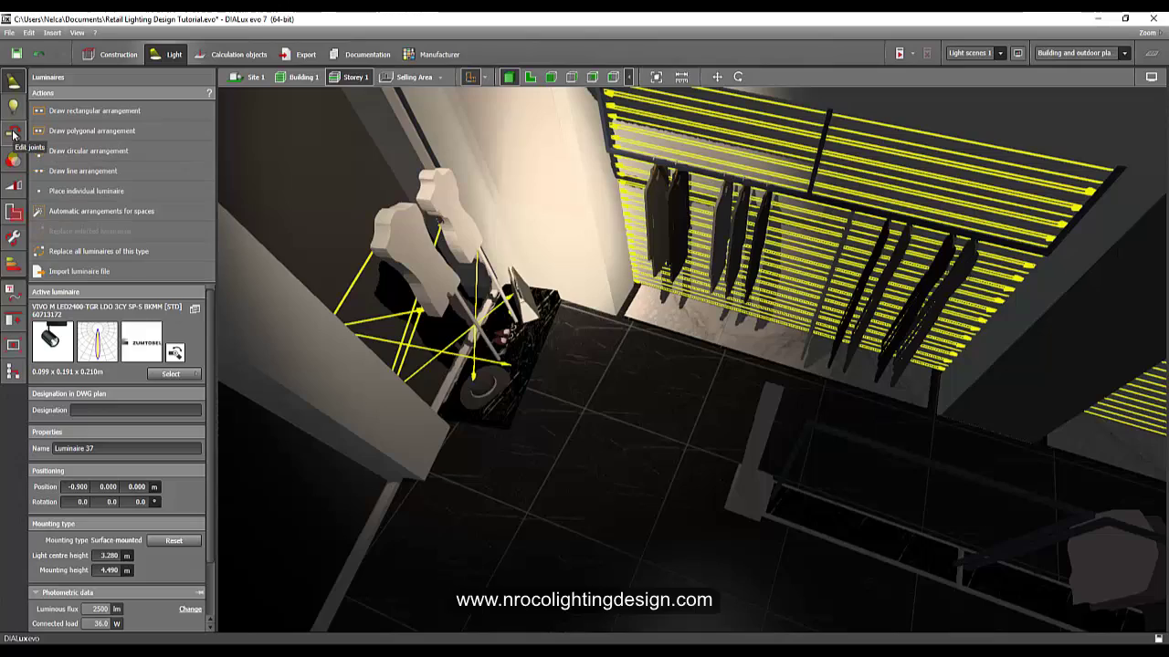
Step: Edit the spotlight's joint and set its illumination point on the base of the first wall clothing rack
left_click(13, 134)
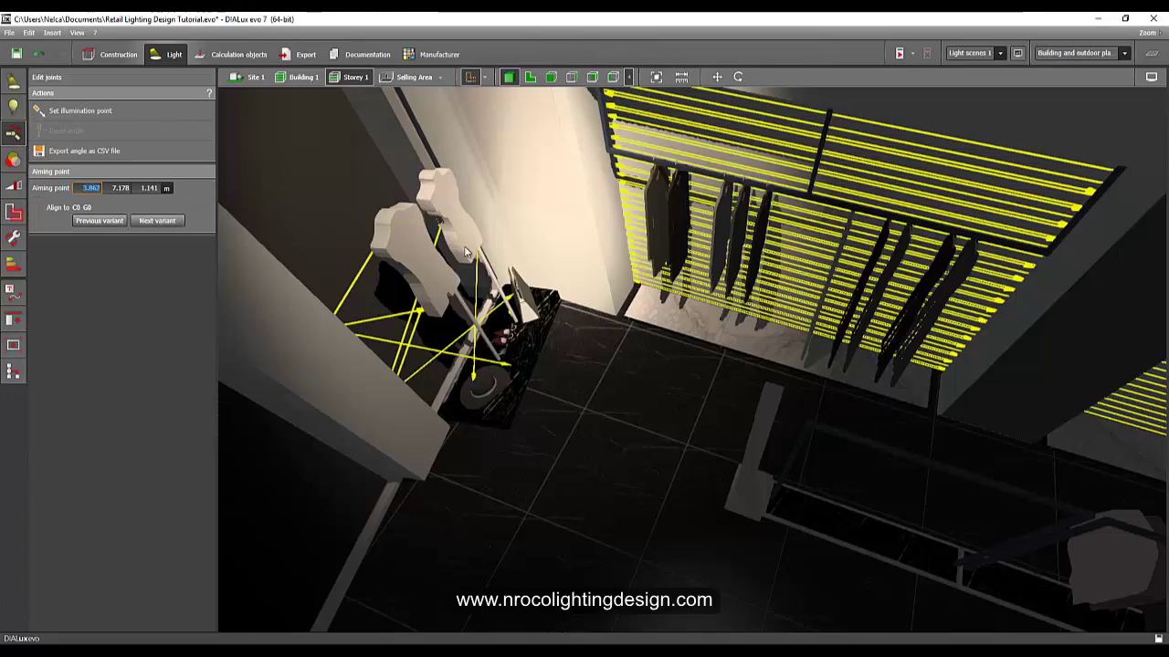
middle_click_drag(473, 329, 470, 399)
scroll(470, 399, "down", 2)
right_click_drag(470, 399, 475, 349)
middle_click_drag(547, 137, 577, 178)
left_click(530, 164)
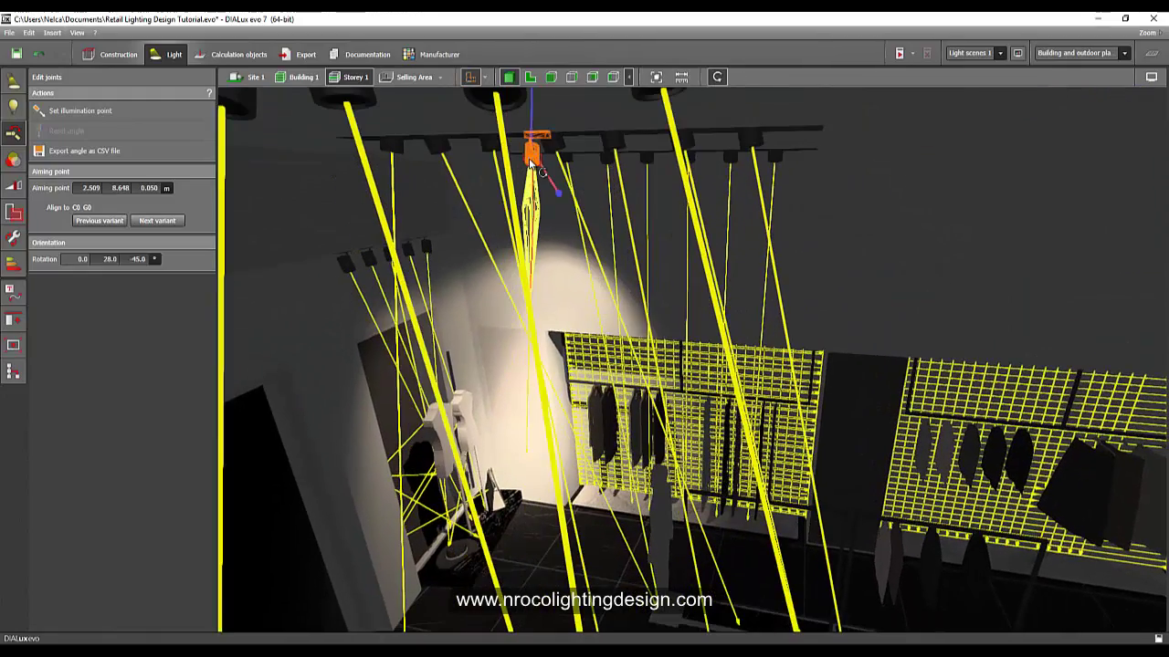
right_click_drag(459, 539, 582, 532)
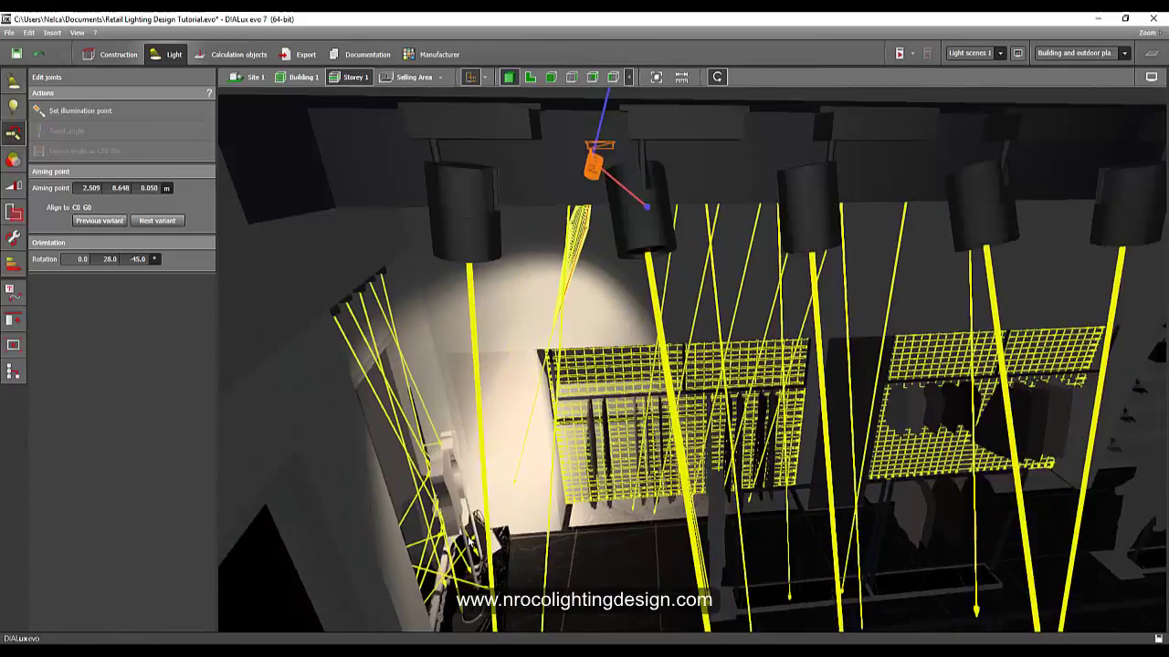
scroll(583, 533, "up", 3)
left_click(96, 112)
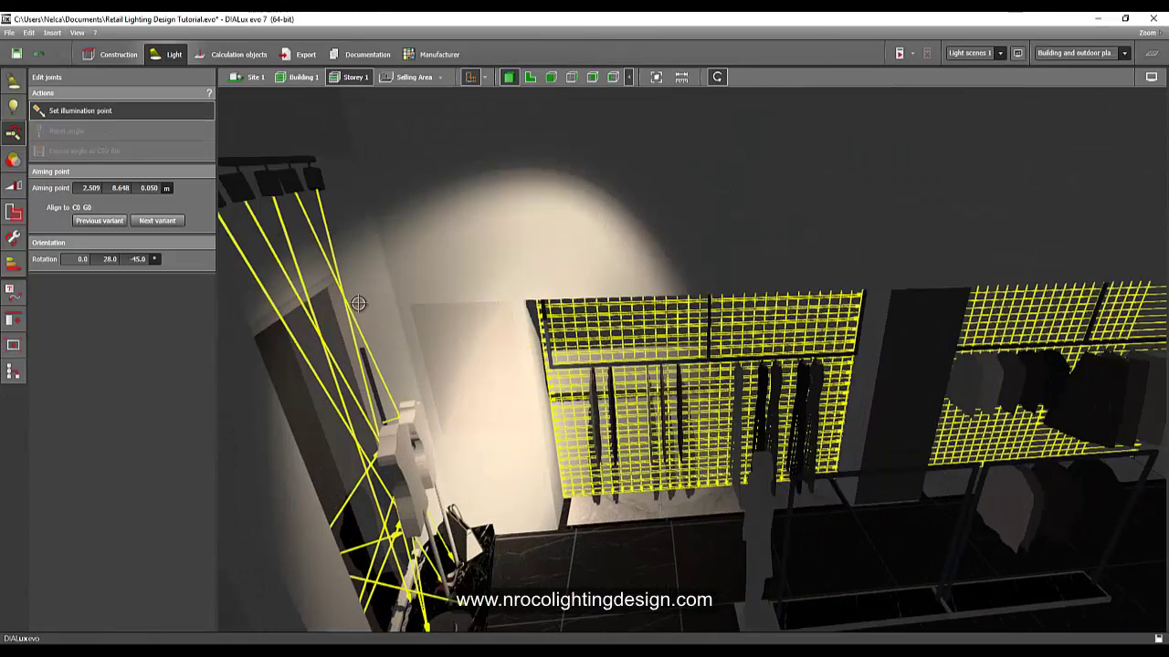
left_click(609, 512)
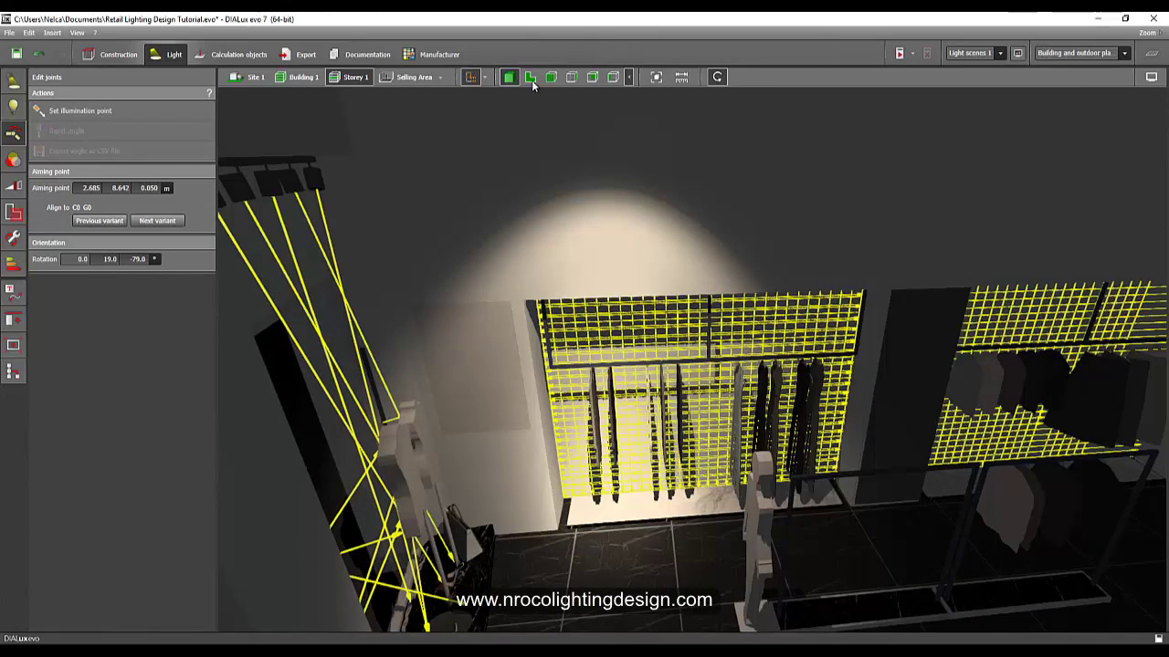
Step: Select the entrance-end spotlight of the row on the opposite side in the floor plan and show it in 3D
left_click(530, 77)
scroll(501, 265, "up", 4)
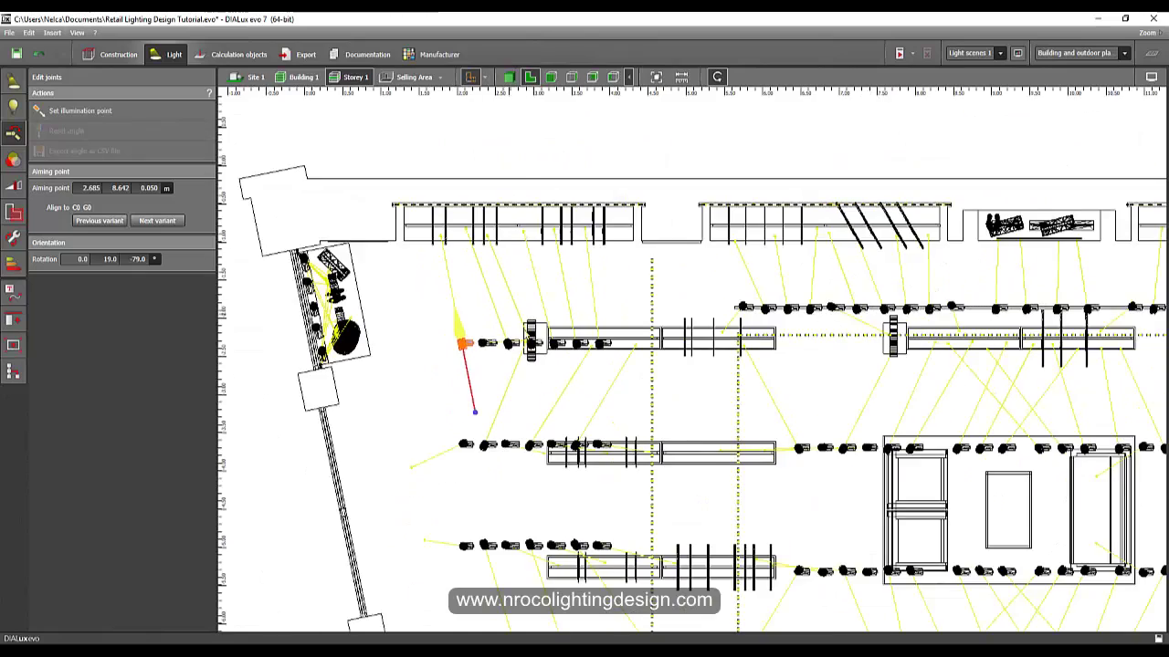
middle_click_drag(598, 617, 546, 463)
scroll(440, 404, "up", 3)
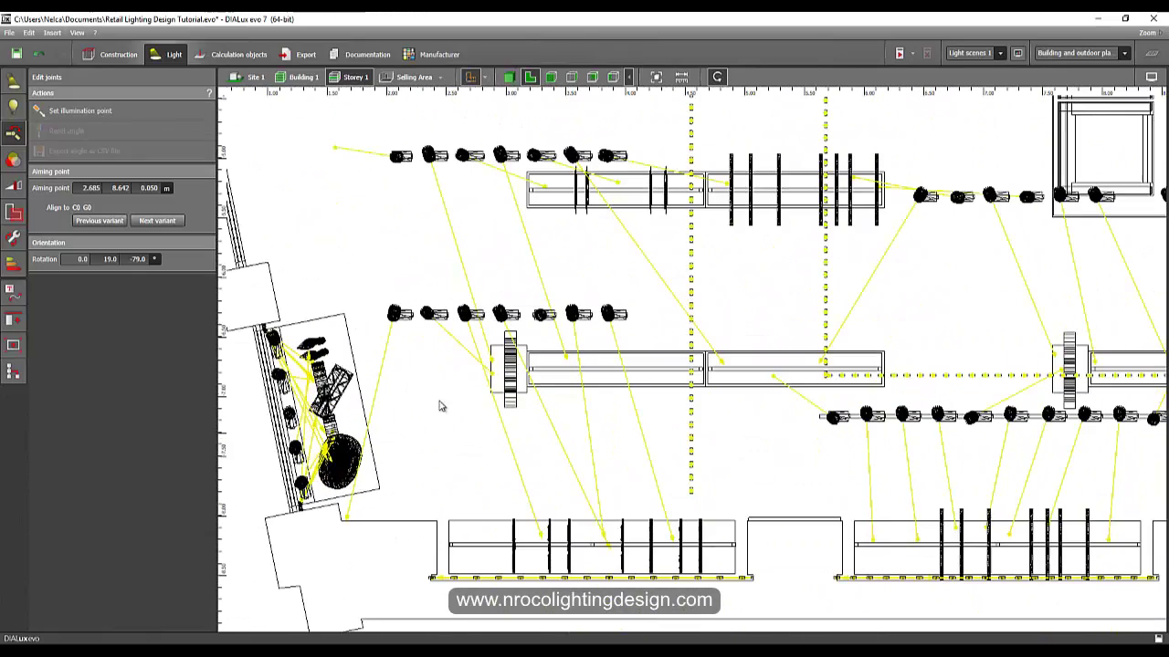
left_click(396, 315)
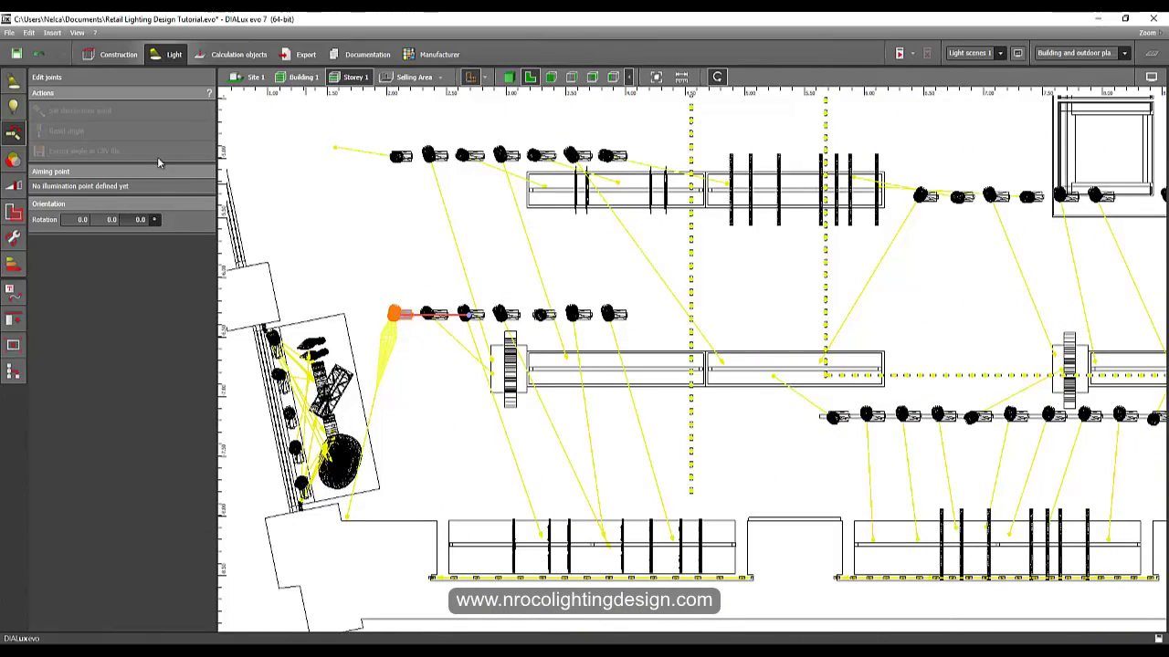
left_click(509, 78)
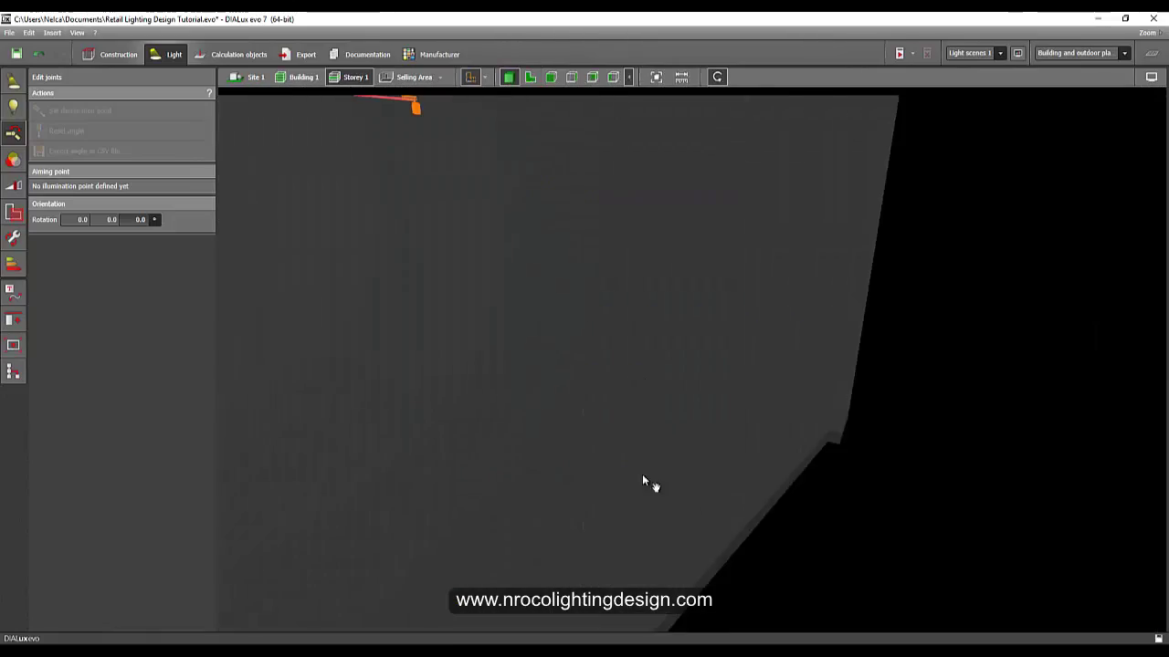
Step: Select this spotlight's head and set its illumination point on the base of the adjacent wall clothing rack
middle_click_drag(642, 480, 660, 444)
scroll(630, 449, "up", 3)
right_click_drag(621, 451, 692, 282)
scroll(692, 282, "up", 3)
right_click_drag(734, 520, 716, 387)
left_click(955, 217)
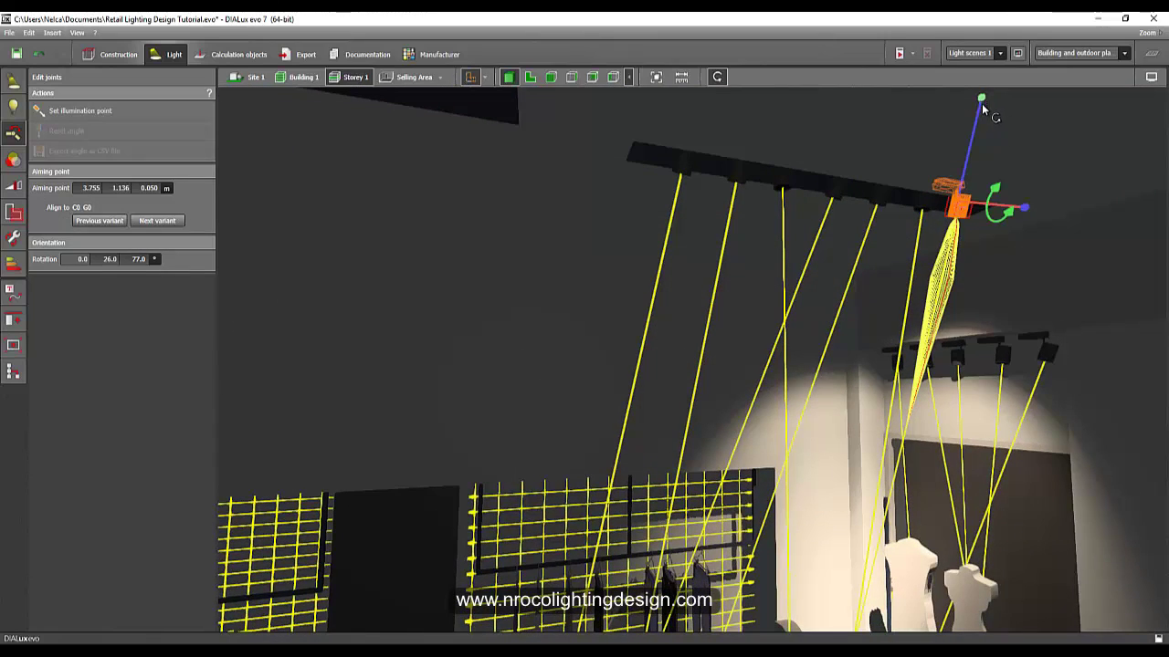
right_click_drag(641, 486, 643, 513)
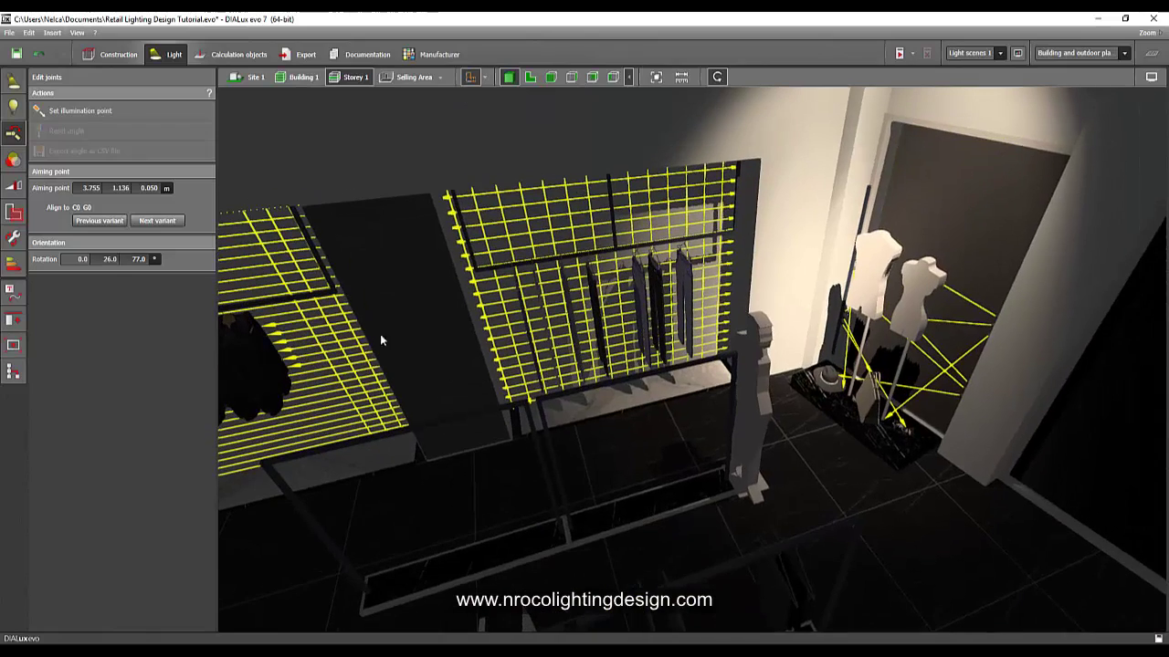
left_click(95, 116)
left_click(711, 375)
Step: Clear the selection and examine the spotlight aiming in the floor plan from the entrance rows along the plan's lower wall track
left_click(530, 79)
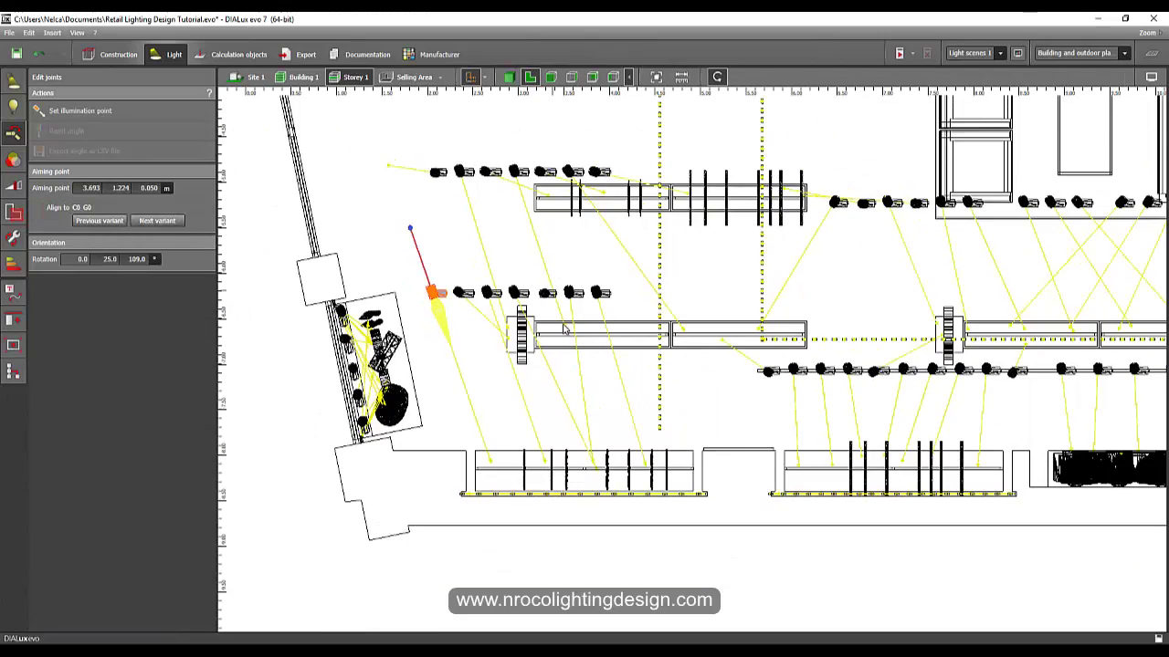
scroll(704, 383, "down", 5)
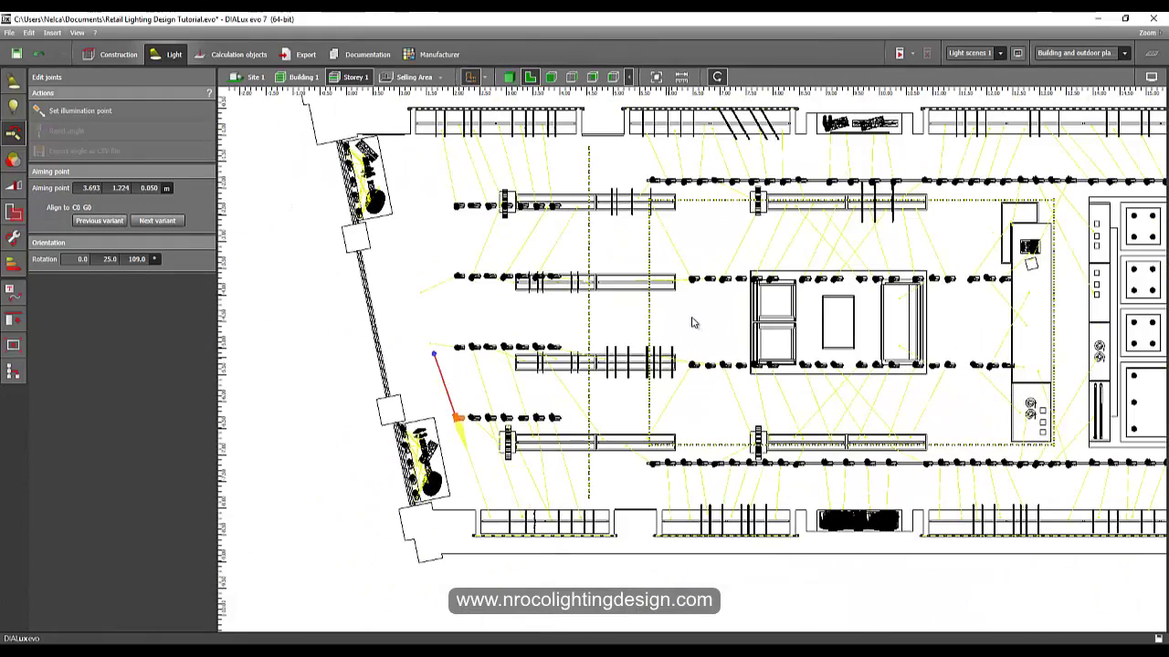
left_click(715, 317)
middle_click_drag(581, 330, 380, 342)
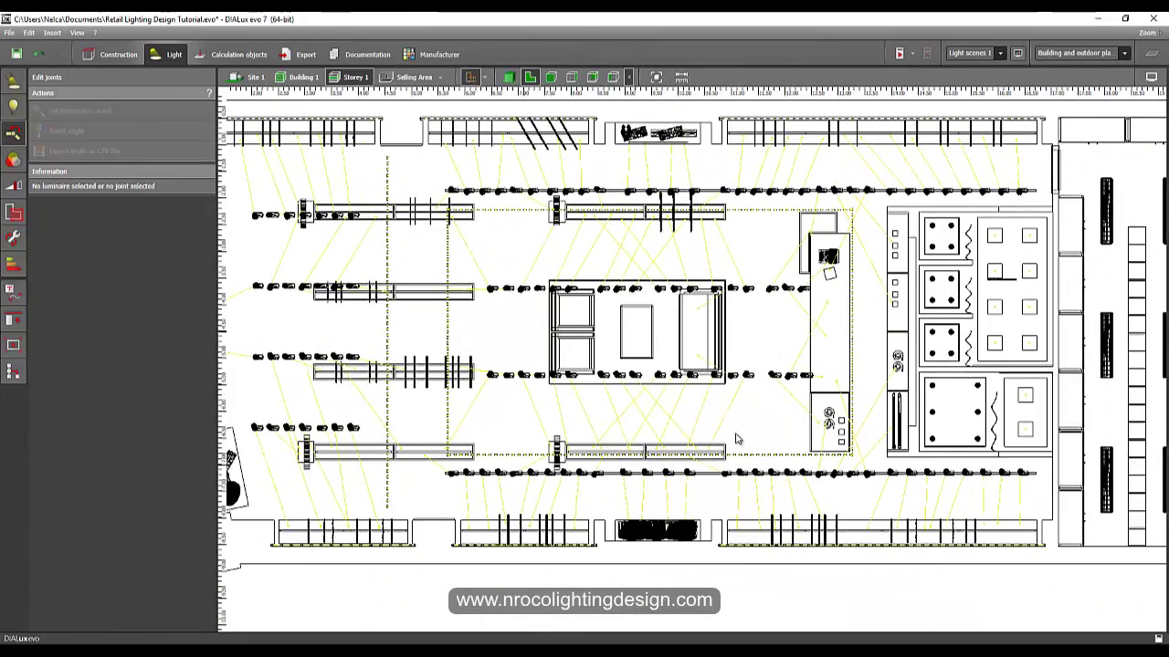
middle_click_drag(765, 422, 869, 482)
scroll(423, 319, "up", 3)
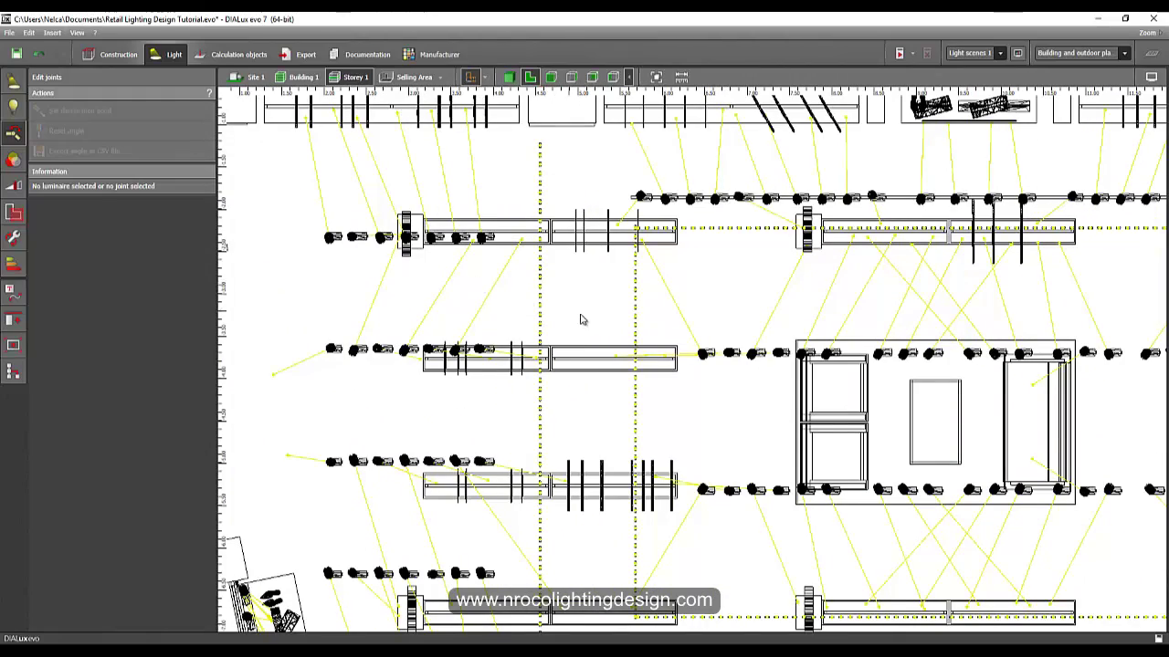
middle_click_drag(673, 319, 653, 245)
middle_click_drag(541, 388, 497, 274)
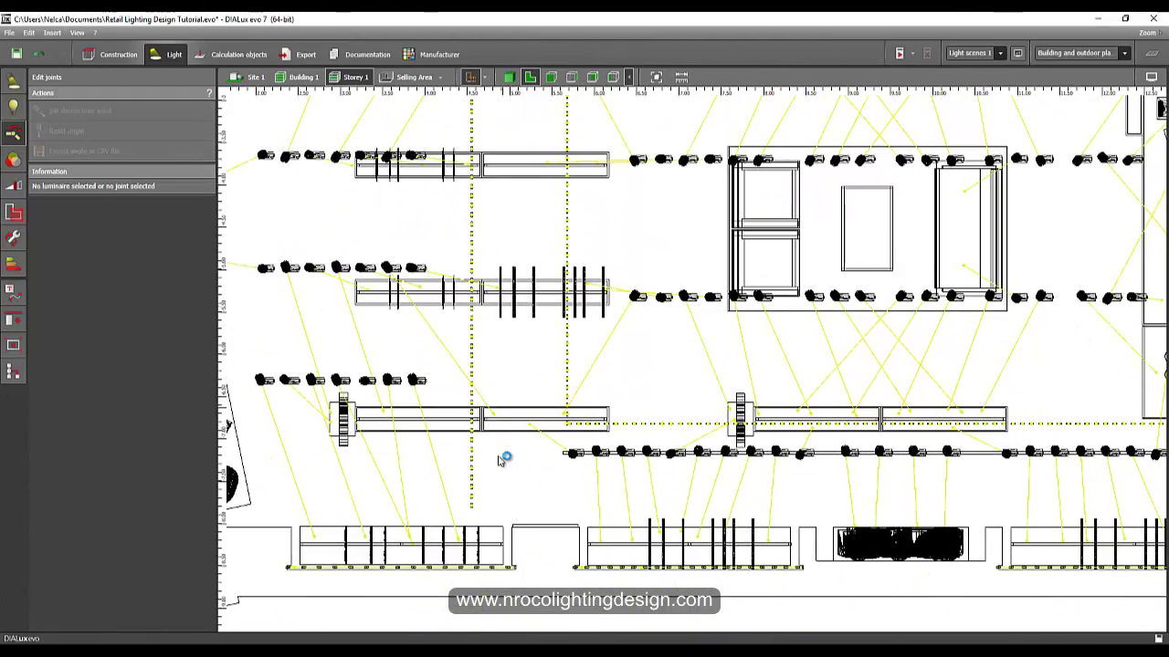
middle_click_drag(529, 486, 473, 440)
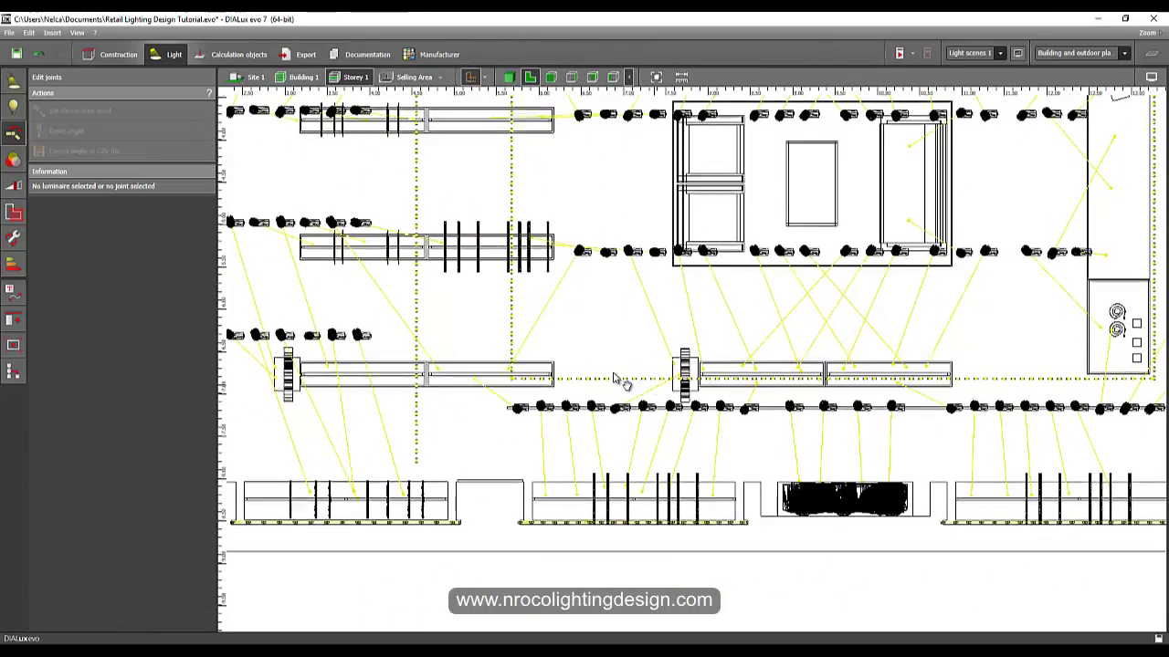
middle_click_drag(659, 373, 510, 353)
middle_click_drag(783, 399, 576, 404)
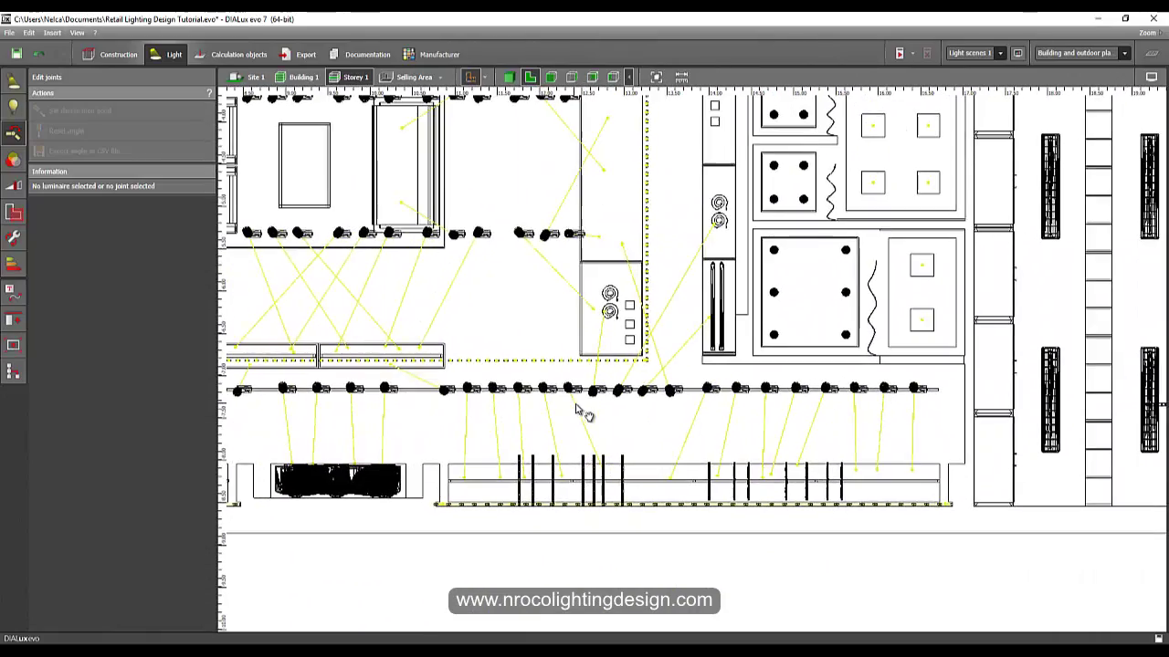
Step: Examine the spotlight aiming along the plan's upper wall track, from the cash desk area back towards the entrance
middle_click_drag(604, 313, 587, 462)
middle_click_drag(582, 353, 591, 468)
middle_click_drag(557, 401, 536, 519)
scroll(434, 333, "up", 2)
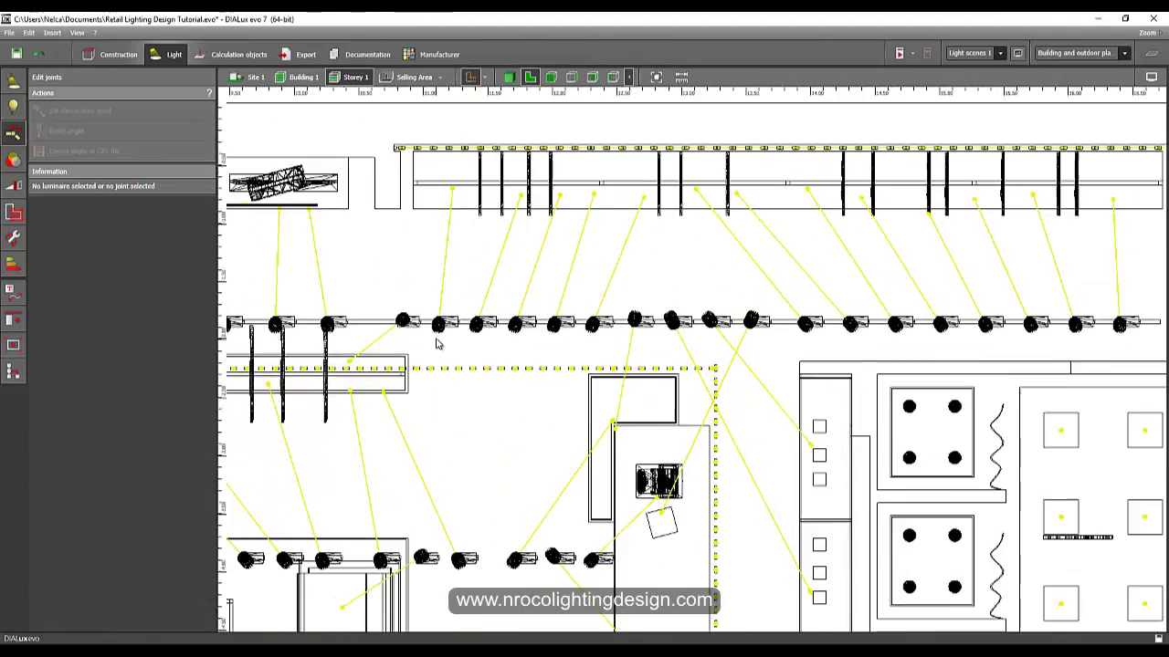
scroll(438, 343, "down", 1)
middle_click_drag(443, 303, 978, 273)
scroll(793, 297, "down", 4)
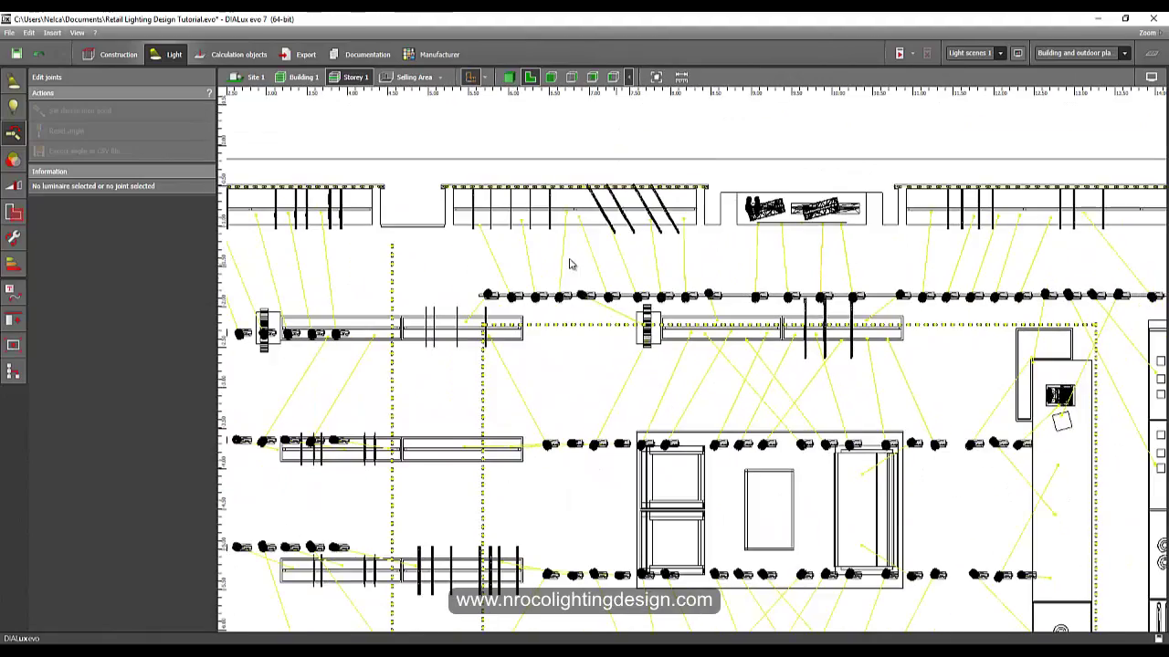
middle_click_drag(427, 255, 530, 236)
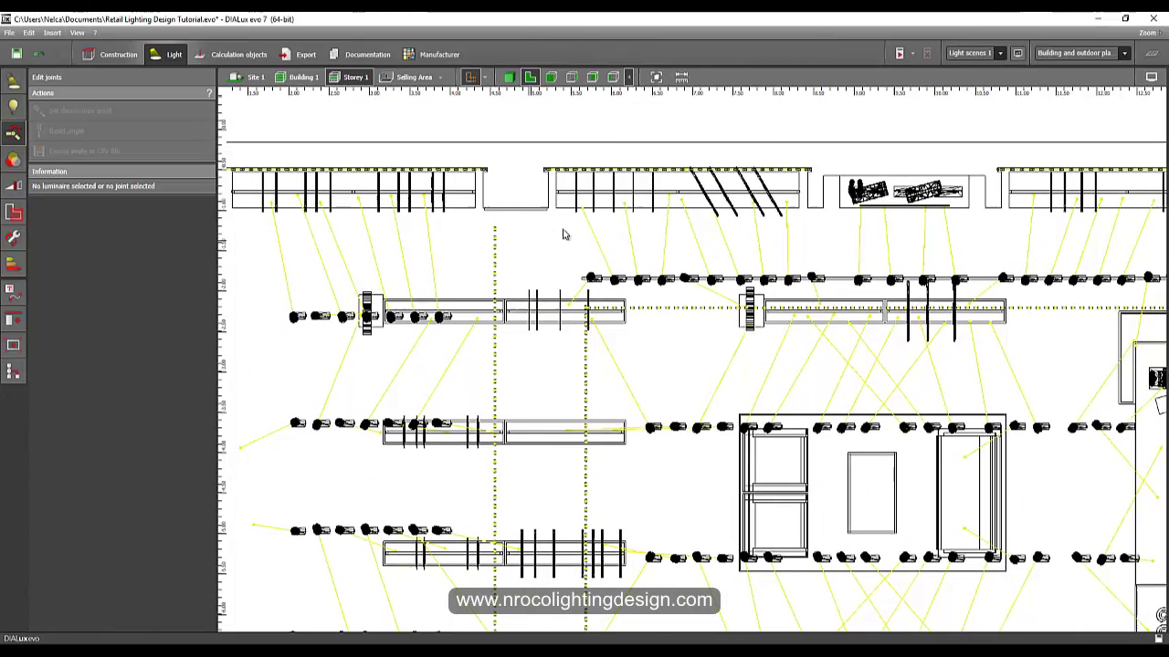
Step: Select the second spotlight on the upper wall track and set its rotation to 0.0, 10.0, -66.0°, dismissing the save reminder
scroll(619, 250, "up", 3)
left_click(613, 320)
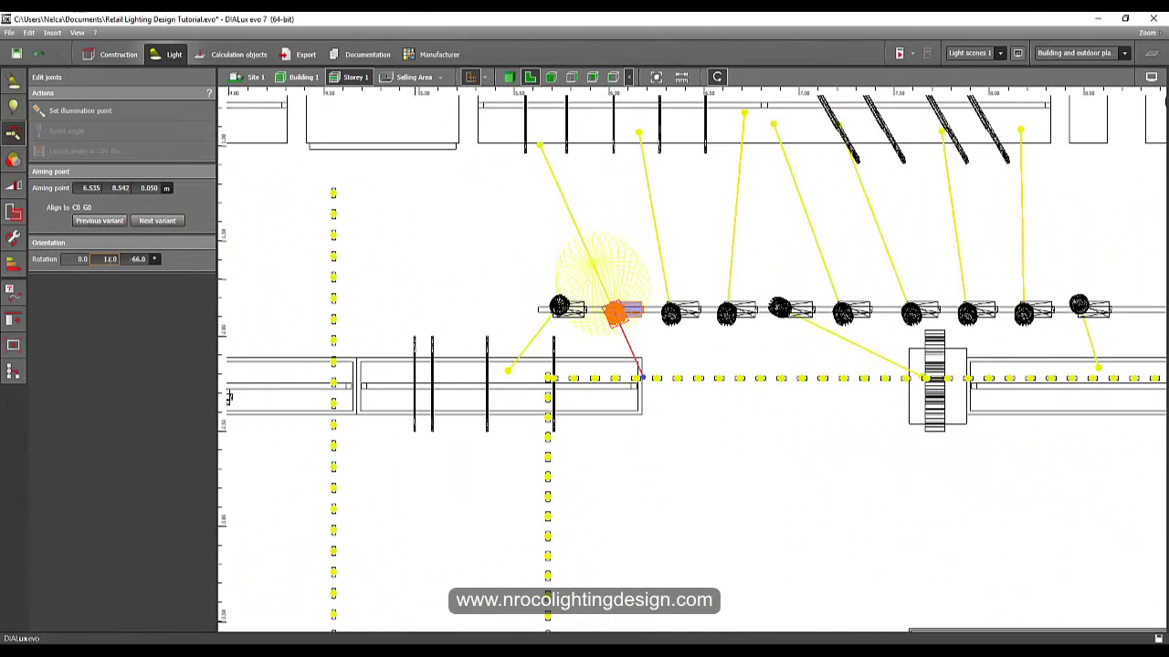
left_click(139, 261)
key("Return")
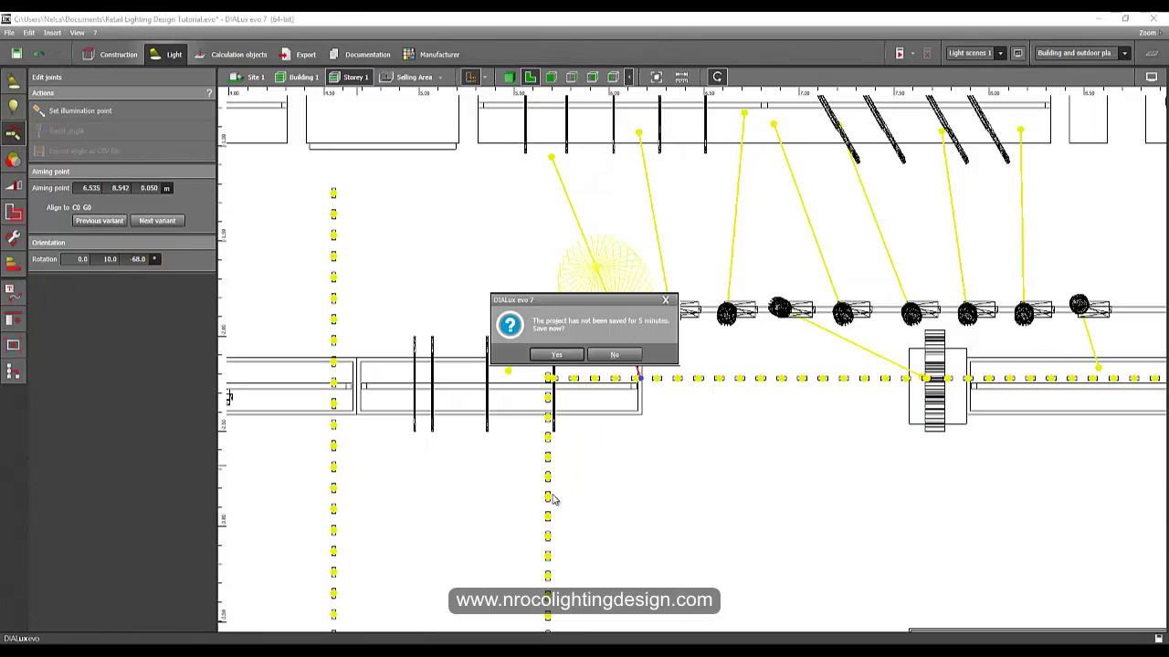
left_click(665, 300)
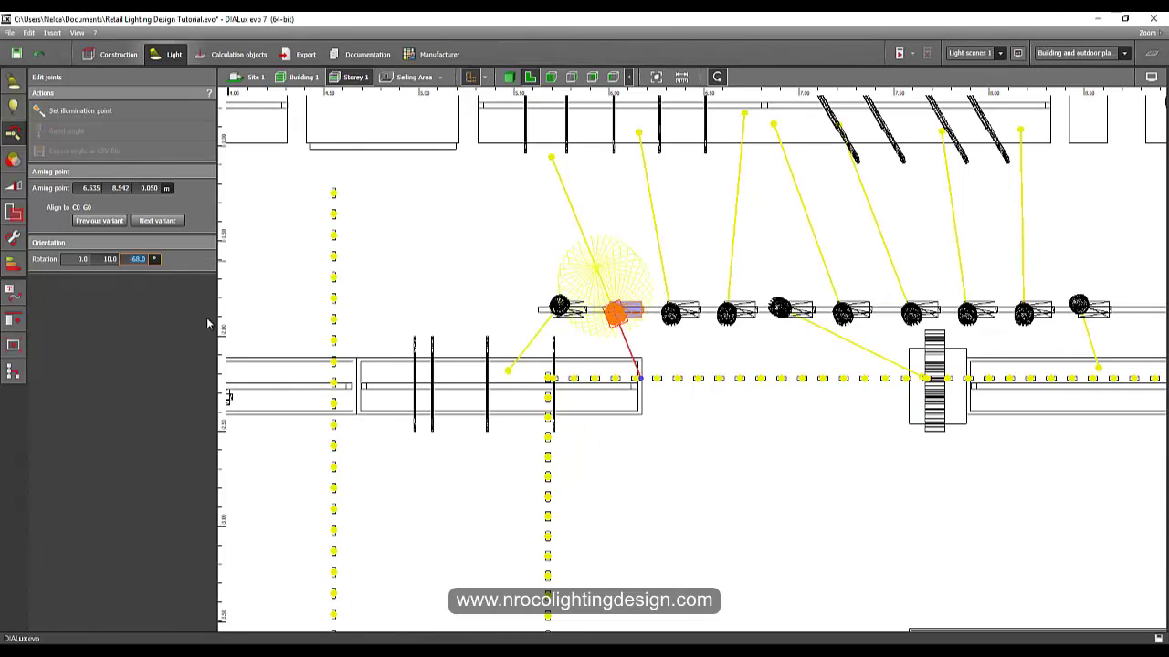
type("-64.")
key("Return")
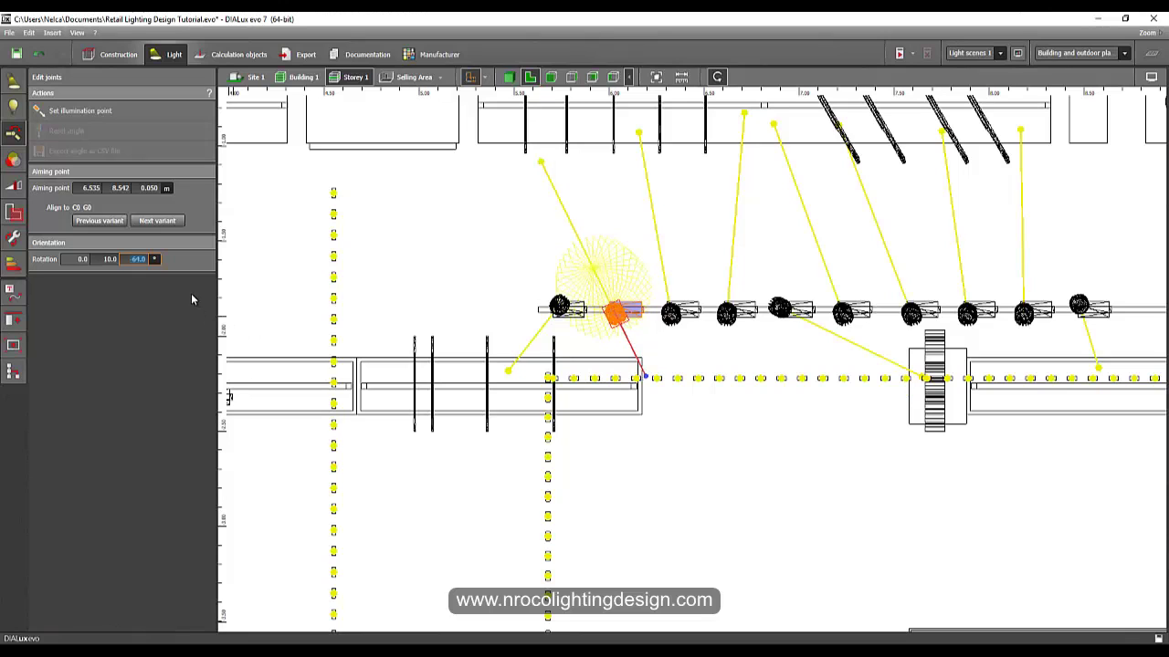
type("-66")
key("Return")
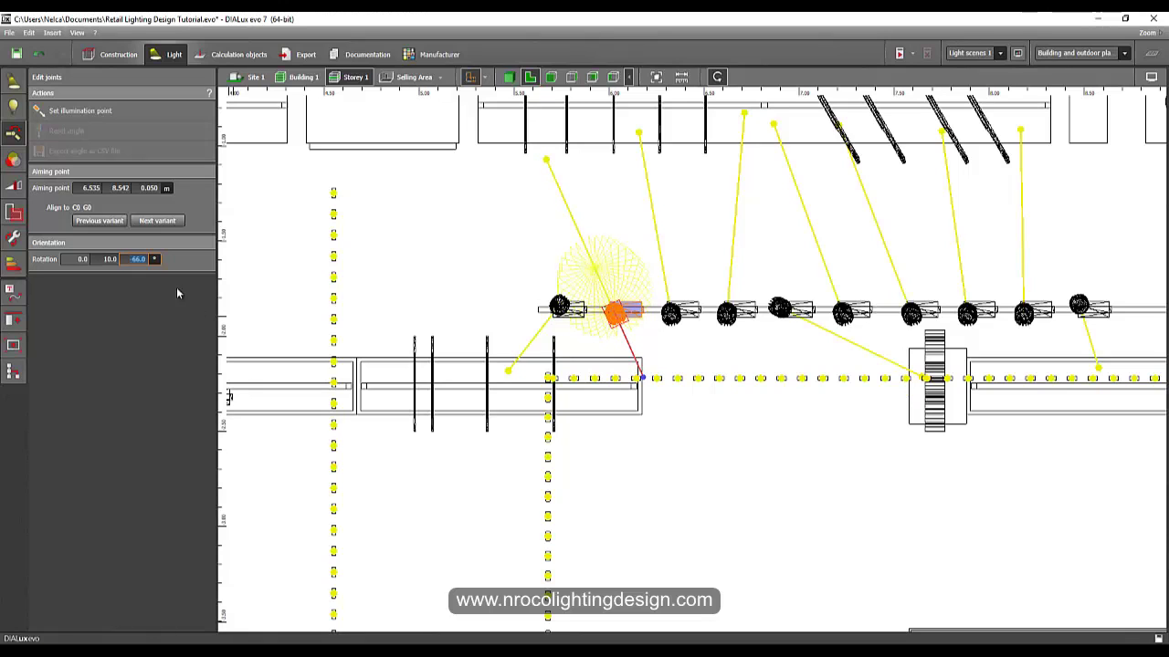
Step: Fine-tune the tilt of the second spotlight on the upper wall track through 14° and 13°, settling on 12.0°
left_click(113, 260)
type("14")
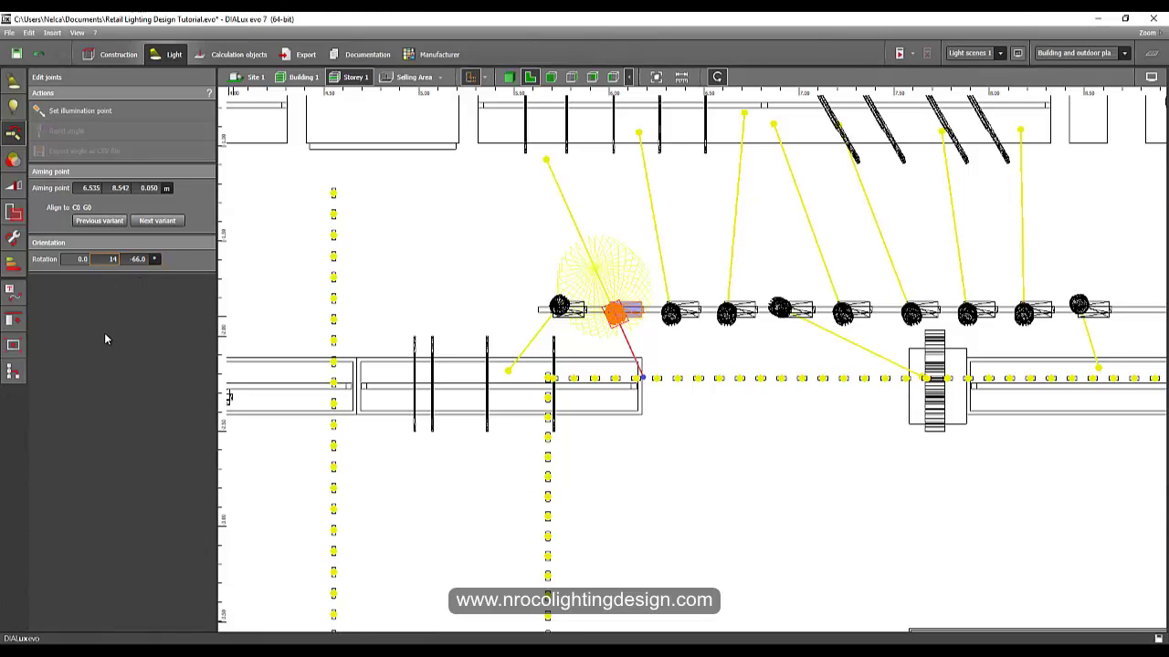
key("Return")
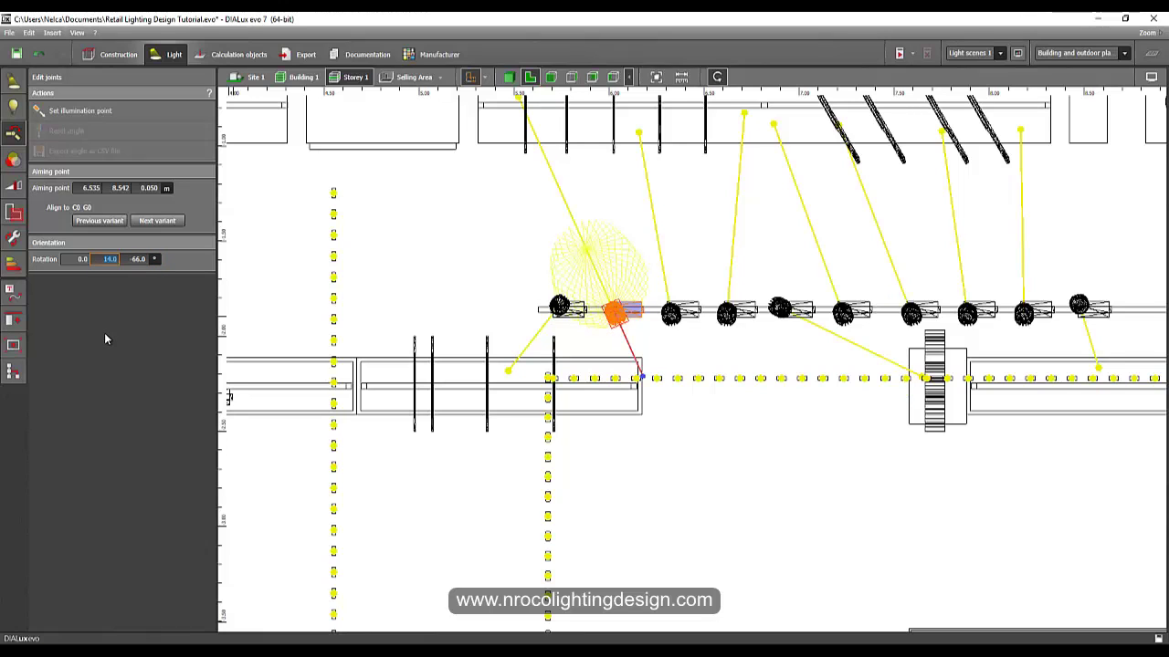
type("13")
key("Return")
middle_click_drag(417, 260, 371, 306)
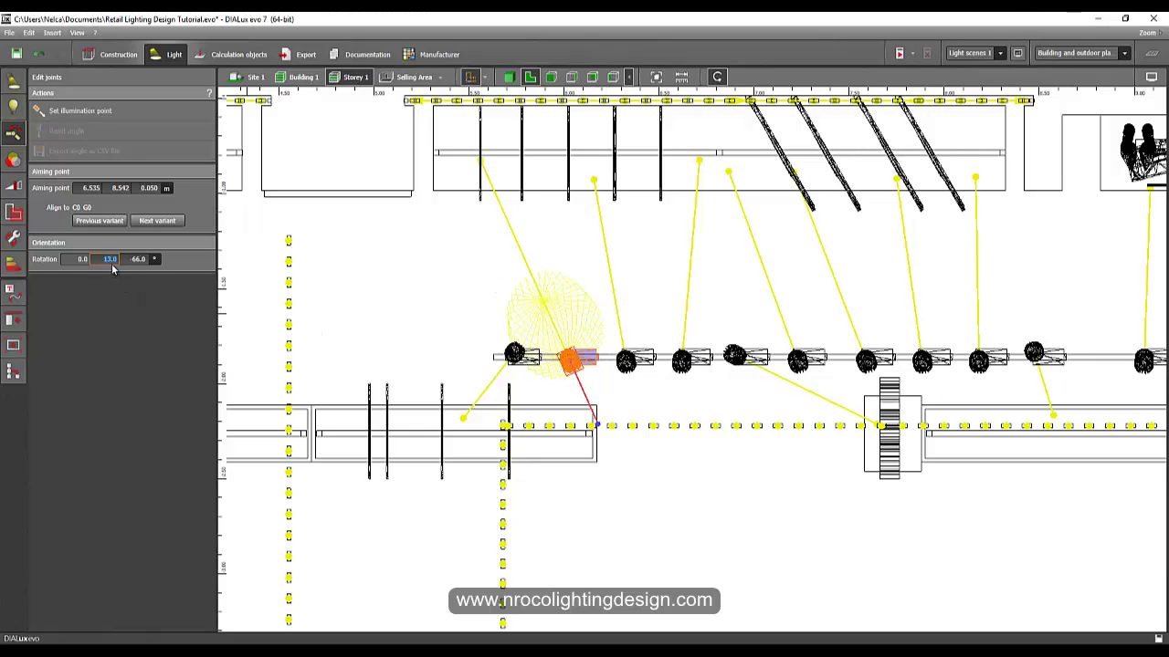
type("12")
key("Return")
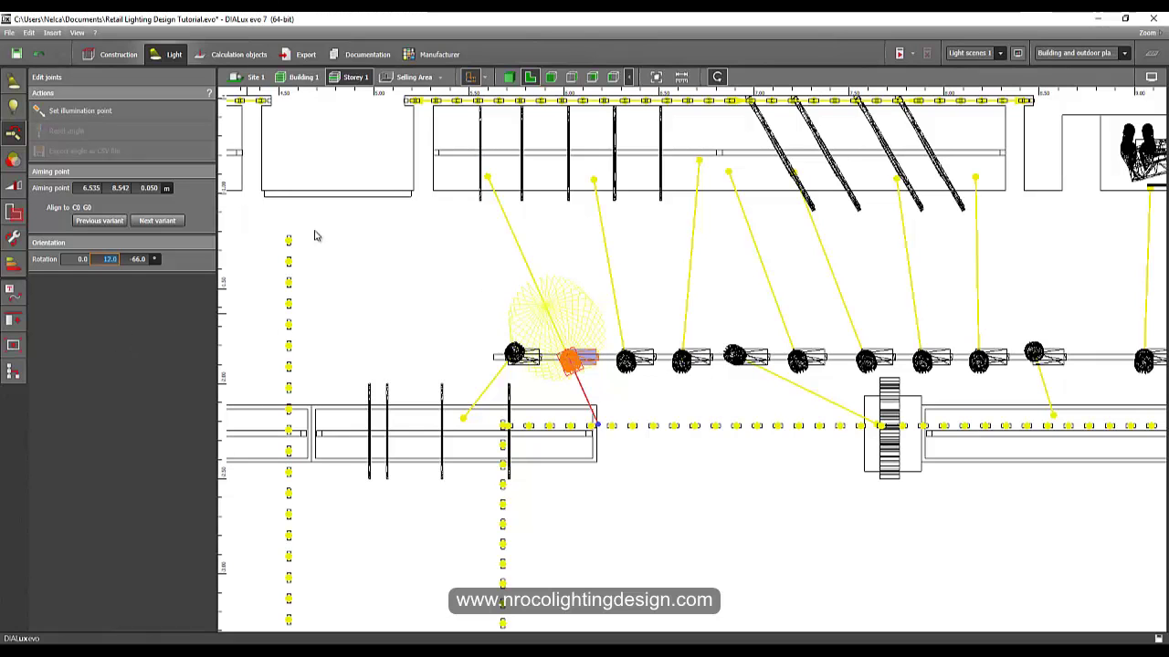
Step: Select the head of the fourth spotlight on the upper wall track and set its rotation to 0.0, 11.0, -90.0°
middle_click_drag(579, 254, 504, 276)
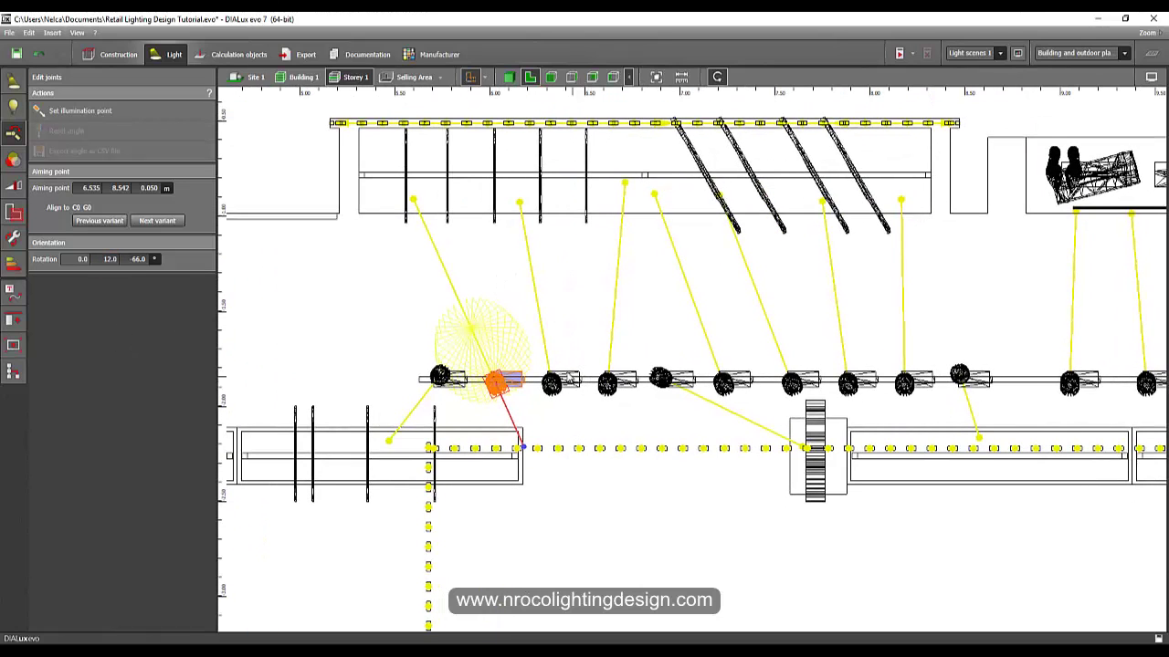
left_click(606, 393)
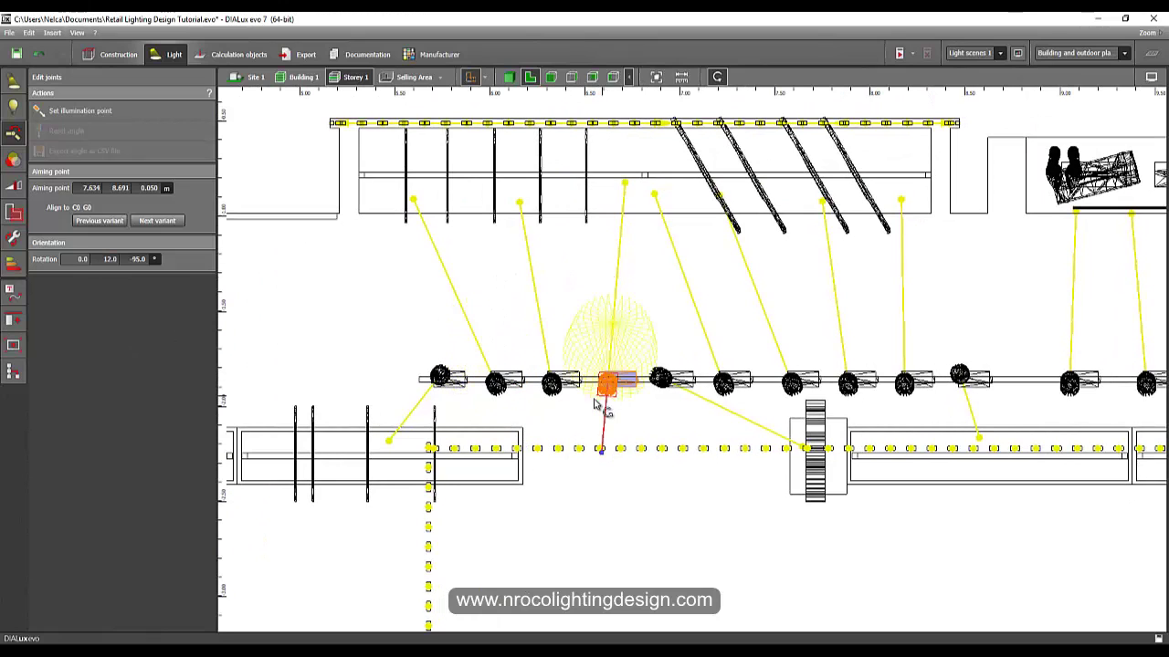
double_click(138, 261)
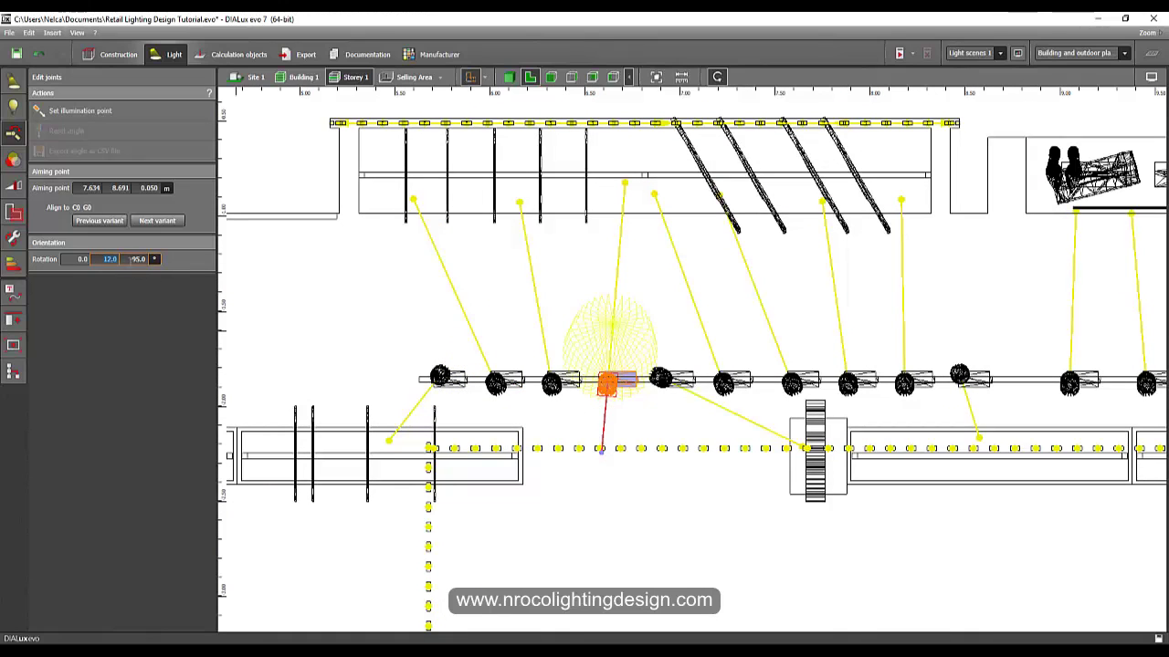
type("--90")
key("Return")
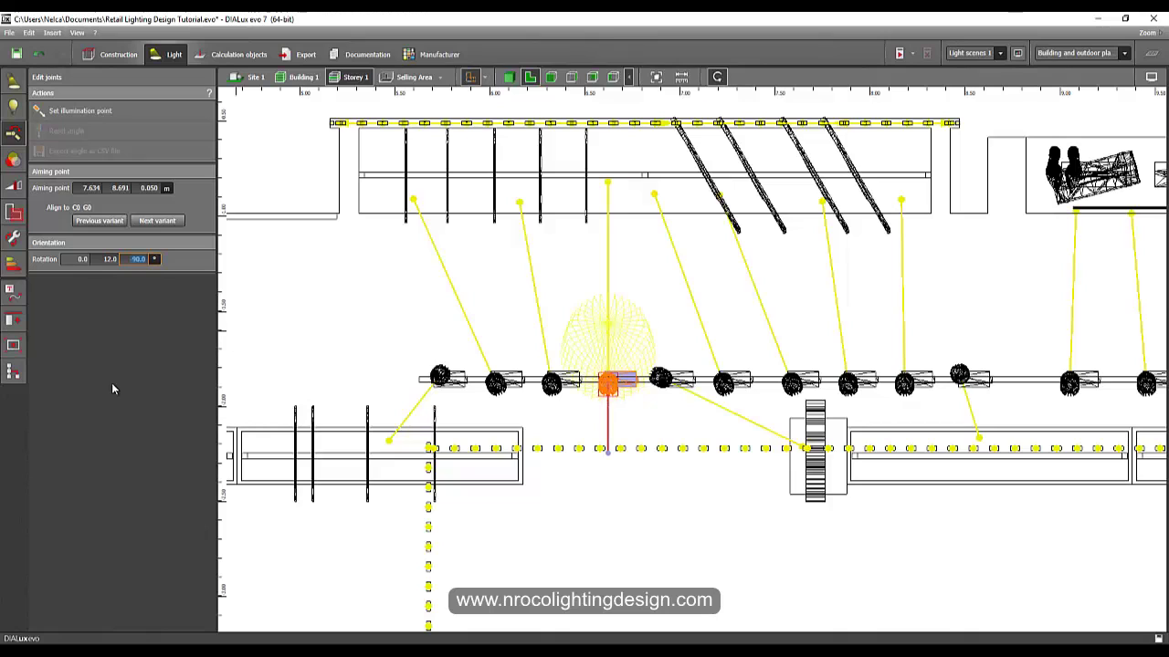
double_click(114, 263)
type("11")
key("Return")
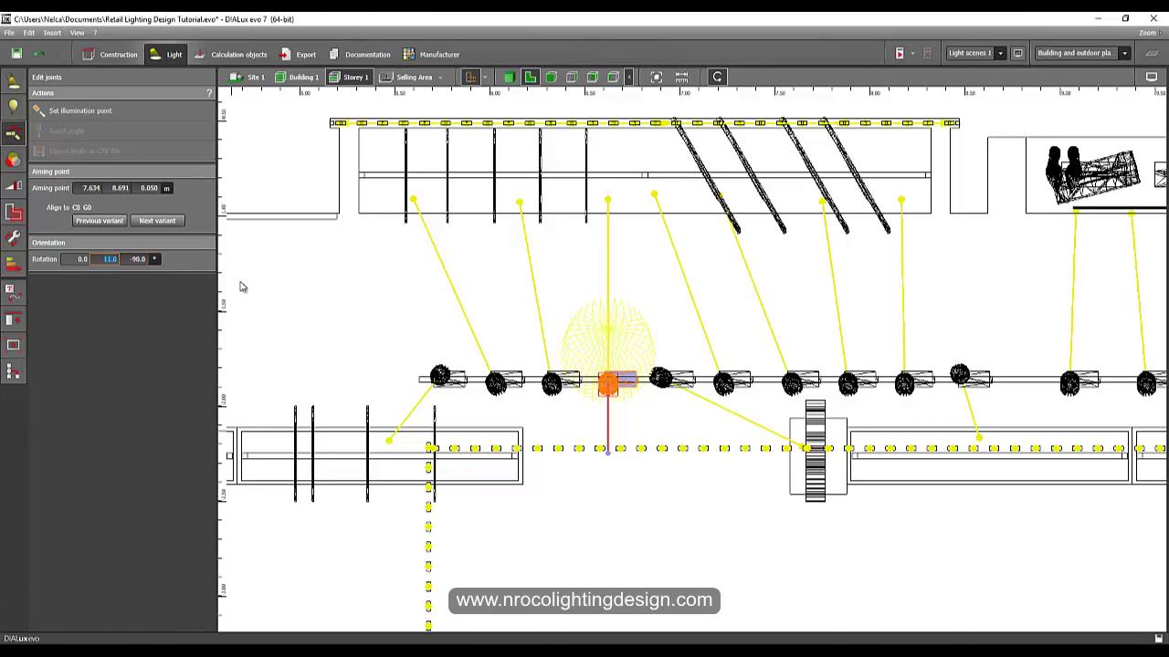
Step: Select the sixth spotlight's head on the same track and adjust its horizontal rotation, trying -68° and settling on -72.0°
middle_click_drag(674, 153, 577, 163)
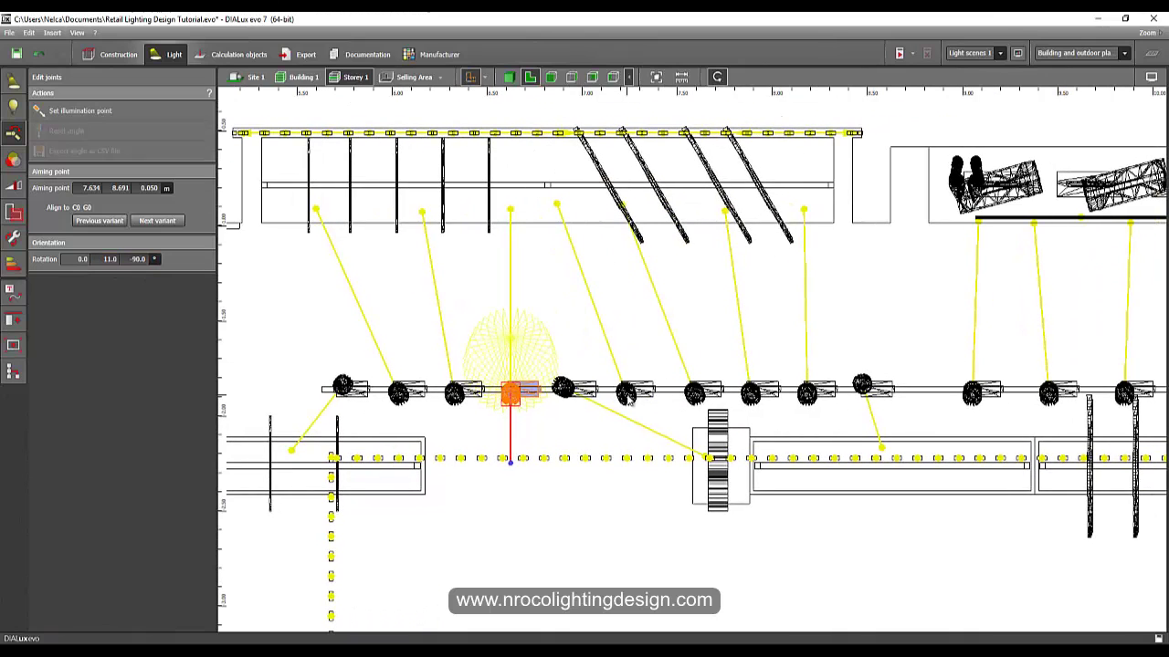
left_click(627, 394)
double_click(113, 261)
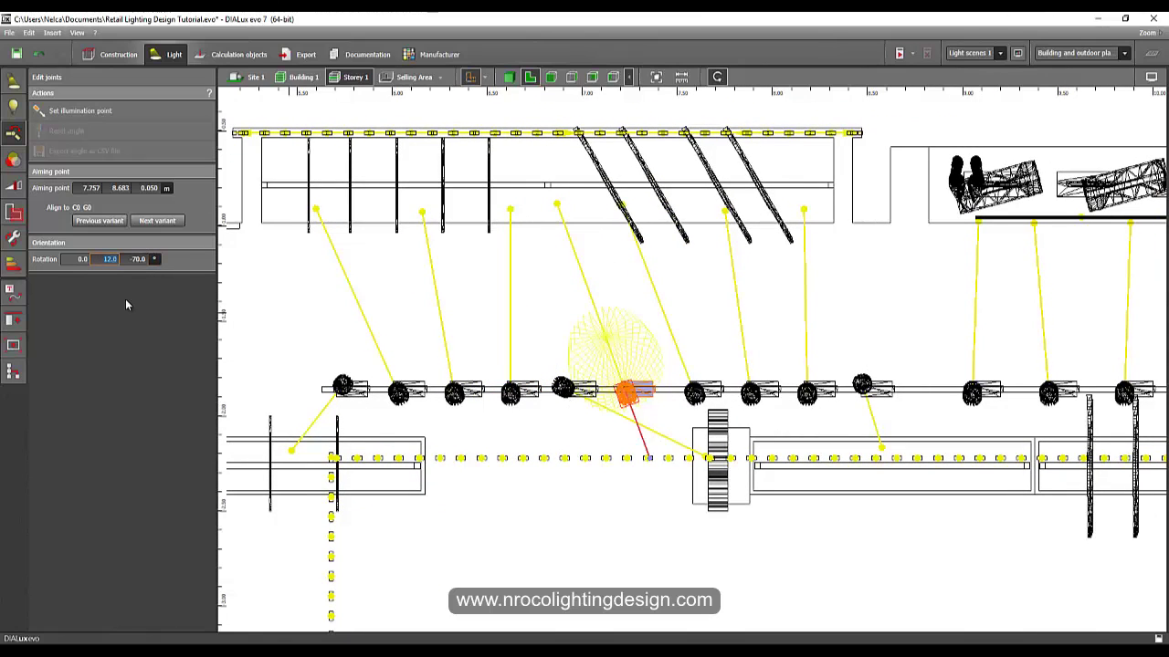
left_click(122, 264)
type("-68")
key("Return")
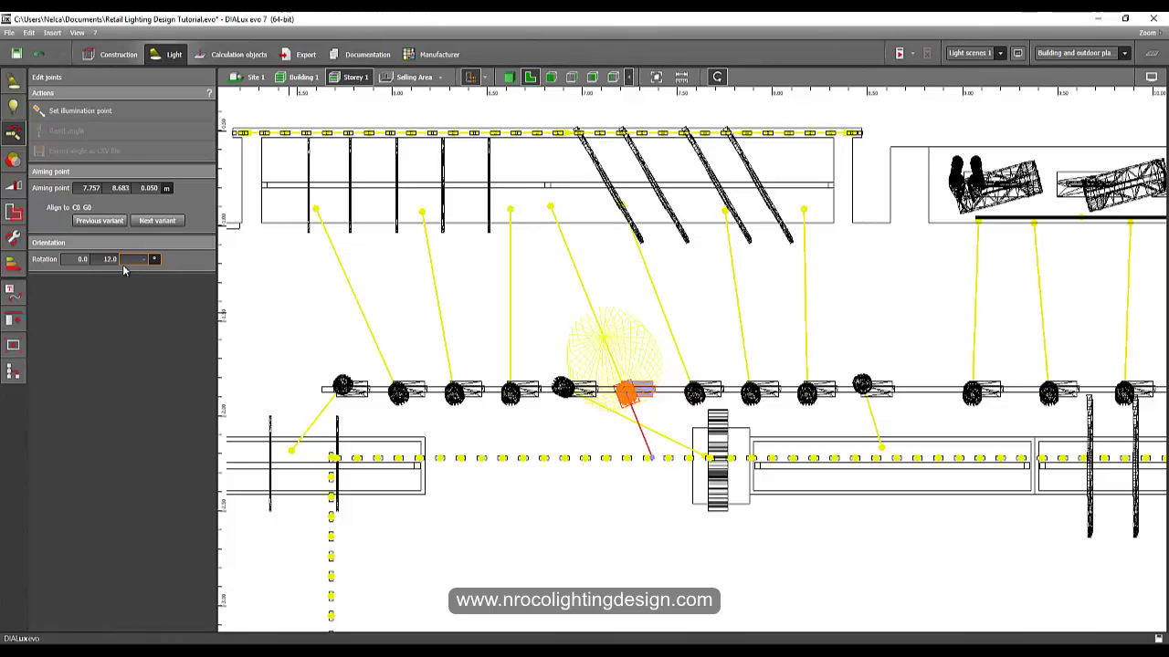
type("-72")
key("Return")
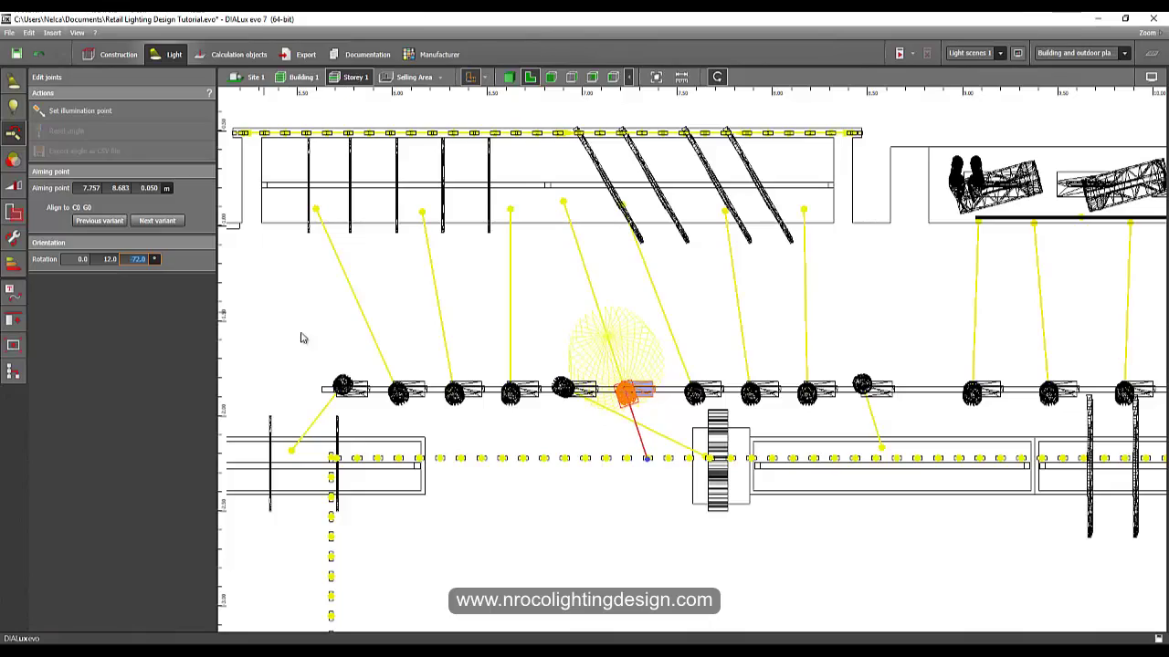
Step: Examine the spotlight aiming farther along the upper wall track, up to the area above the L-shaped fixture
middle_click_drag(390, 343, 378, 335)
scroll(378, 337, "down", 3)
middle_click_drag(773, 393, 581, 315)
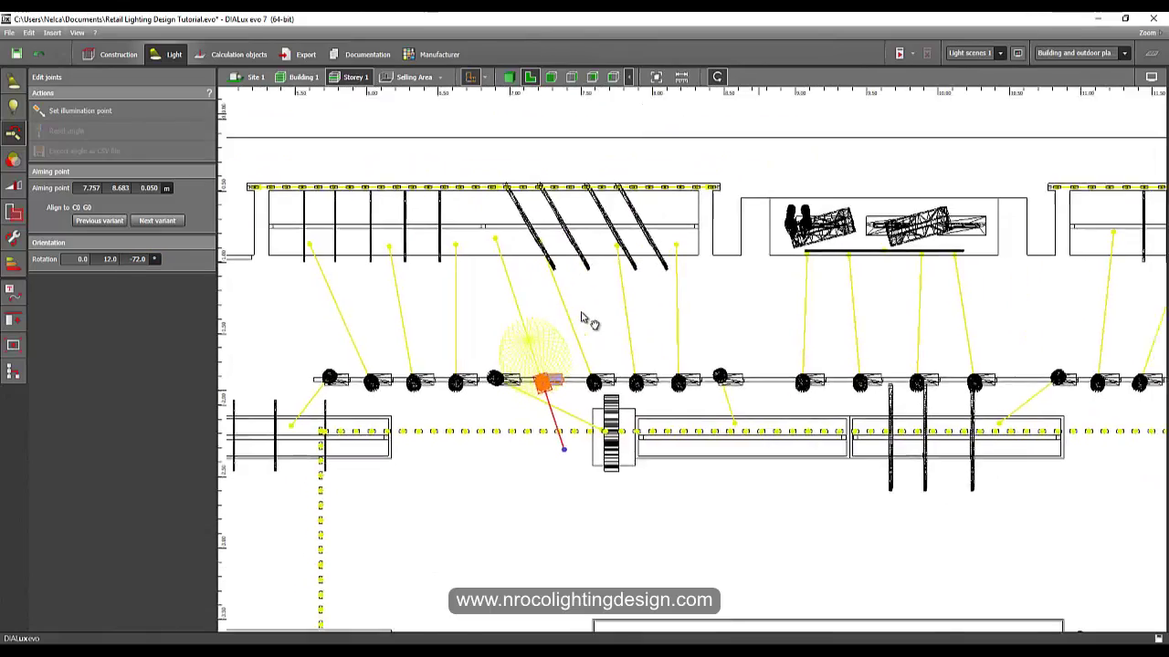
middle_click_drag(808, 378, 585, 383)
middle_click_drag(665, 387, 554, 394)
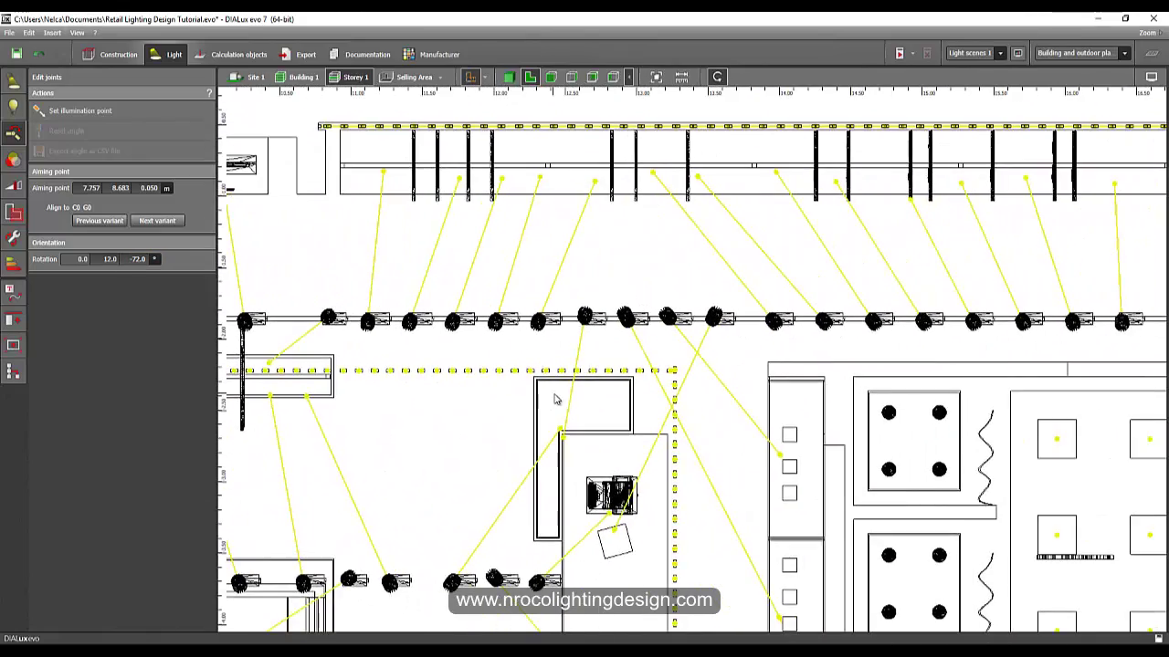
scroll(560, 398, "down", 3)
Step: Switch to the calculated Kooples project and examine the Selling Area's wall clothing racks in the false-colour display
left_click(254, 650)
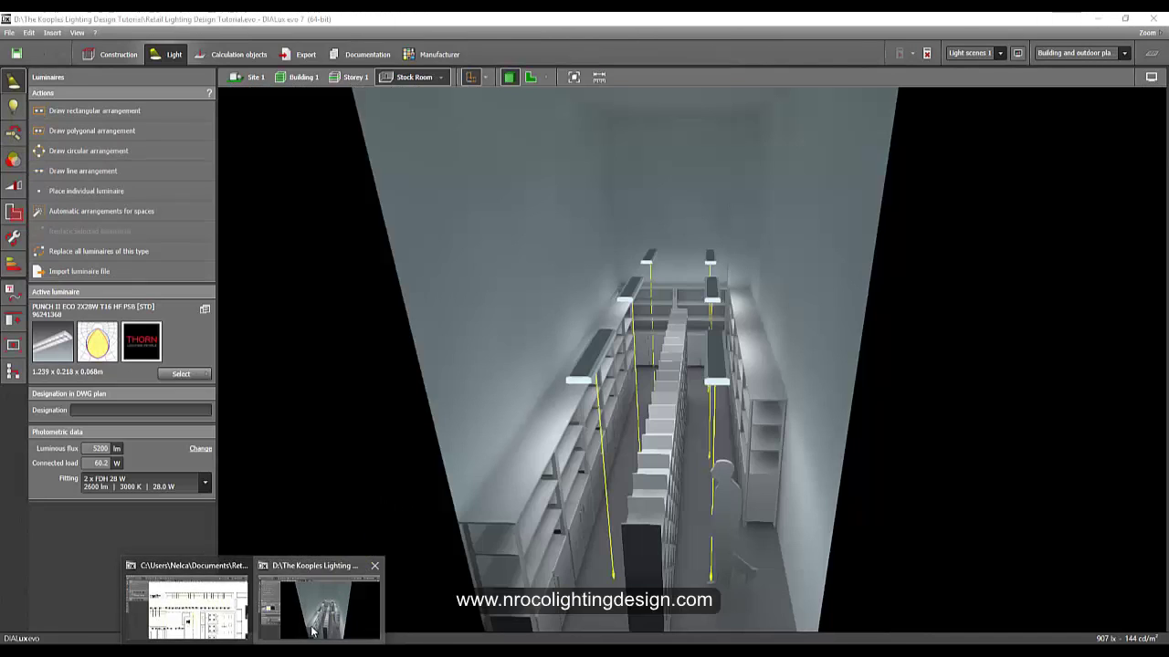
left_click(312, 630)
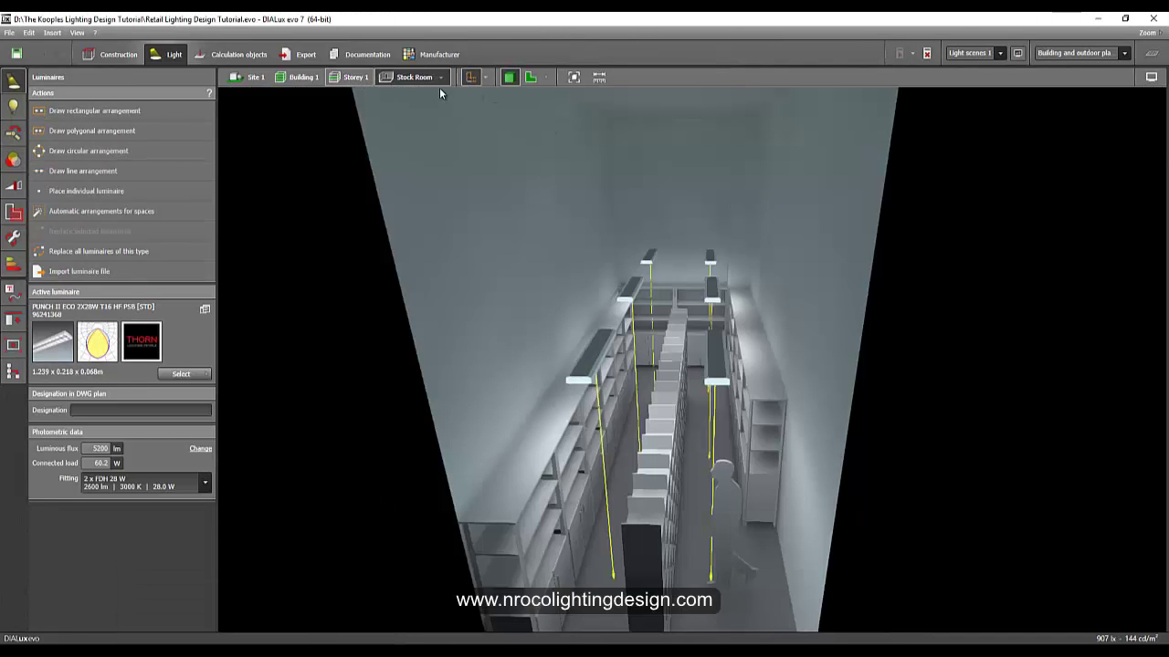
left_click(441, 80)
left_click(464, 98)
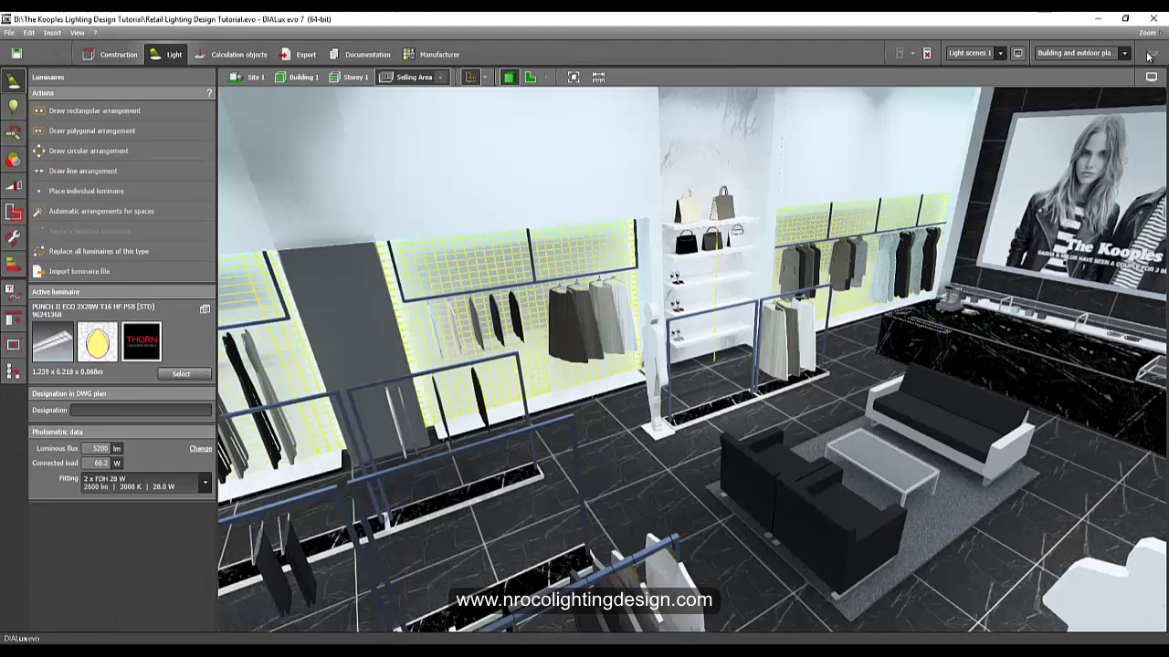
left_click(1151, 76)
left_click(1067, 94)
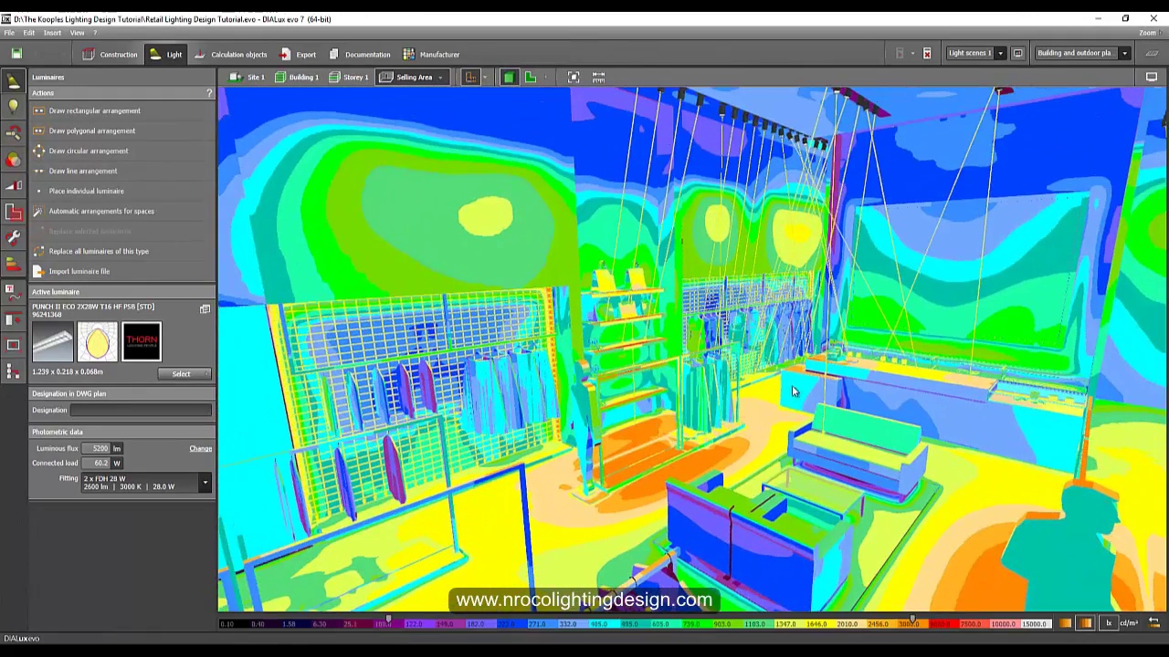
right_click_drag(792, 391, 859, 208)
scroll(859, 209, "up", 1)
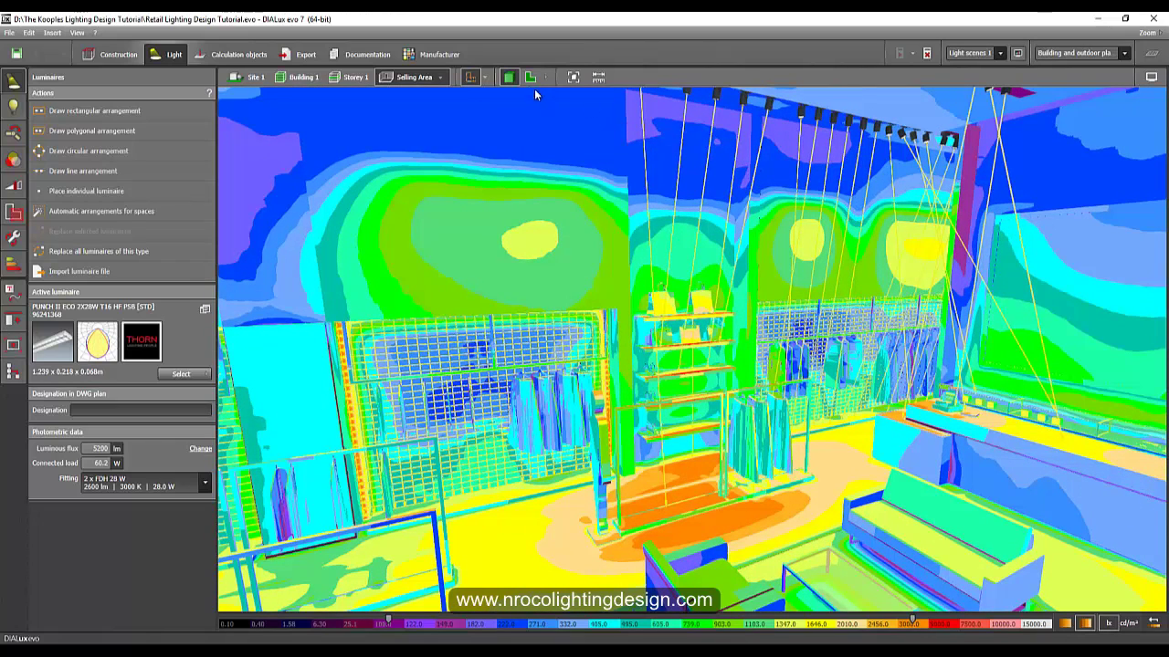
Step: Switch back to the tutorial floor plan and select the line arrangement of four spotlights above the L-shaped fixture
left_click(252, 651)
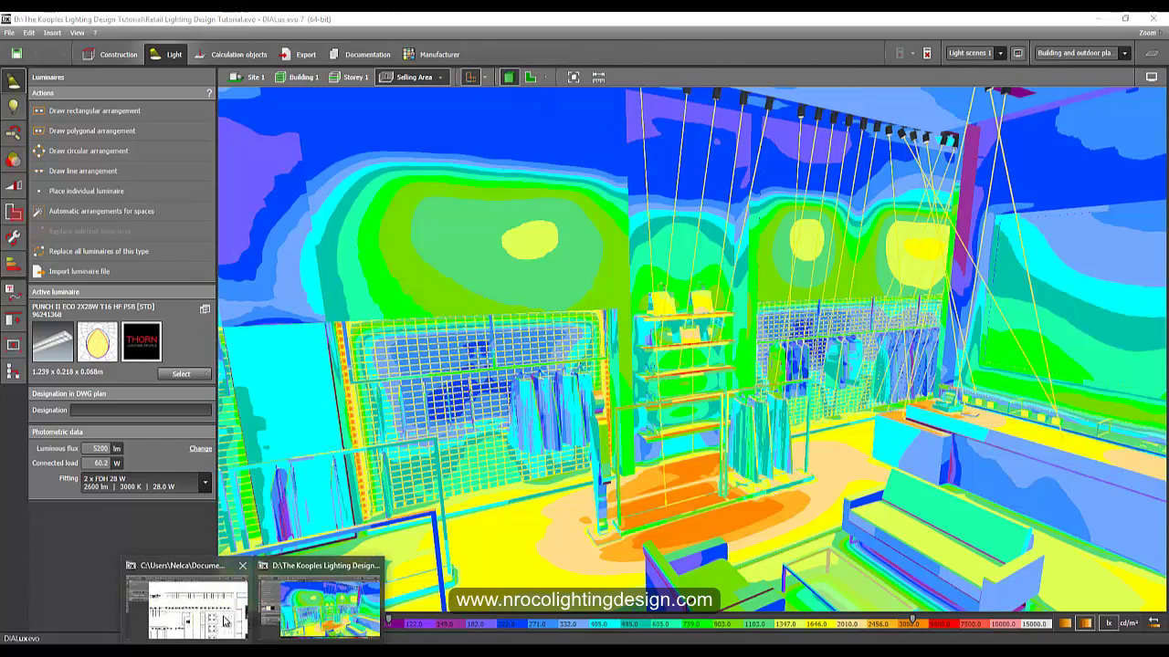
left_click(224, 621)
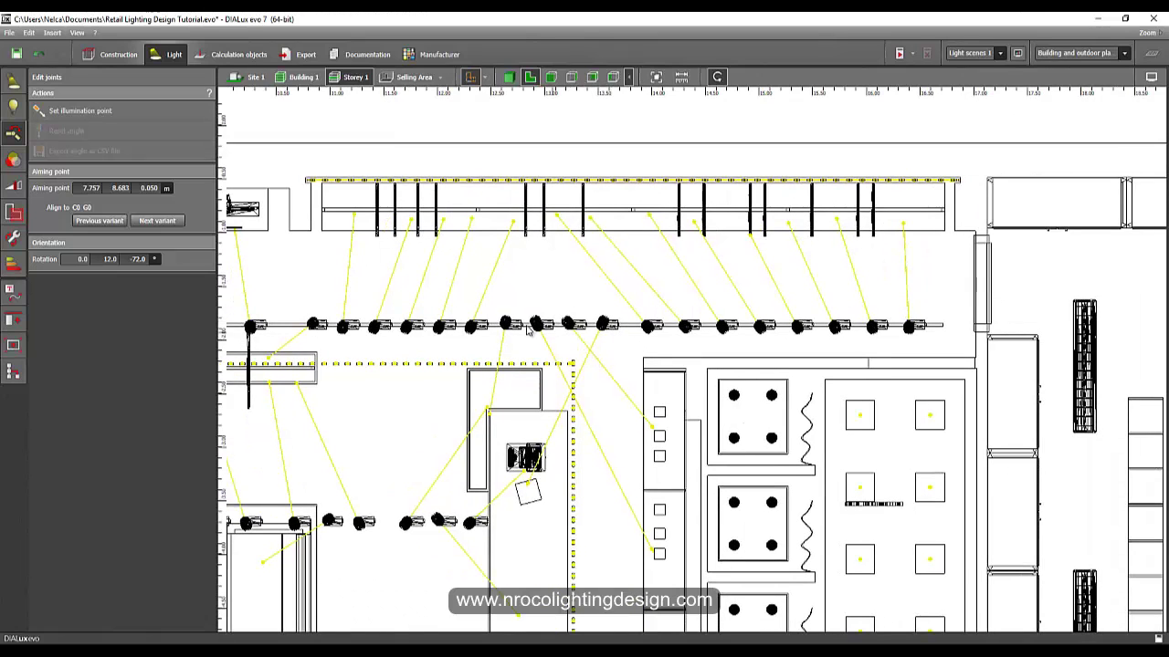
left_click(8, 79)
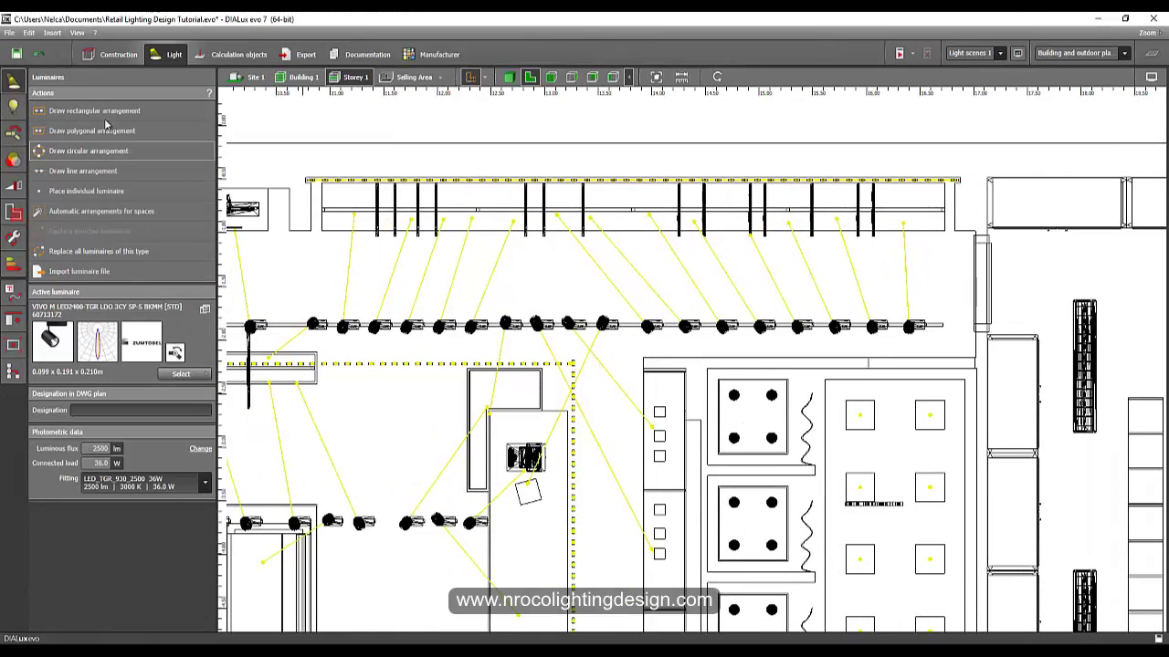
left_click(525, 323)
middle_click_drag(606, 419, 634, 388)
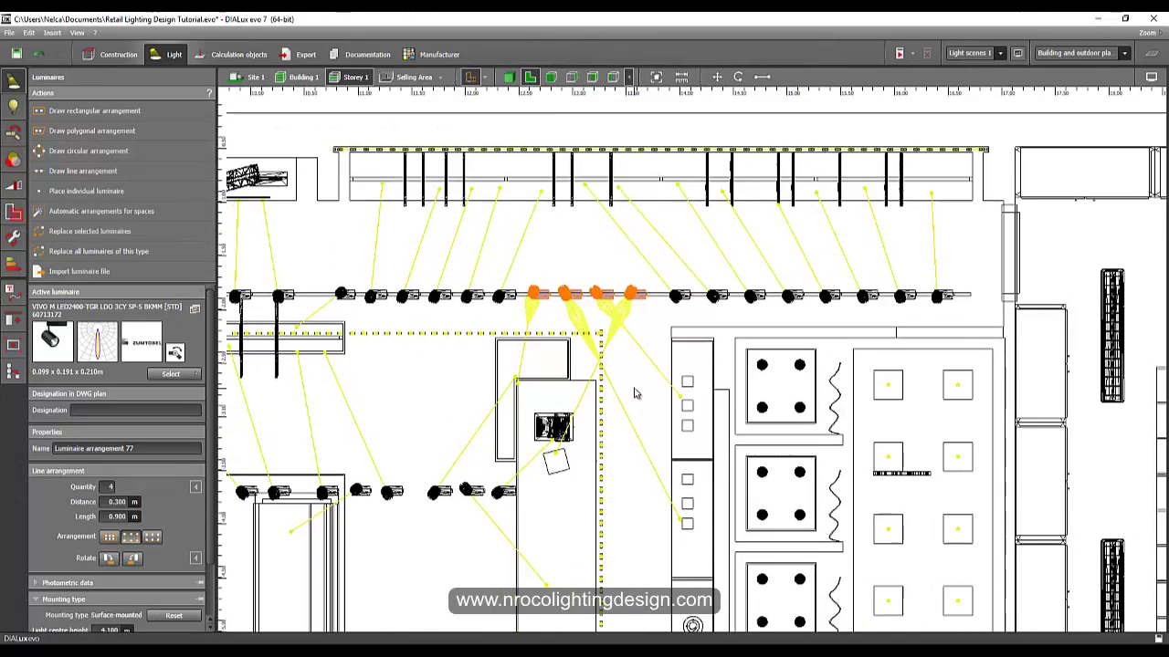
middle_click_drag(642, 290, 645, 329)
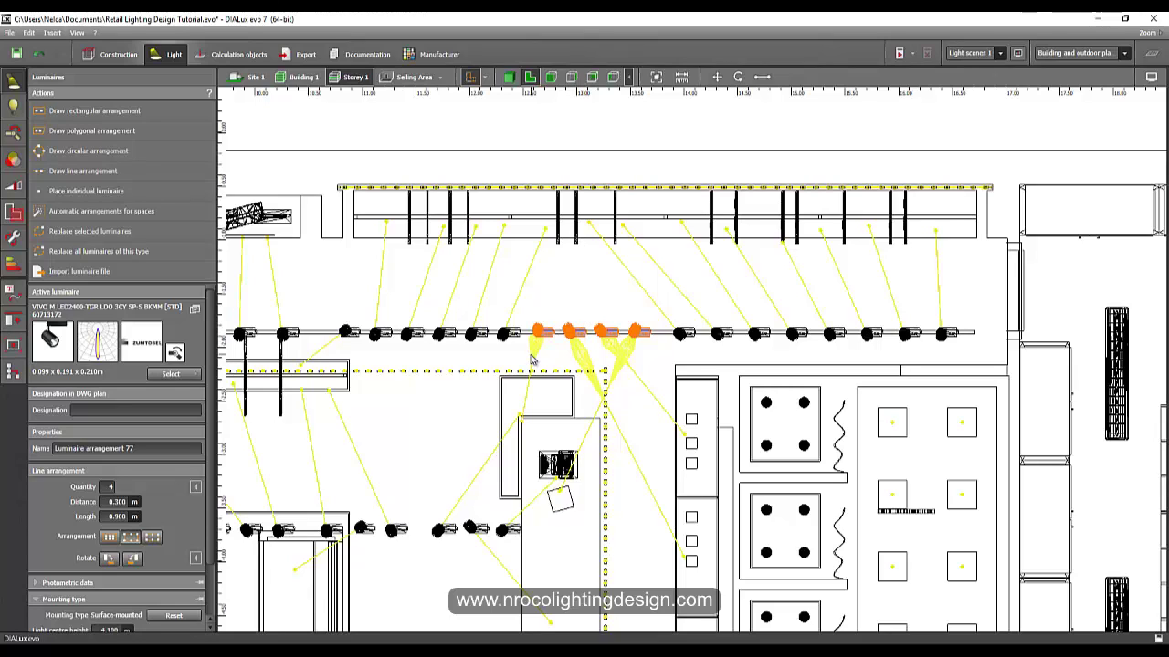
middle_click_drag(590, 338, 598, 322)
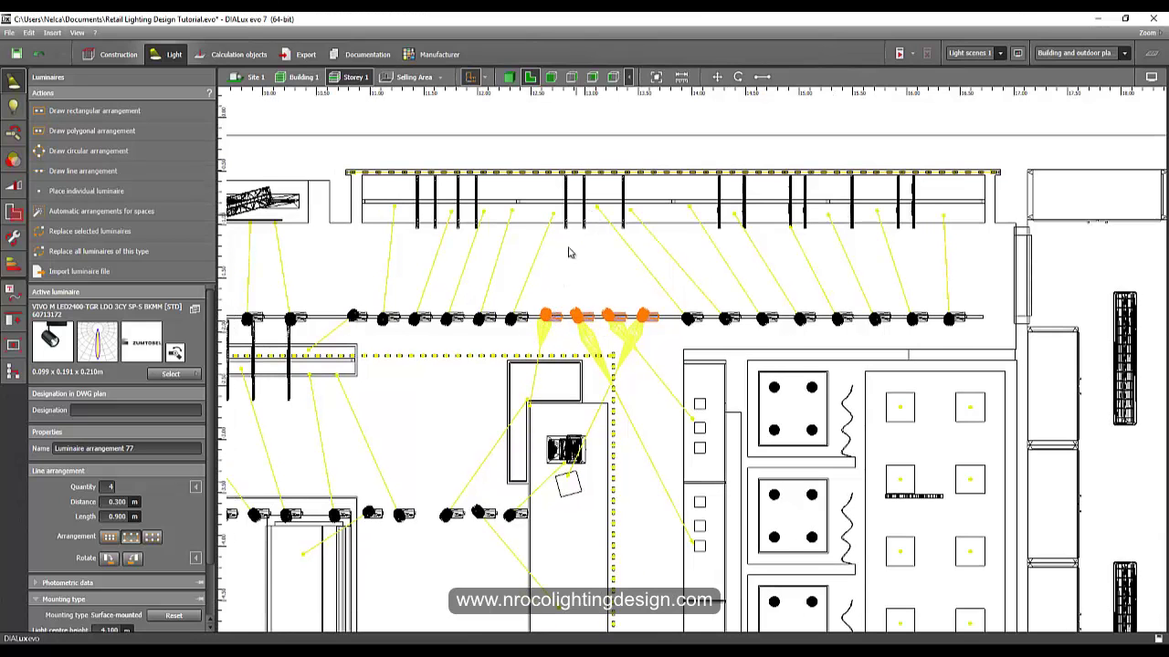
scroll(521, 351, "up", 2)
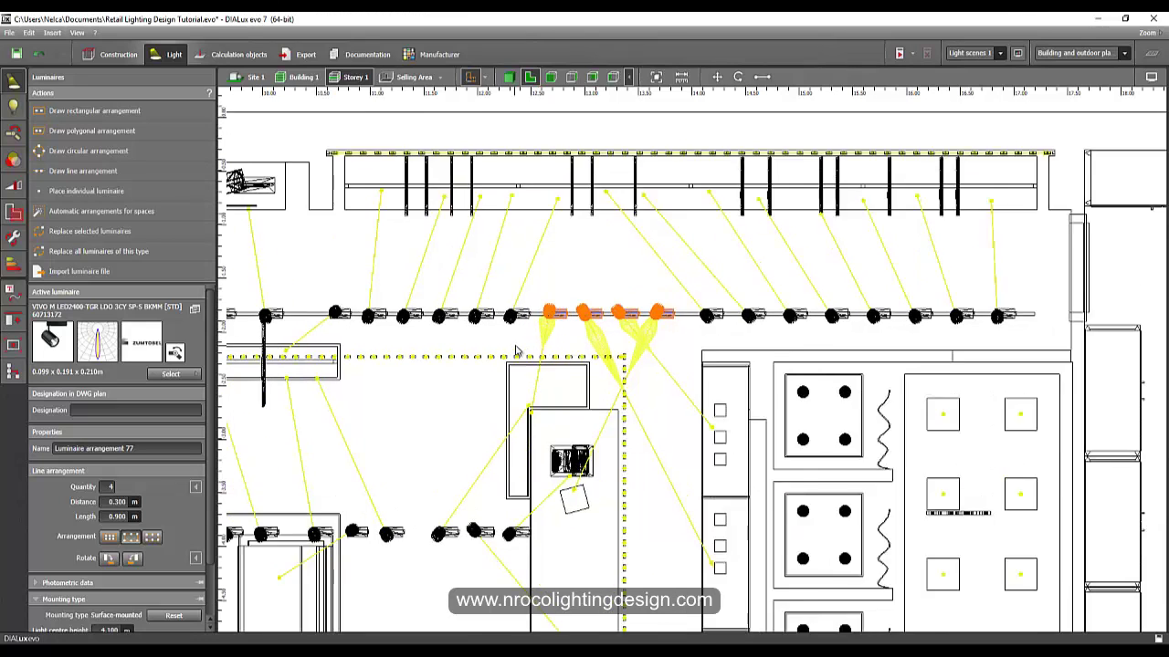
Step: Re-aim the first spotlight of this four-spotlight group at the upper wall clothing rack and set its tilt to 12.0°
left_click(563, 296)
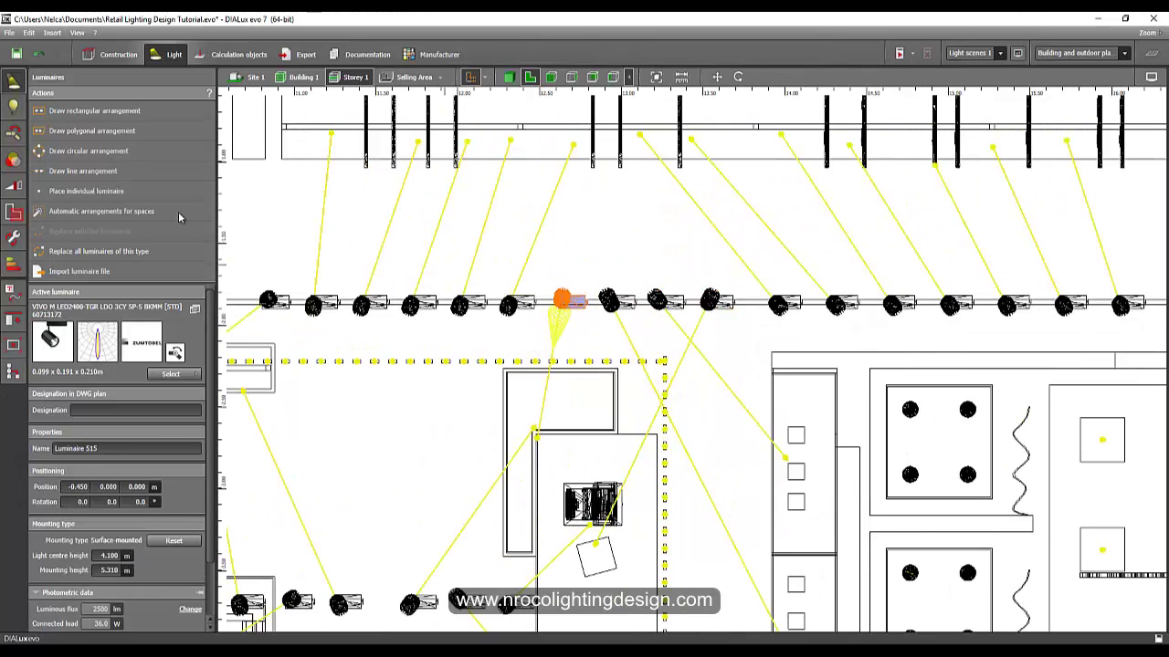
left_click(19, 133)
left_click(560, 303)
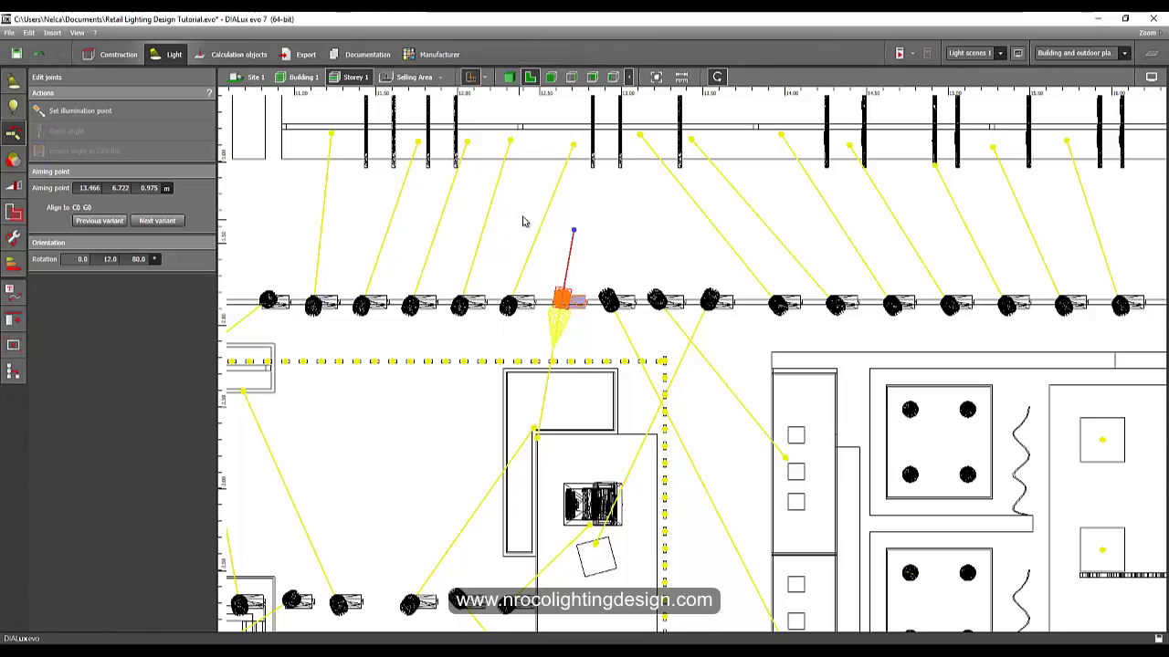
middle_click_drag(524, 217, 497, 239)
left_click(80, 111)
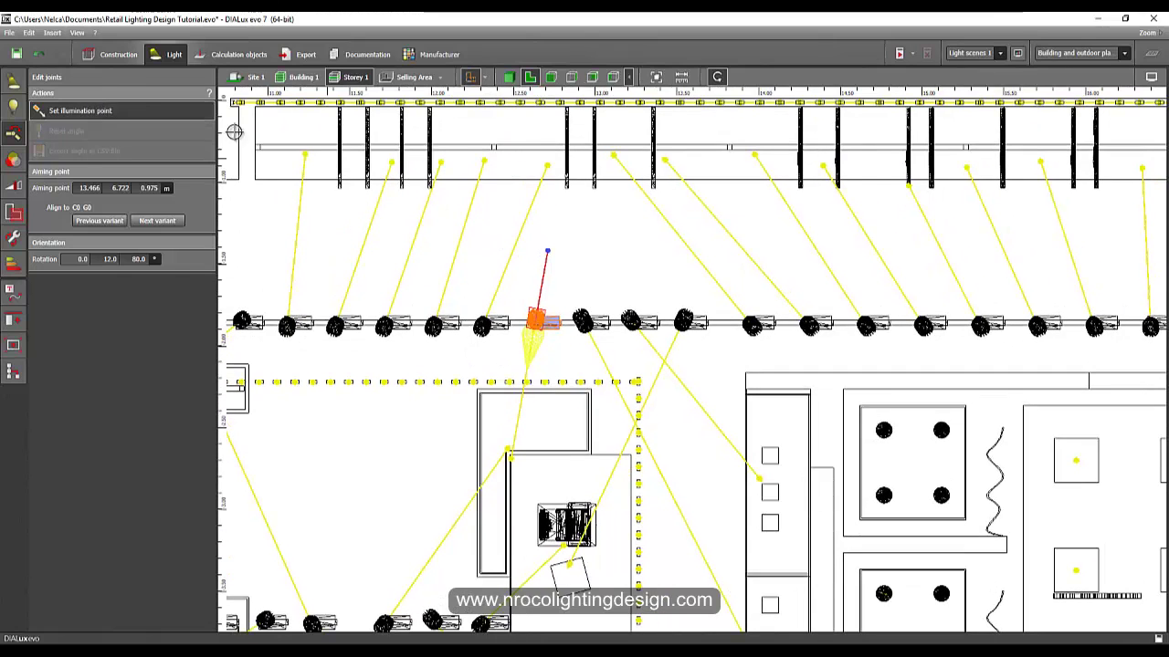
left_click(580, 169)
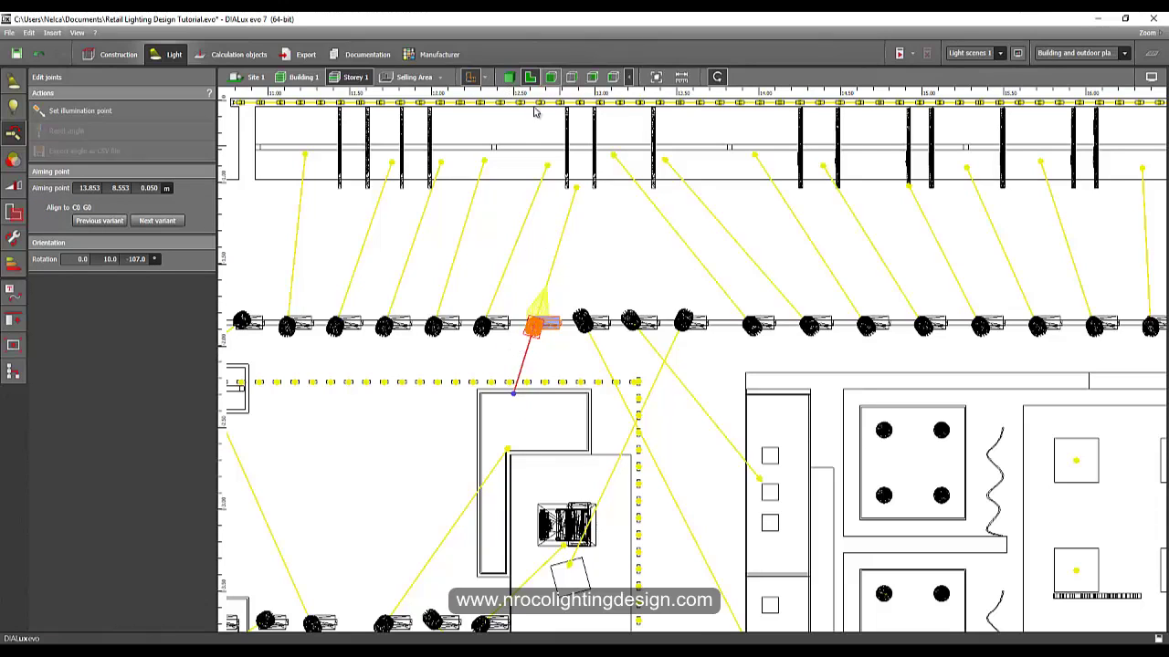
type("12")
key("Return")
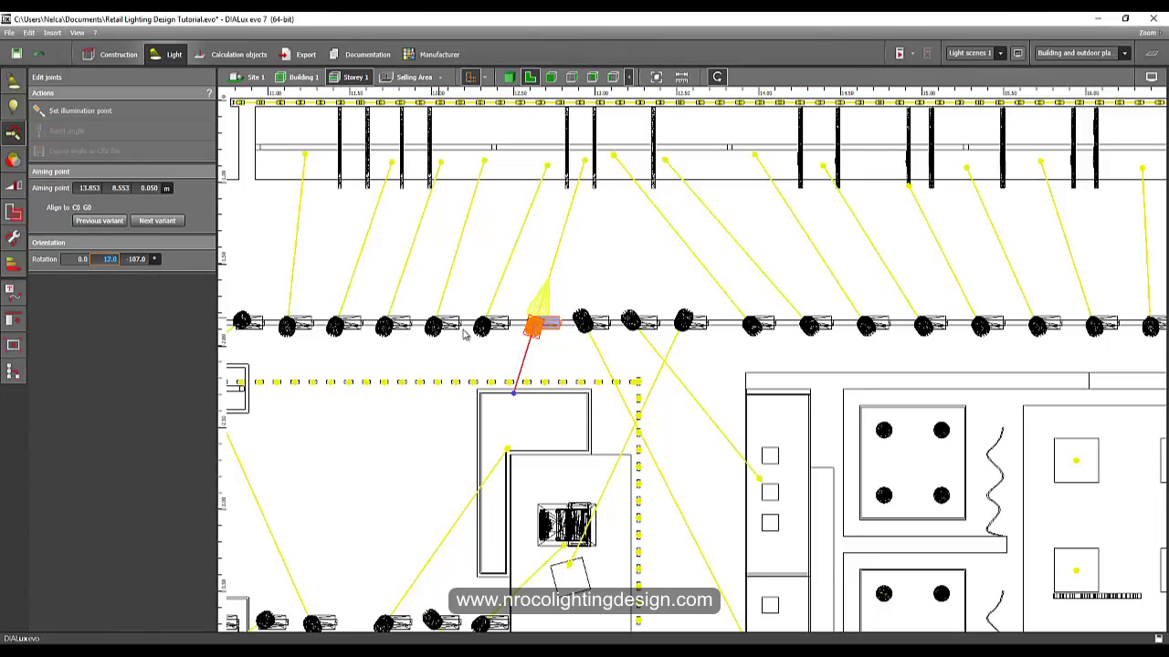
Step: Select the neighbouring spotlight's head nearer the entrance and set its illumination point on the L-shaped fixture
left_click(483, 330)
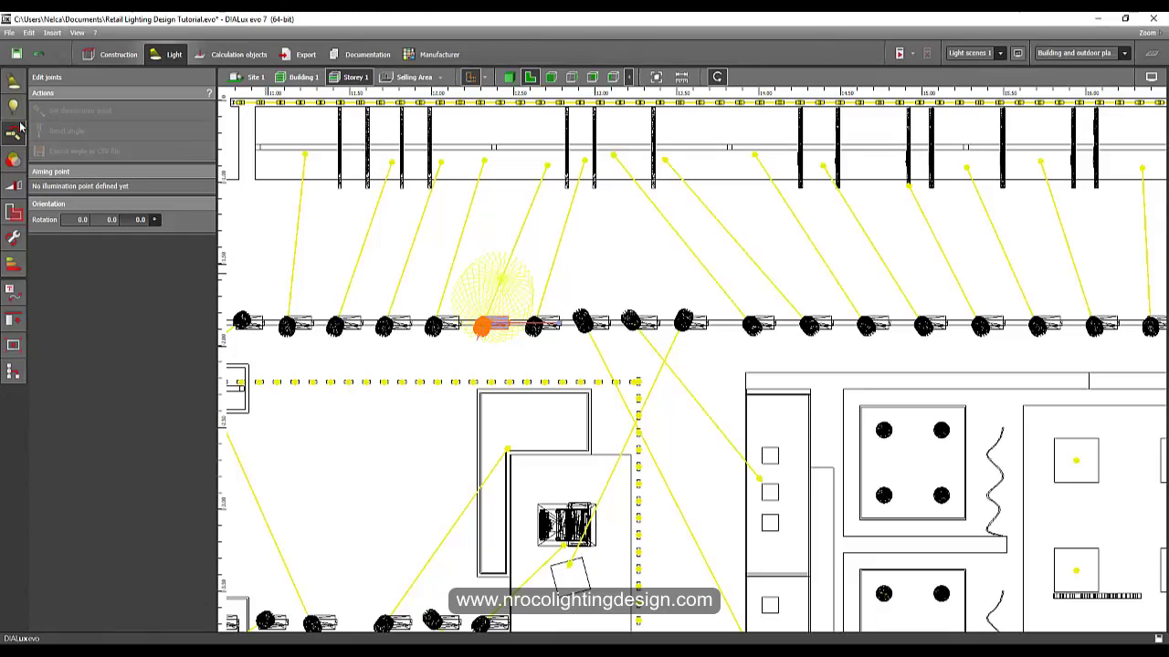
left_click(477, 334)
left_click(80, 110)
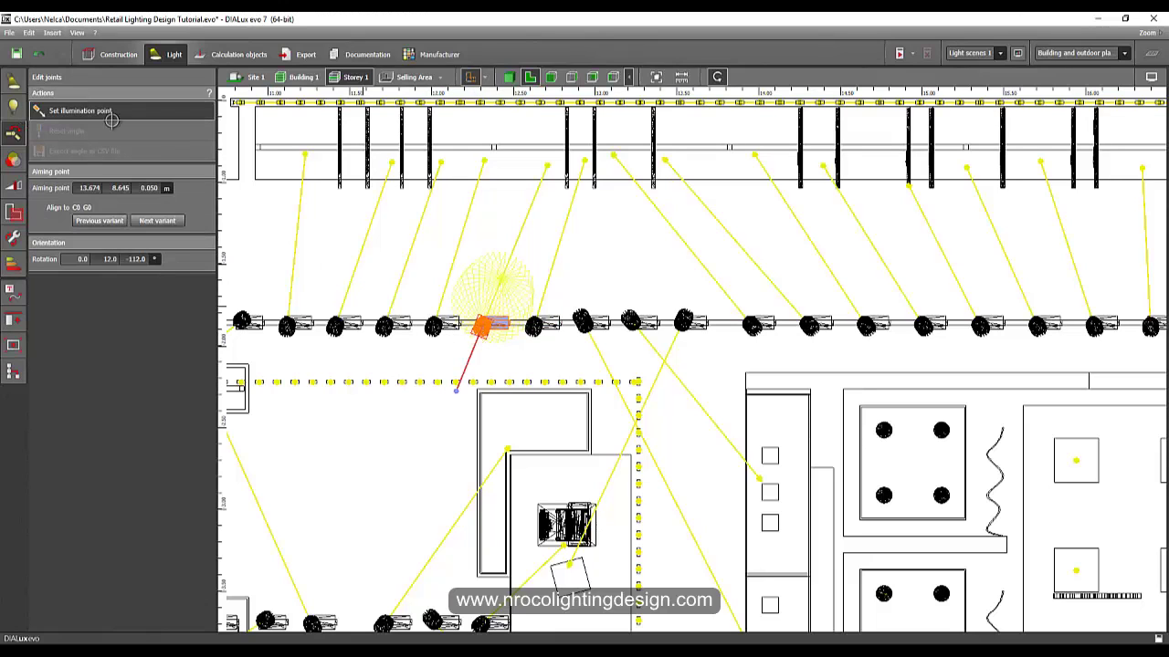
left_click(110, 120)
left_click(527, 420)
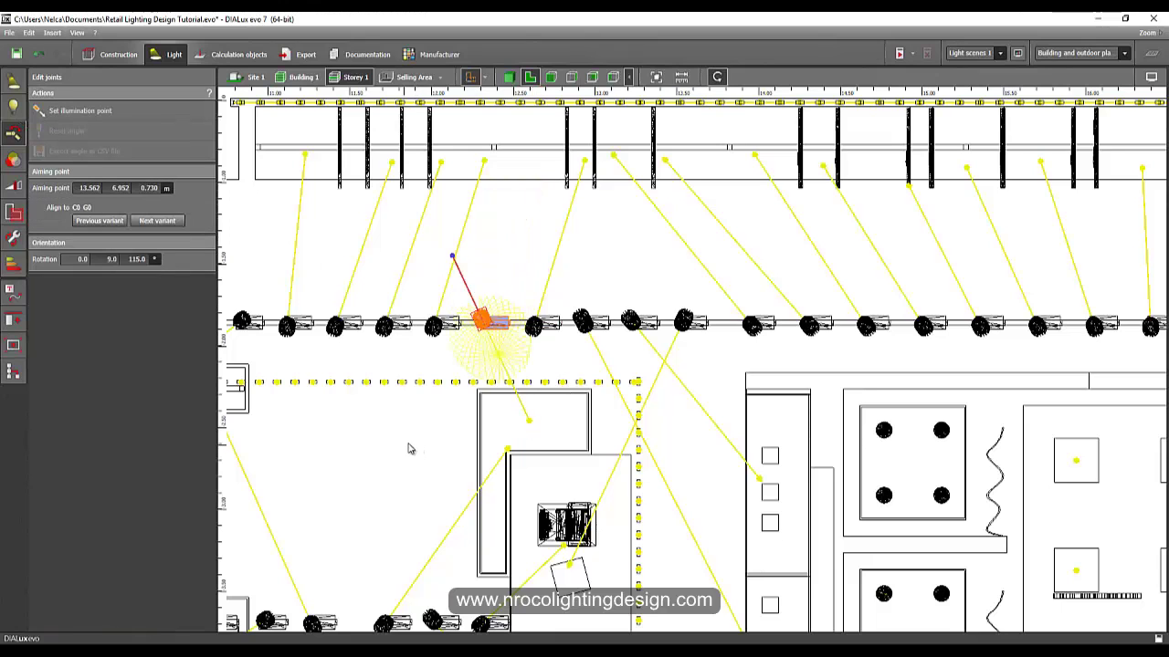
Step: Re-aim the upper-track spotlight beside the one lighting the L-shaped fixture at a new point on the wall rack and set its tilt to 13°
middle_click_drag(488, 200, 483, 209)
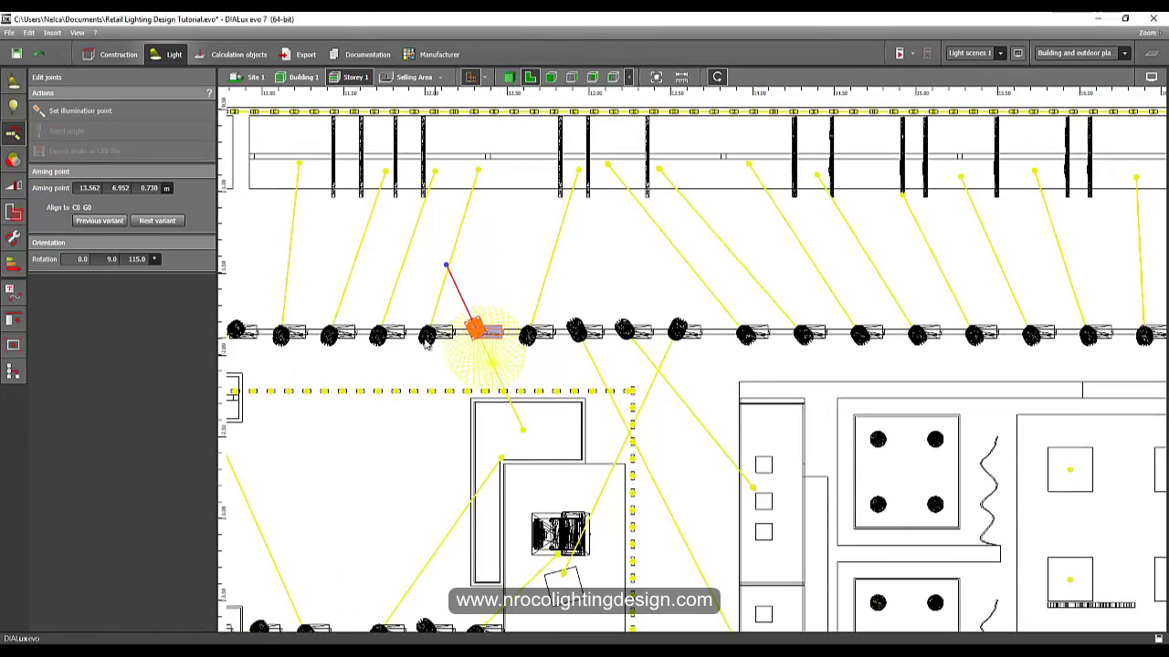
left_click(426, 342)
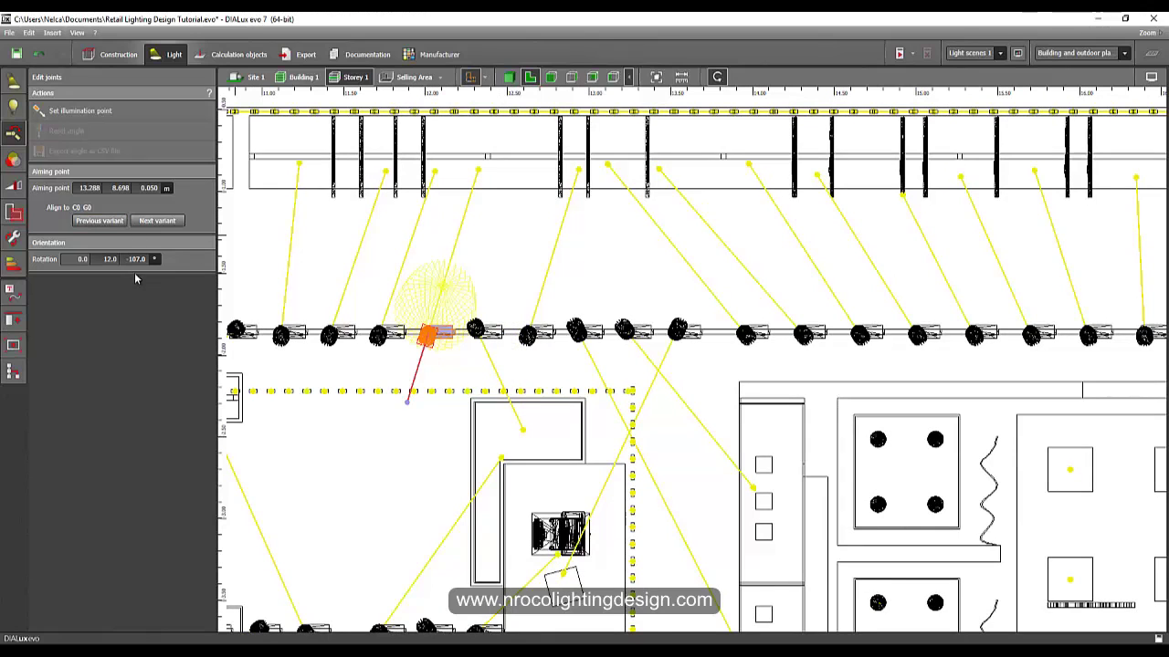
left_click(97, 111)
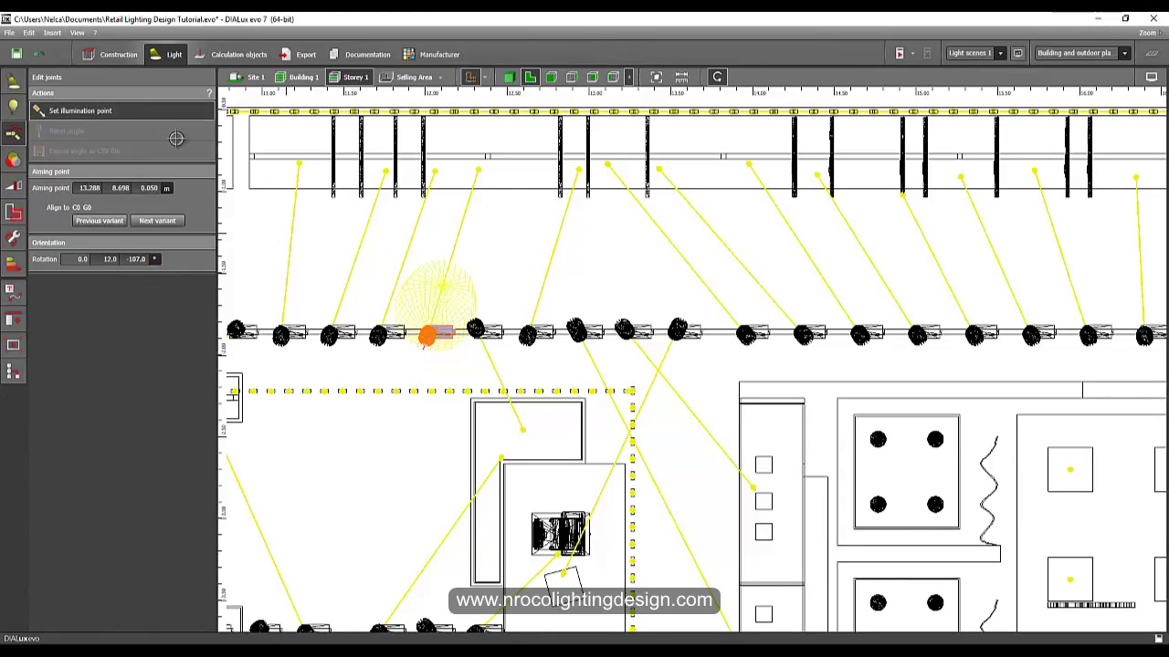
left_click(508, 182)
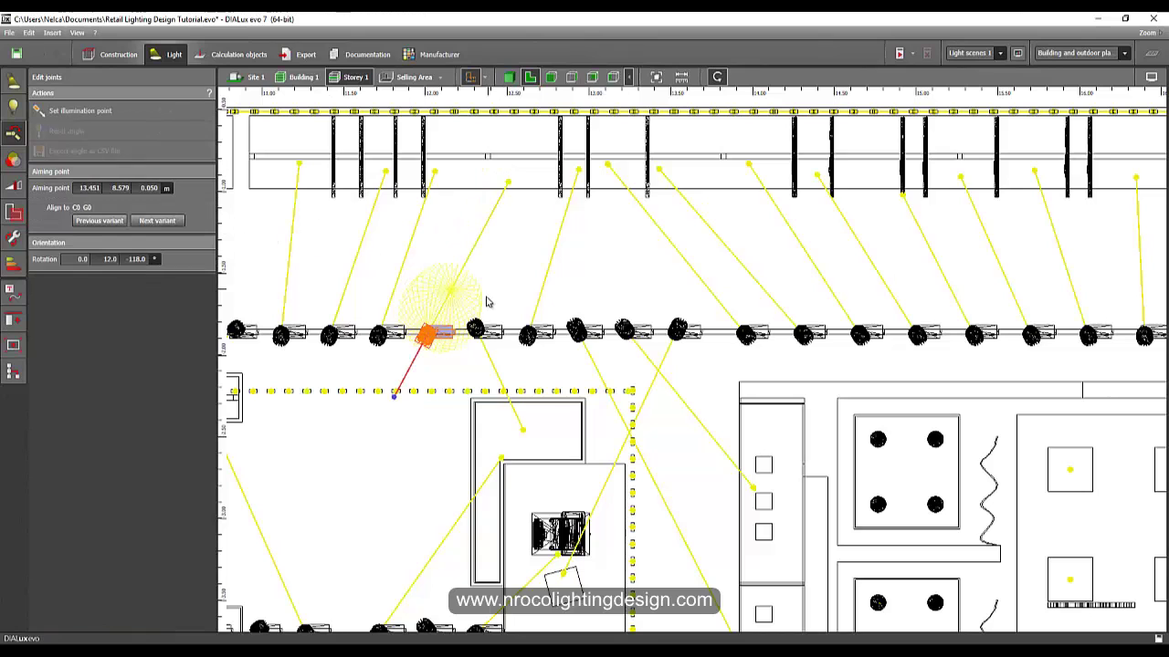
left_click(107, 262)
type("13")
key("Return")
left_click(382, 337)
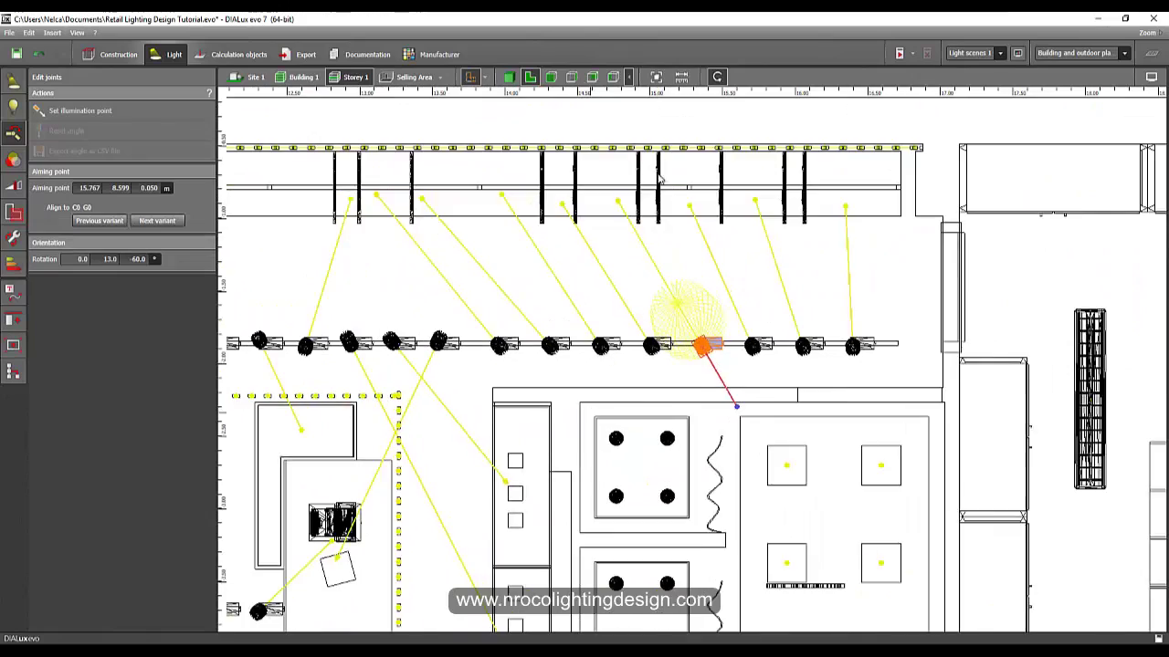
Step: Select the fourth spotlight from the inner end of the lower wall track and set its horizontal rotation to 72.0°
middle_click_drag(511, 626, 569, 423)
scroll(568, 415, "down", 3)
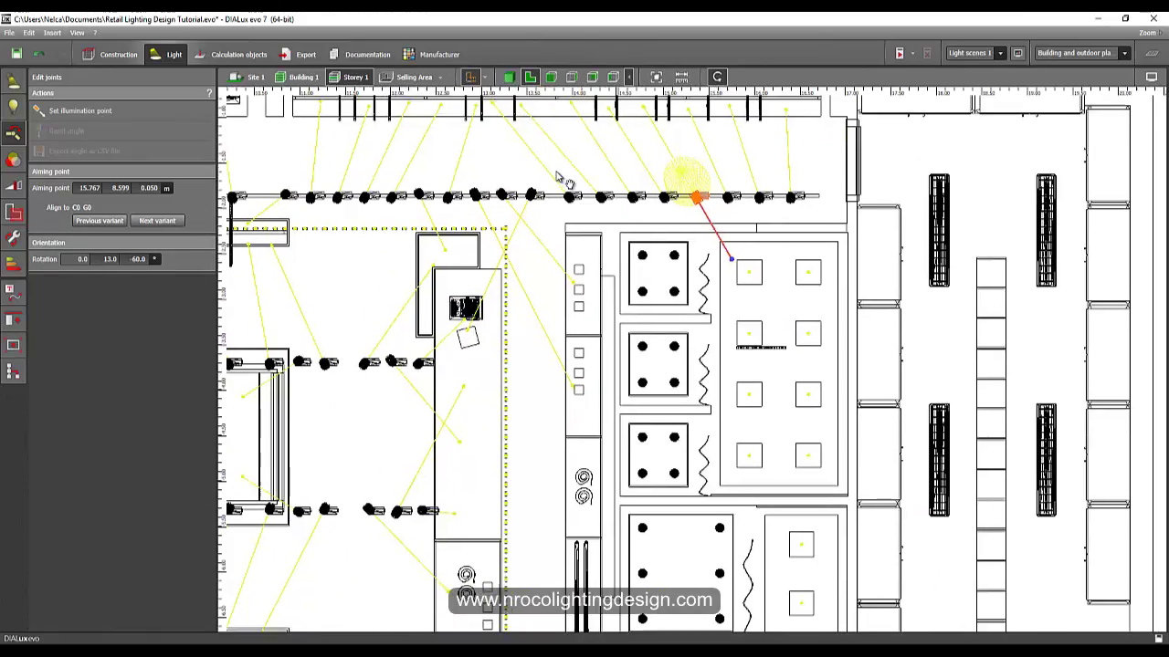
middle_click_drag(559, 176, 530, 139)
middle_click_drag(628, 523, 579, 129)
scroll(615, 332, "up", 3)
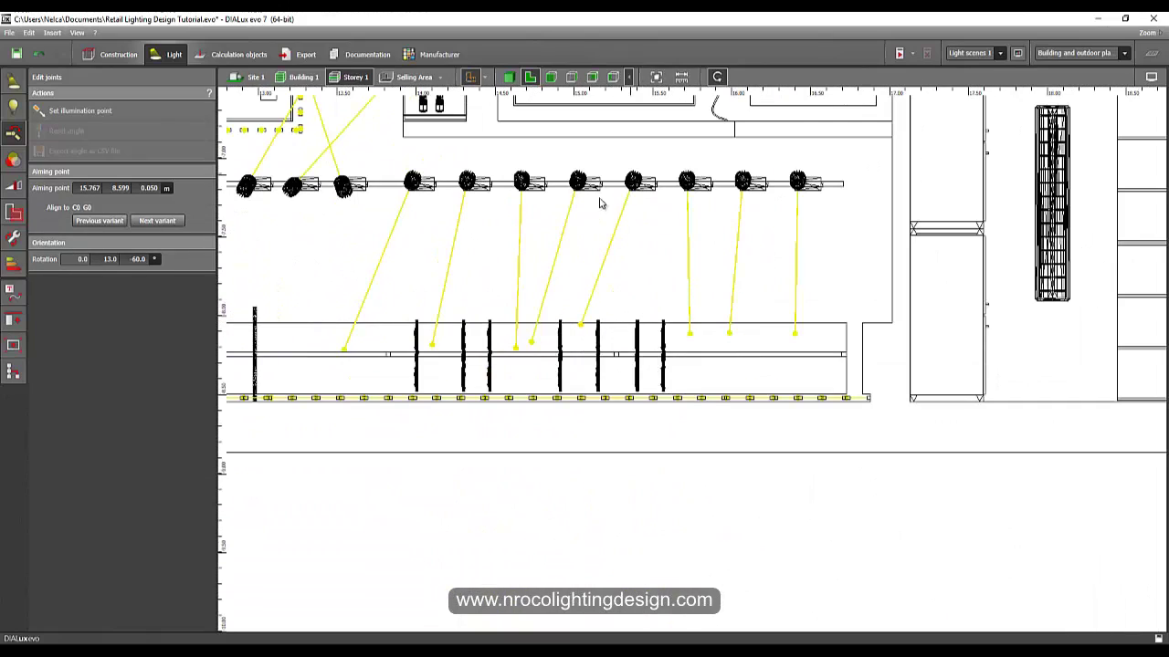
left_click(634, 183)
left_click(142, 260)
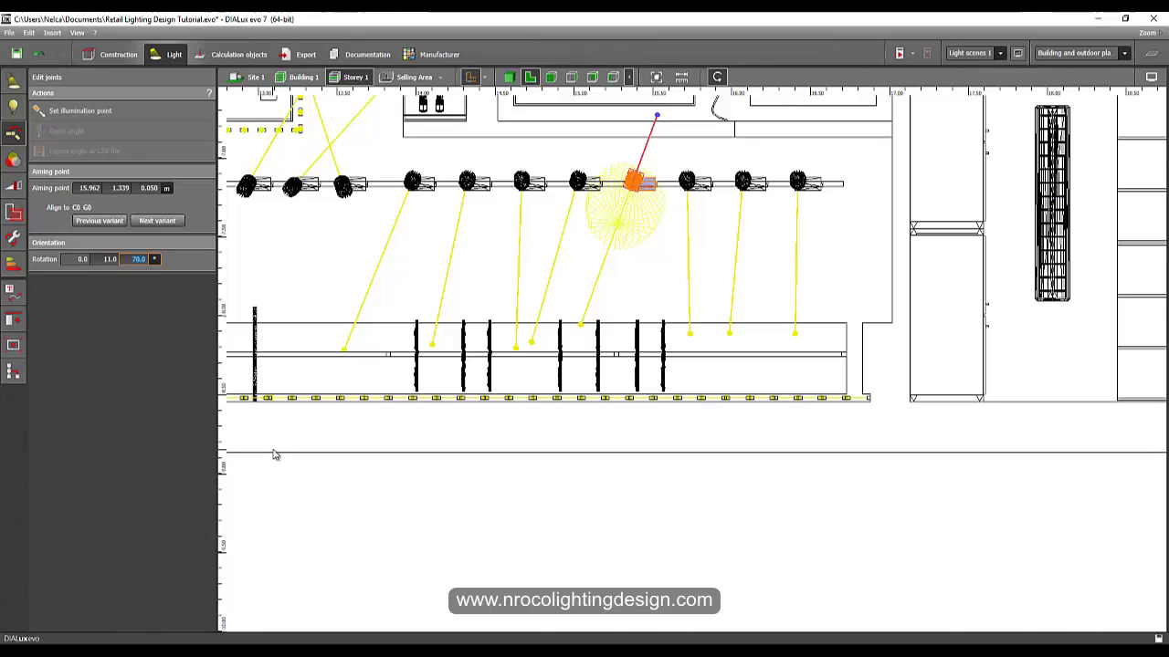
type("67")
key("Return")
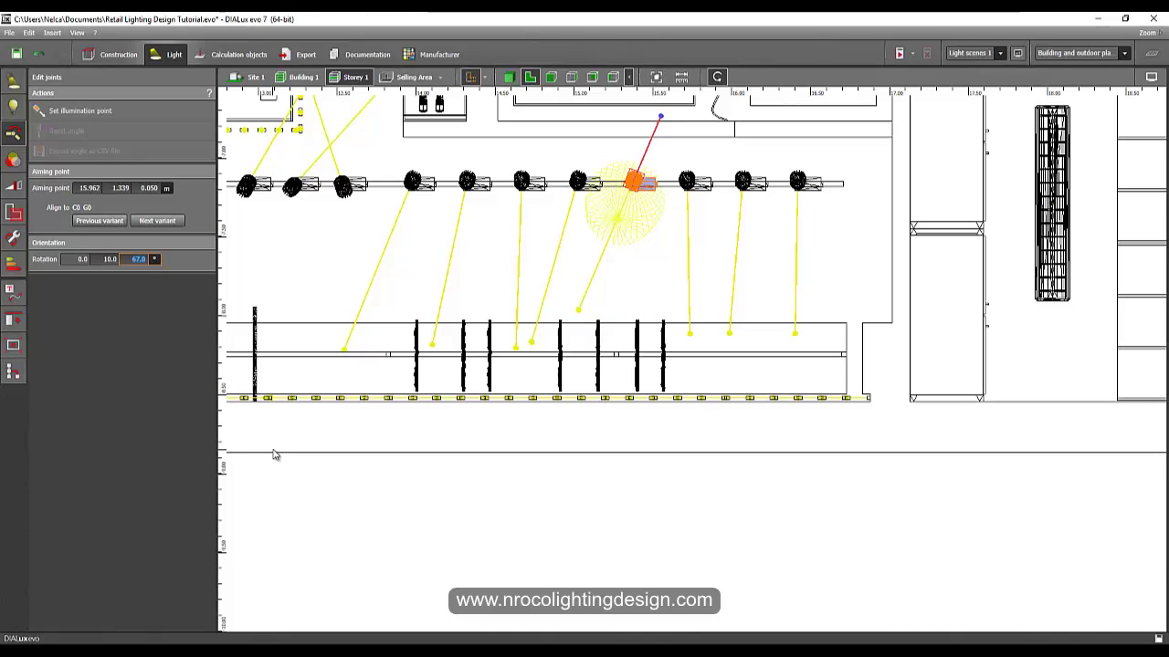
key("Return")
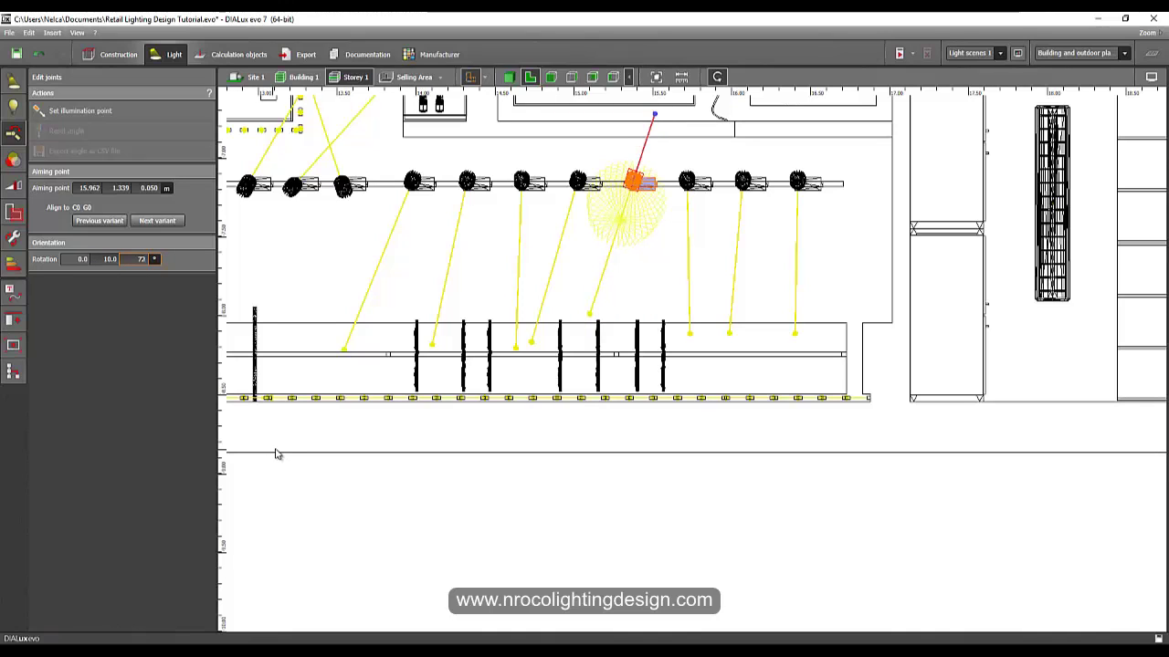
Step: Refine this lower-track spotlight's orientation to a 12.0° tilt and a 74.0° horizontal rotation
left_click(113, 260)
type("13")
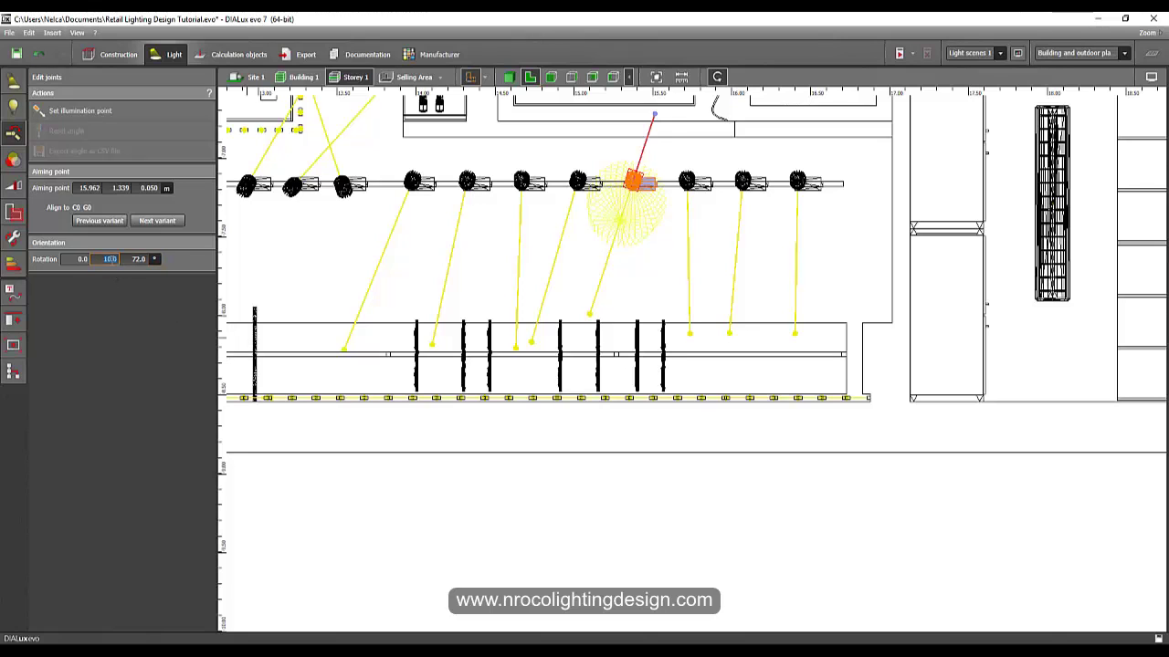
key("Return")
left_click(137, 262)
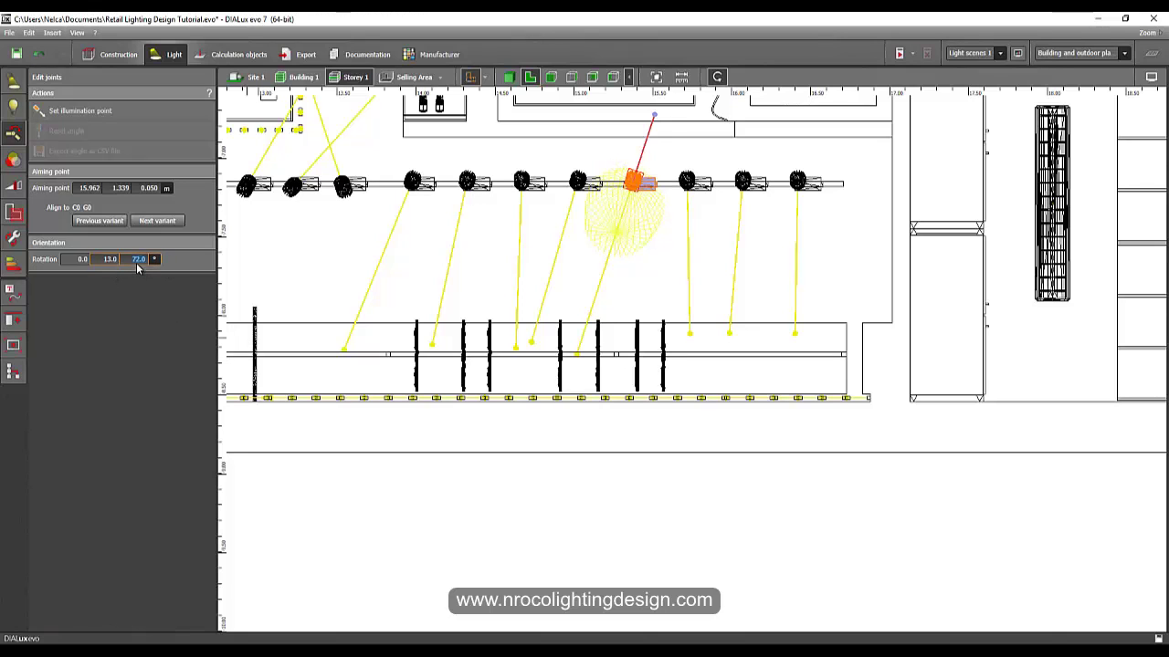
key("Return")
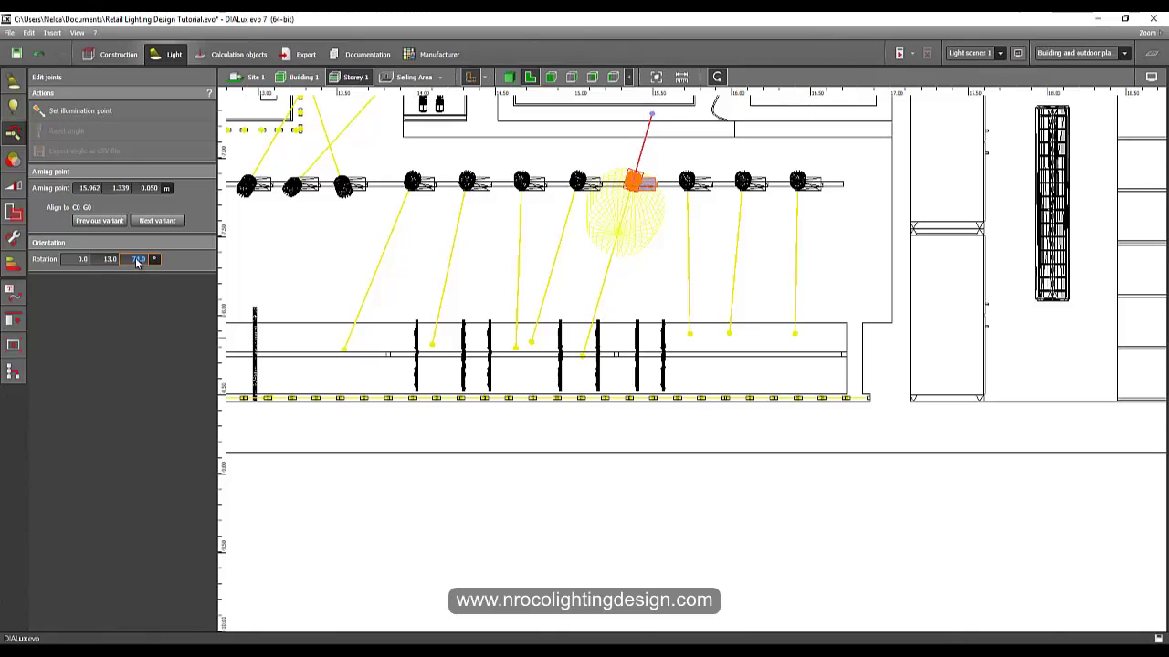
left_click(109, 260)
type("12")
key("Return")
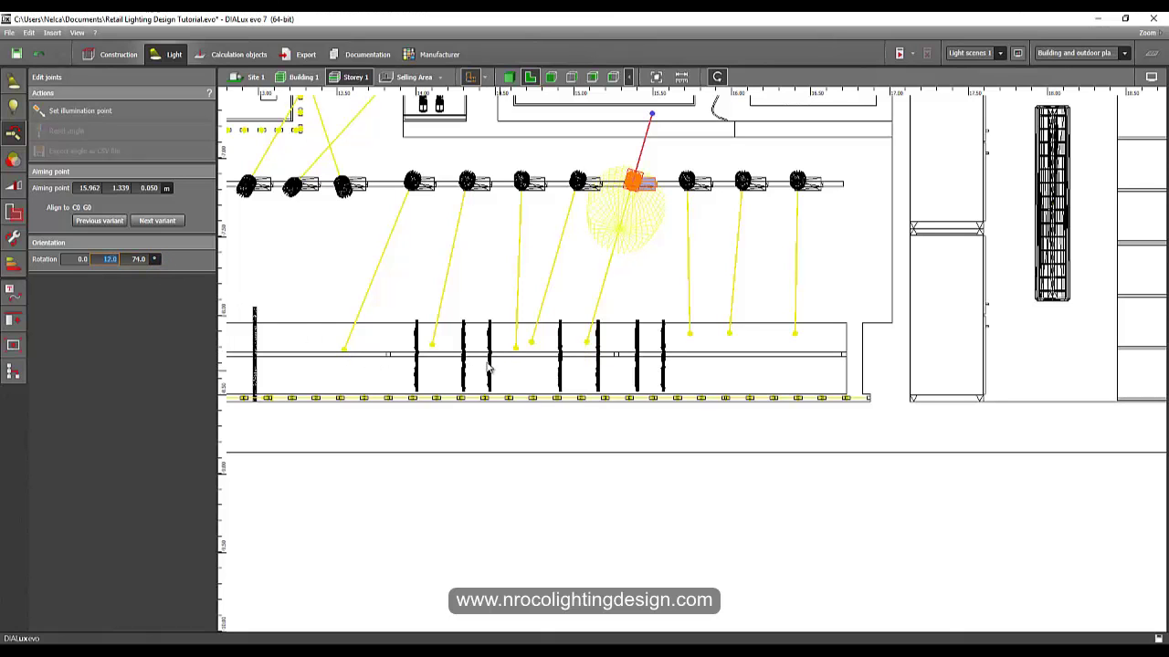
Step: Select the third spotlight from the inner end of the lower wall track and set its tilt to 12.0°
middle_click_drag(489, 367, 582, 373)
middle_click_drag(425, 349, 508, 337)
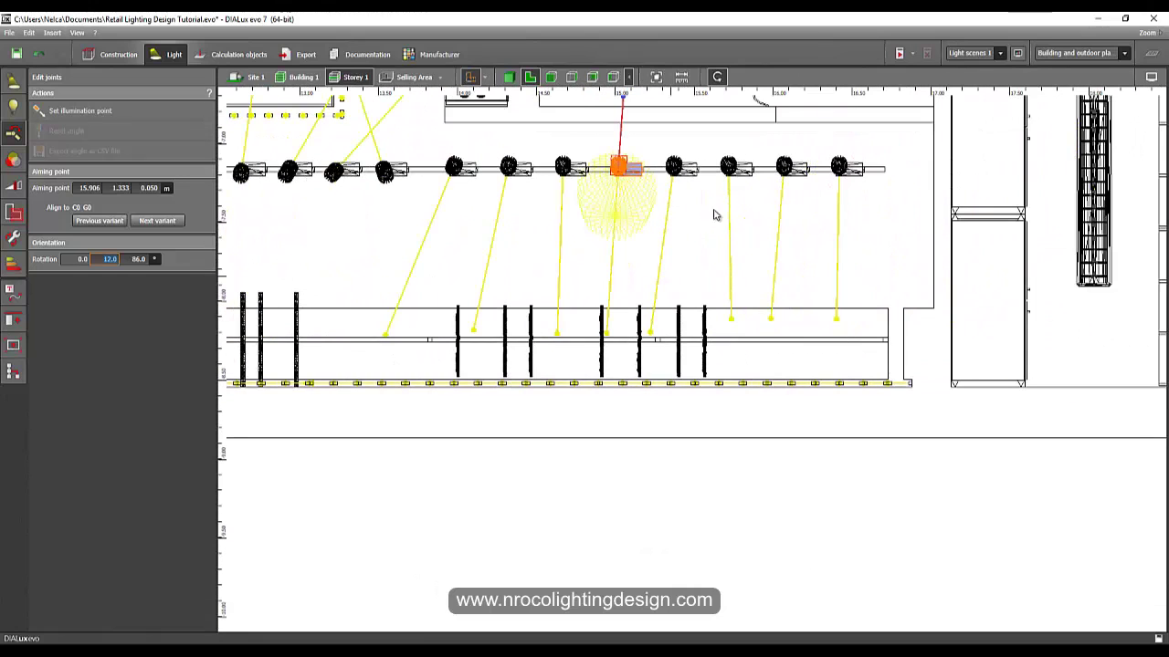
left_click(729, 165)
left_click(72, 113)
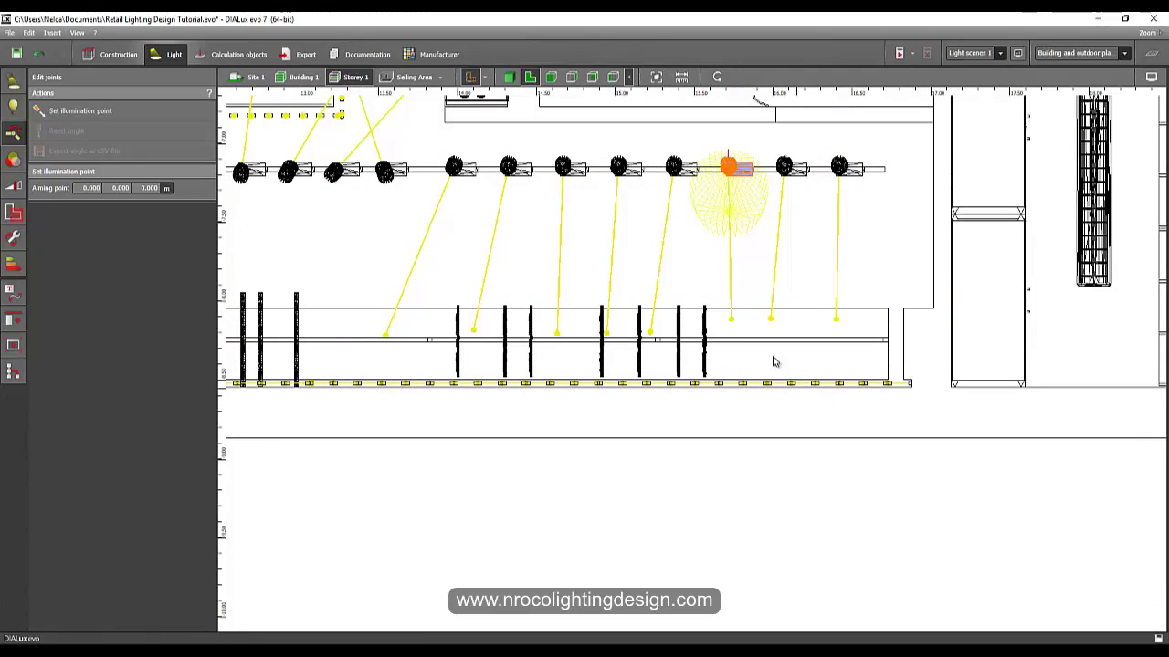
left_click(734, 328)
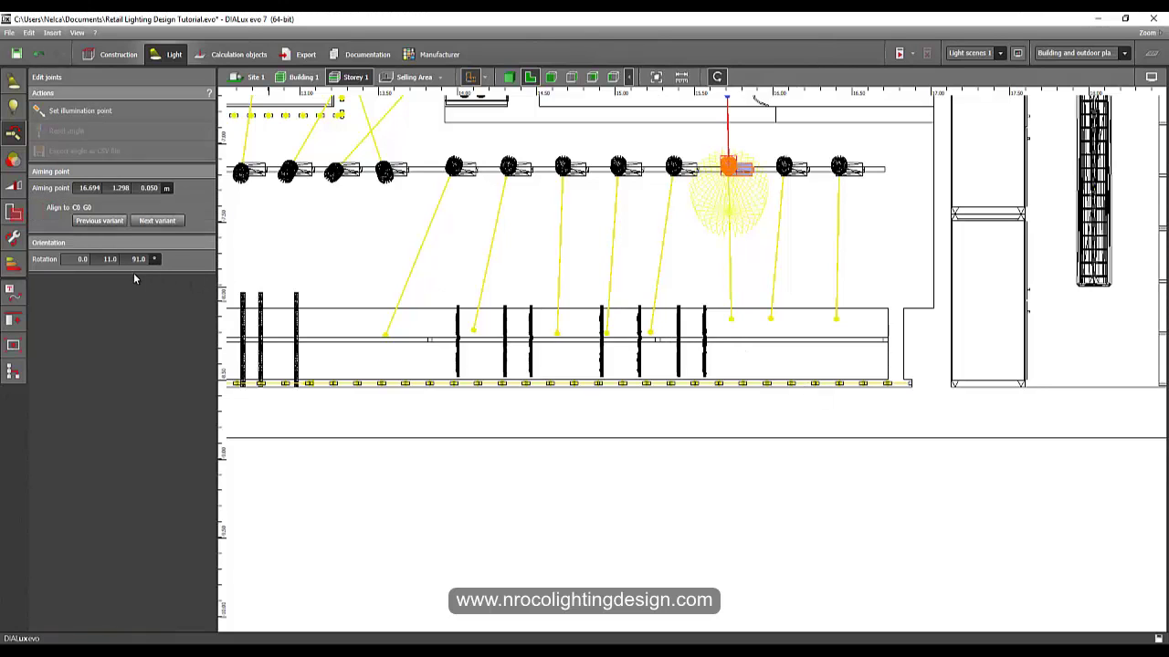
type("12")
key("Return")
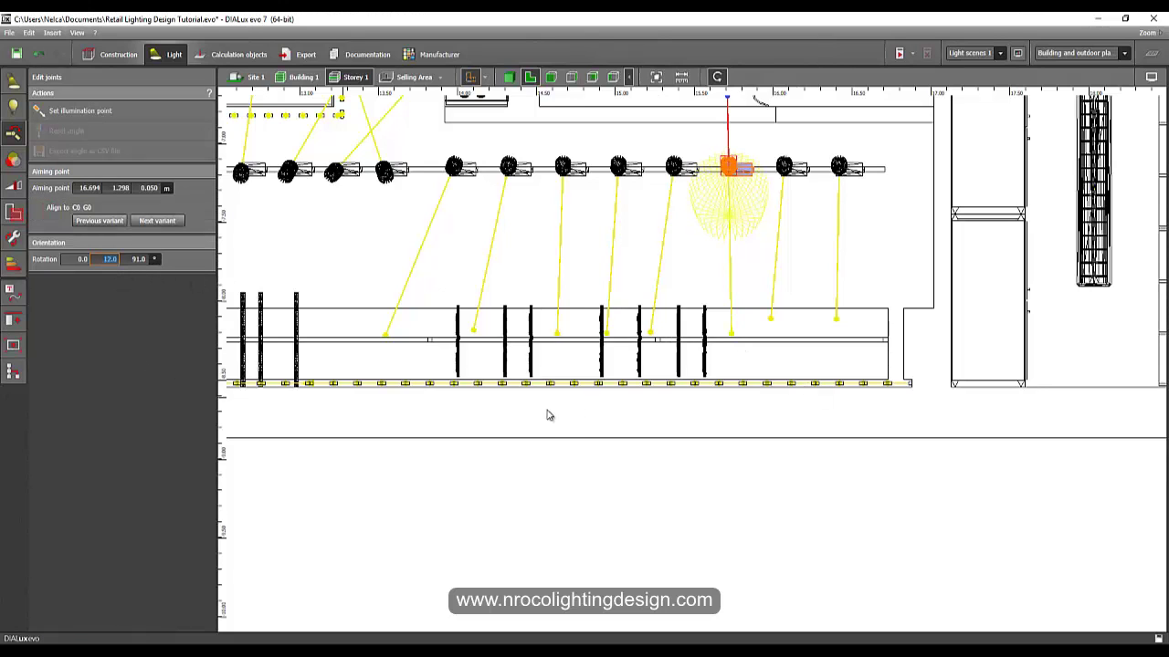
Step: Check the remaining lower-wall spotlights in plan, then switch to the Kooples project and examine its side-wall racks and shelving in false colours
middle_click_drag(572, 313, 797, 287)
scroll(778, 315, "down", 2)
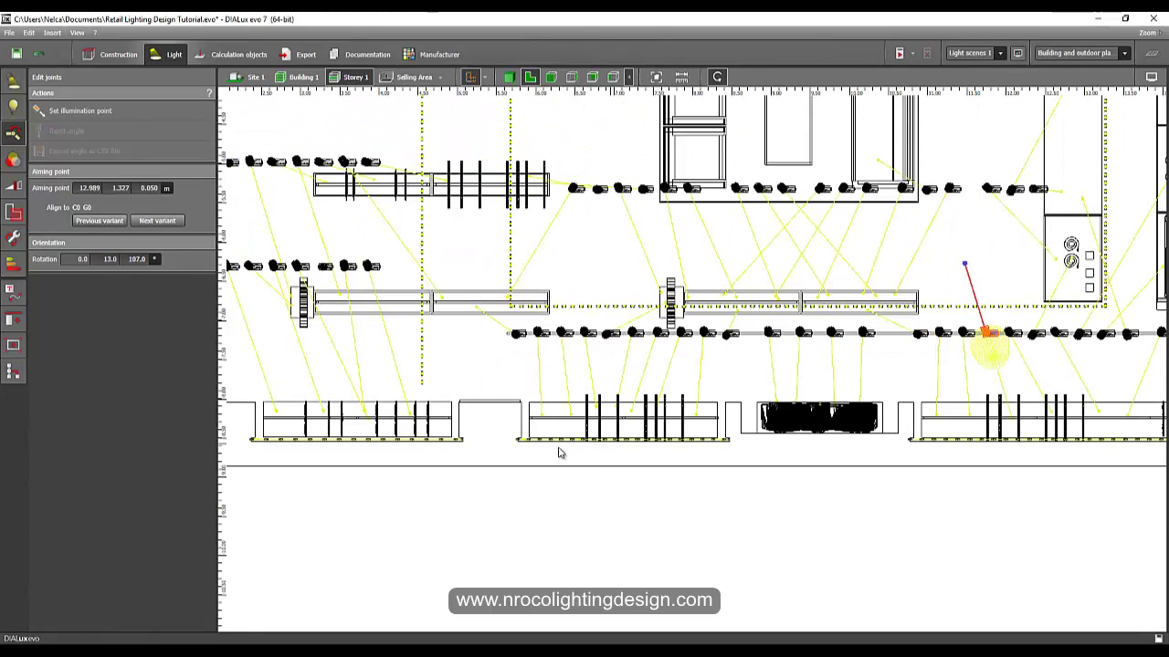
scroll(558, 452, "up", 2)
middle_click_drag(500, 420, 678, 396)
middle_click_drag(535, 362, 660, 367)
left_click(255, 651)
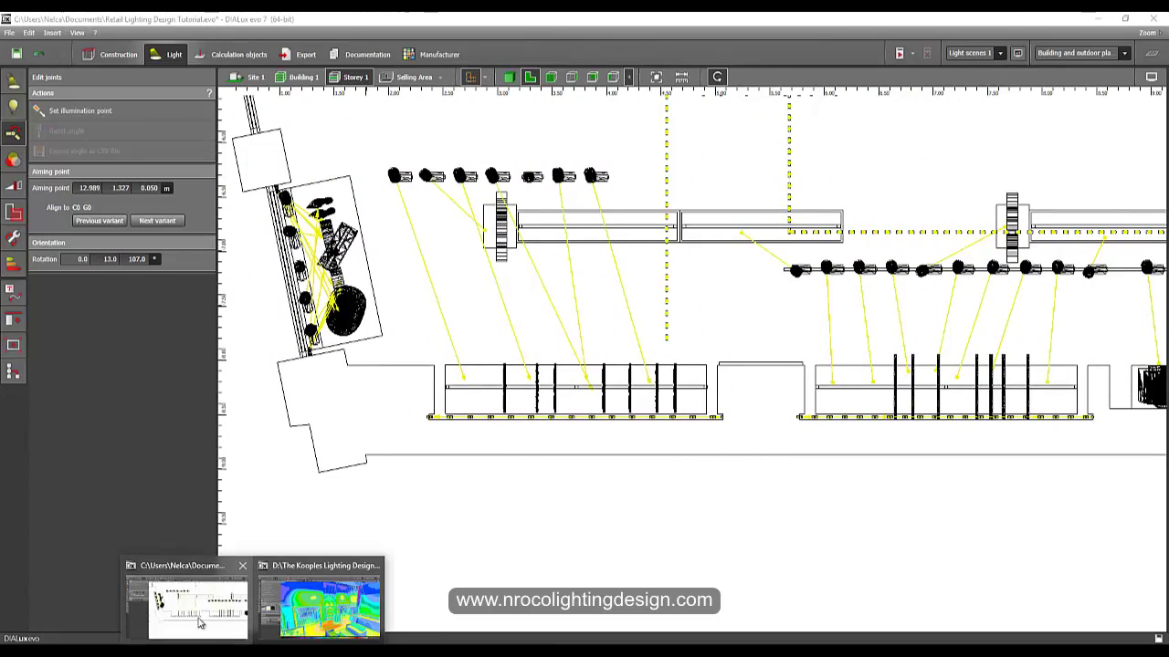
left_click(319, 620)
right_click_drag(497, 460, 484, 466)
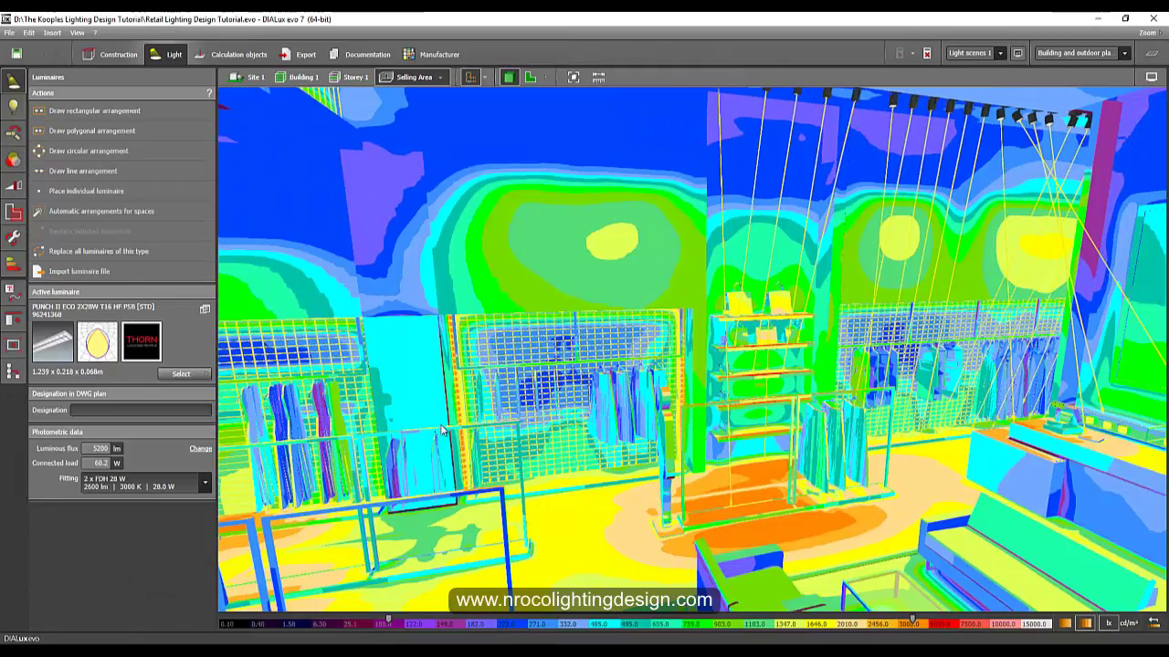
scroll(443, 429, "up", 2)
right_click_drag(443, 429, 681, 429)
scroll(820, 391, "up", 2)
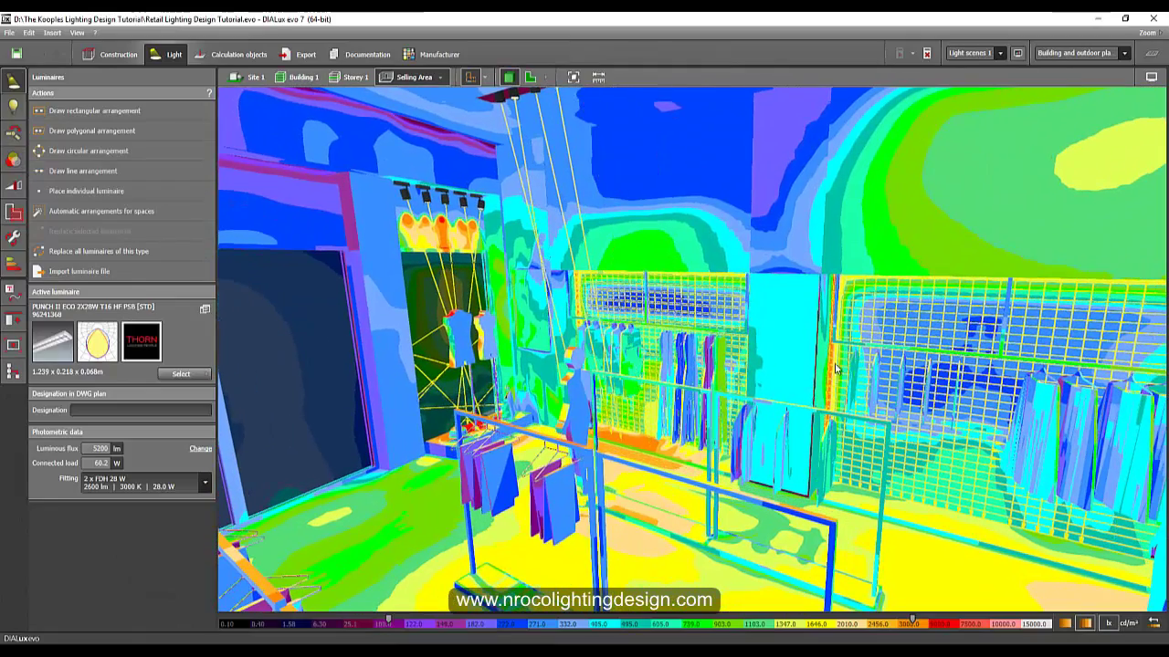
middle_click_drag(815, 407, 632, 343)
middle_click_drag(908, 405, 736, 445)
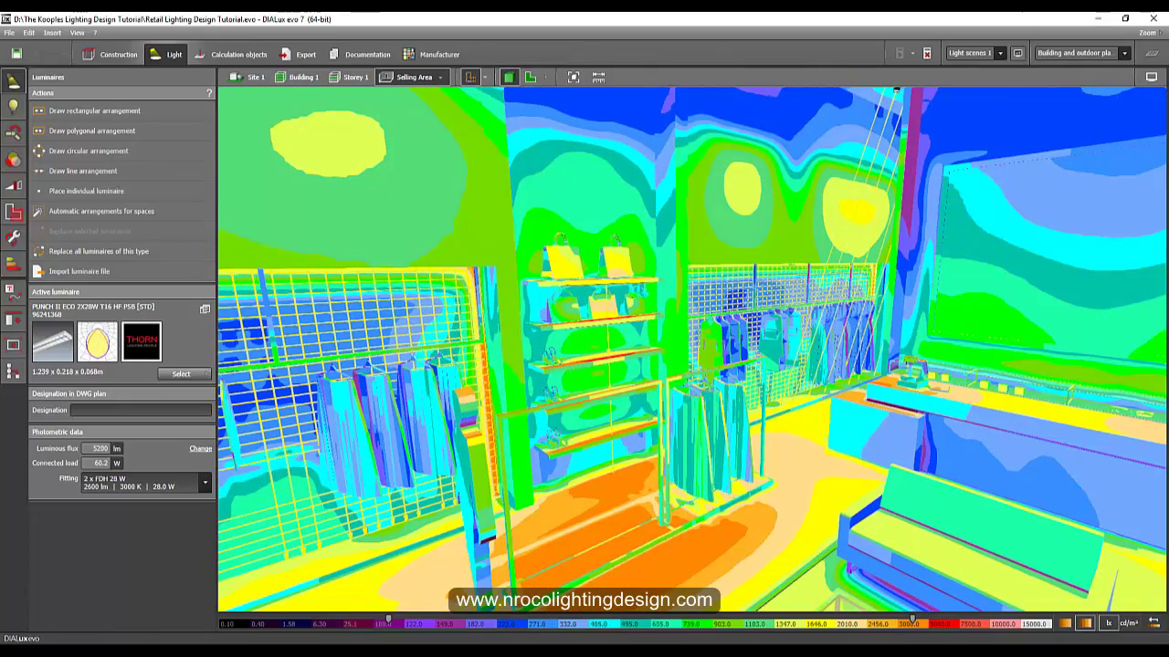
Step: Switch back to the tutorial plan, dismiss the save prompt and select the line arrangement of 15 LED luminaires behind the lower wall rack
left_click(258, 651)
left_click(230, 616)
middle_click_drag(459, 386, 438, 374)
scroll(390, 433, "up", 6)
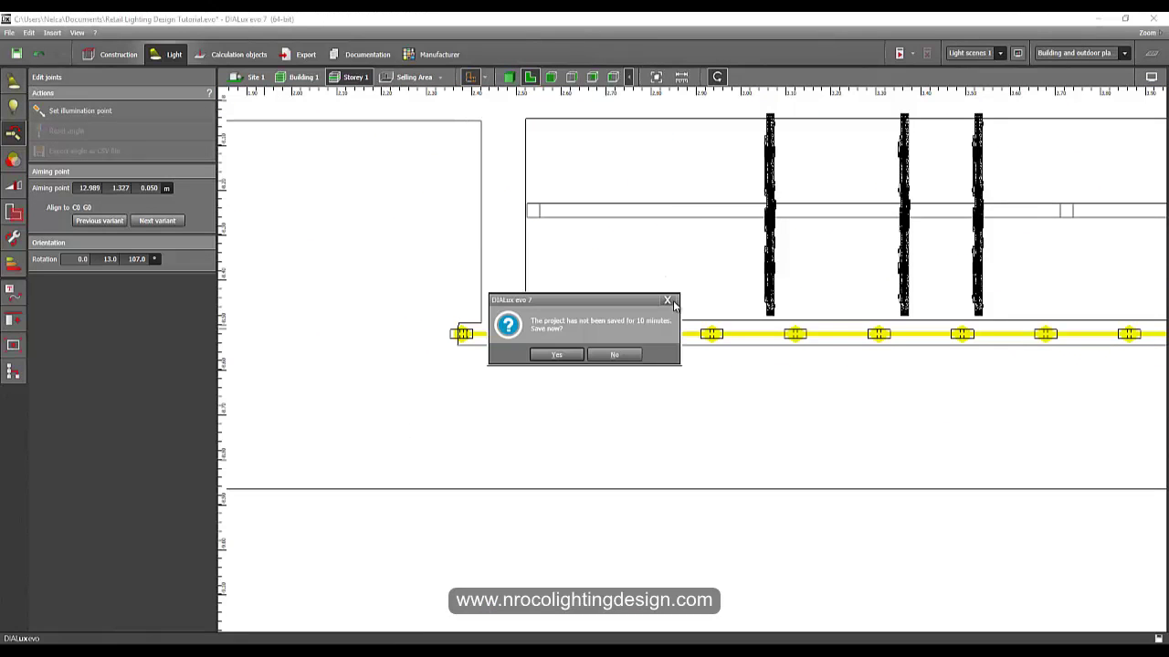
left_click(668, 300)
left_click(13, 82)
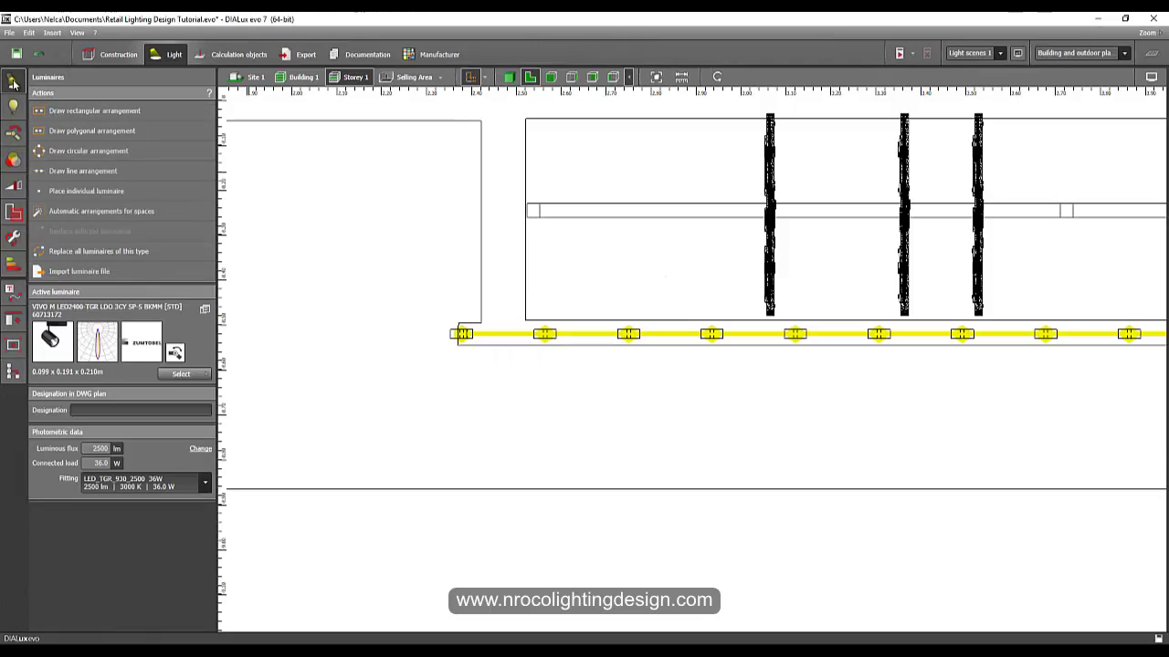
left_click(448, 336)
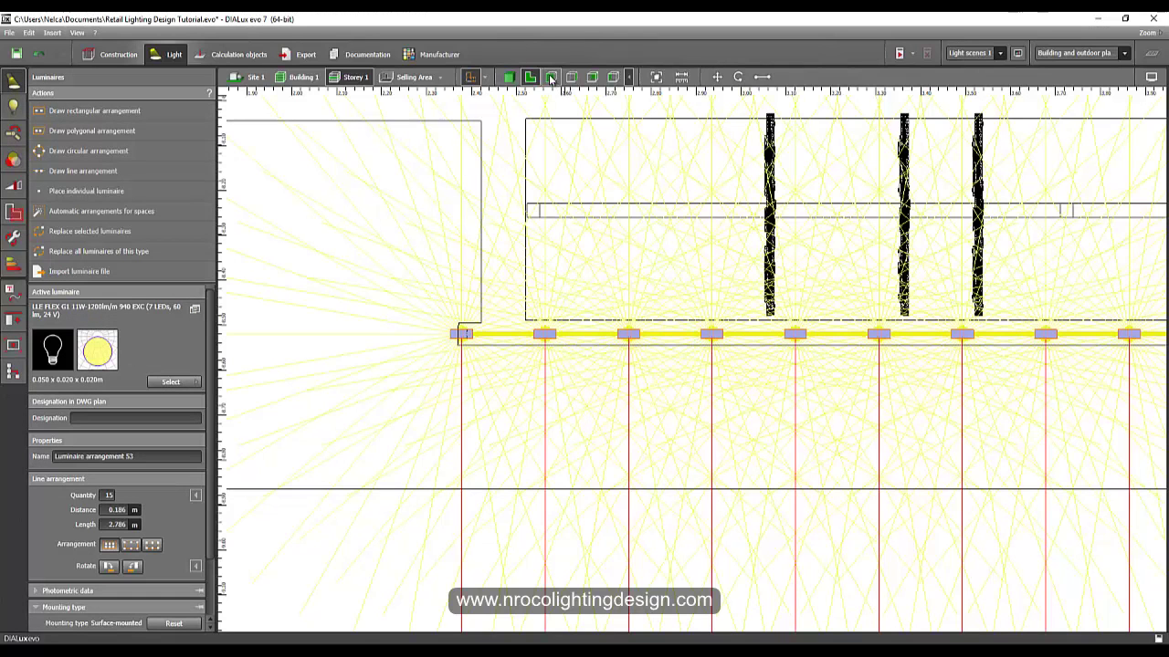
Step: Show the storey in front view and select the vertical line arrangement of 20 LED luminaires beside the wall rack near the shop window
left_click(551, 77)
scroll(511, 315, "down", 1)
scroll(511, 315, "down", 2)
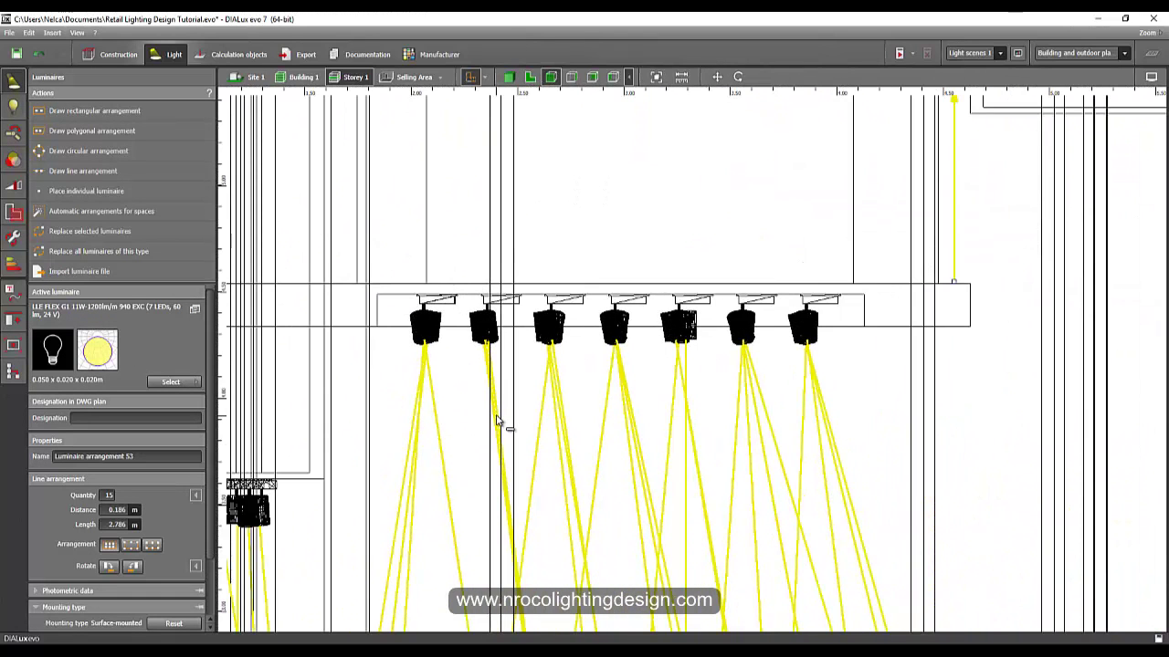
scroll(520, 407, "down", 8)
middle_click_drag(544, 435, 649, 194)
scroll(673, 420, "up", 1)
scroll(673, 426, "up", 3)
left_click(640, 564)
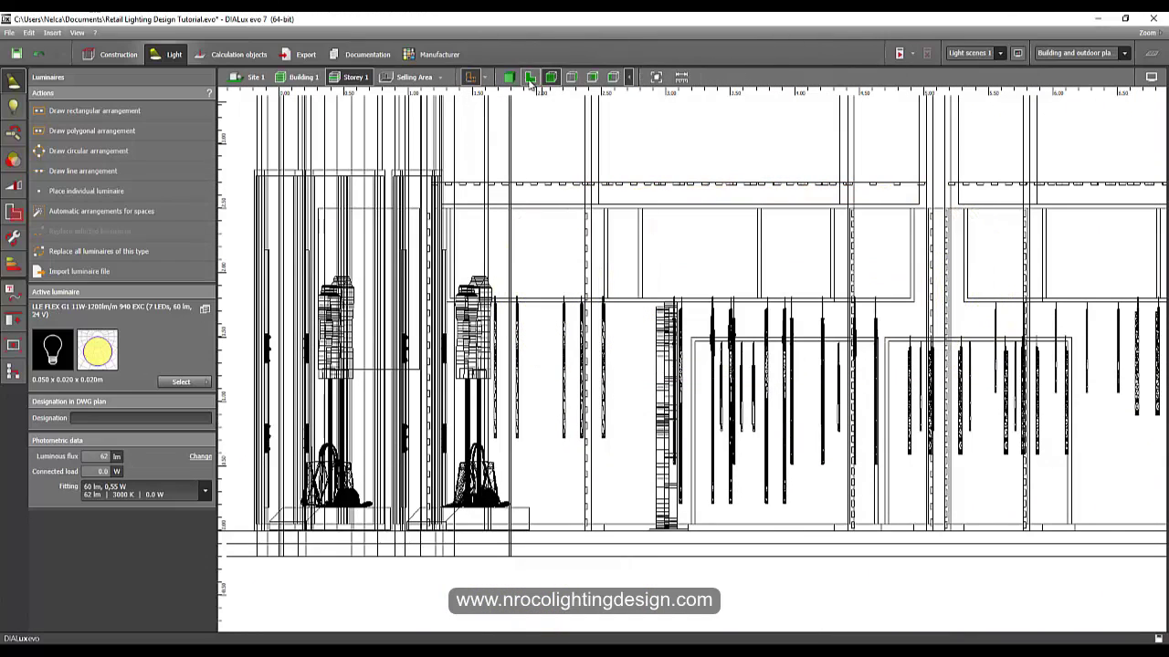
left_click(590, 384)
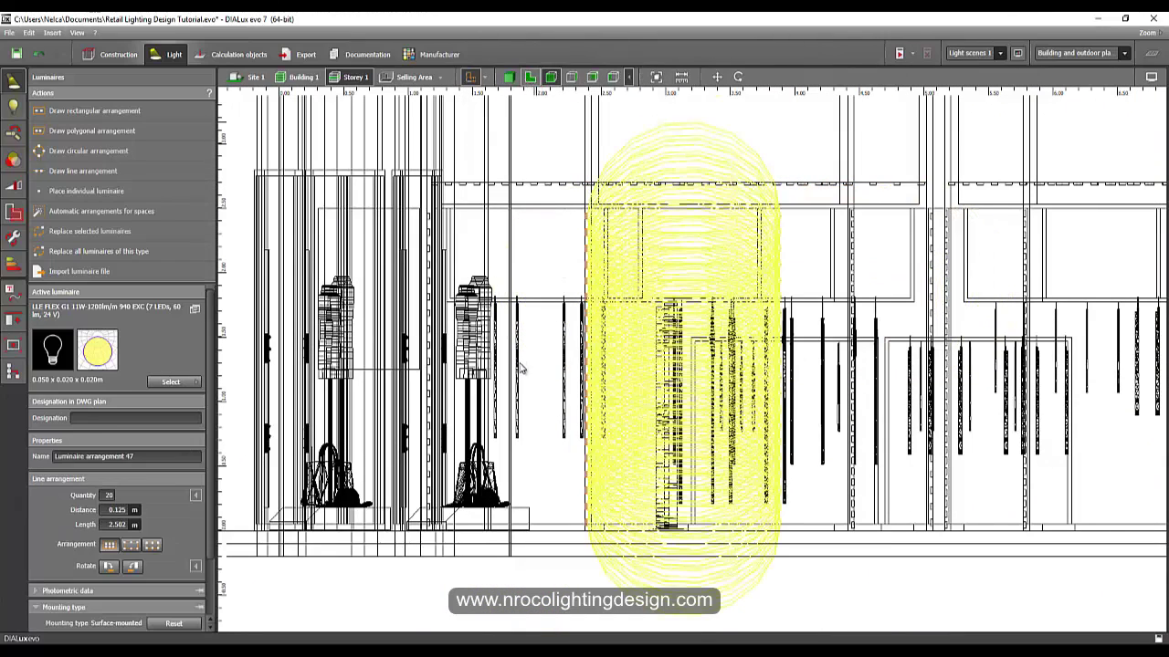
Step: In plan, move the vertical LED line arrangement outwards to align with the outer edge of the horizontal strip's end luminaire
scroll(480, 360, "up", 8)
right_click(467, 315)
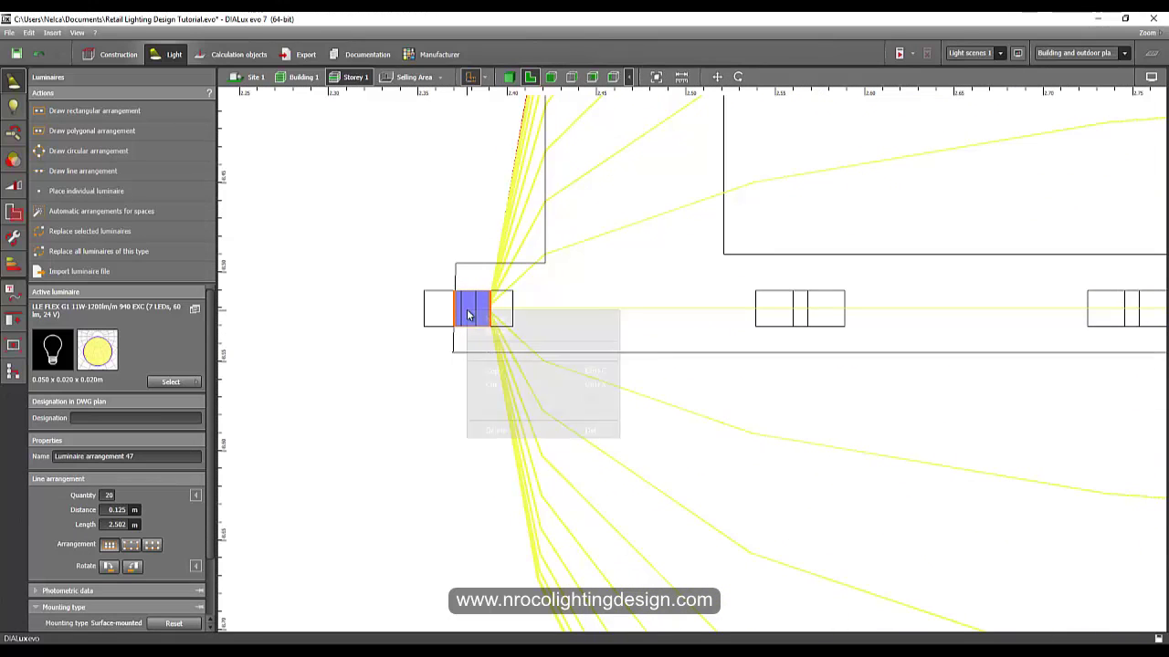
left_click(431, 325)
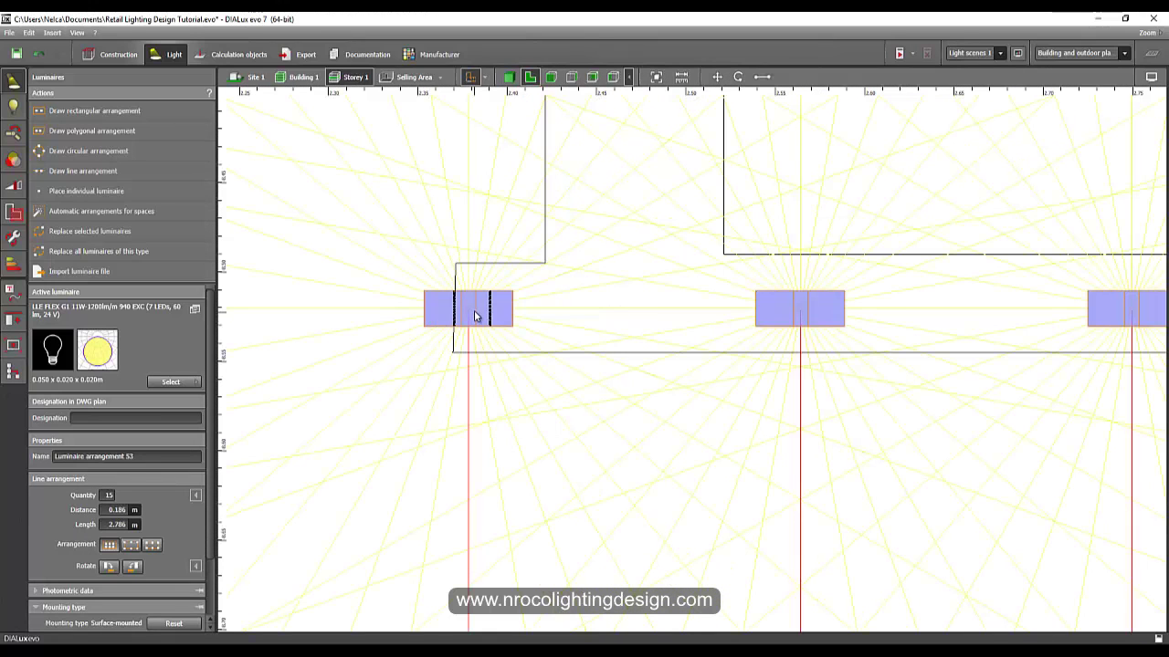
left_click(474, 311)
right_click(473, 312)
left_click(494, 318)
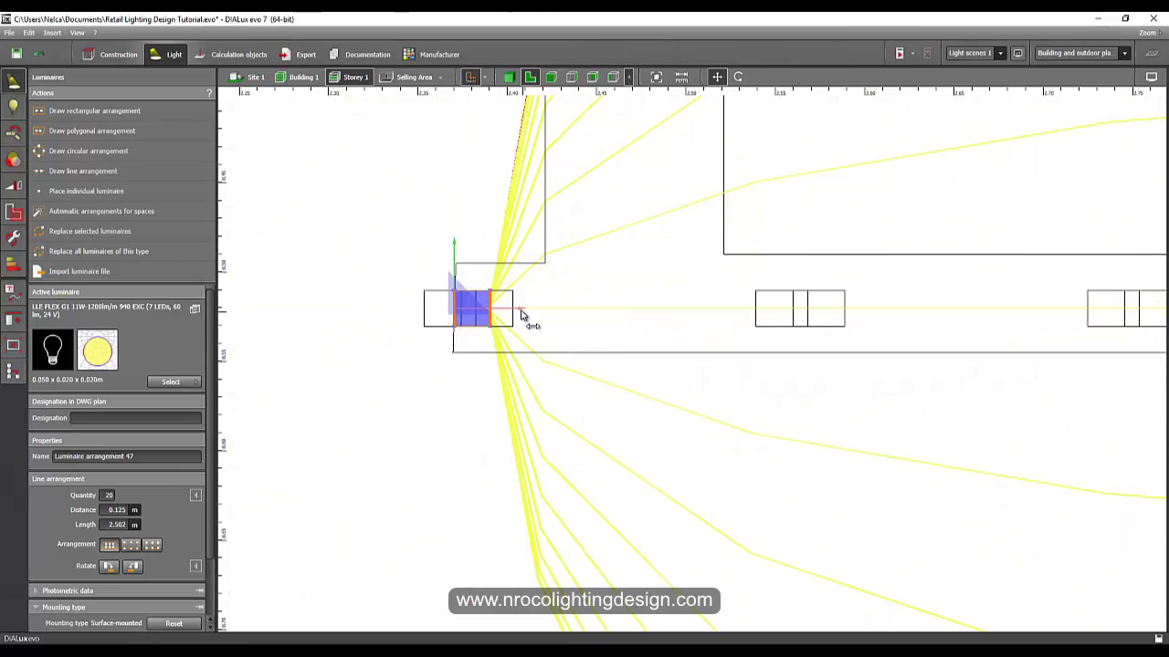
left_click_drag(522, 315, 491, 313)
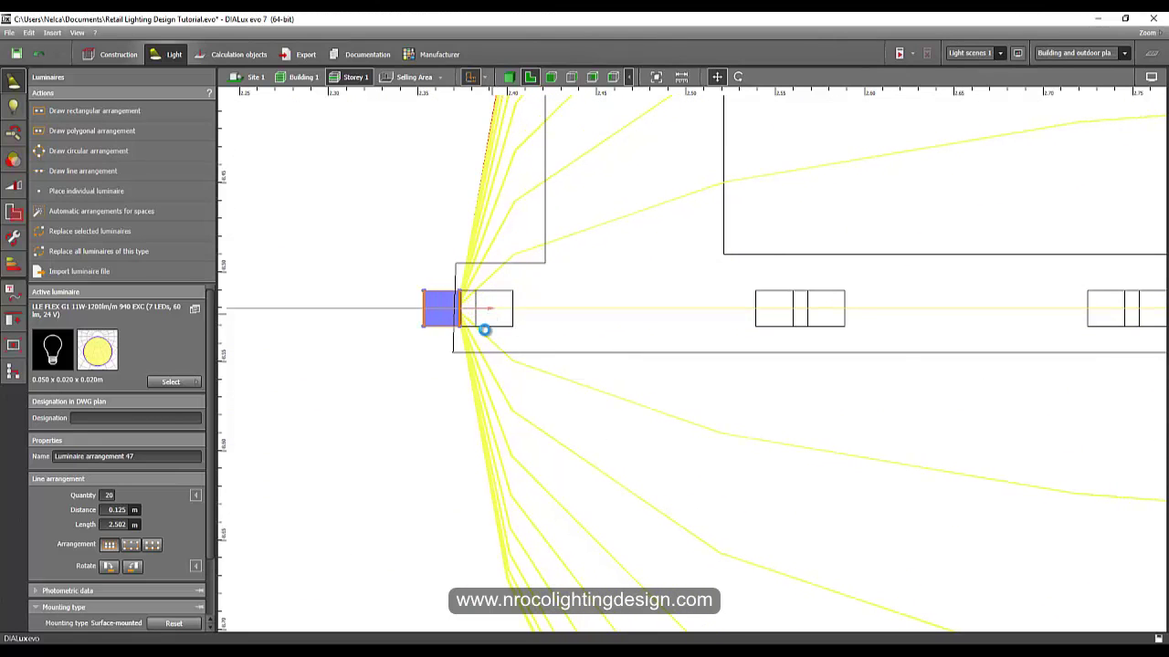
Step: Move the vertical line arrangement of 20 LED luminaires at the right end of the same wall rack outwards past the rack edge
scroll(483, 349, "down", 4)
middle_click_drag(1050, 343, 408, 382)
middle_click_drag(1072, 359, 416, 370)
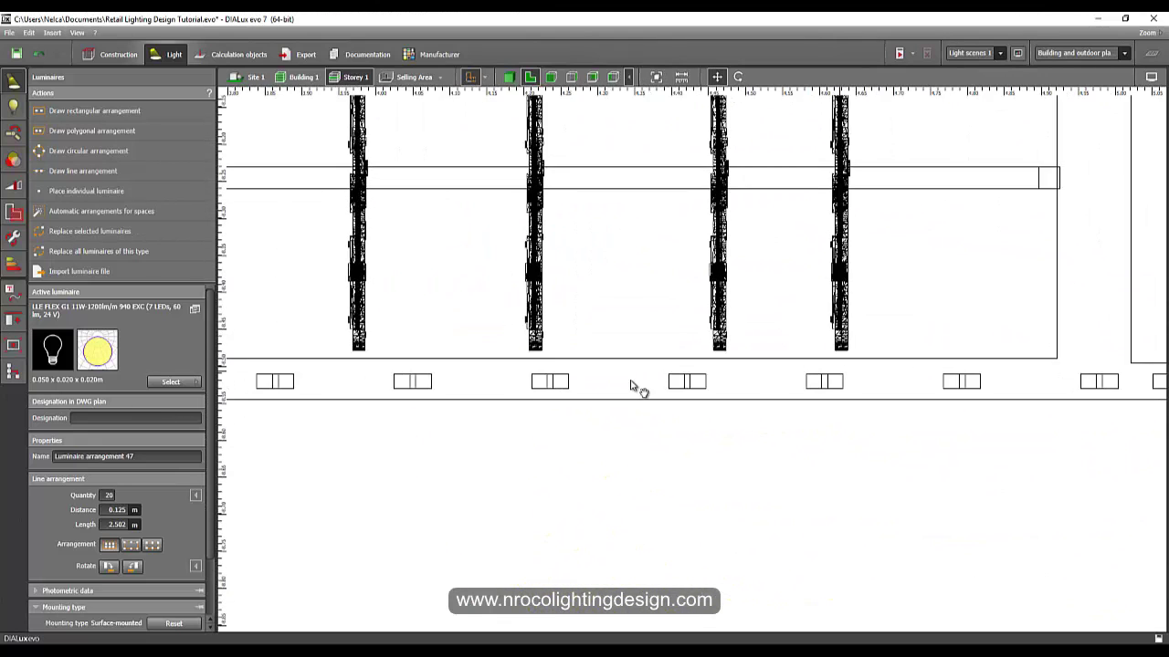
middle_click_drag(631, 386, 429, 398)
scroll(573, 434, "up", 3)
left_click(587, 344)
right_click(587, 343)
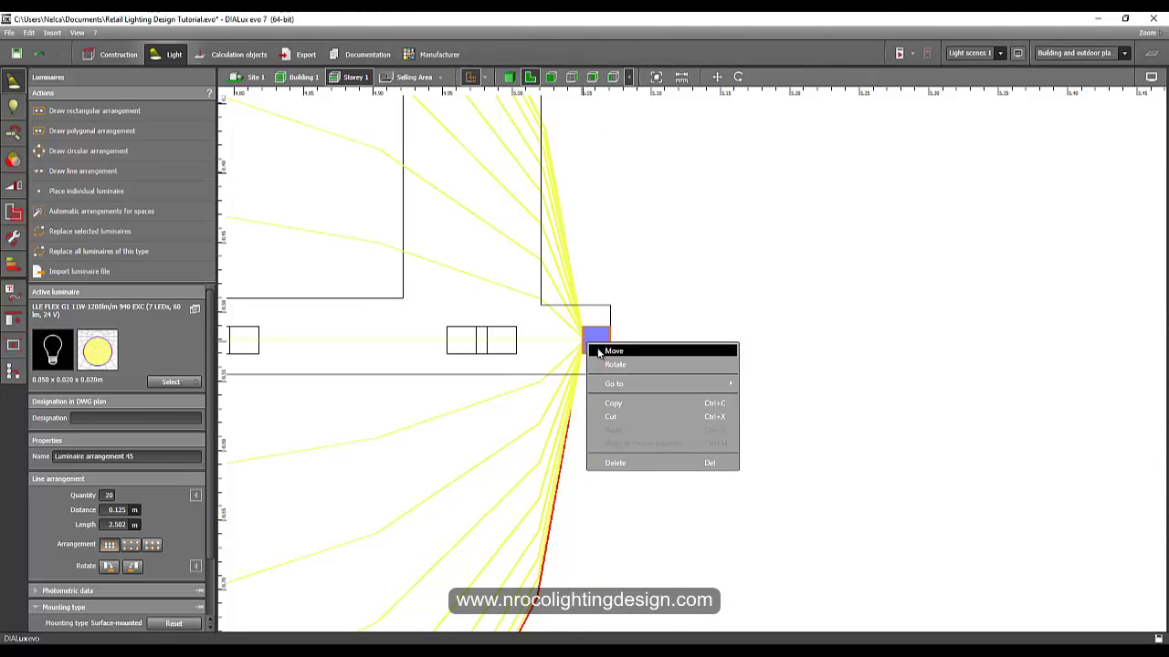
left_click(603, 351)
scroll(666, 341, "up", 2)
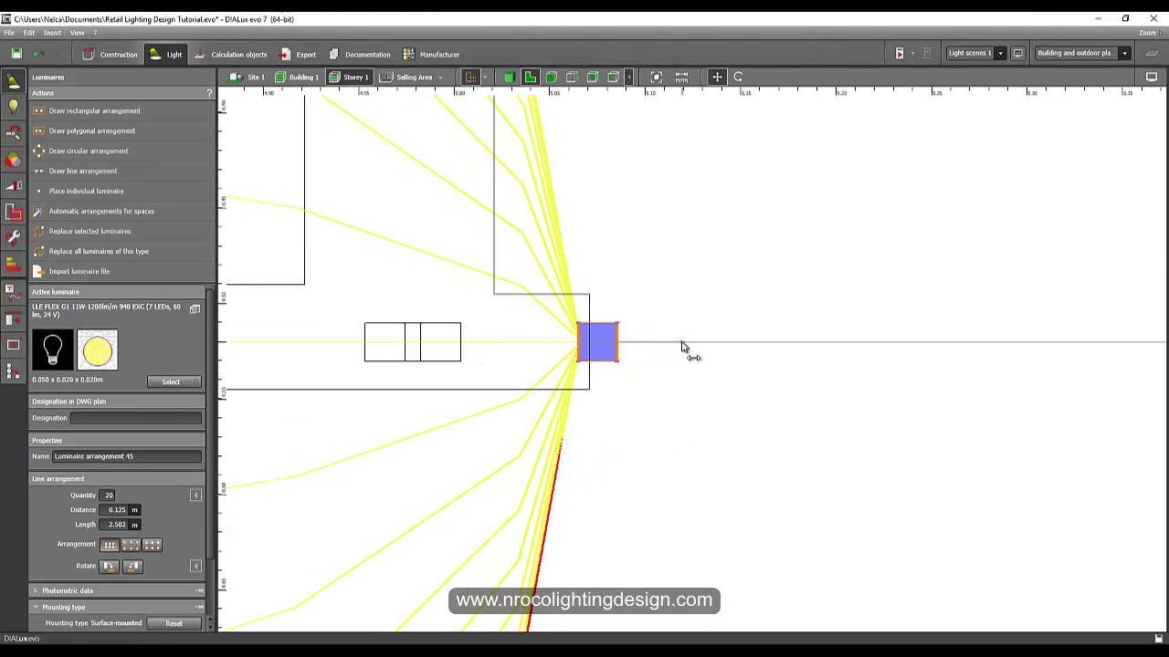
Step: Move the vertical line arrangement of 30 LED luminaires at the left end of the next lower-wall rack outwards over the horizontal strip's end luminaire
scroll(700, 418, "down", 2)
middle_click_drag(721, 422, 623, 420)
scroll(602, 423, "down", 3)
middle_click_drag(836, 446, 521, 431)
scroll(511, 430, "down", 1)
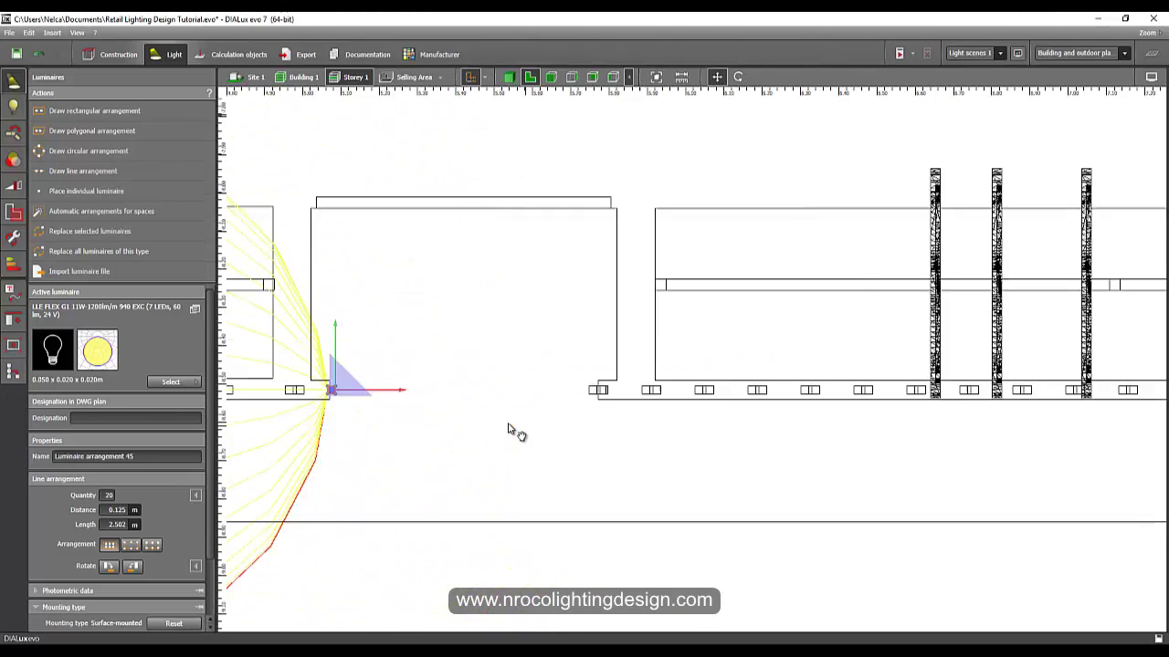
scroll(611, 397, "up", 3)
scroll(591, 399, "up", 2)
left_click(580, 379)
scroll(581, 380, "up", 2)
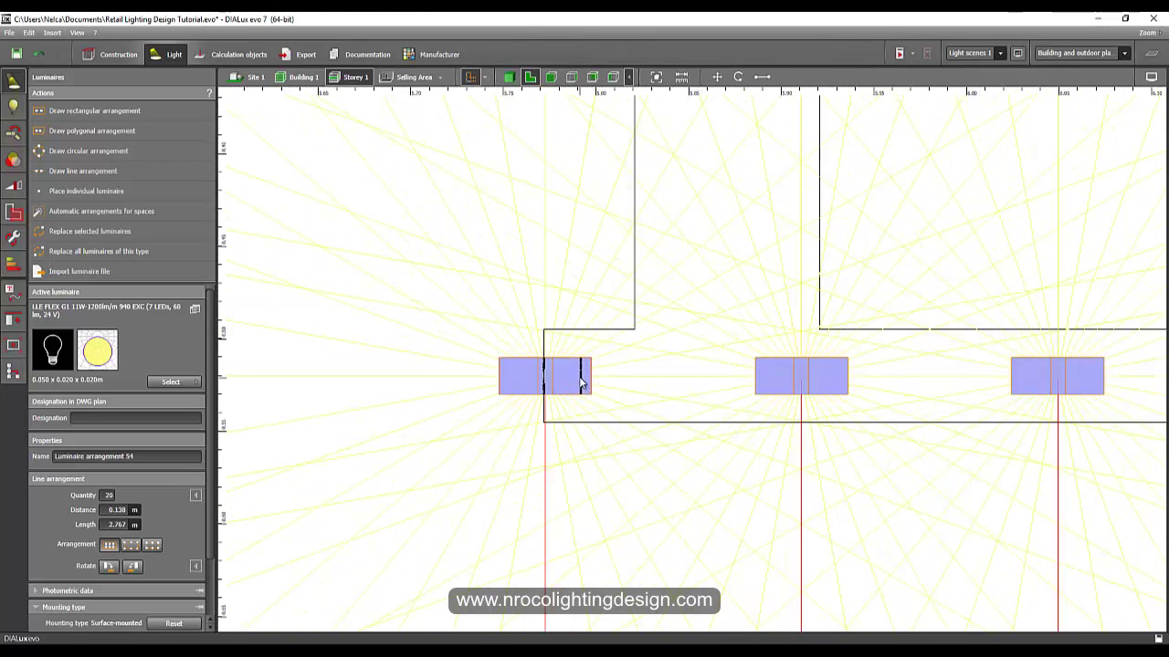
left_click(580, 382)
right_click(572, 375)
left_click(600, 386)
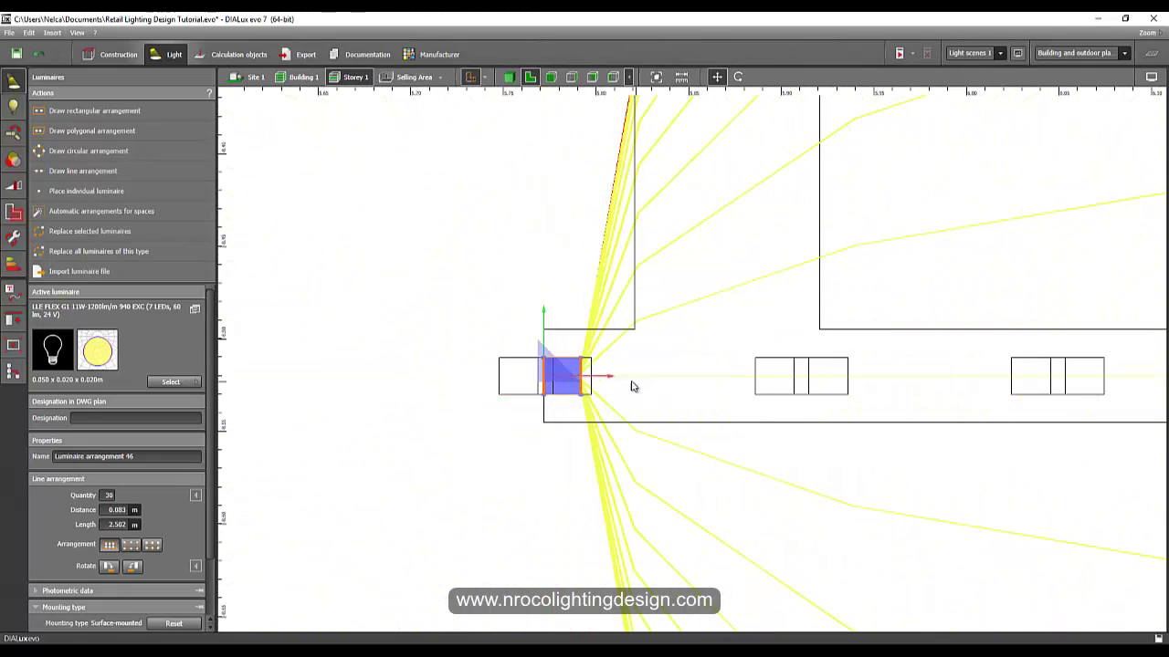
left_click_drag(612, 379, 585, 377)
Step: Move the vertical line arrangement of 30 LED luminaires at the right end of that second lower-wall rack outwards past its edge
scroll(432, 432, "down", 5)
middle_click_drag(767, 415, 219, 438)
middle_click_drag(858, 472, 244, 459)
scroll(775, 454, "up", 4)
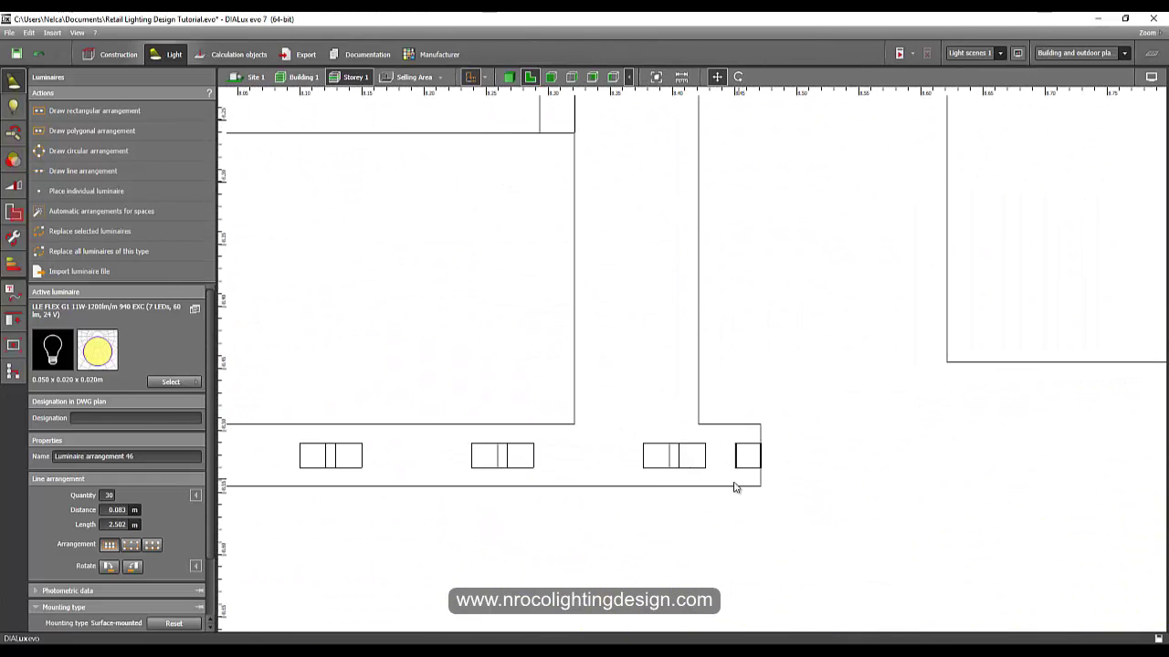
left_click(741, 463)
right_click(741, 463)
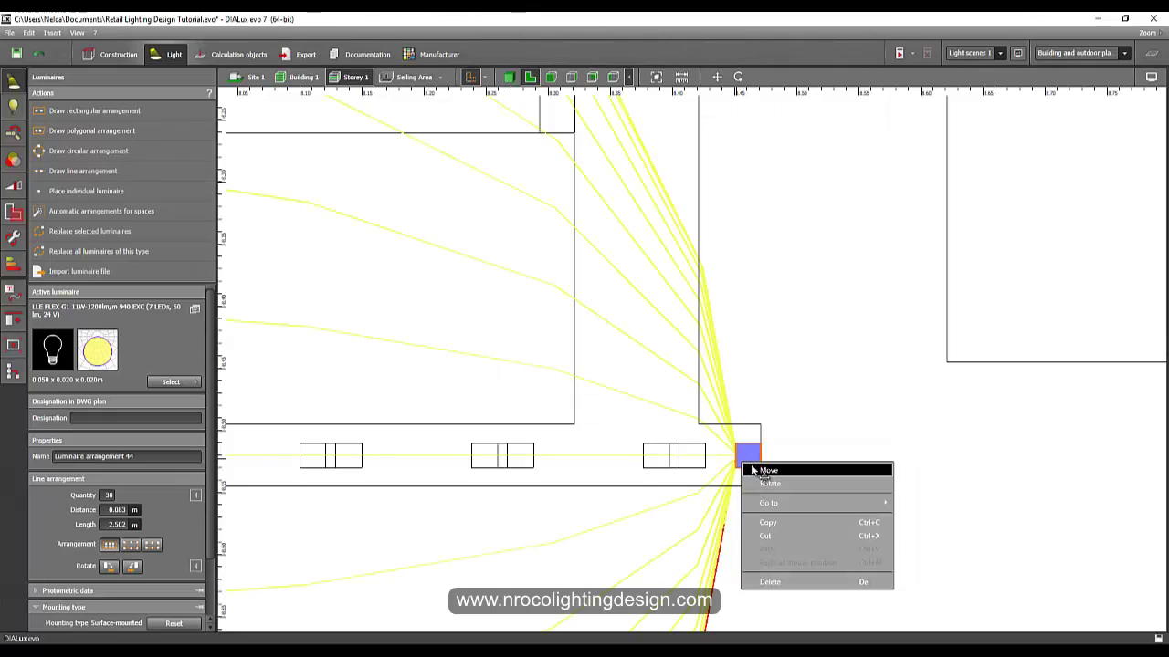
left_click(752, 470)
scroll(780, 467, "up", 2)
scroll(782, 466, "up", 1)
left_click_drag(808, 452, 832, 454)
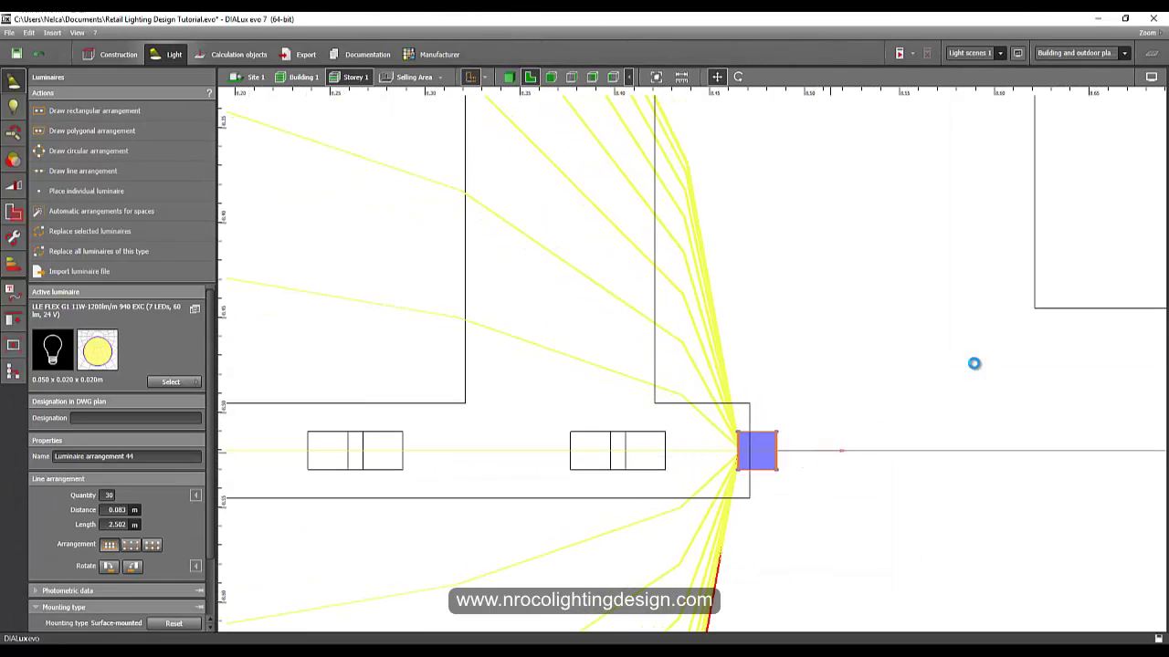
Step: Move the vertical line arrangement of 30 LED luminaires at the left end of the third lower-wall rack outwards over the horizontal strip's end luminaire
scroll(691, 388, "down", 3)
middle_click_drag(877, 413, 295, 350)
scroll(721, 415, "down", 4)
middle_click_drag(1050, 392, 260, 416)
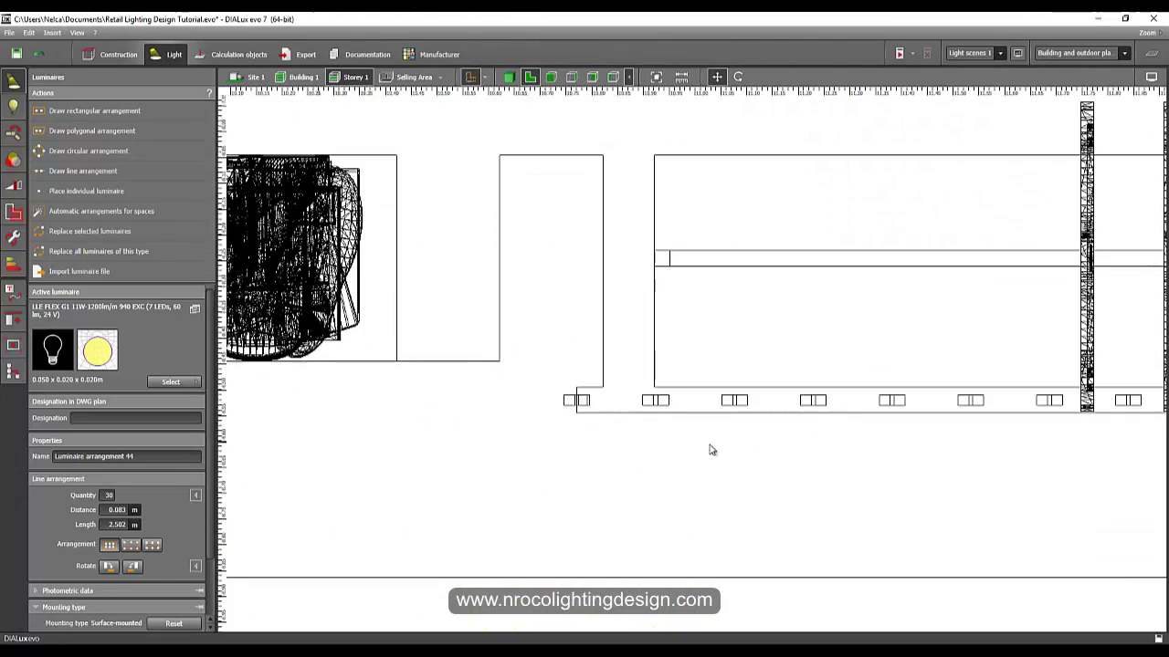
middle_click_drag(891, 406, 829, 376)
scroll(502, 358, "up", 3)
left_click(484, 313)
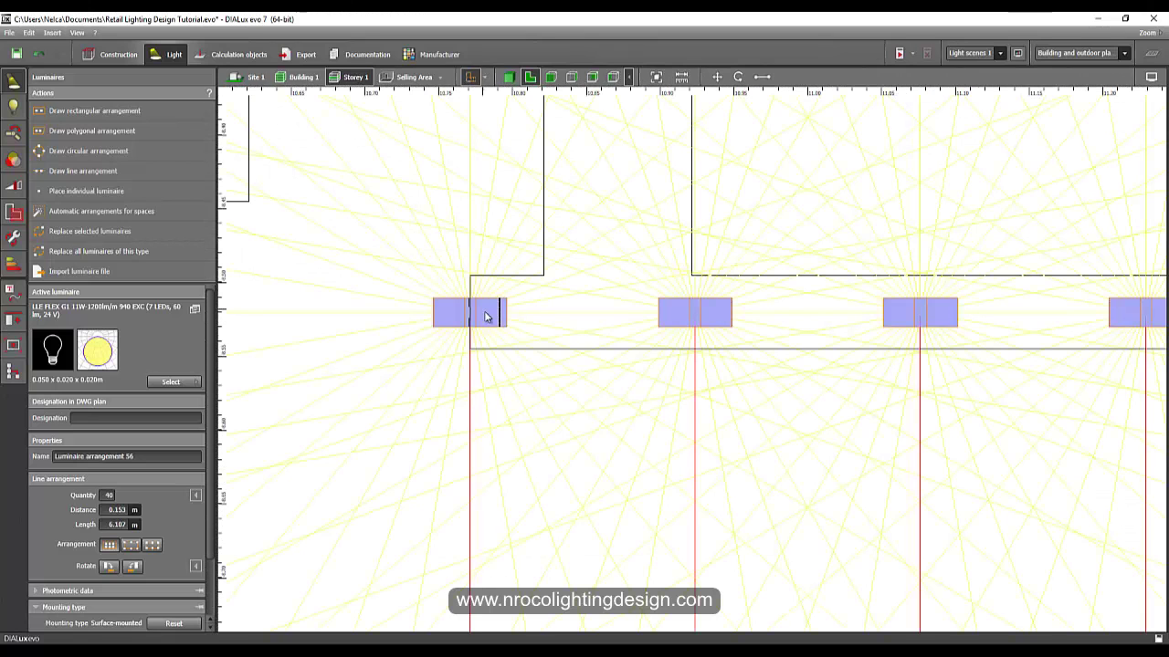
right_click(484, 317)
left_click(484, 314)
left_click(488, 317)
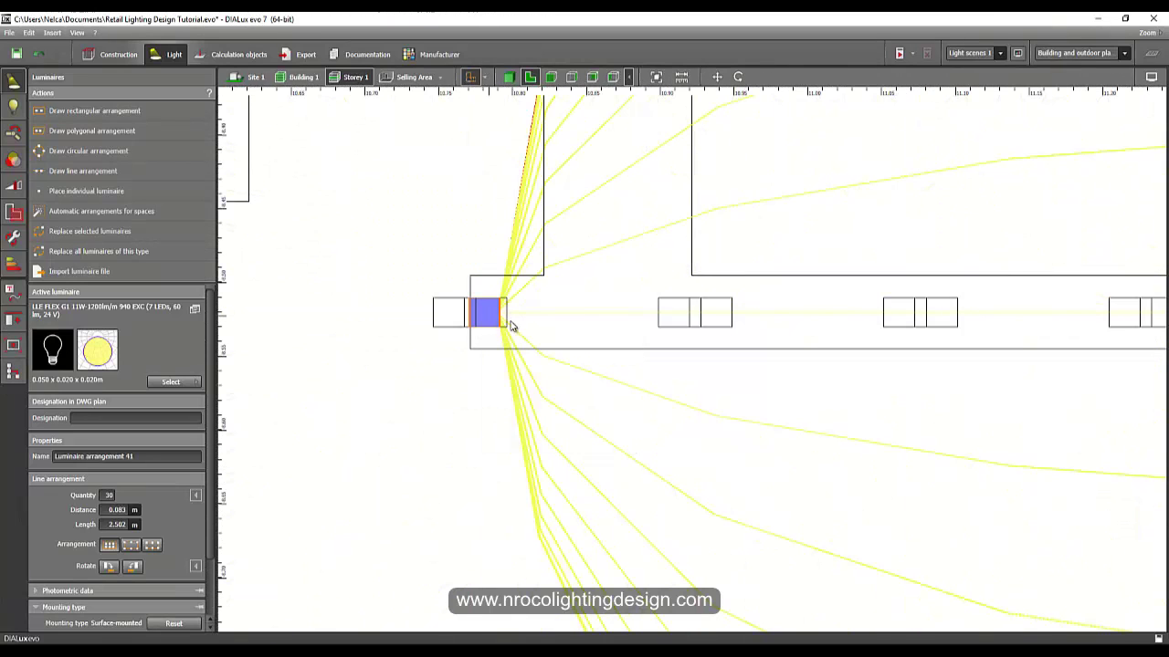
right_click(490, 315)
left_click(524, 329)
left_click_drag(530, 317, 508, 321)
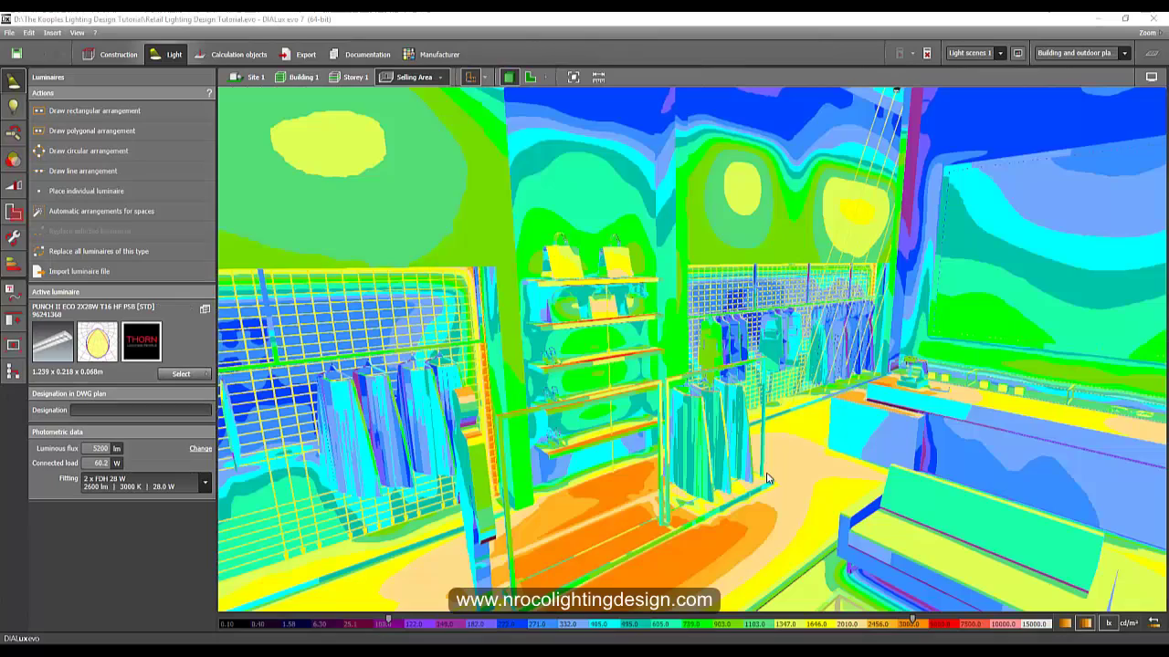
Step: Switch to the Kooples project and examine the false colours on the central seating area, free-standing racks and surrounding floor
right_click_drag(811, 348, 682, 463)
scroll(608, 292, "down", 2)
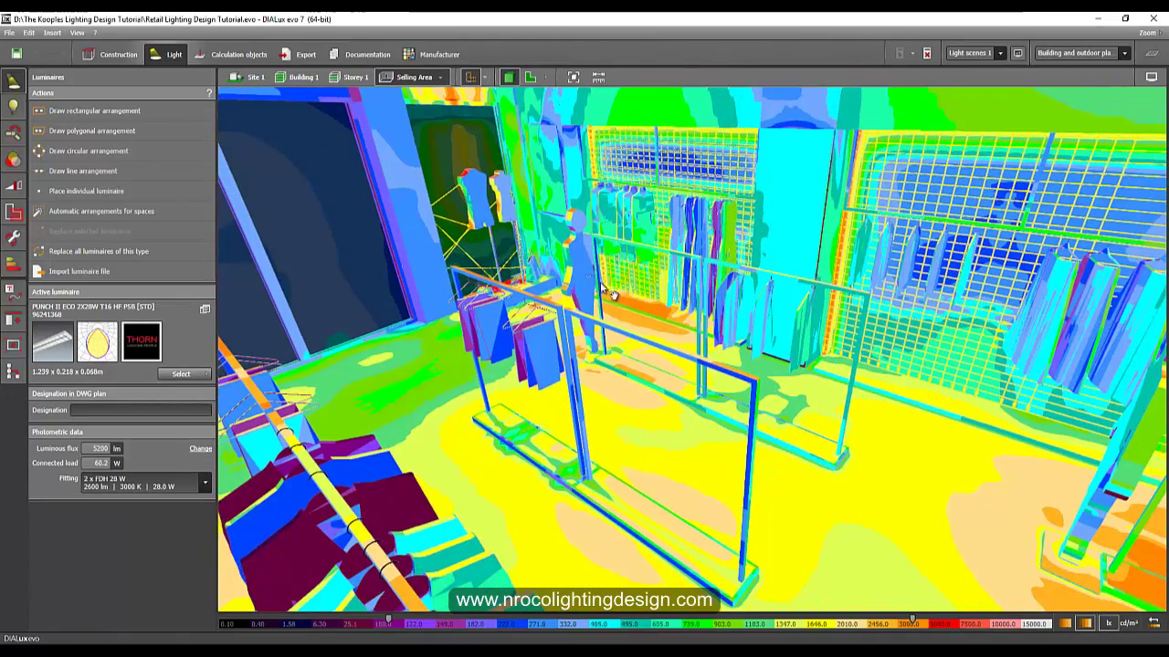
scroll(589, 272, "down", 4)
right_click_drag(777, 396, 837, 401)
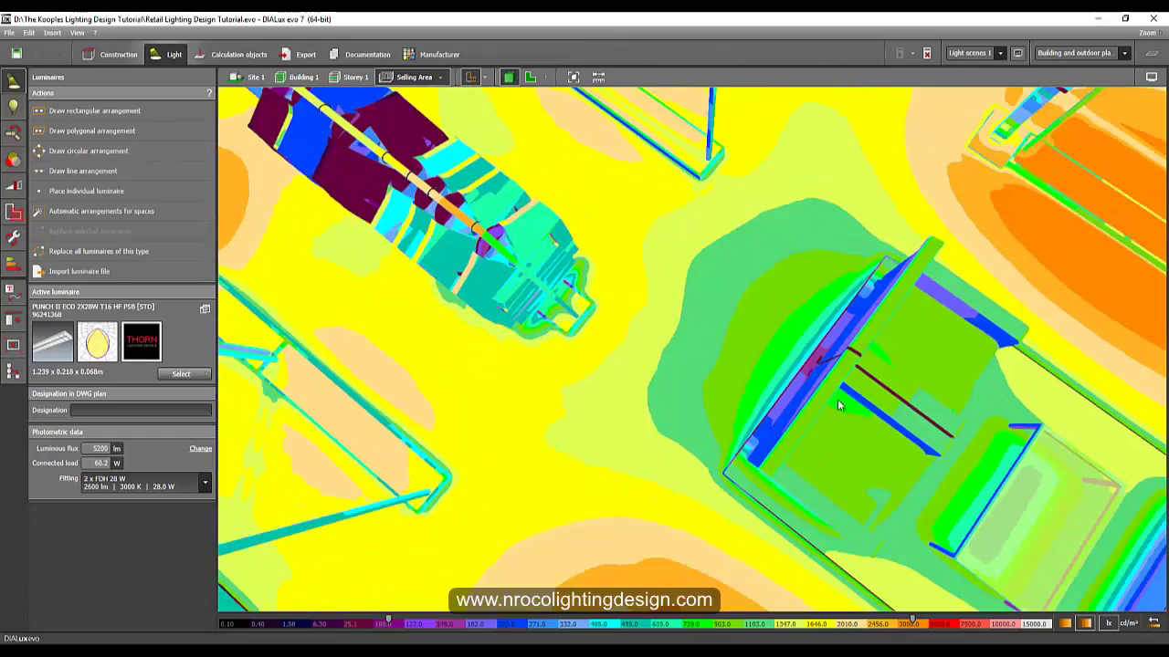
middle_click_drag(466, 196, 343, 150)
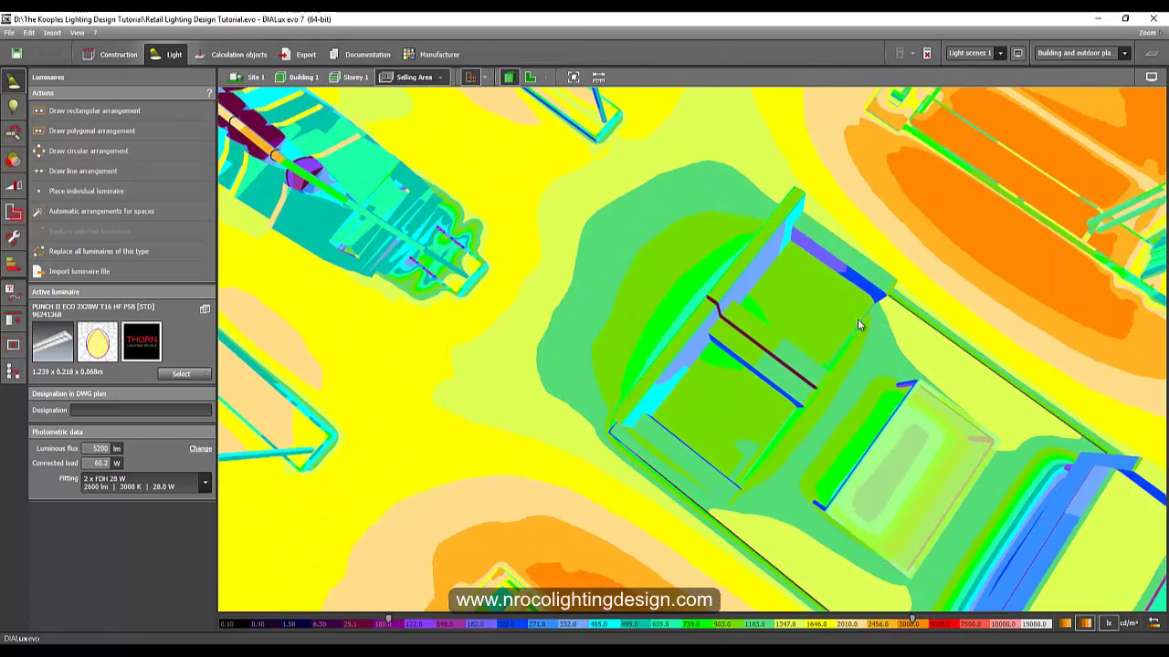
middle_click_drag(679, 287, 626, 276)
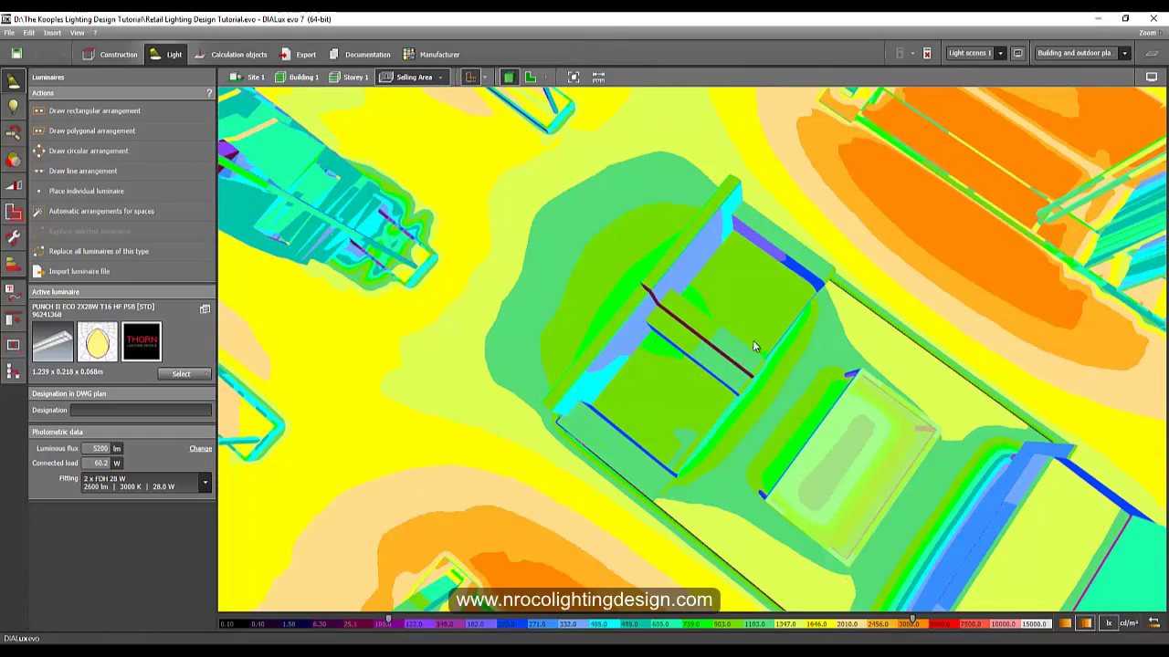
left_click_drag(771, 313, 593, 355)
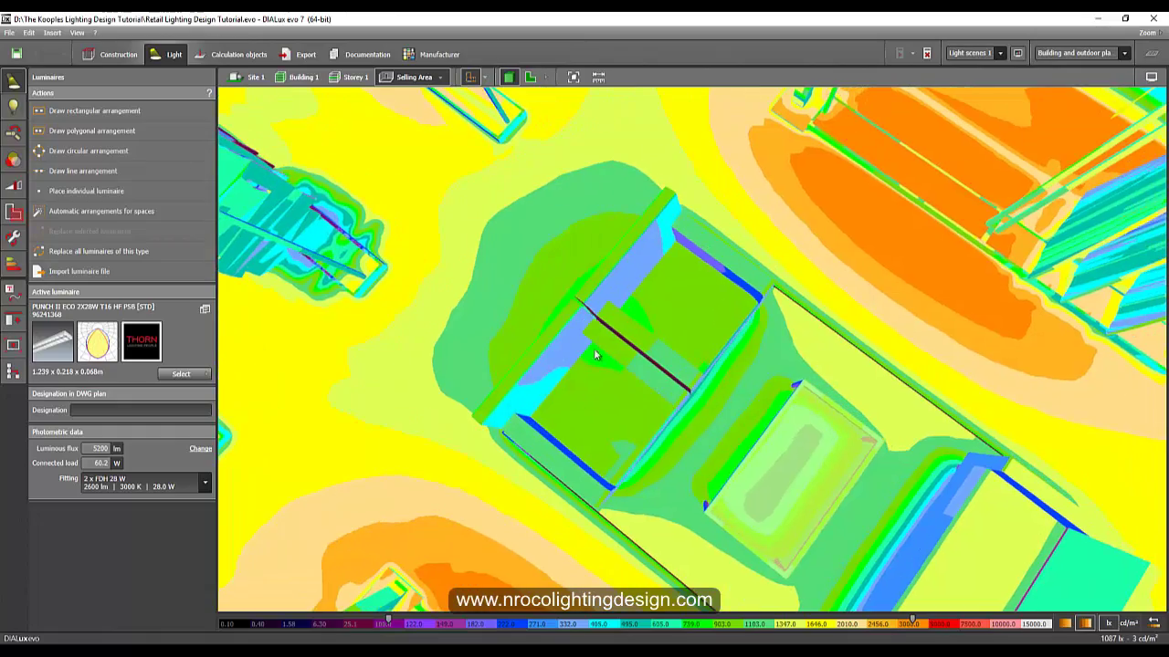
right_click_drag(593, 355, 655, 339)
middle_click_drag(655, 338, 658, 247)
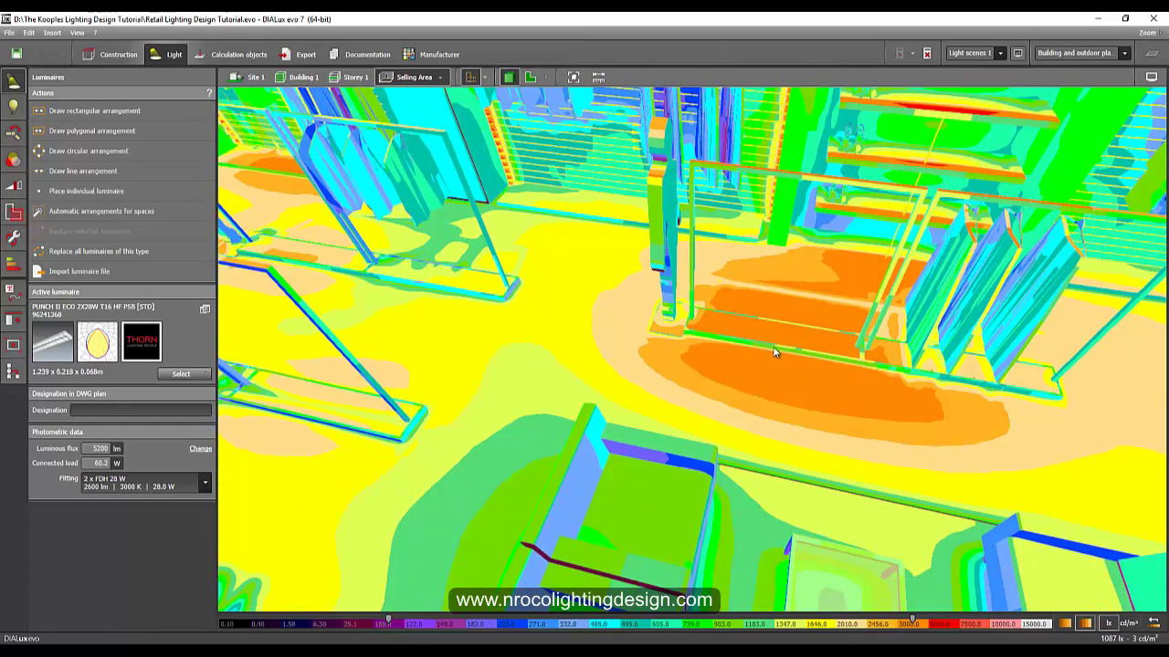
left_click_drag(773, 352, 736, 414)
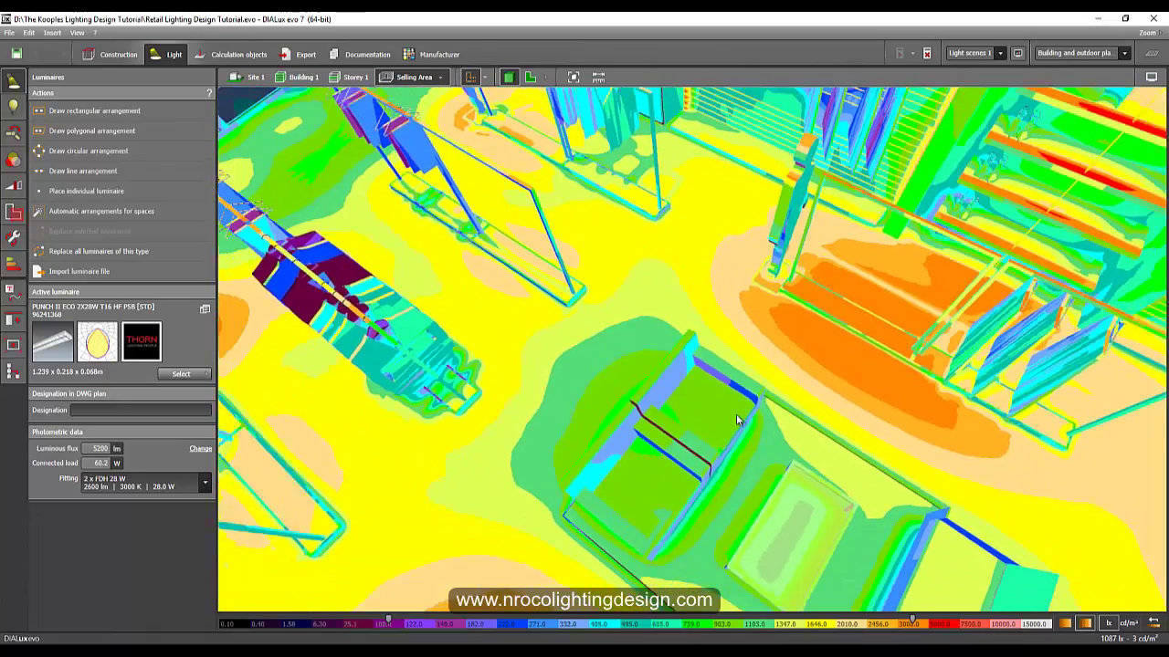
Step: Examine the false colours on the Kooples store's side-wall shelving, mannequin displays and floor racks beneath the track spotlights
scroll(736, 414, "down", 2)
middle_click_drag(736, 414, 763, 507)
right_click_drag(696, 443, 668, 446)
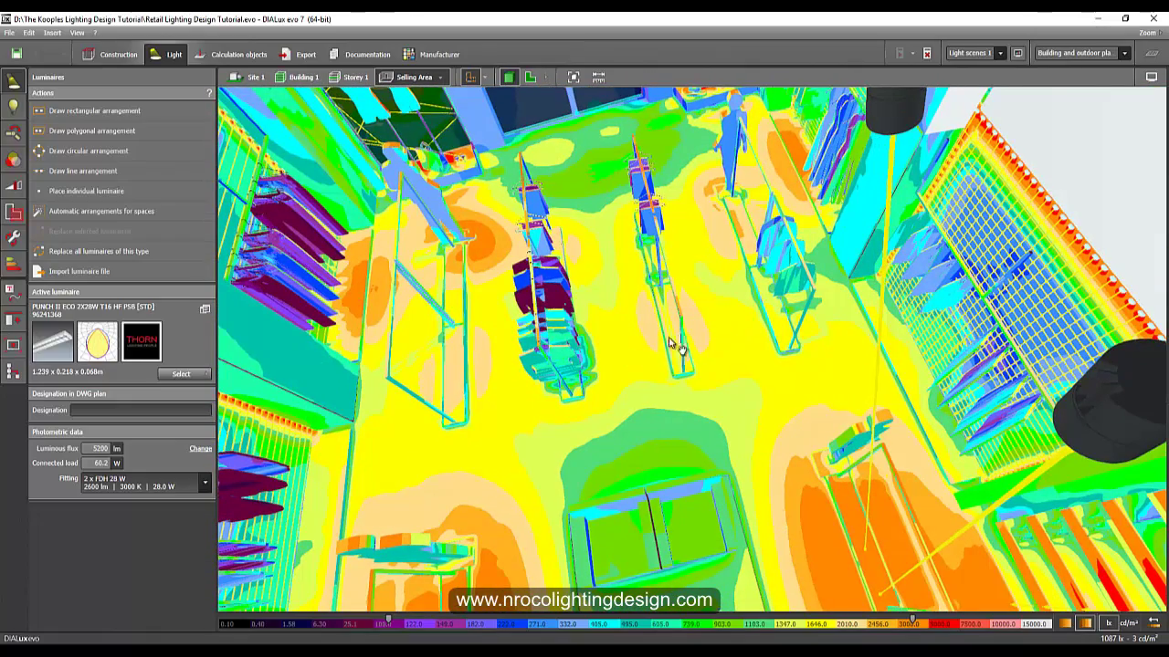
middle_click_drag(669, 343, 730, 355)
middle_click_drag(638, 372, 700, 253)
scroll(730, 390, "down", 1)
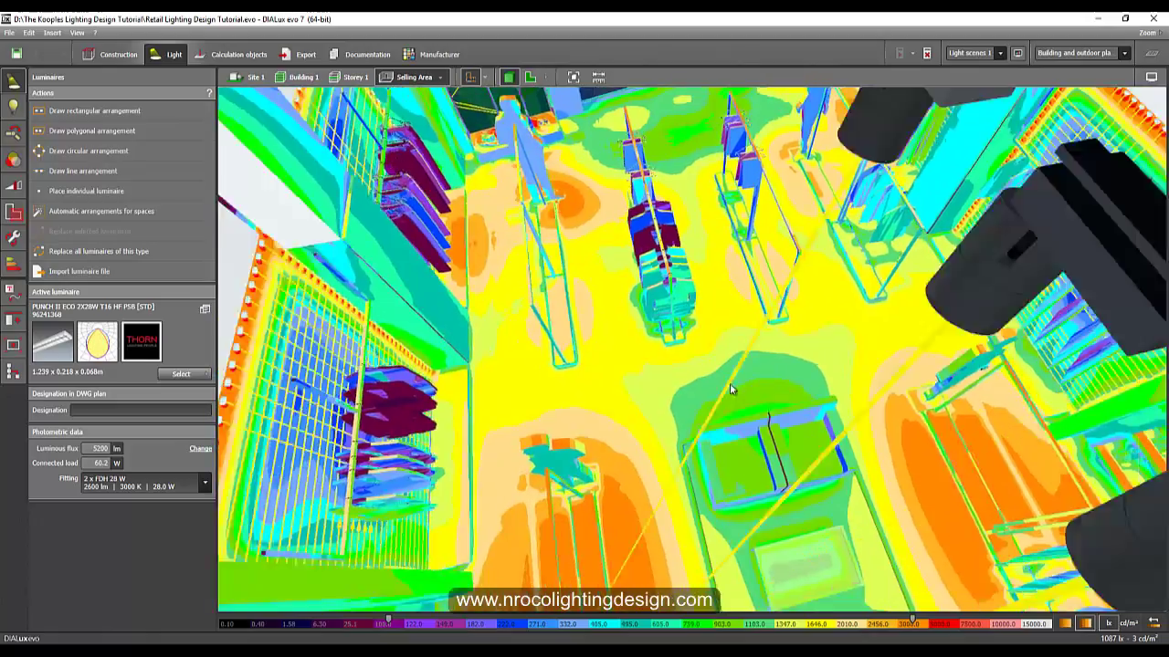
scroll(730, 390, "down", 1)
right_click_drag(721, 411, 582, 432)
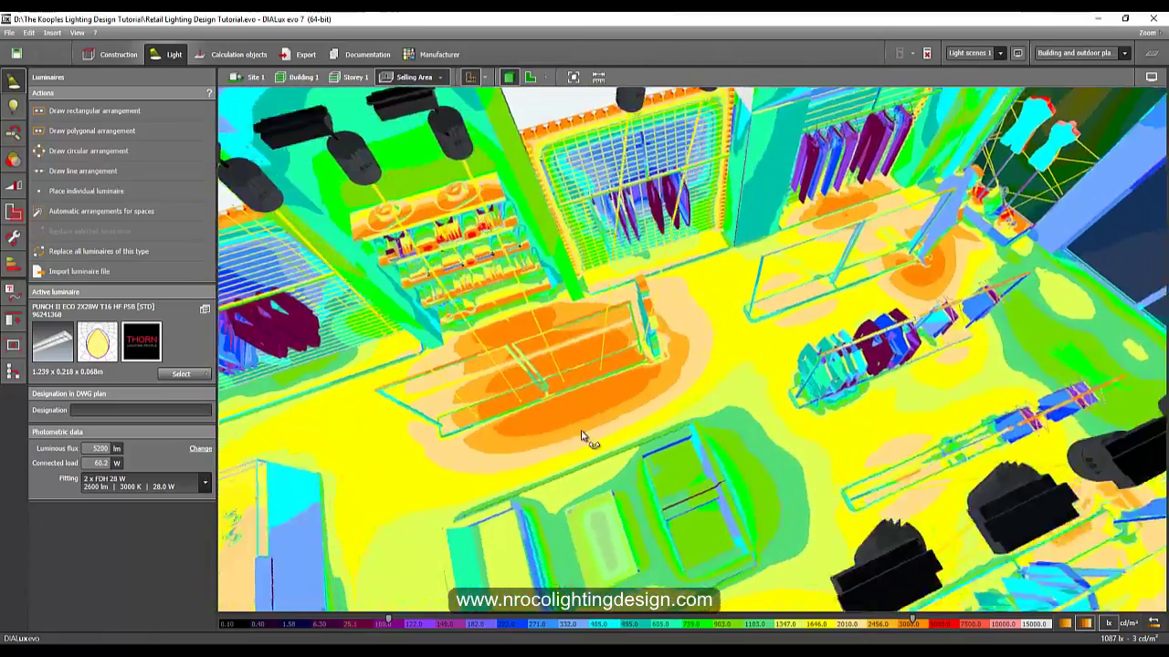
left_click_drag(582, 436, 665, 444)
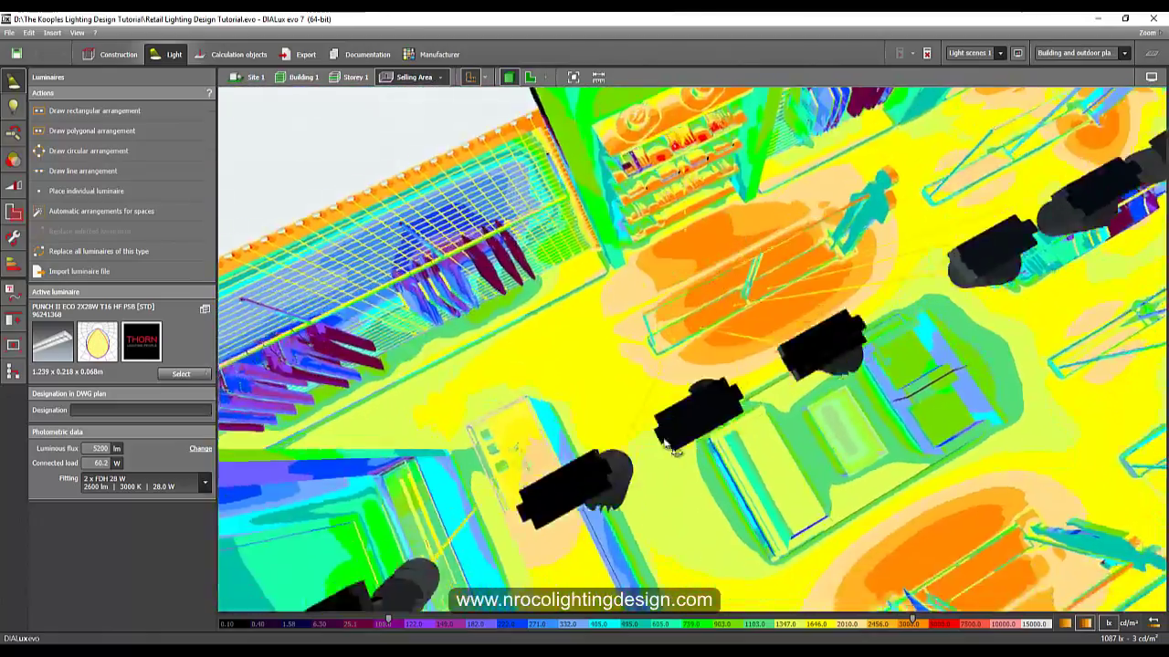
right_click_drag(665, 445, 587, 455)
scroll(707, 453, "down", 3)
right_click_drag(707, 453, 650, 447)
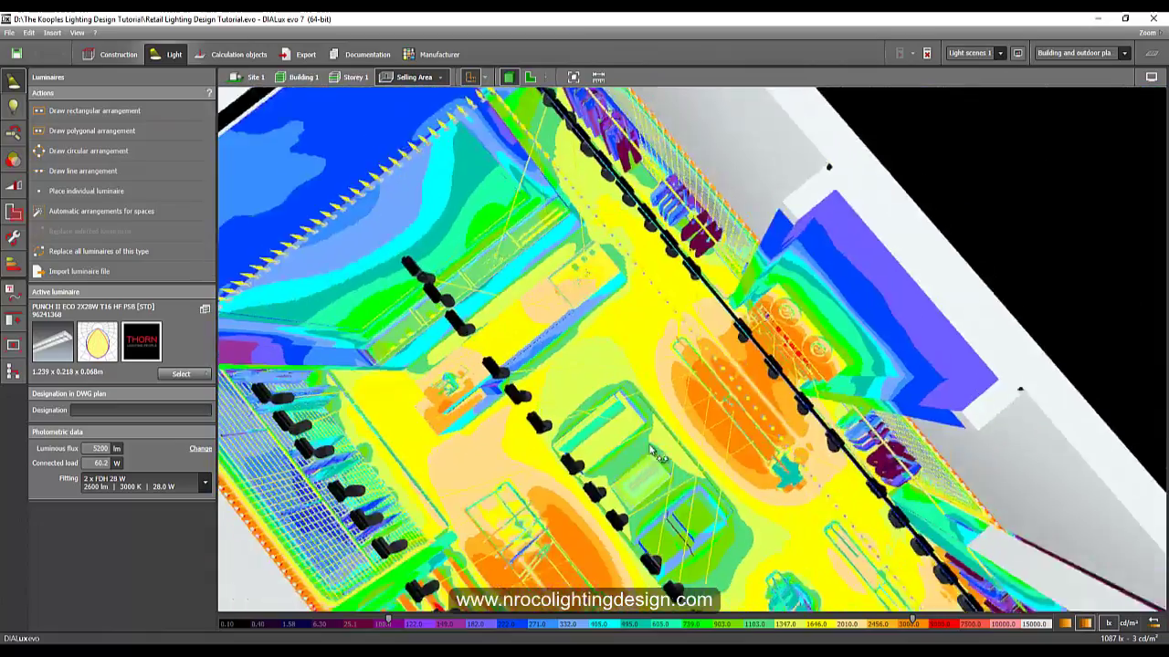
Step: Review the whole Kooples store in false colours, from the counter and rear rooms to the centre tracks above the seating area
left_click_drag(651, 449, 712, 399)
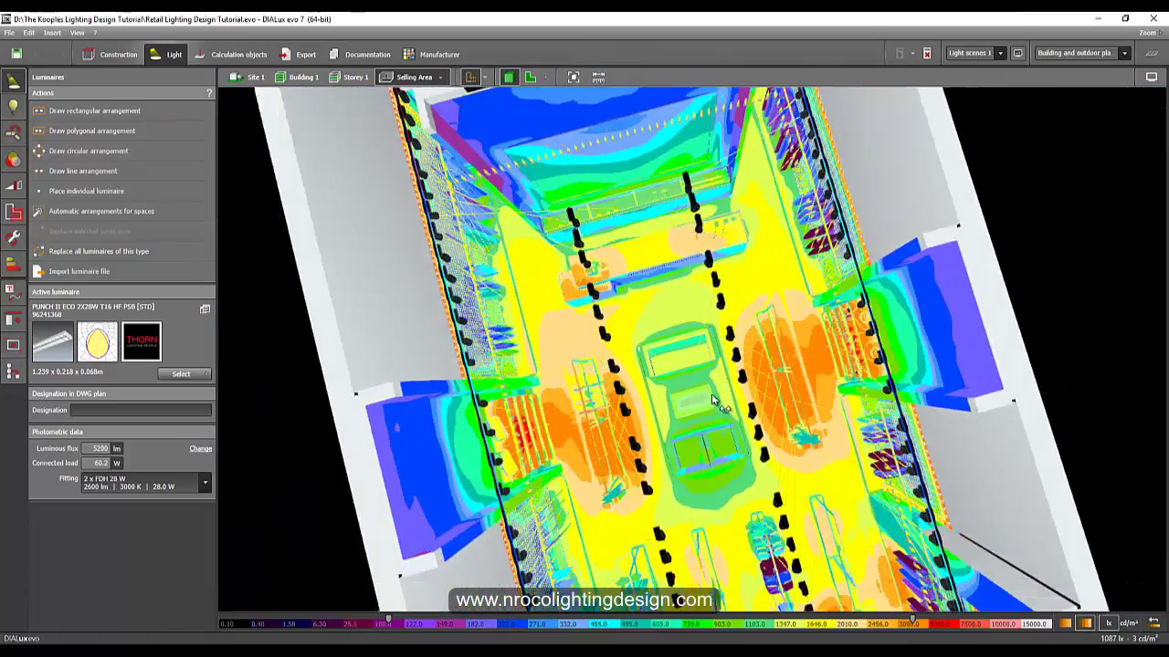
right_click_drag(712, 399, 709, 303)
middle_click_drag(675, 467, 671, 245)
right_click_drag(672, 245, 667, 286)
middle_click_drag(669, 288, 838, 417)
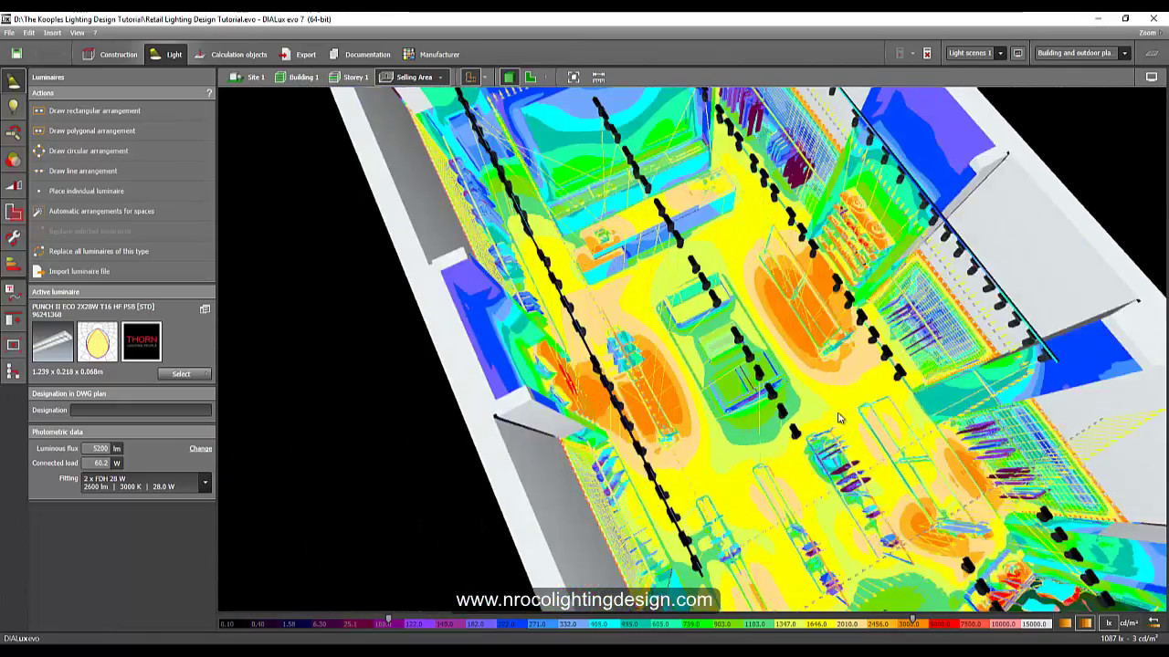
right_click_drag(839, 417, 805, 418)
middle_click_drag(769, 264, 751, 414)
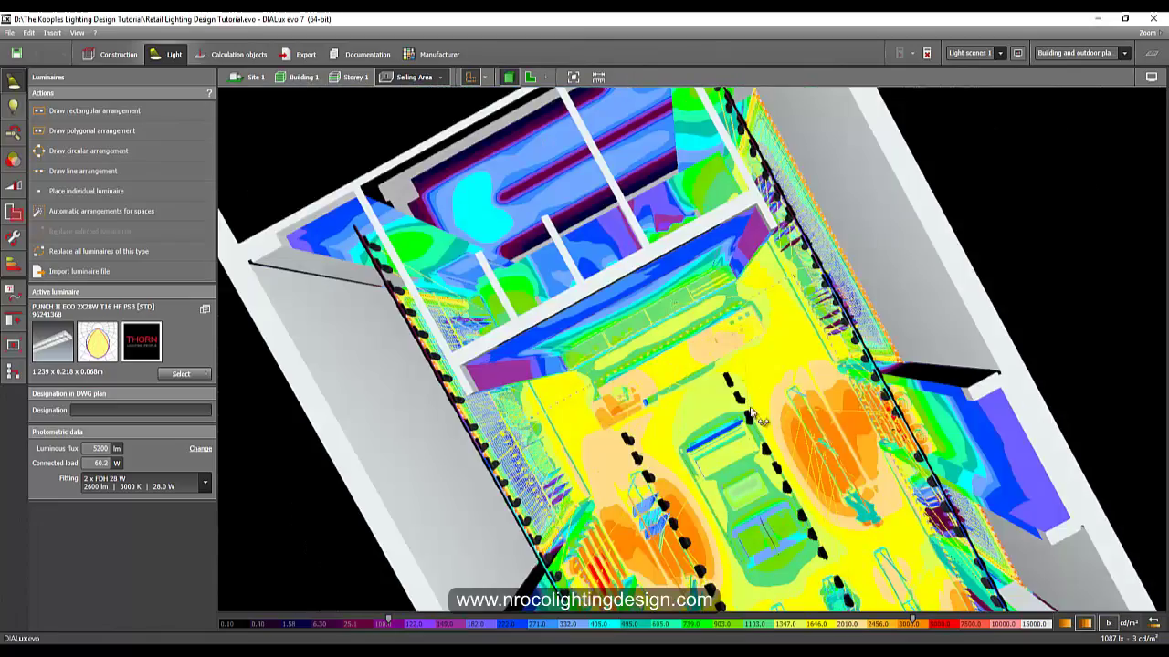
right_click_drag(750, 414, 691, 292)
middle_click_drag(645, 278, 749, 244)
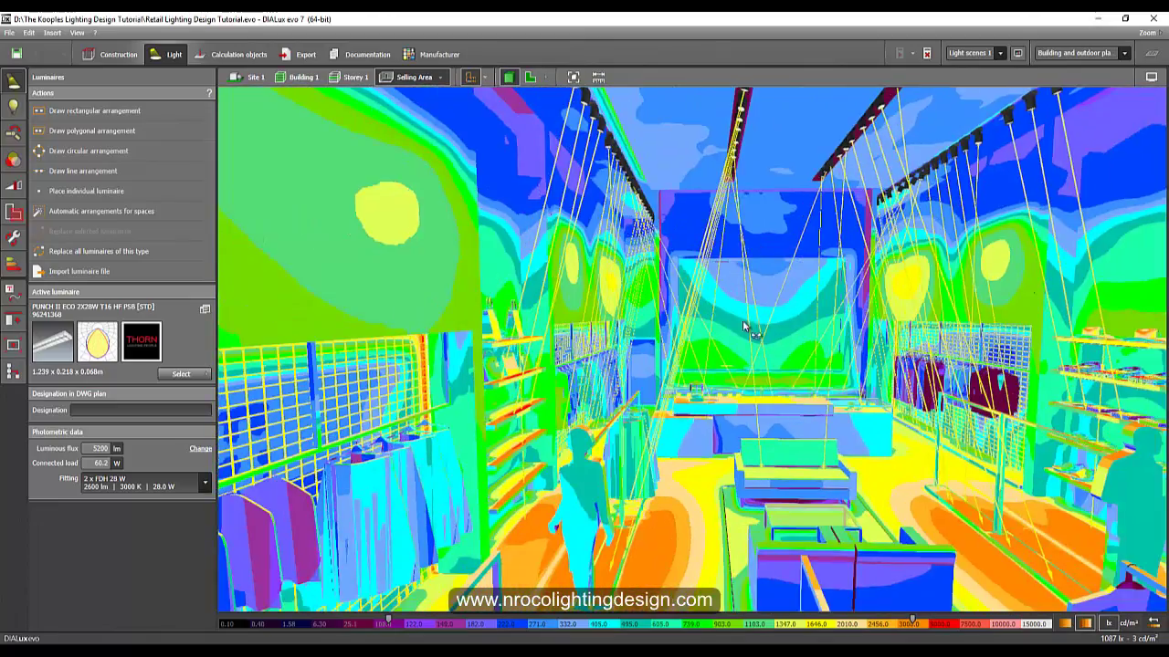
right_click_drag(744, 326, 654, 449)
scroll(764, 368, "up", 4)
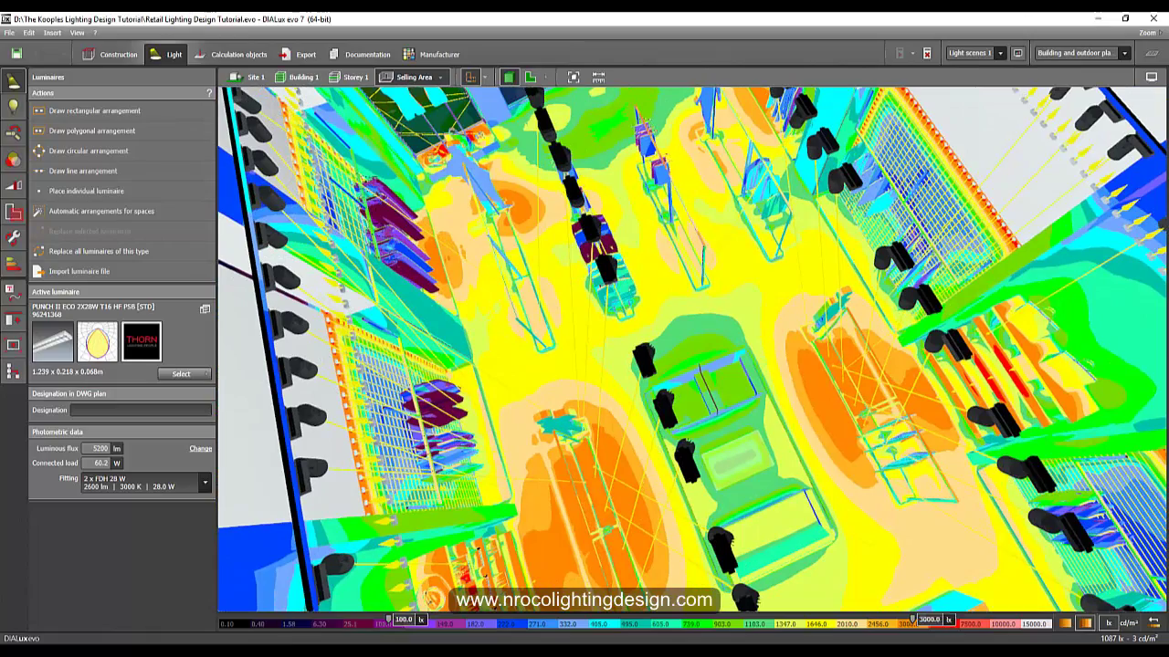
left_click(253, 645)
middle_click_drag(736, 307, 738, 375)
left_click_drag(741, 377, 735, 436)
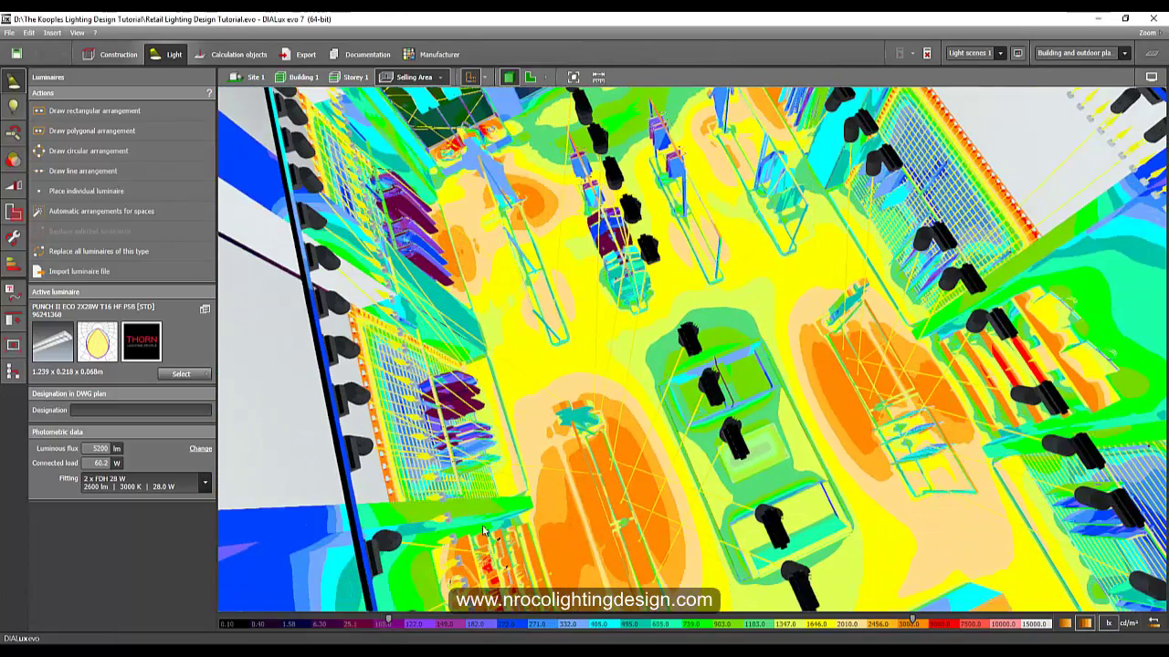
Step: Switch back to the tutorial plan and examine the aiming of the centre-track spotlights above the seating area and display racks
left_click(254, 645)
left_click(231, 626)
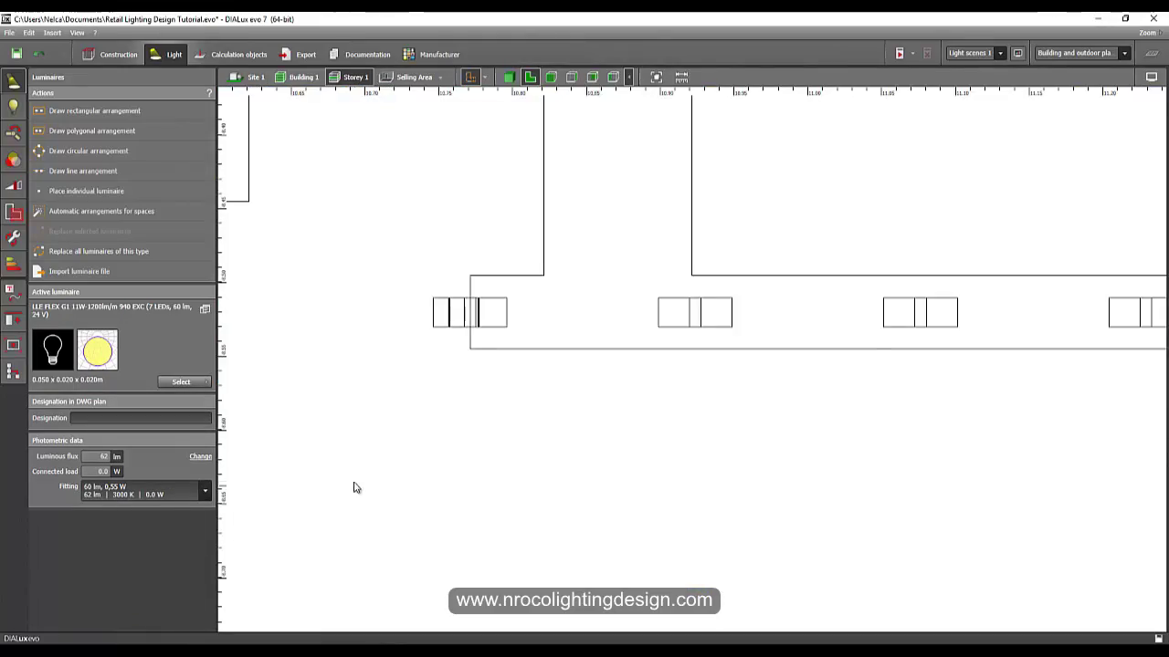
scroll(371, 489, "down", 4)
scroll(392, 491, "down", 5)
scroll(566, 356, "down", 3)
middle_click_drag(566, 356, 517, 576)
scroll(539, 534, "down", 3)
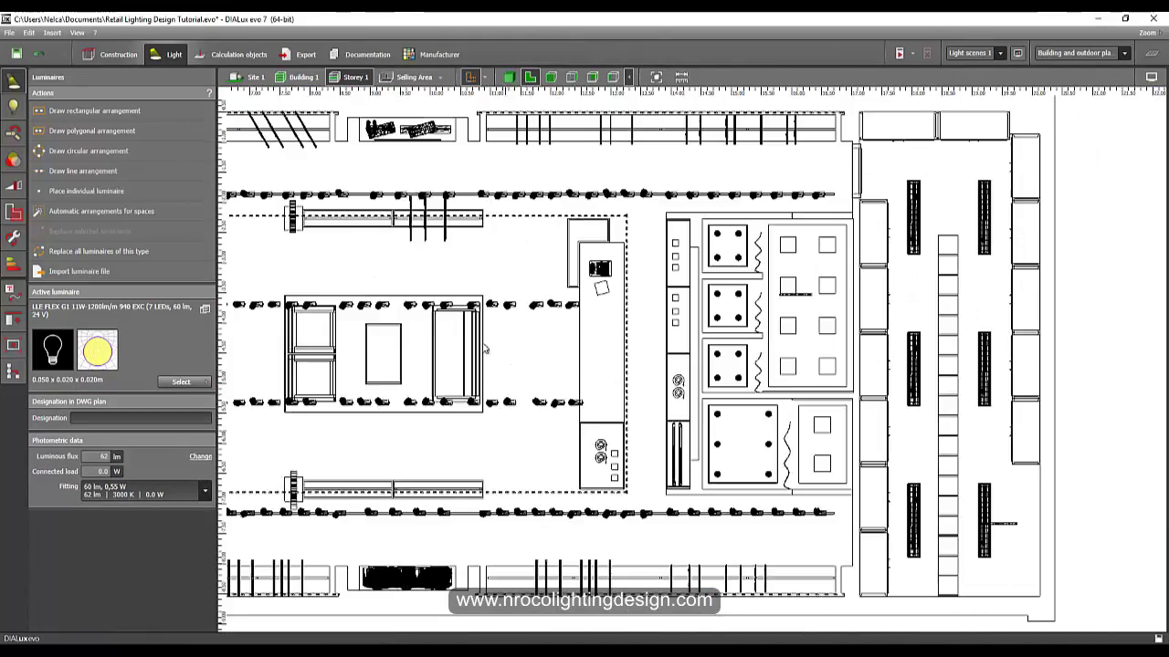
middle_click_drag(489, 348, 718, 410)
scroll(589, 376, "up", 4)
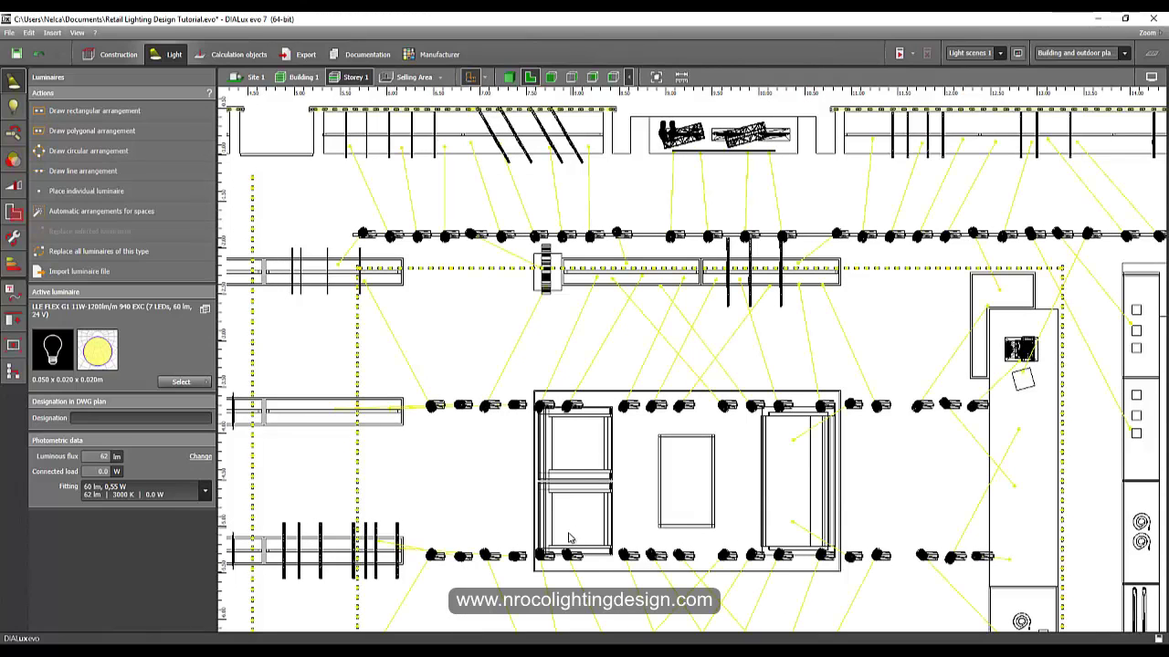
scroll(659, 329, "up", 3)
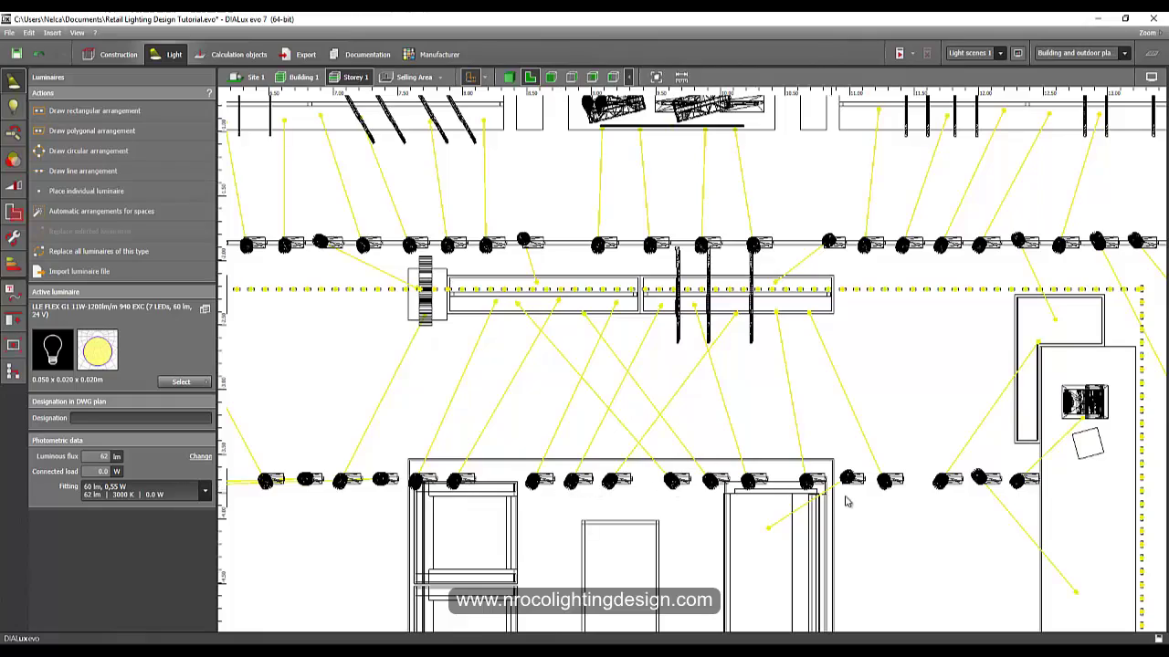
Step: Examine in plan how the spotlights on both centre tracks are aimed at the display racks, seating area and counter
scroll(833, 467, "down", 3)
middle_click_drag(823, 467, 724, 453)
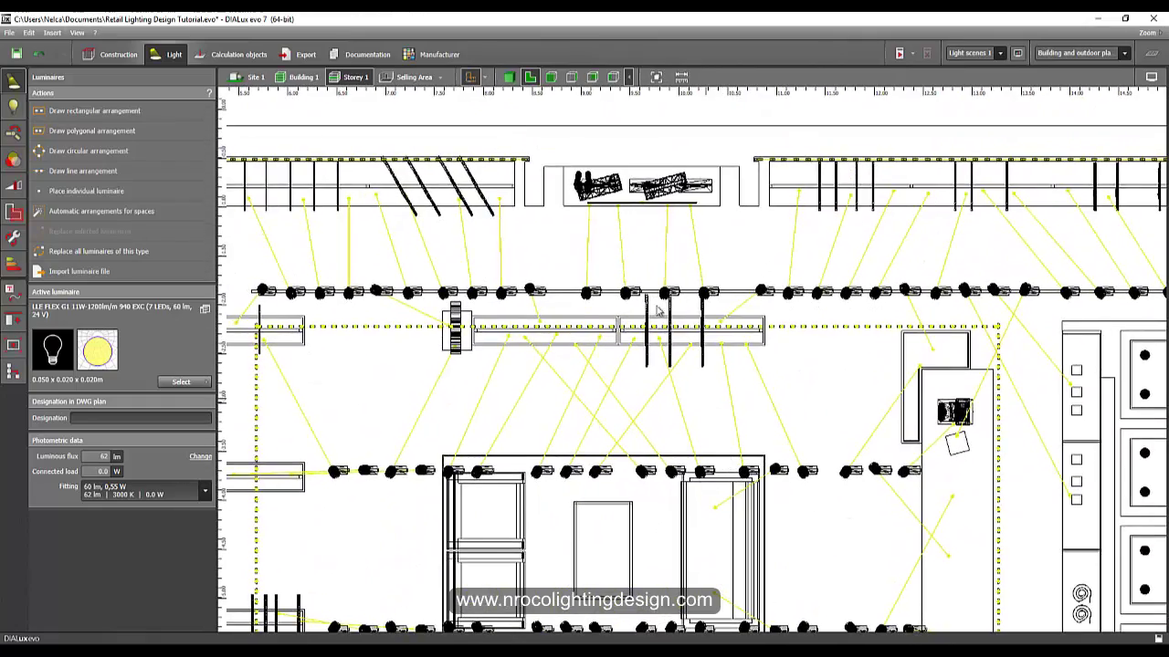
scroll(658, 311, "up", 3)
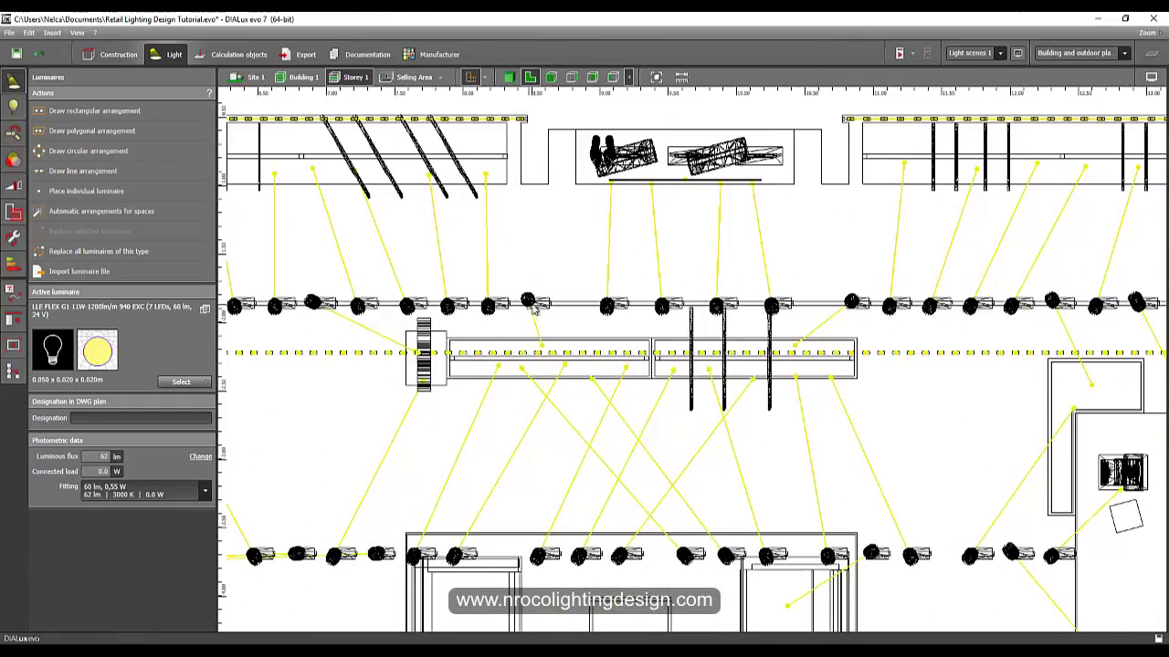
scroll(718, 391, "down", 1)
middle_click_drag(703, 479, 652, 318)
scroll(639, 401, "down", 1)
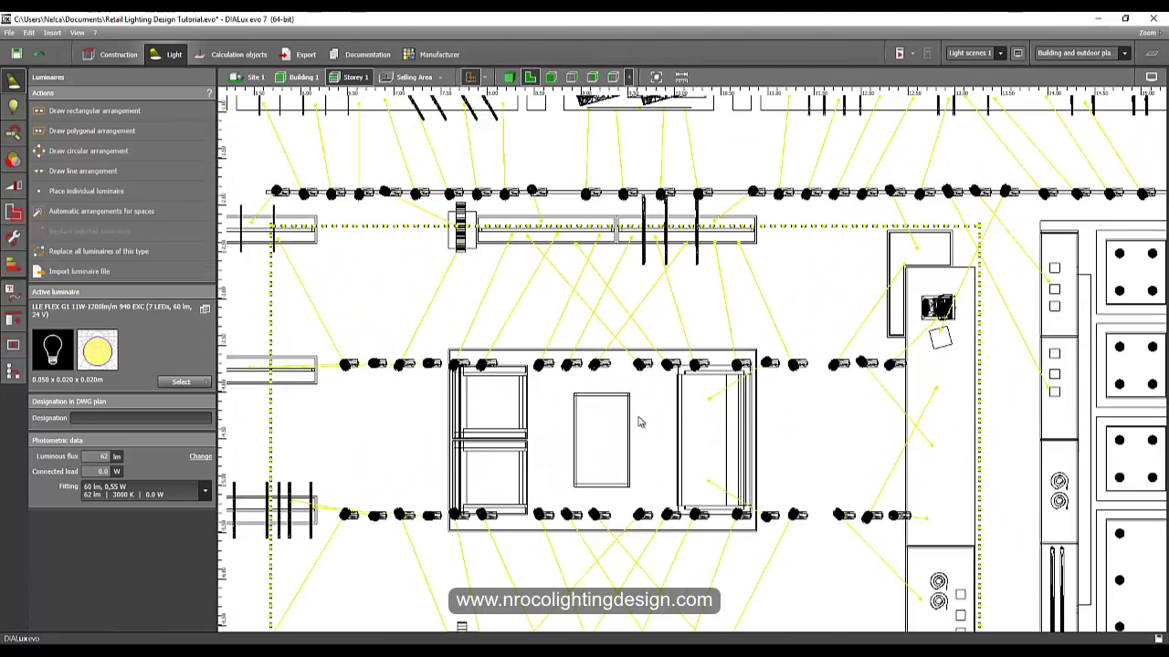
middle_click_drag(637, 422, 662, 346)
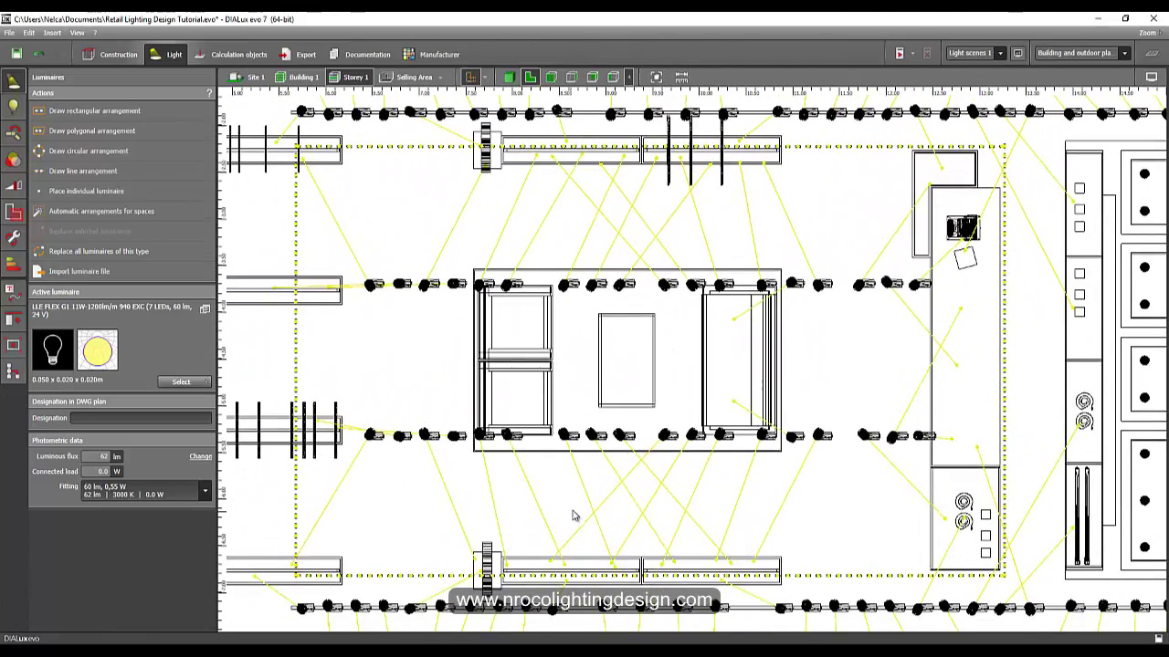
middle_click_drag(575, 475, 544, 544)
middle_click_drag(519, 473, 693, 394)
Step: Inspect the aiming points of the first few spotlights on the lower centre track, between the clothing racks and the seating area
scroll(584, 413, "up", 4)
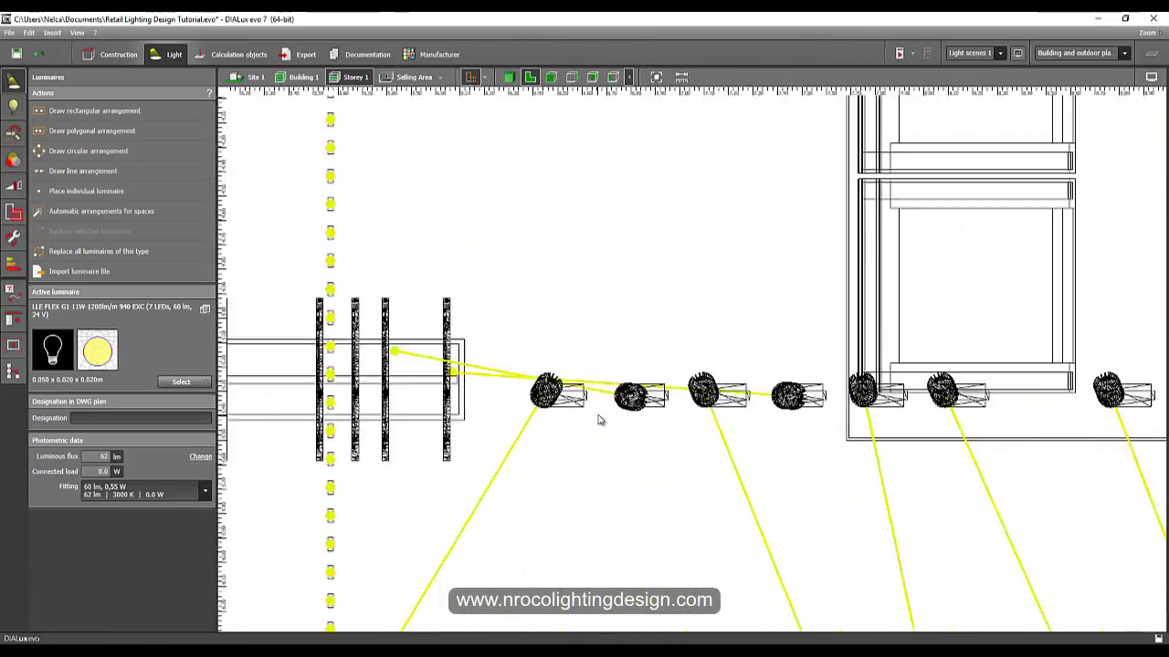
left_click(628, 402)
left_click(628, 401)
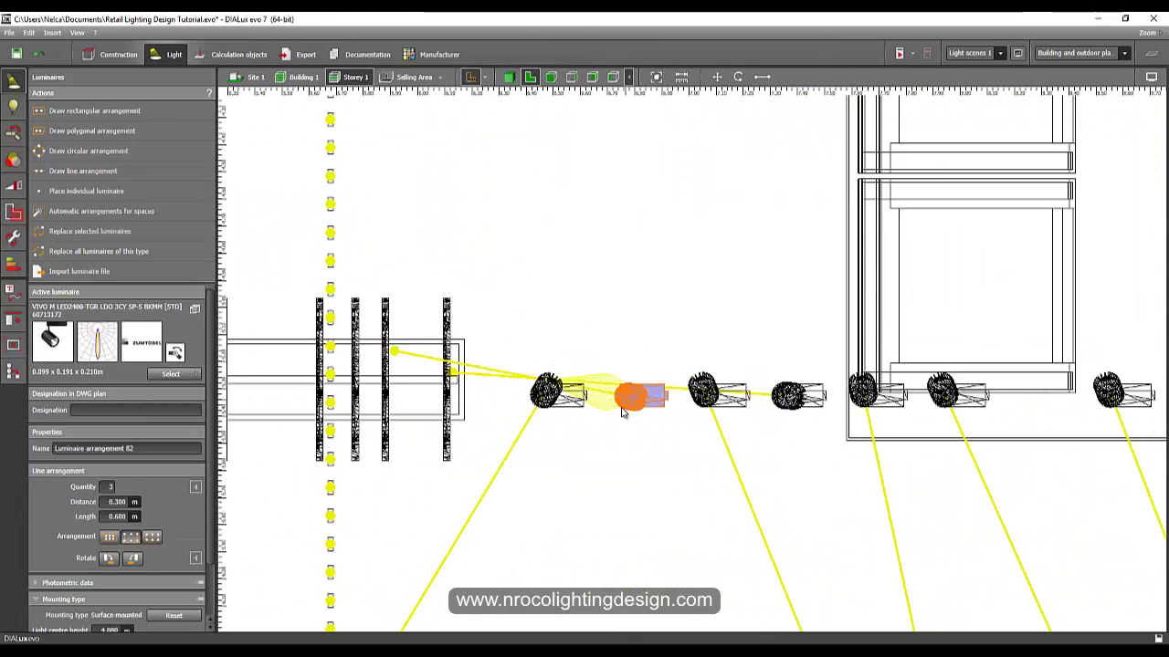
left_click(14, 133)
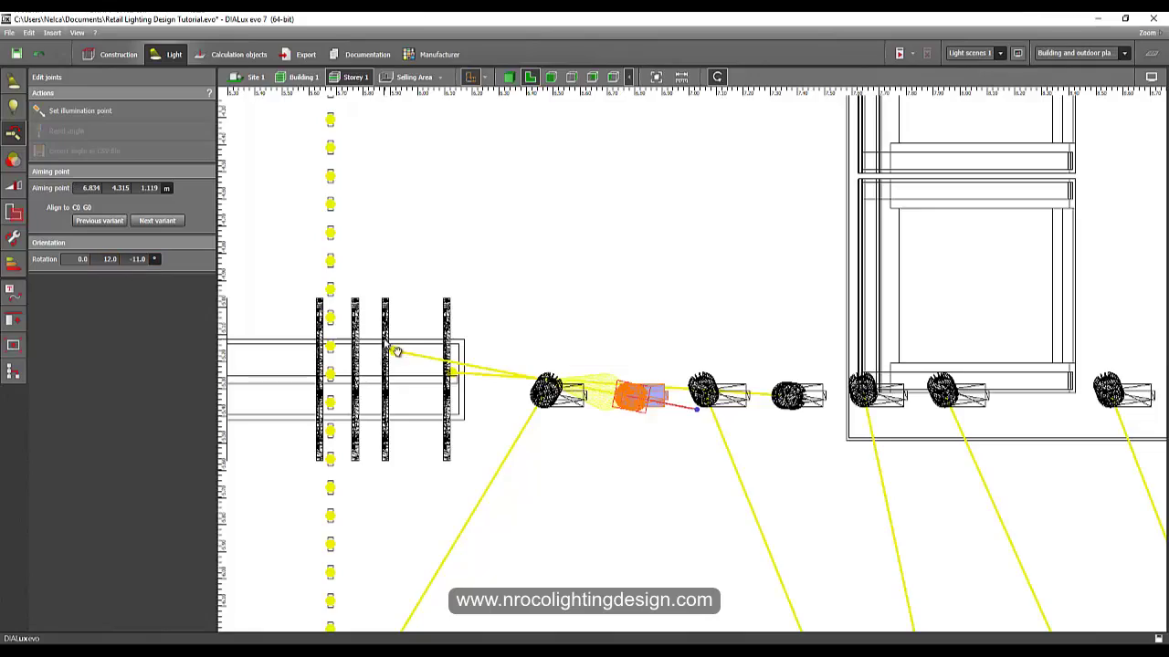
scroll(395, 352, "down", 8)
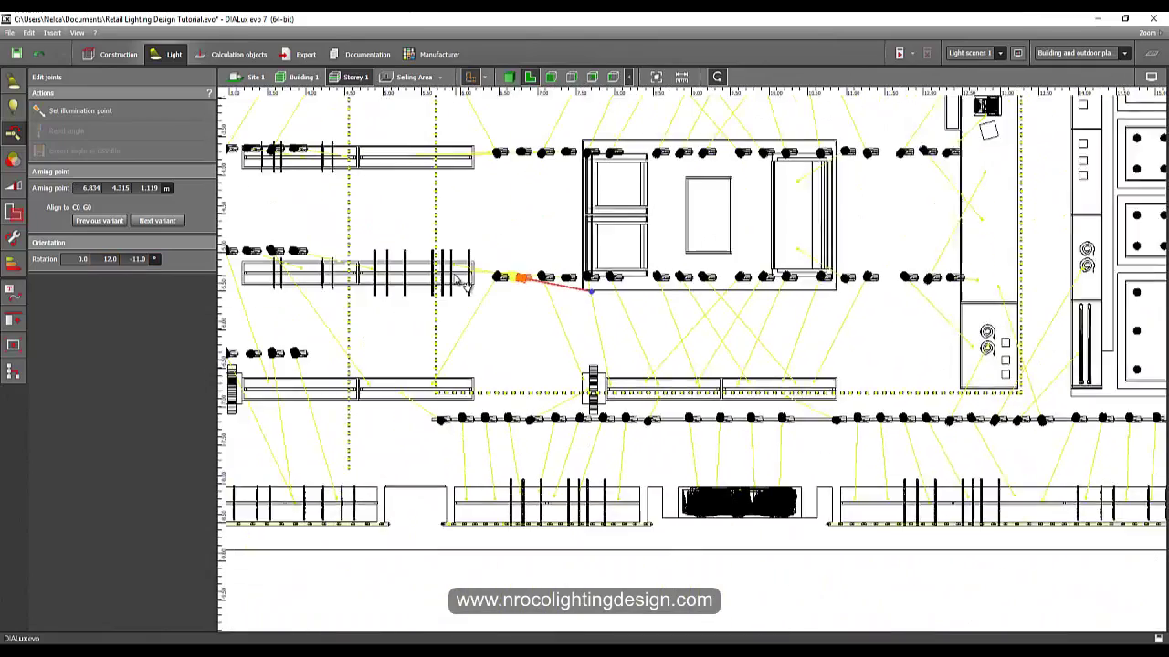
scroll(452, 301, "up", 1)
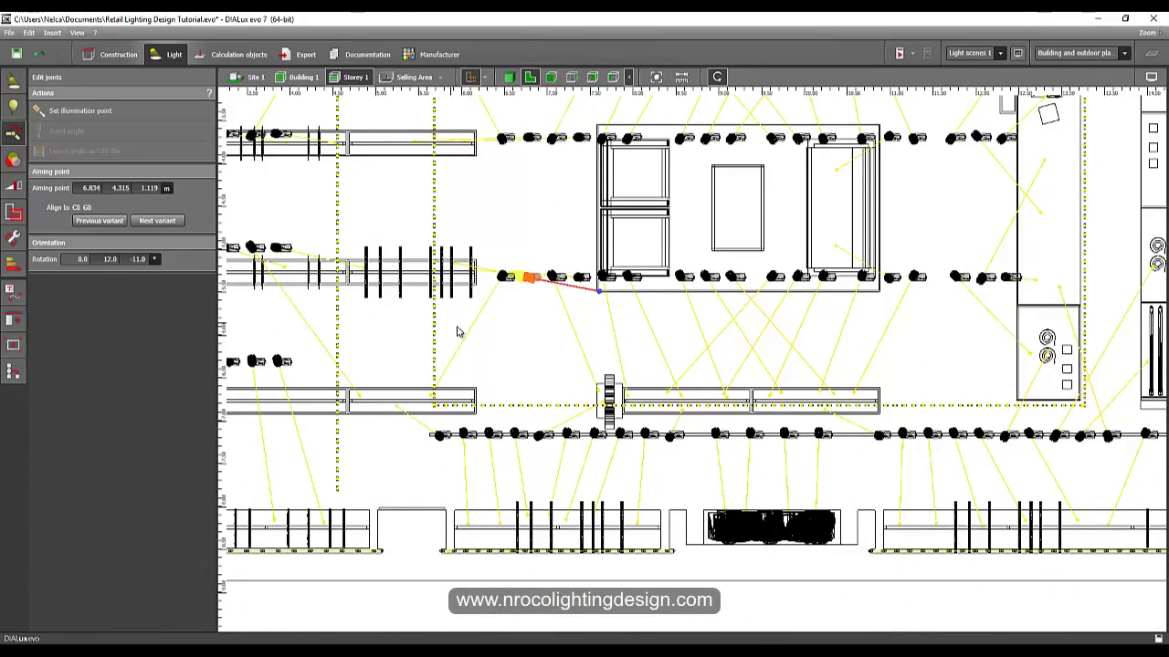
scroll(457, 331, "up", 3)
middle_click_drag(457, 332, 456, 475)
left_click(586, 399)
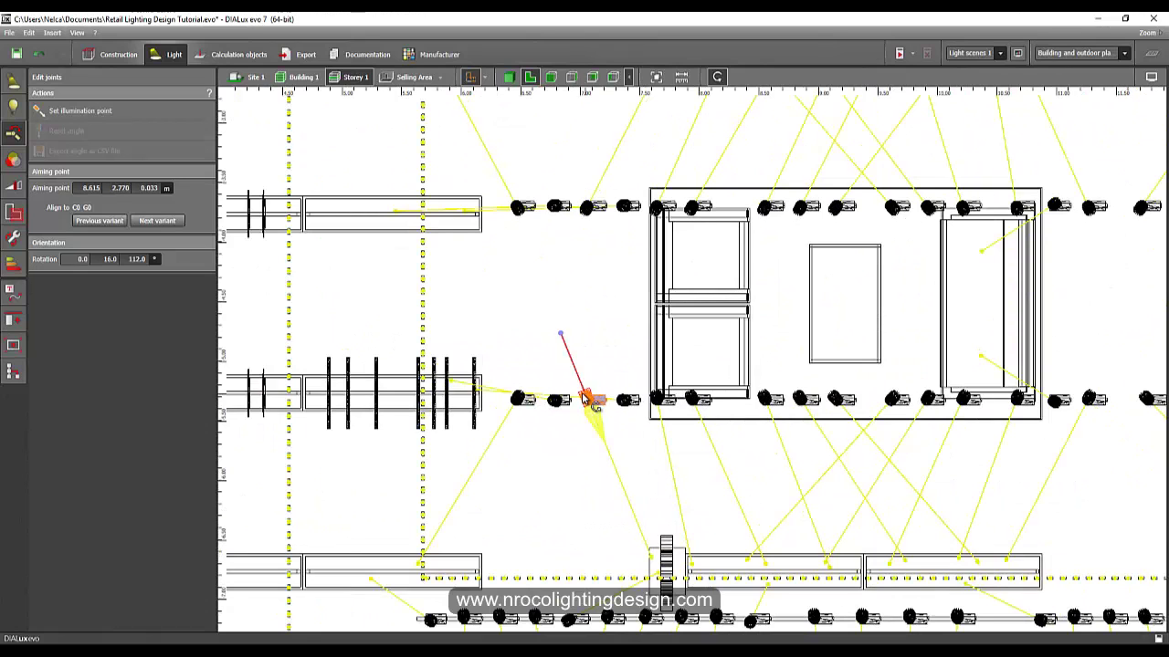
left_click(623, 399)
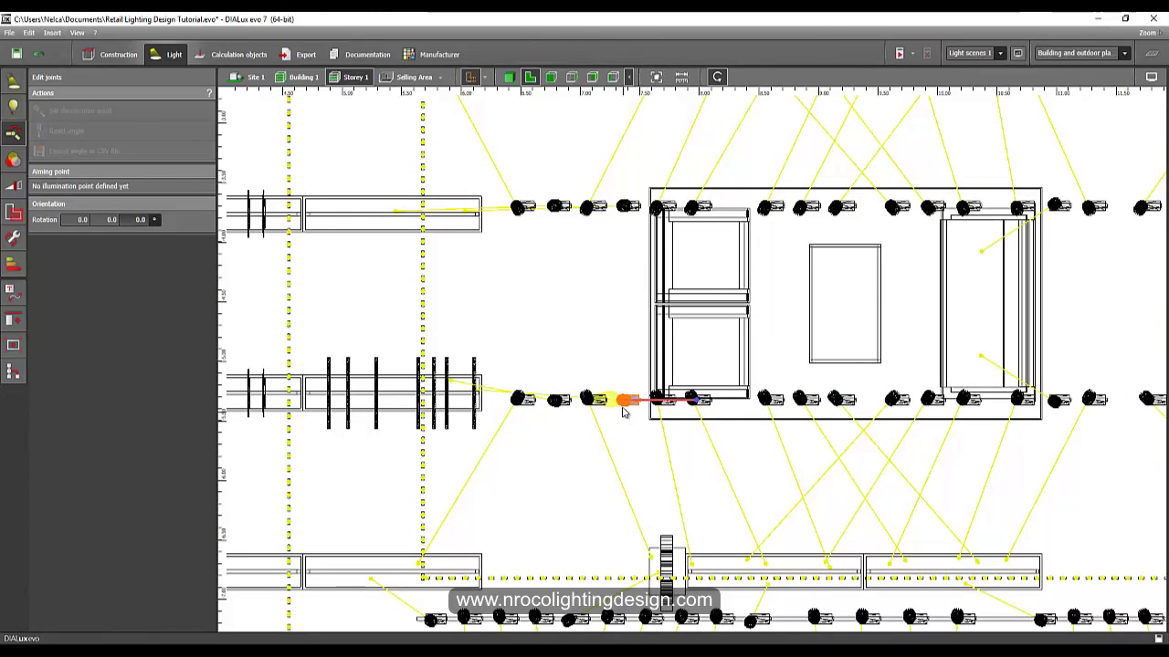
left_click(623, 408)
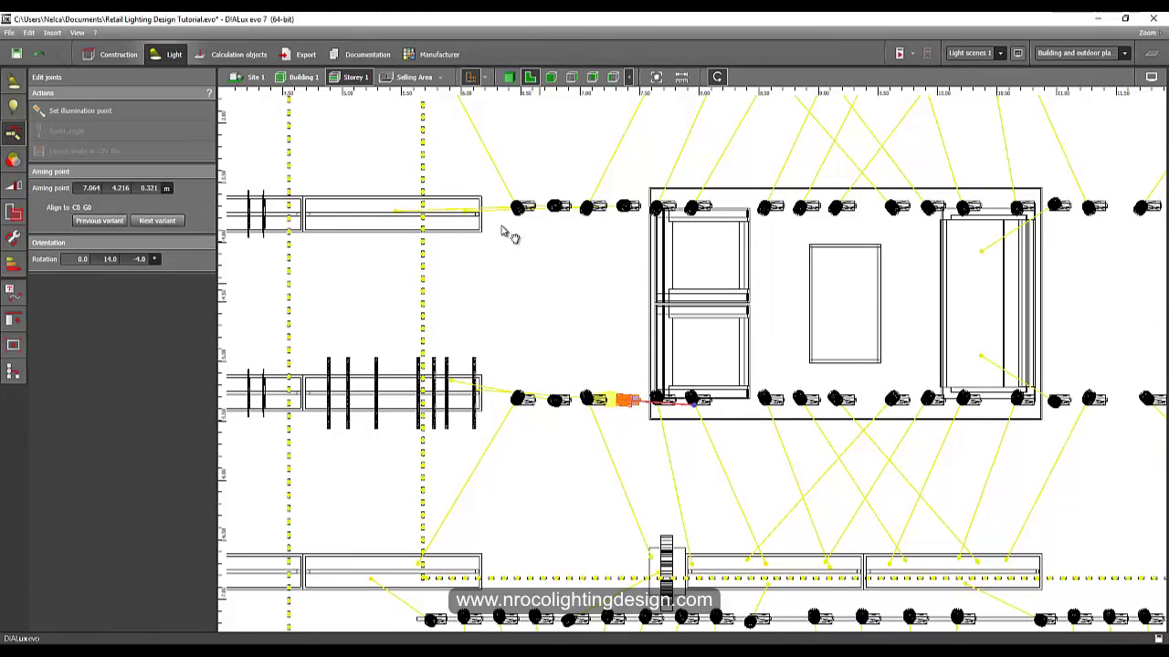
Step: Clear the spotlight selection and review the aiming lines across the racks, seating area and counter
middle_click_drag(501, 227, 487, 195)
scroll(513, 247, "down", 1)
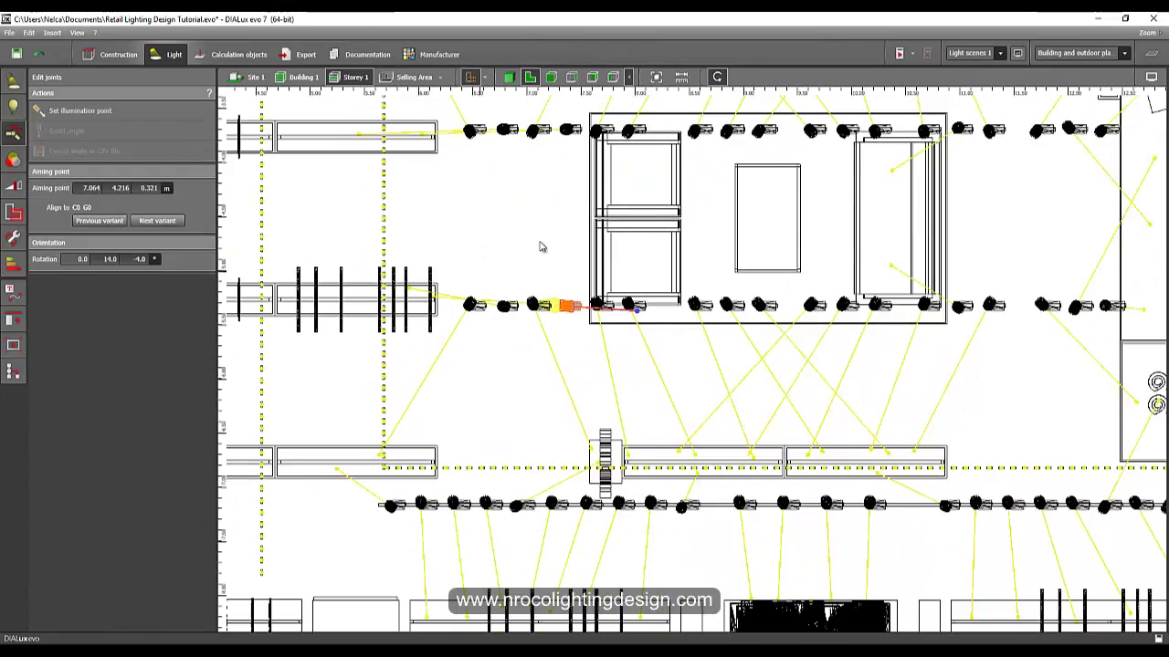
middle_click_drag(540, 242, 420, 339)
left_click(520, 345)
scroll(520, 344, "down", 4)
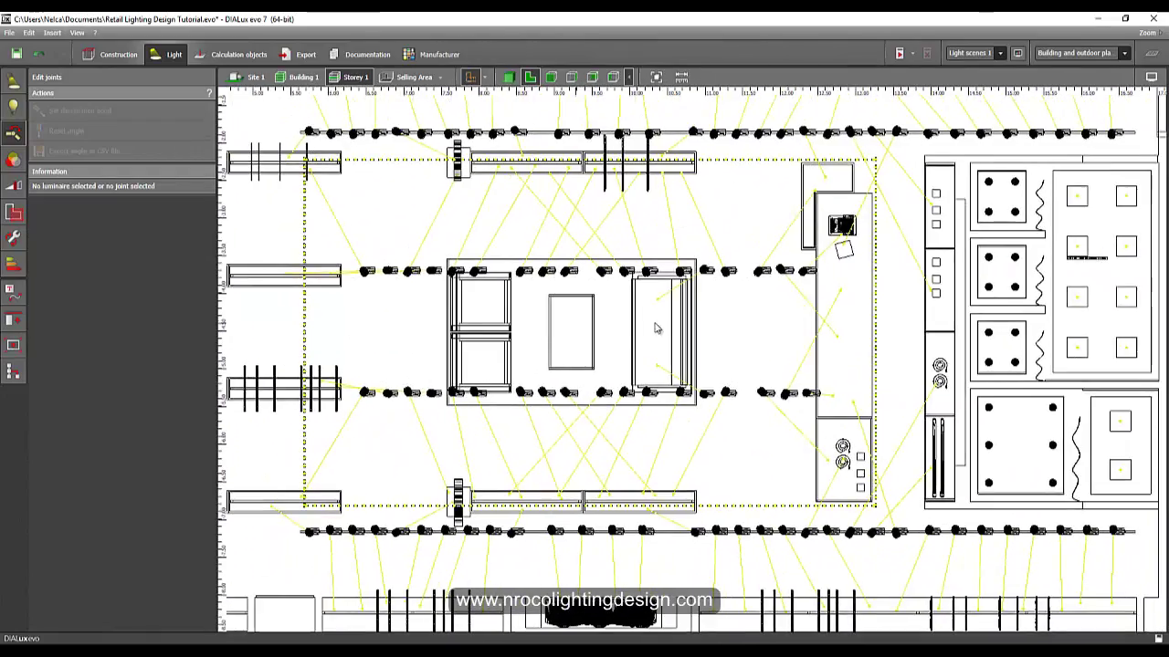
middle_click_drag(641, 341, 506, 405)
middle_click_drag(614, 362, 535, 335)
scroll(294, 287, "up", 4)
Step: Try to re-aim the upper centre track's third spotlight at the opposite clothing rack, at about 6.418, 4.264, 0.051 m
middle_click_drag(294, 287, 799, 274)
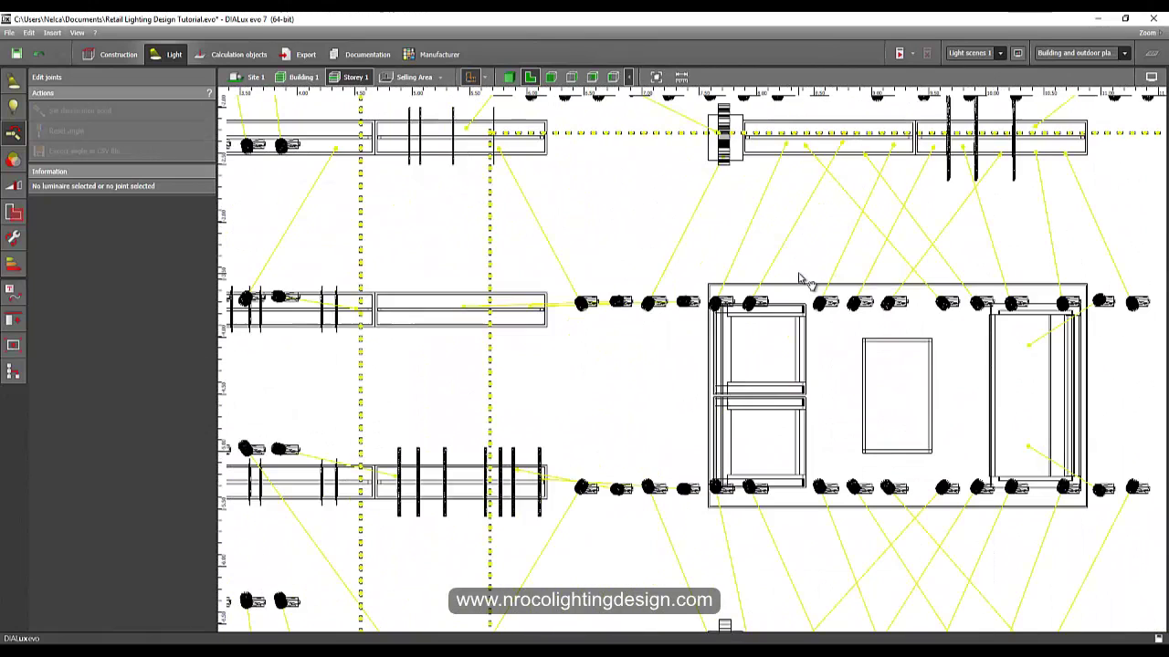
scroll(653, 317, "up", 1)
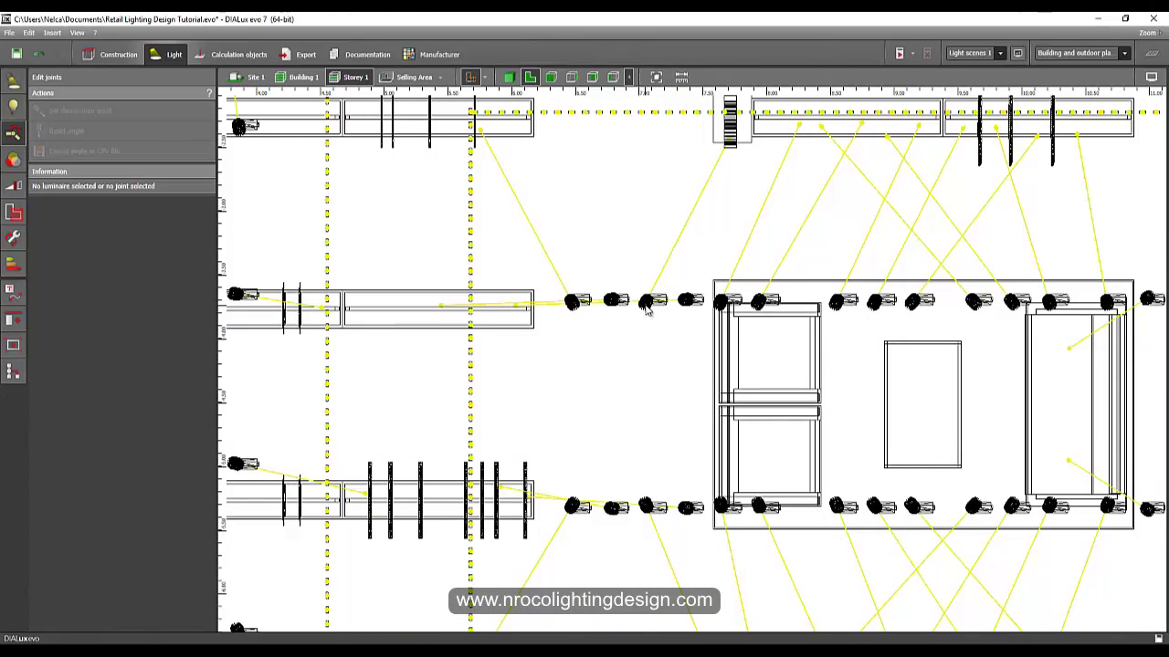
left_click(646, 308)
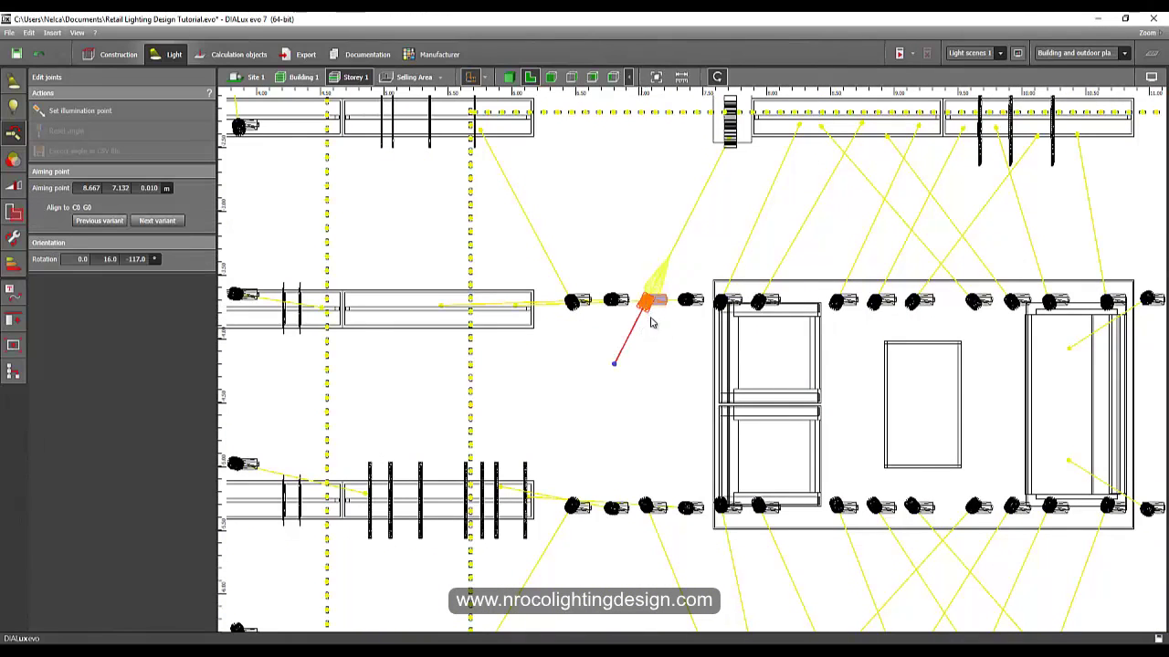
middle_click_drag(651, 318, 651, 357)
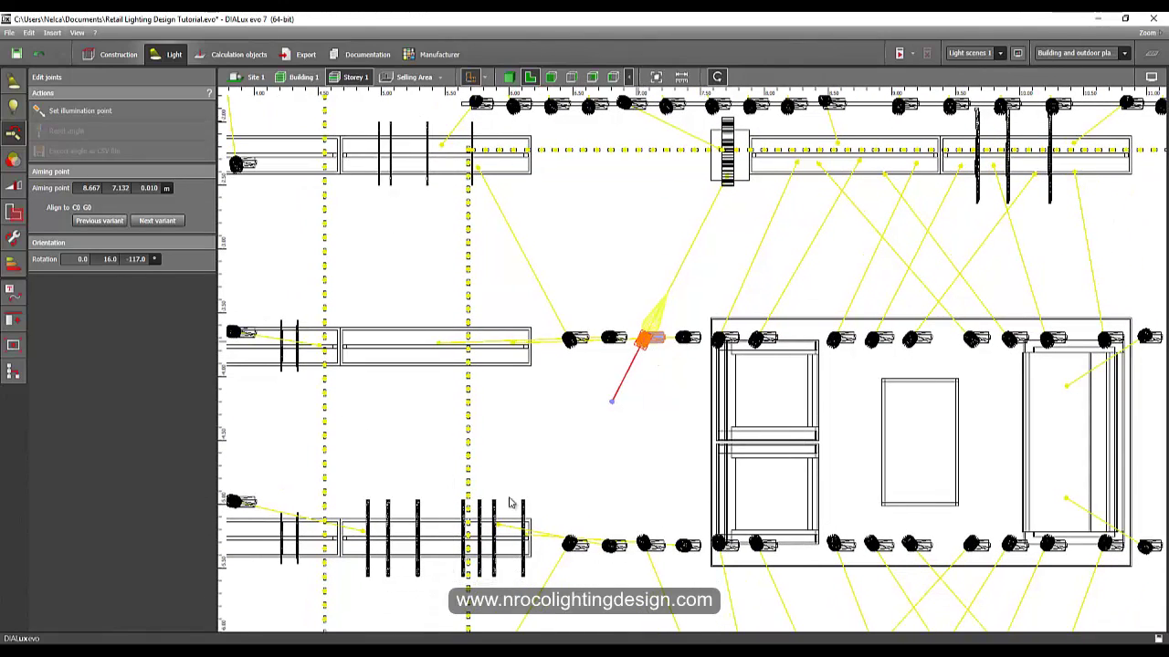
middle_click_drag(593, 414, 598, 394)
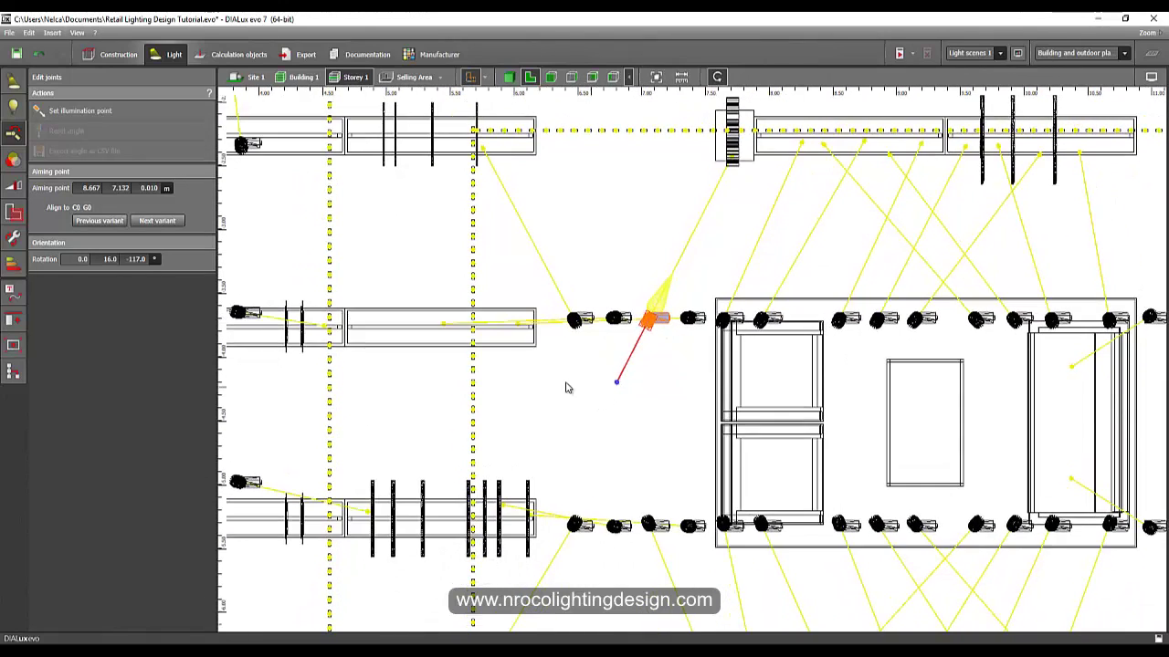
left_click(80, 111)
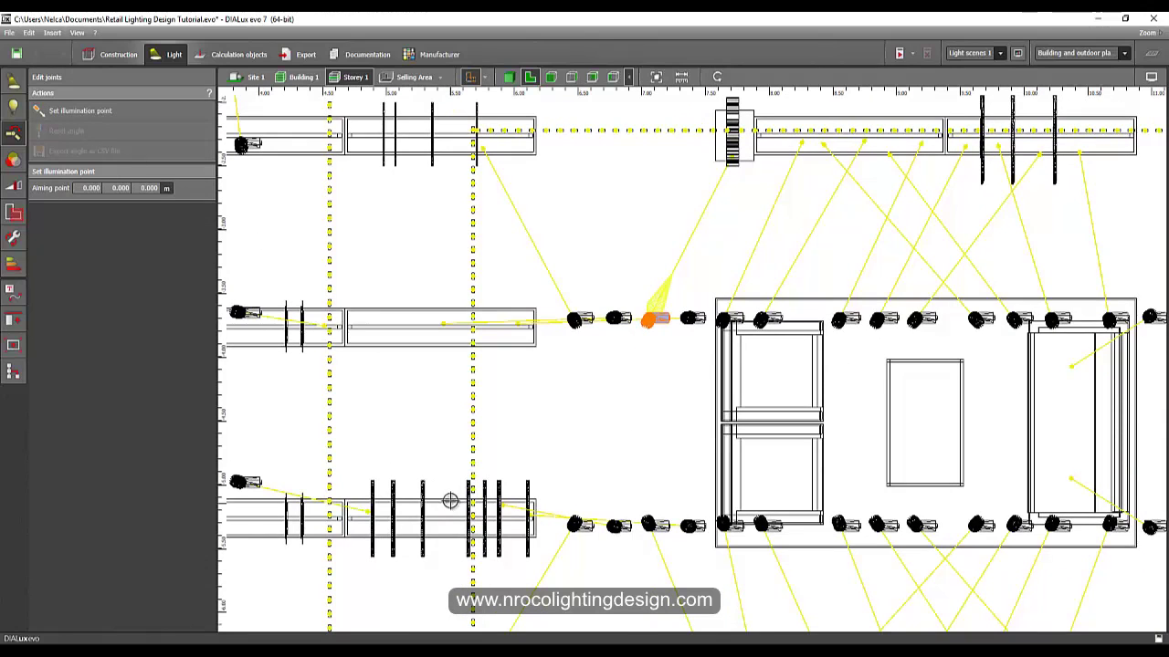
left_click(446, 510)
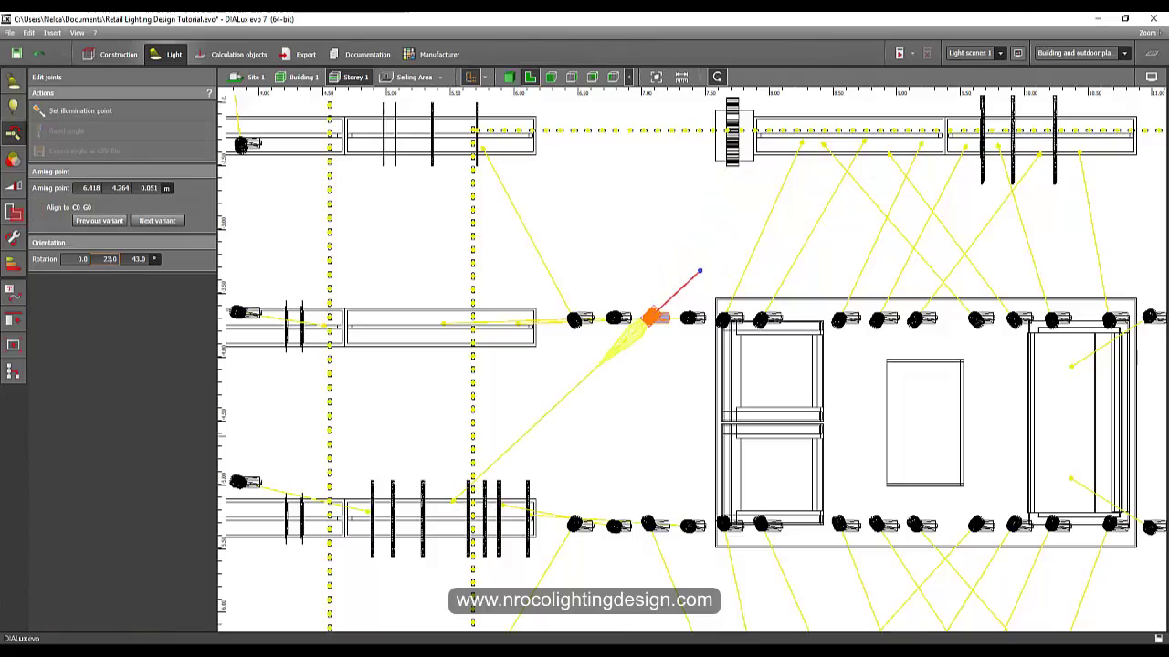
Step: Check the matching third spotlight on the lower centre track, and undo the upper spotlight's re-aiming
middle_click_drag(477, 341, 459, 426)
scroll(469, 468, "down", 1)
scroll(495, 480, "down", 1)
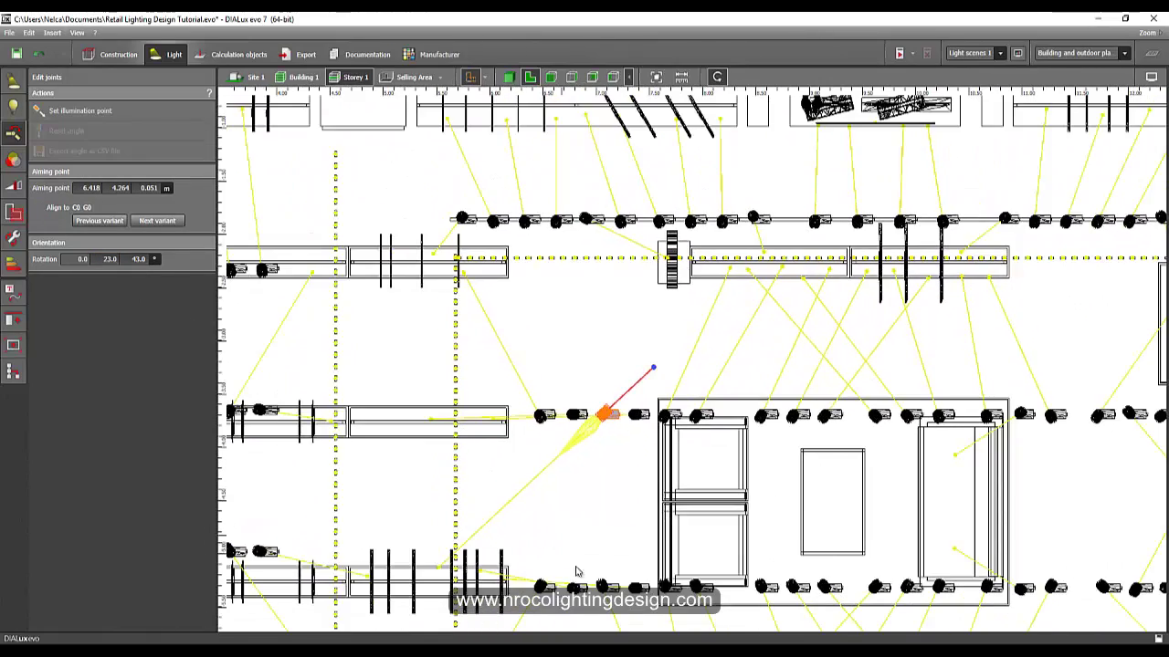
scroll(586, 573, "down", 1)
middle_click_drag(586, 554, 564, 425)
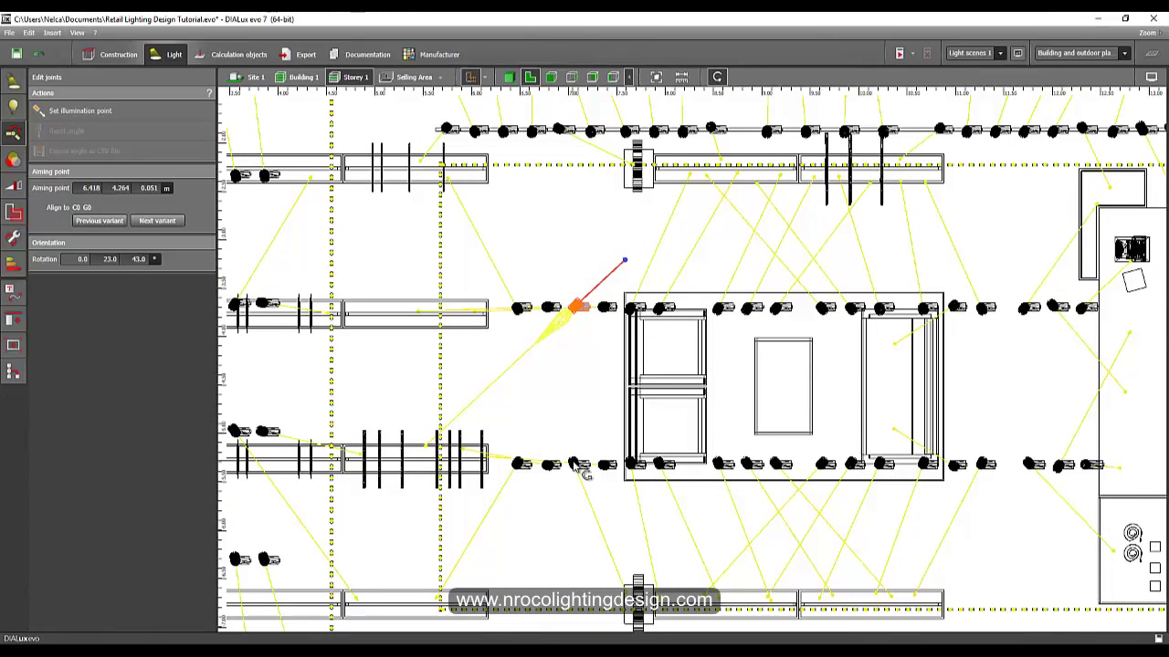
left_click(573, 467)
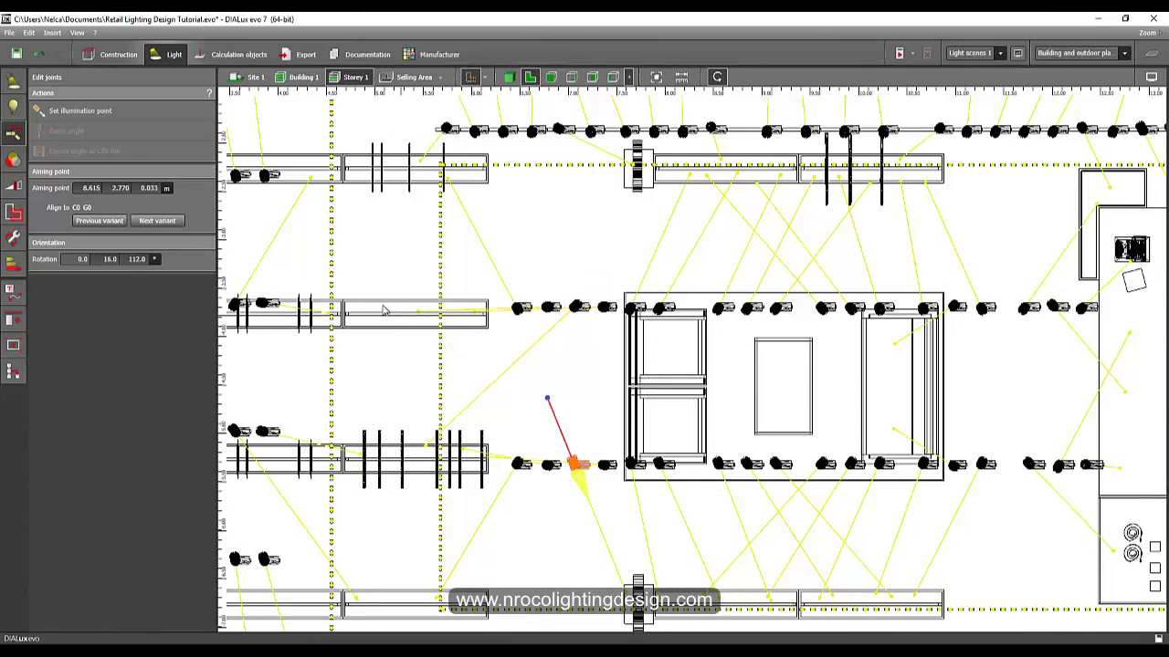
scroll(476, 312, "down", 2)
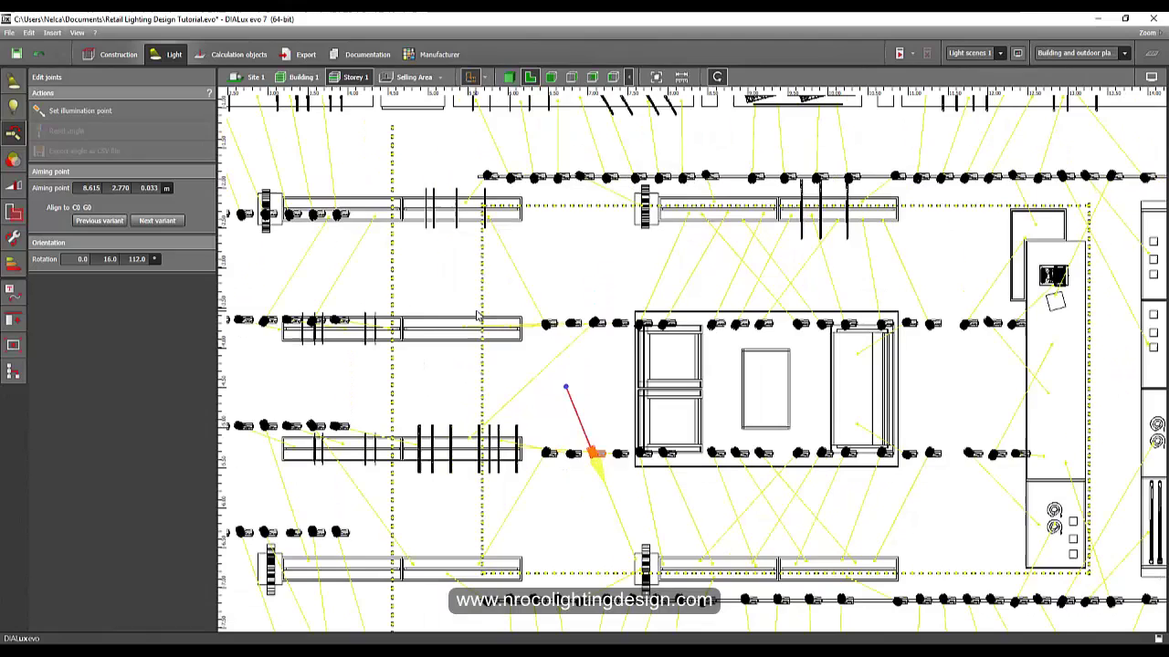
left_click(40, 53)
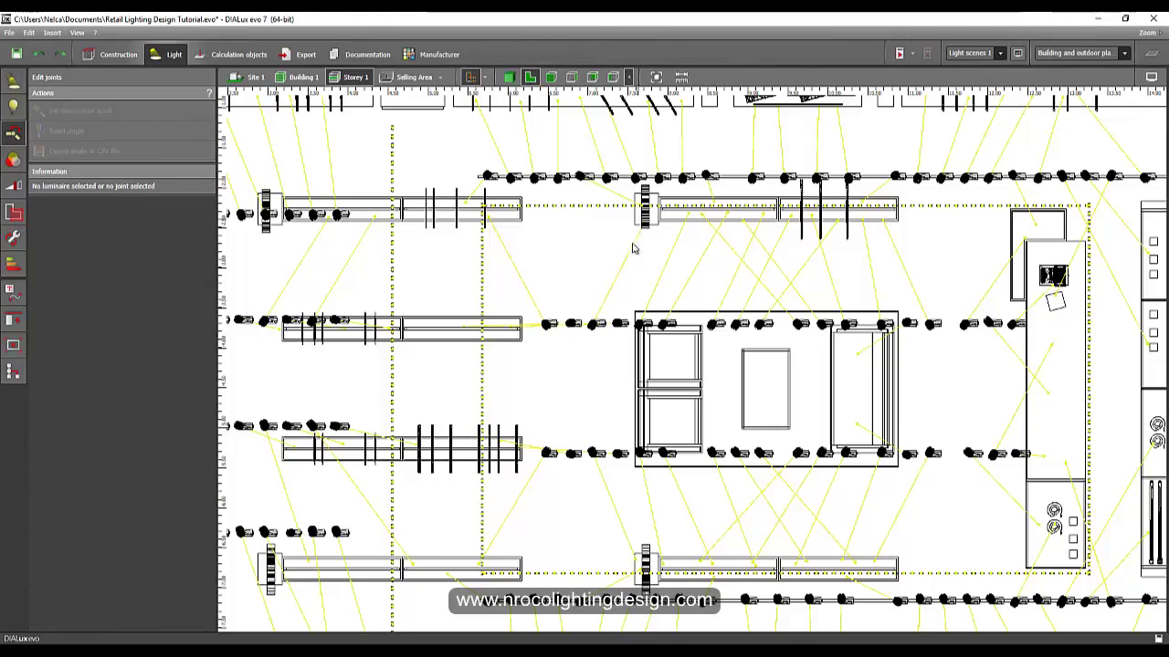
Step: Switch to the Kooples project and examine from above how its track spotlights light the wall racks and floor racks in false colours
middle_click_drag(611, 326, 455, 127)
middle_click_drag(552, 388, 399, 287)
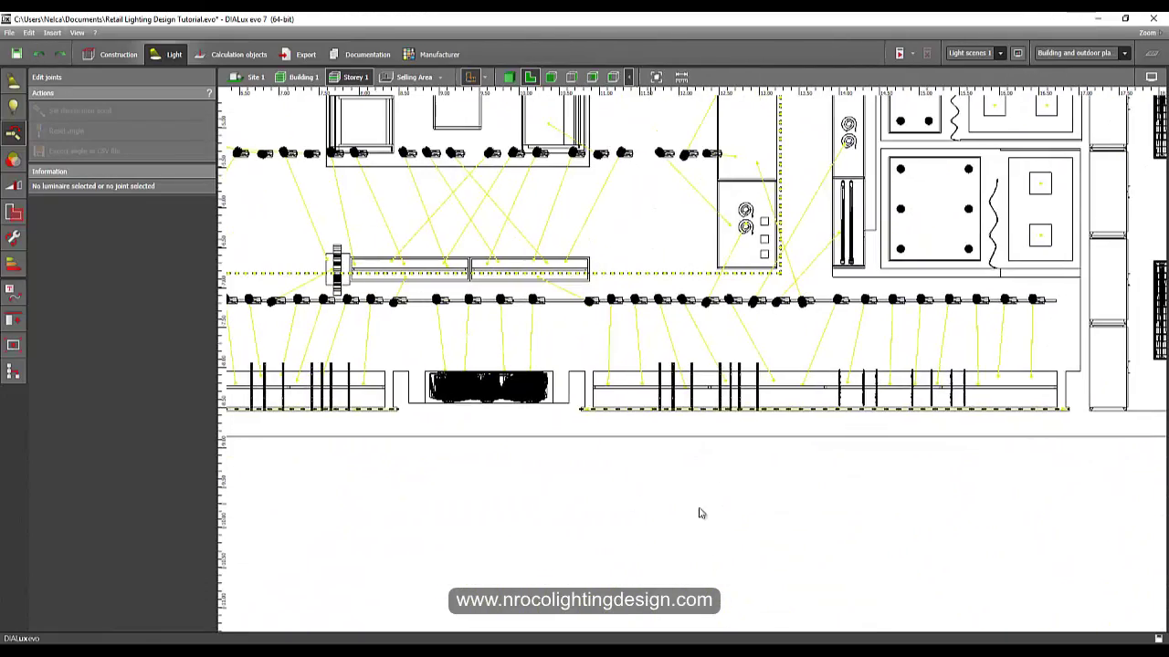
middle_click_drag(728, 408, 808, 412)
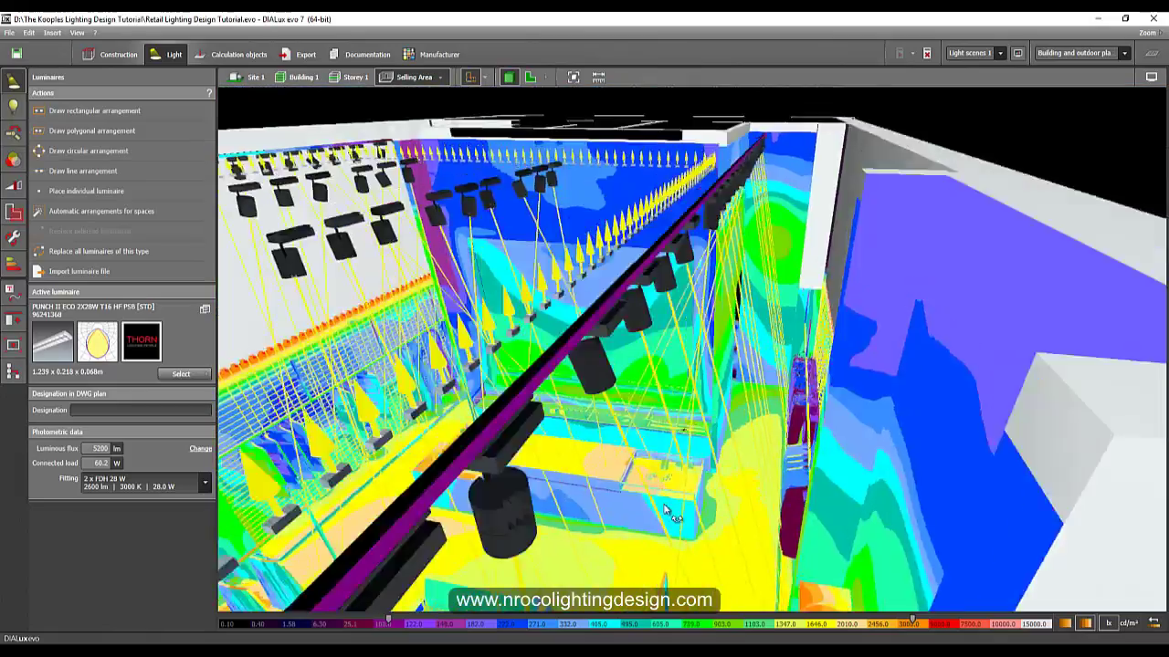
scroll(776, 356, "down", 4)
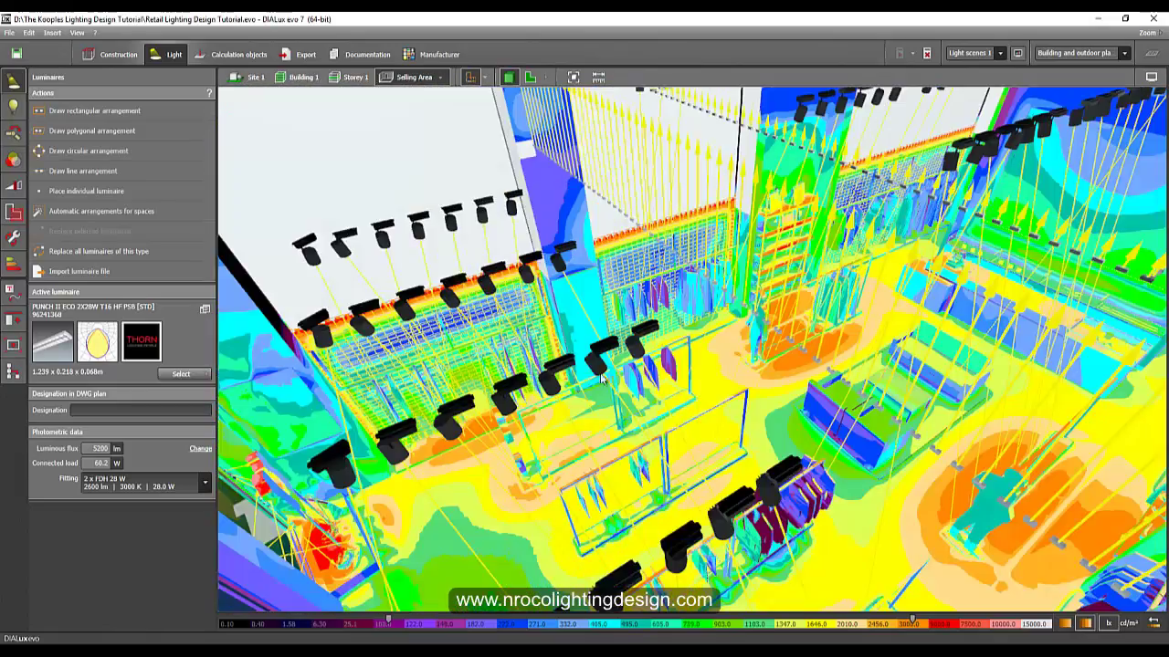
right_click_drag(598, 375, 593, 420)
middle_click_drag(593, 420, 521, 256)
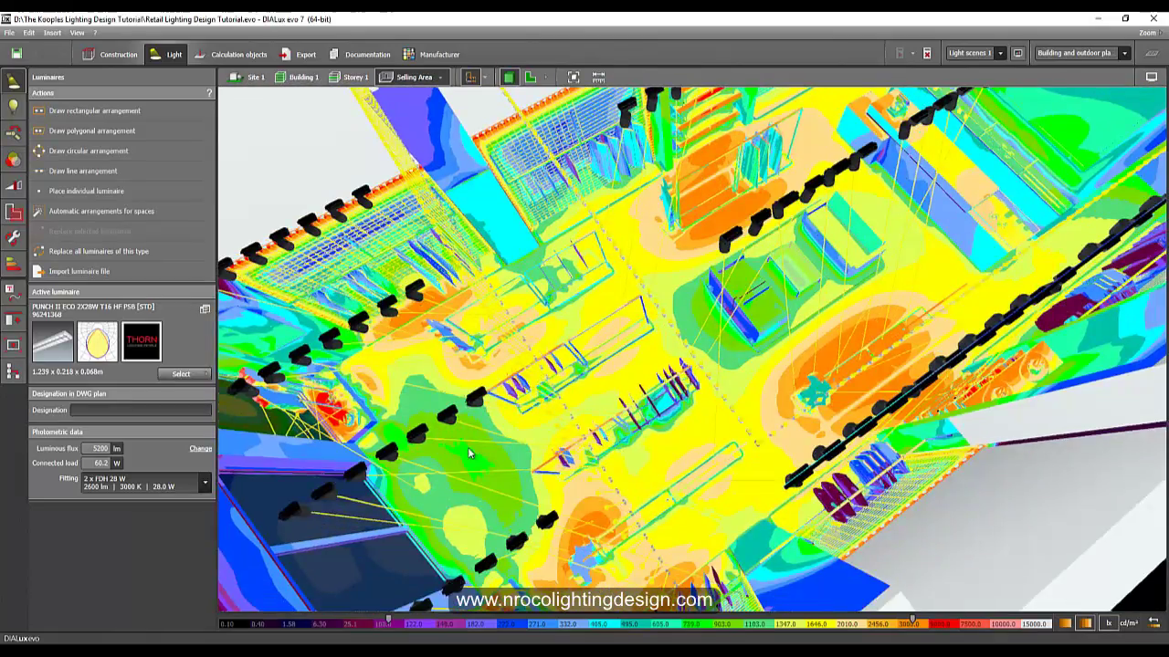